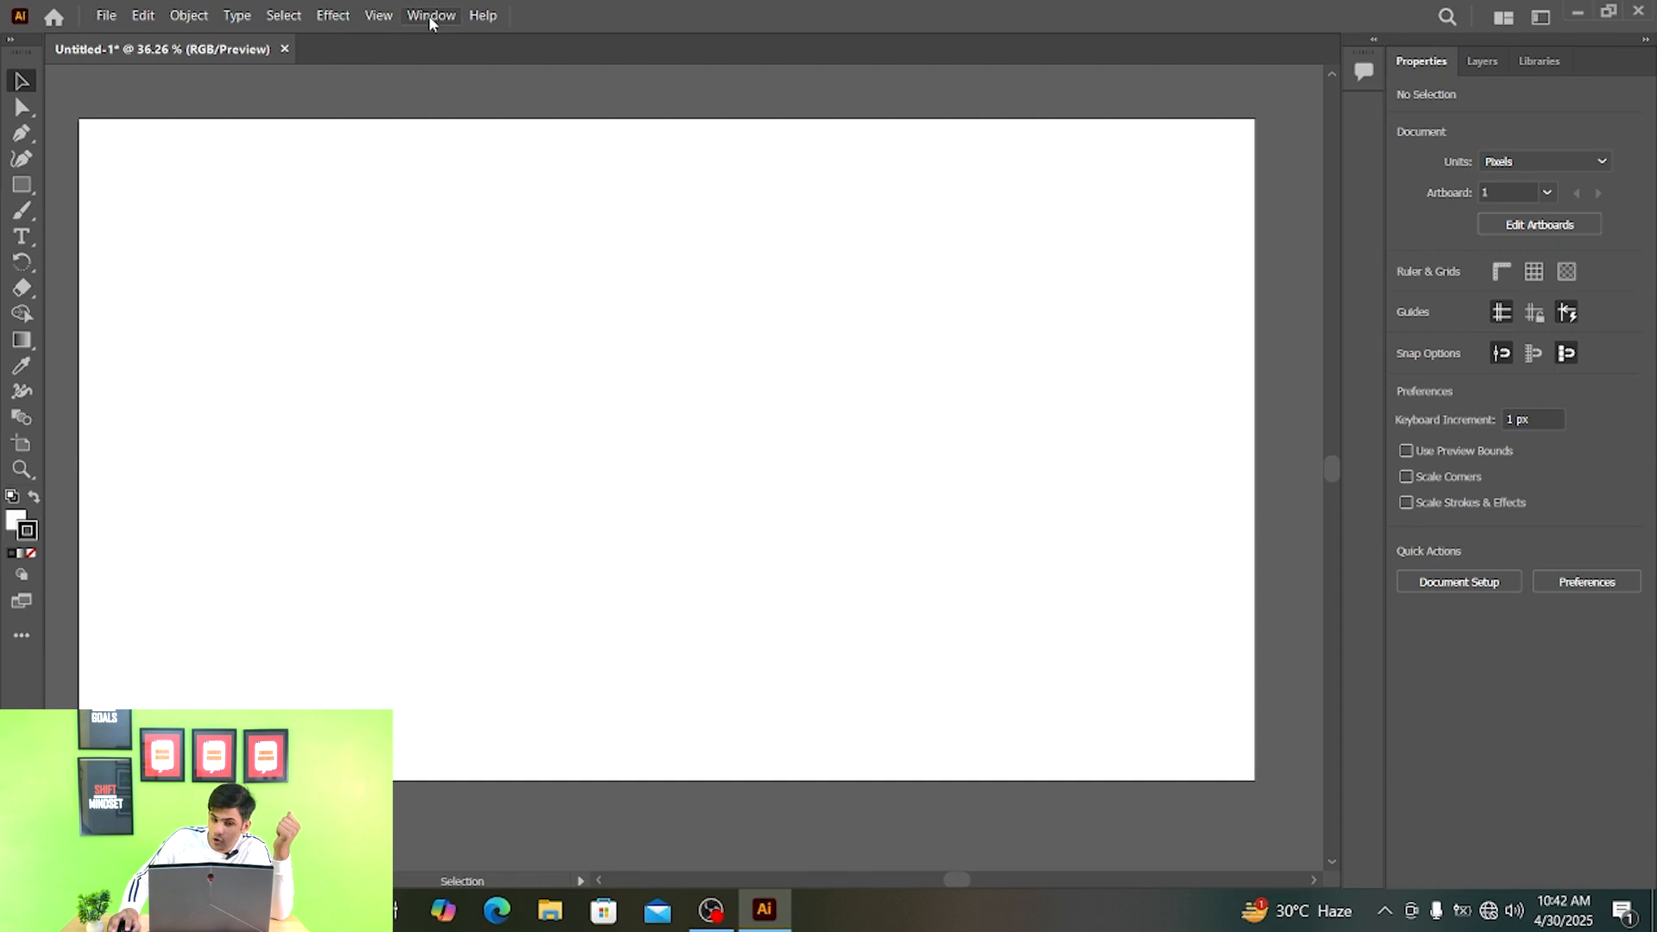
# - Switch the workspace to Essentials Classic and close the floating Pathfinder panel
pyautogui.click(429, 17)
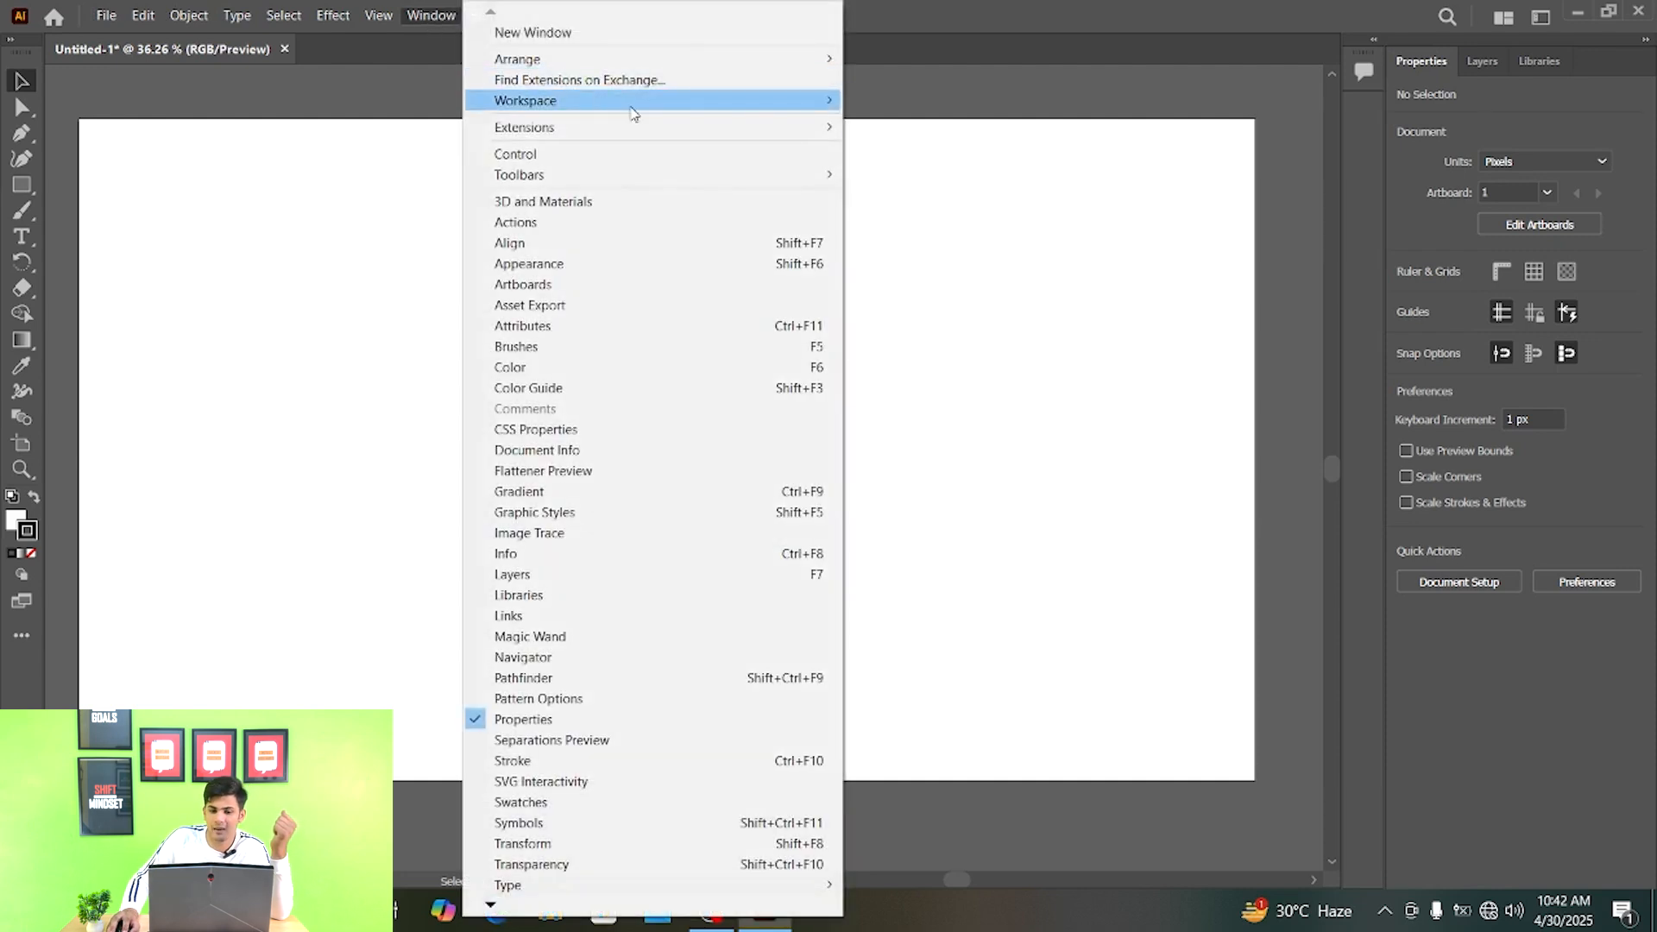
pyautogui.moveTo(635, 112)
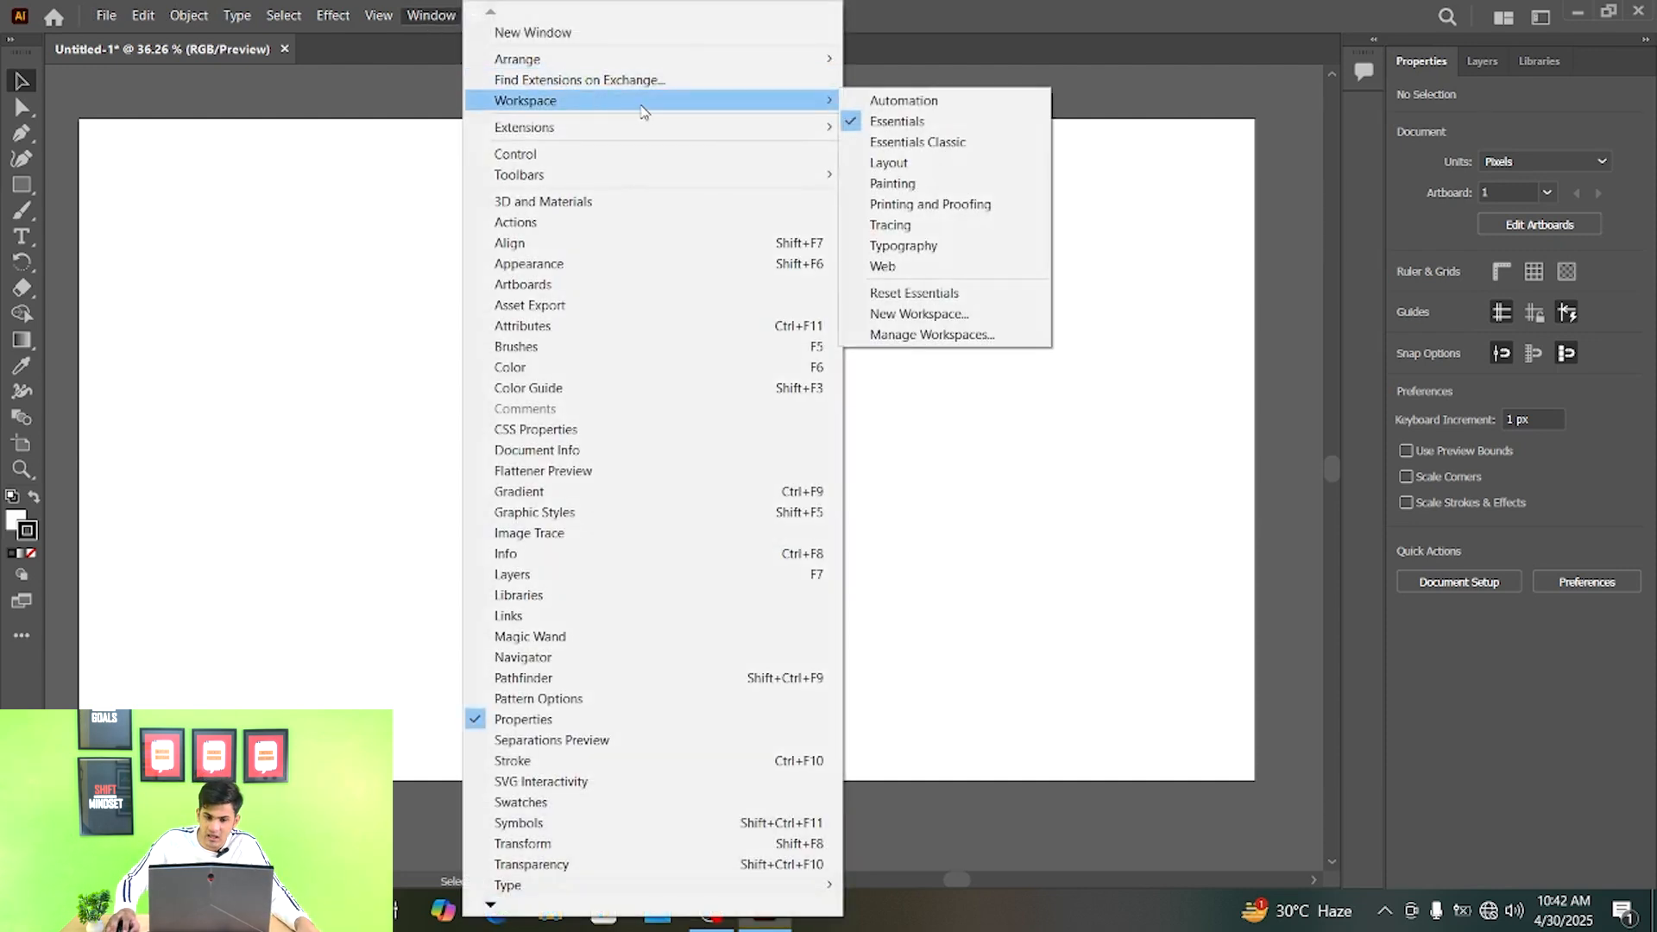
pyautogui.click(943, 147)
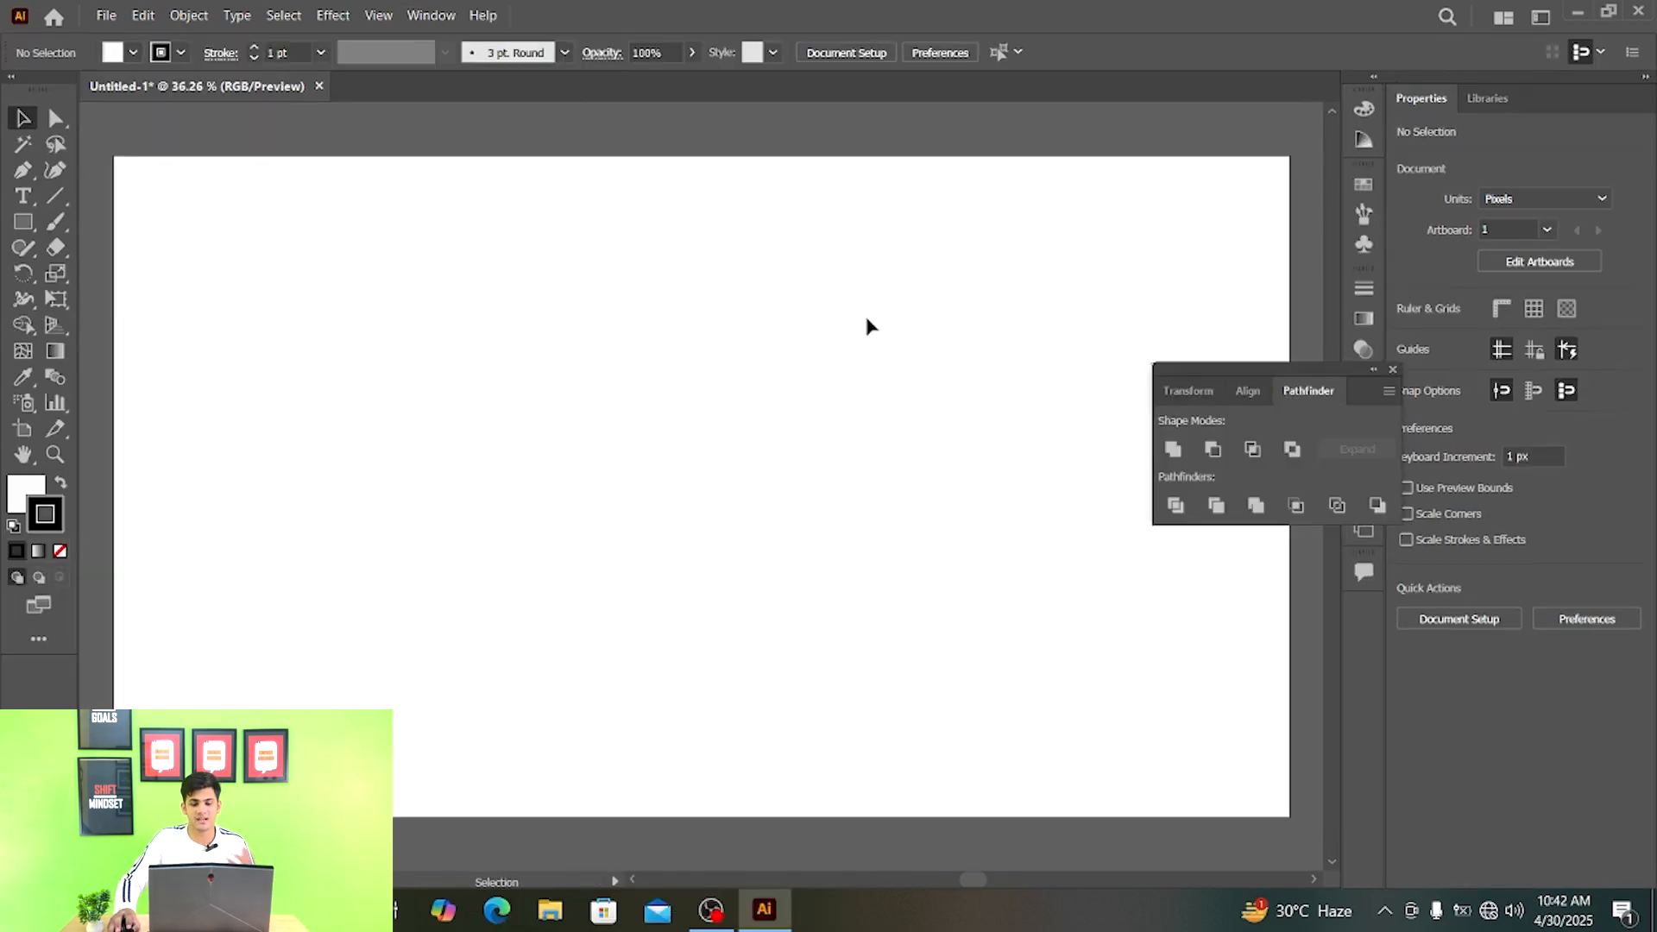
pyautogui.click(1392, 370)
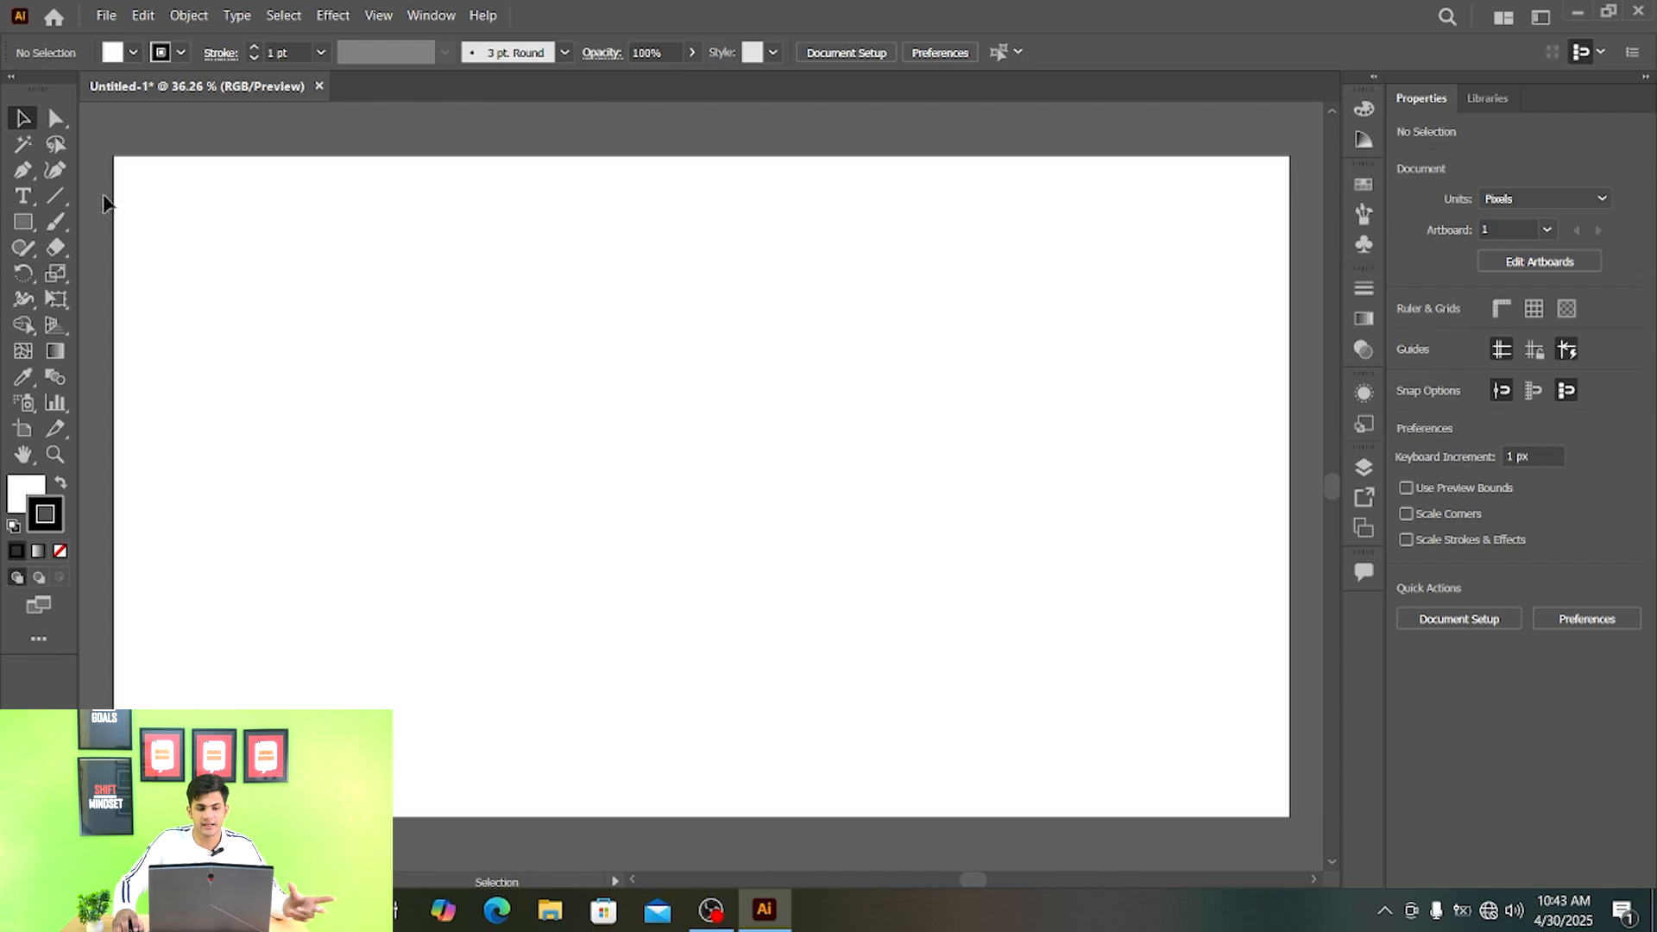
# - Draw a wide rectangle and a tall one of about 270 by 594 px overlapping its right end, and deselect
pyautogui.click(21, 224)
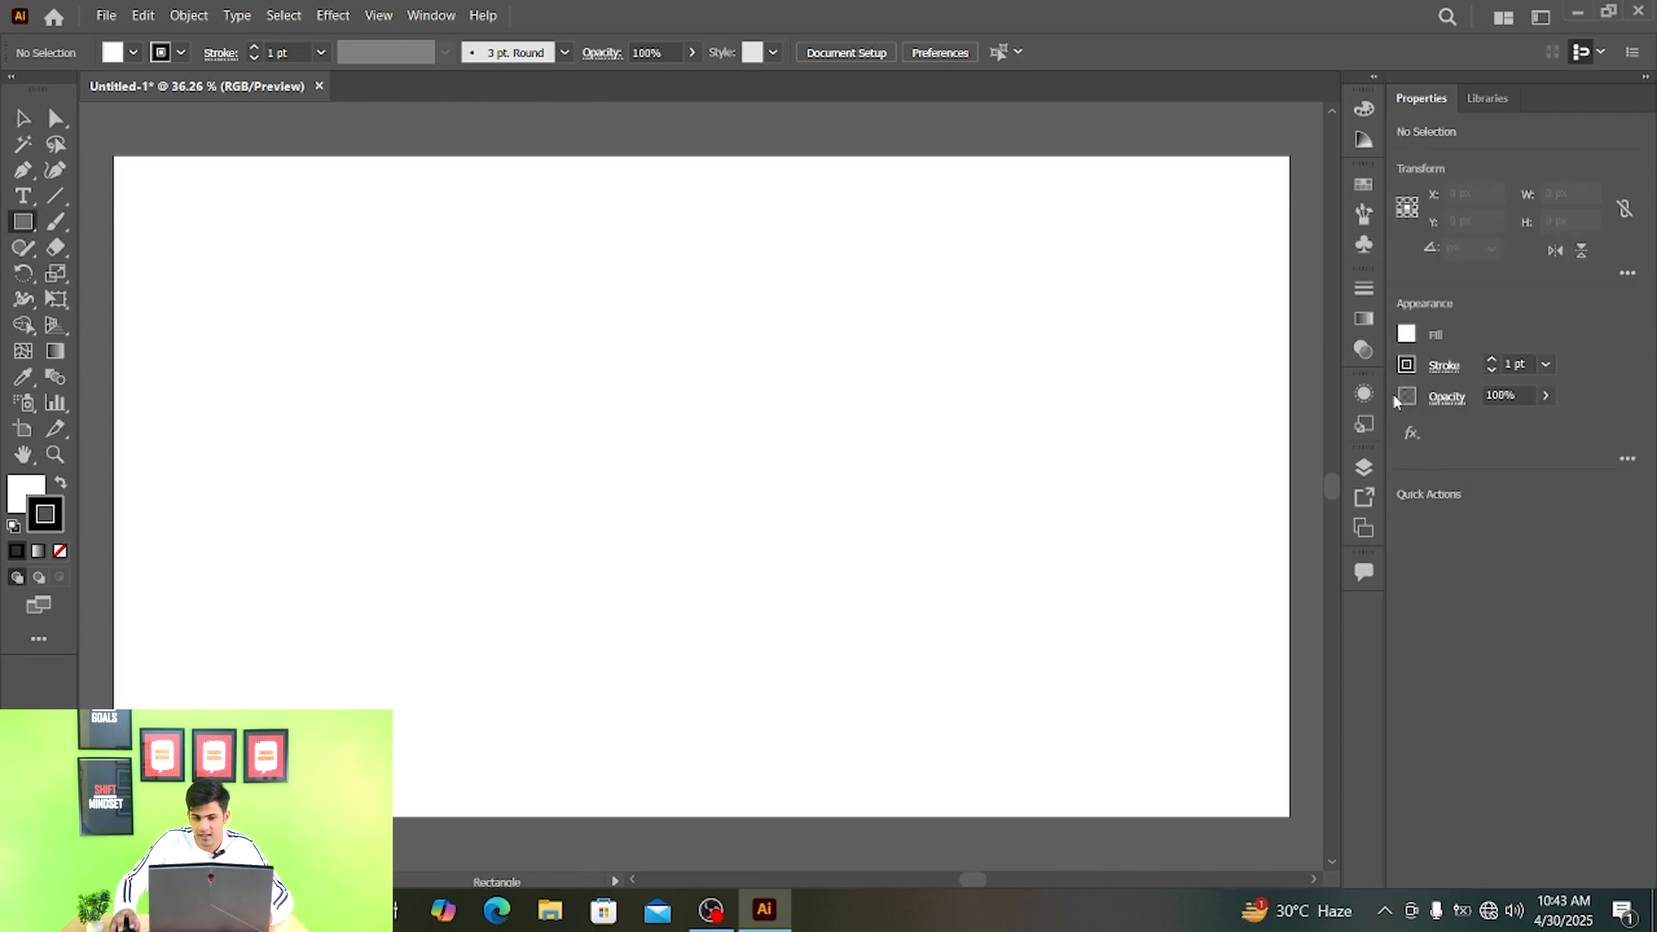
pyautogui.click(132, 55)
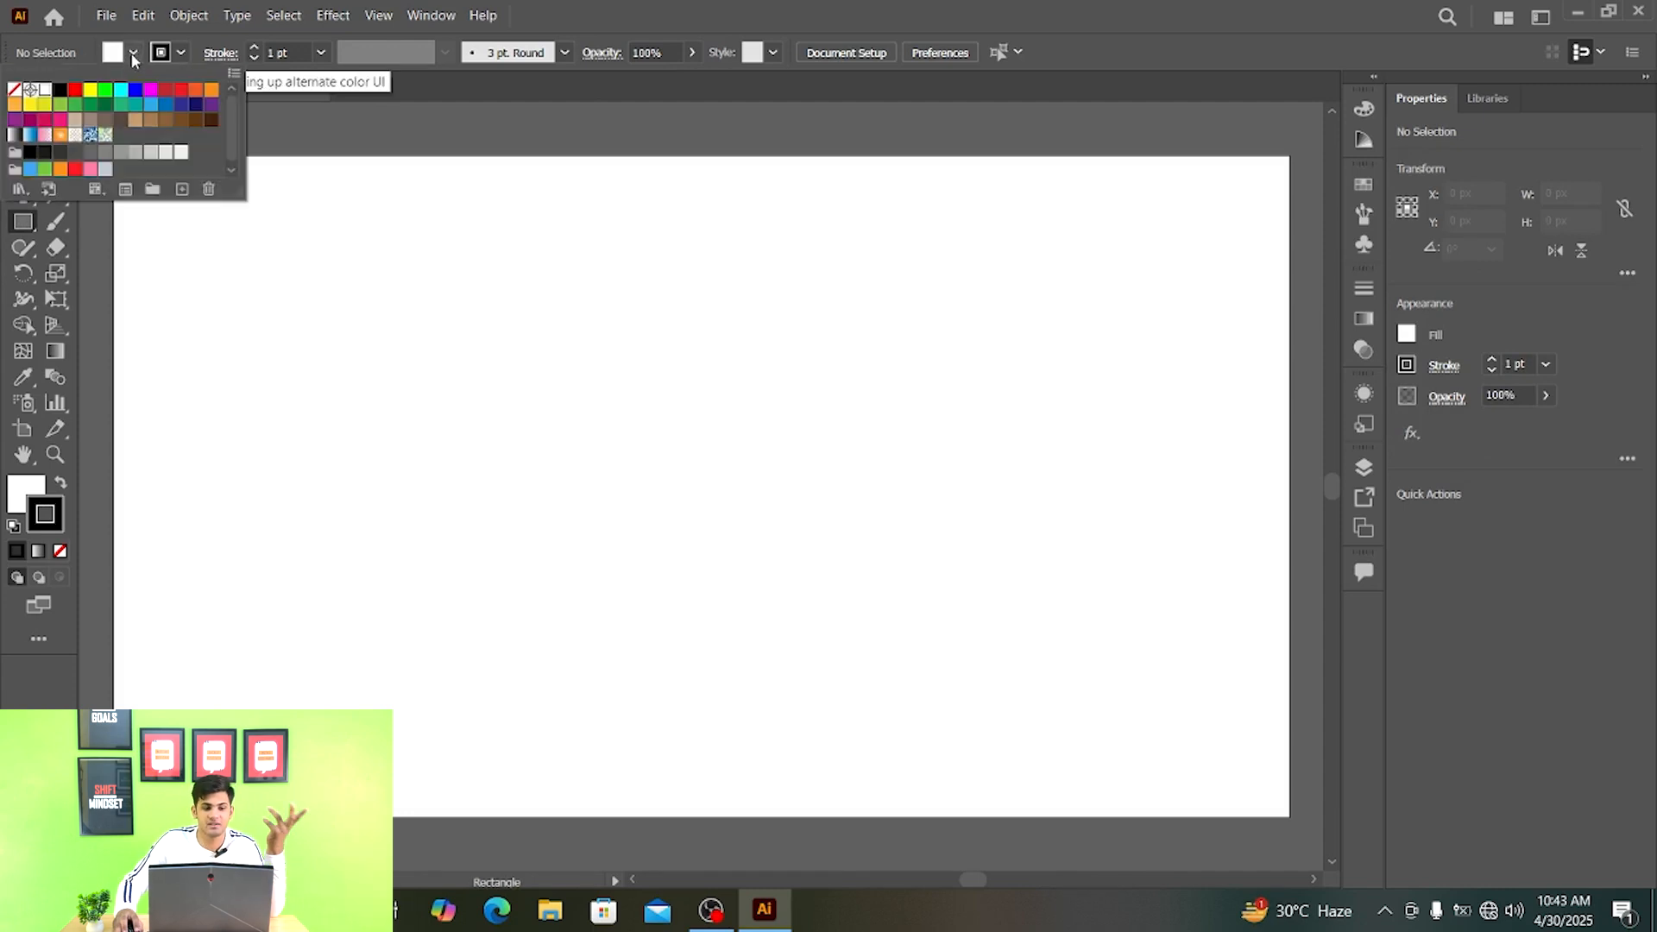
pyautogui.click(181, 54)
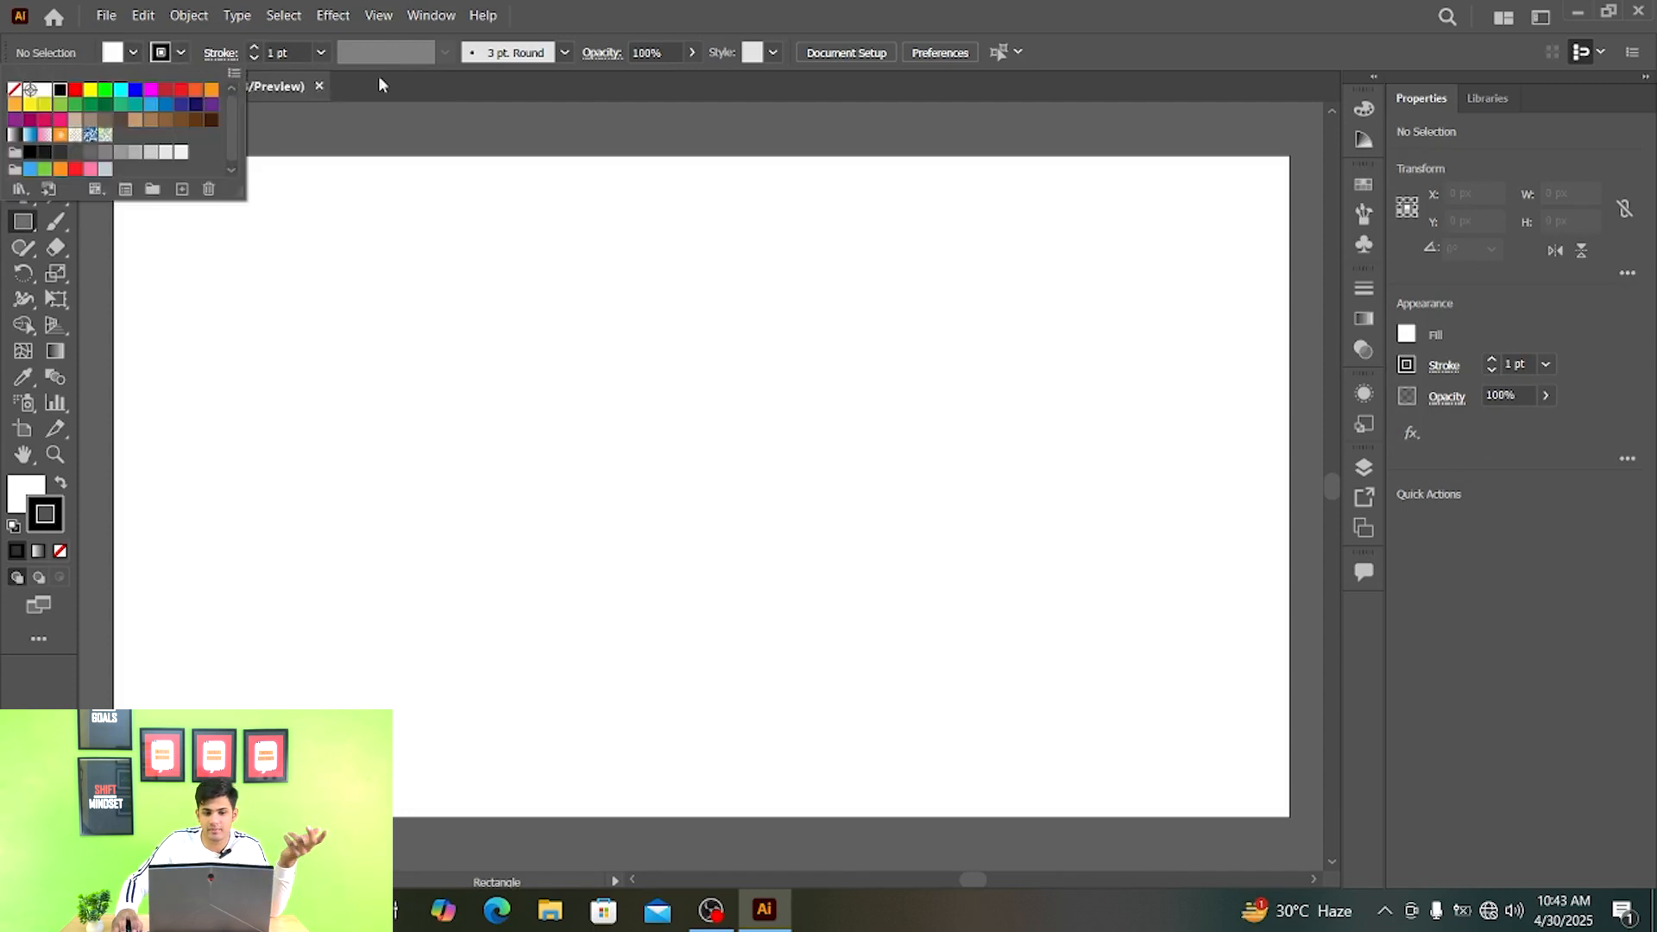
pyautogui.click(827, 17)
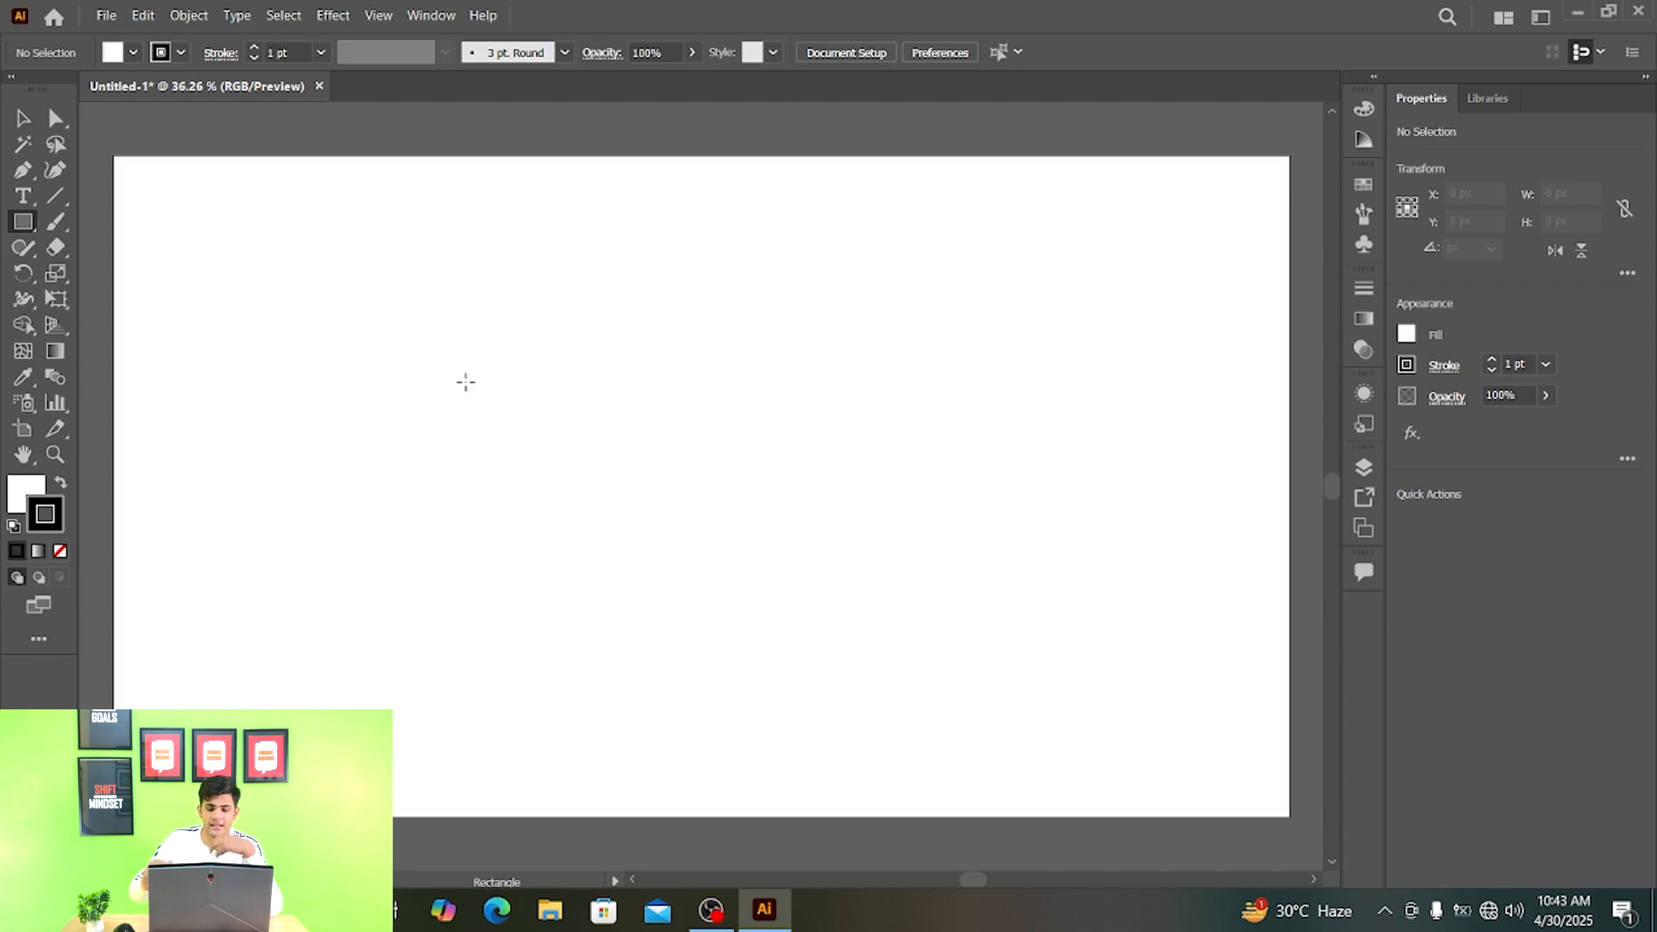
pyautogui.moveTo(440, 398); pyautogui.dragTo(742, 556)
pyautogui.moveTo(715, 294); pyautogui.dragTo(880, 658)
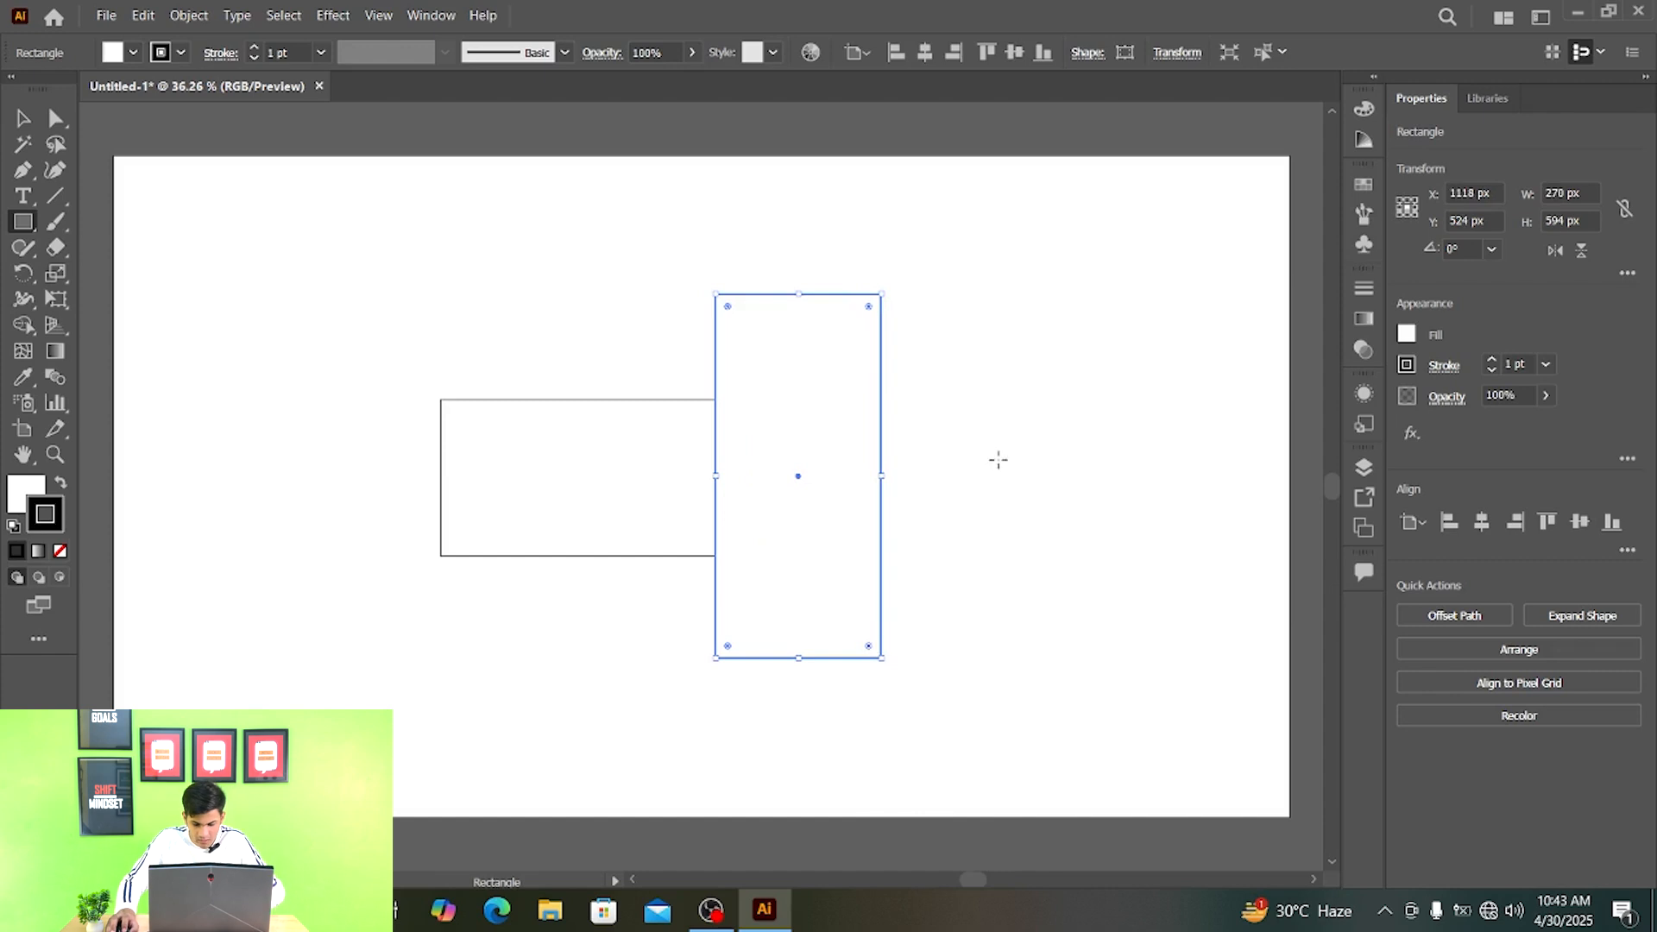
pyautogui.press('v')
pyautogui.click(1033, 458)
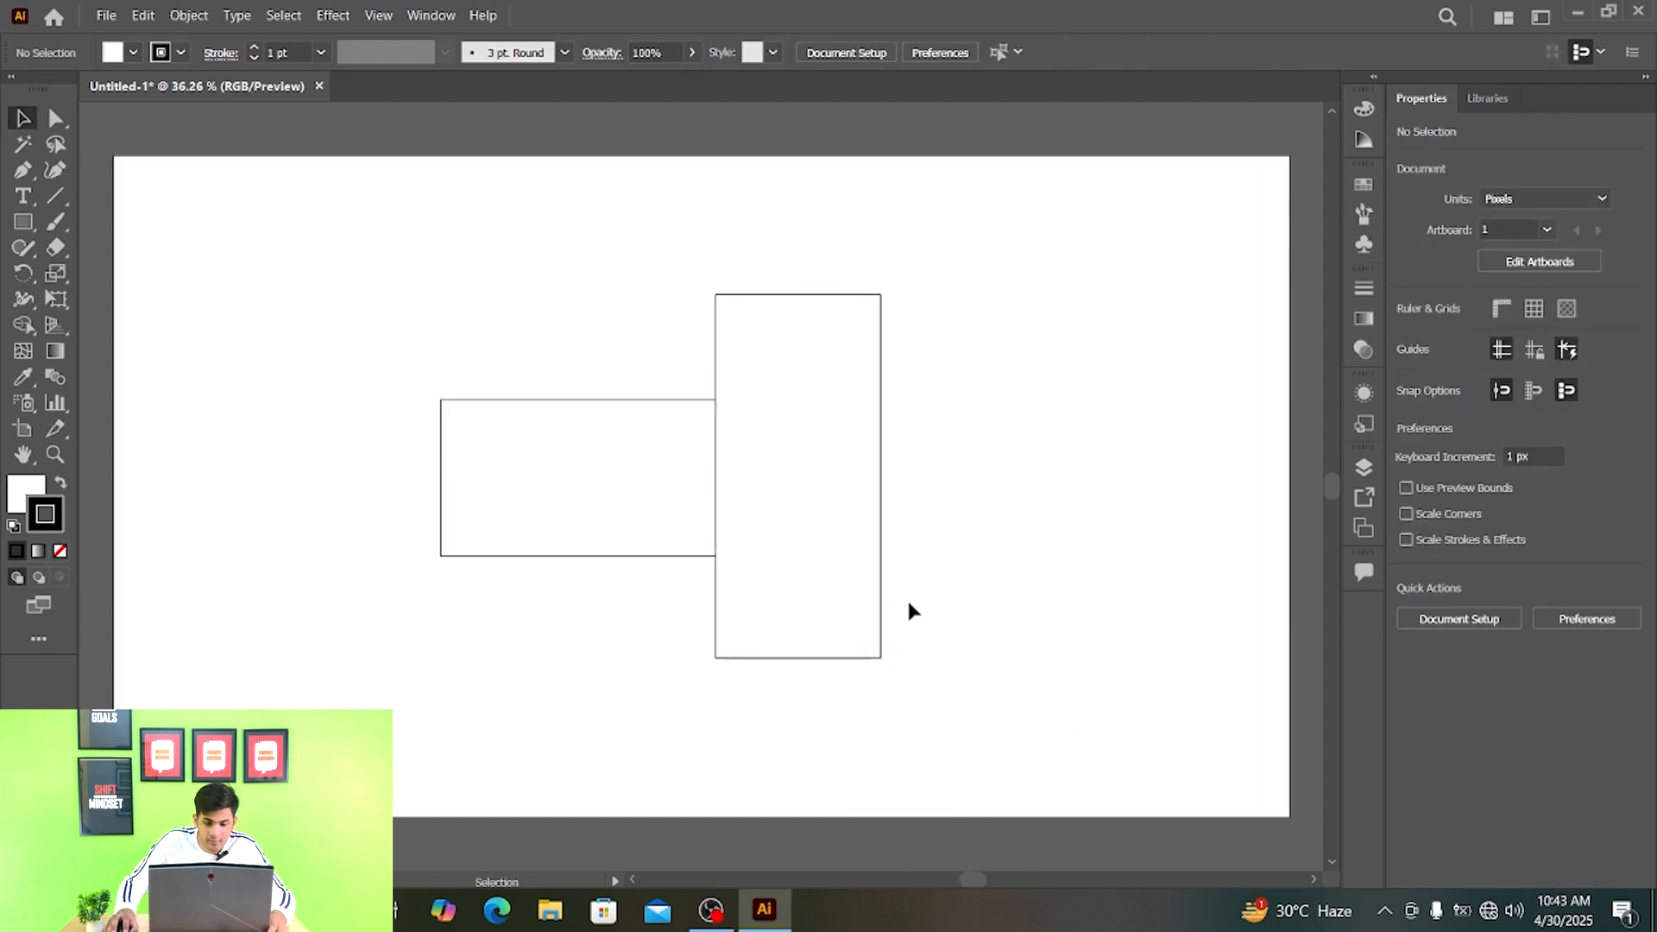
# - Select both overlapping rectangles and display the Pathfinder panel beside the artwork
pyautogui.moveTo(1089, 690); pyautogui.dragTo(416, 288)
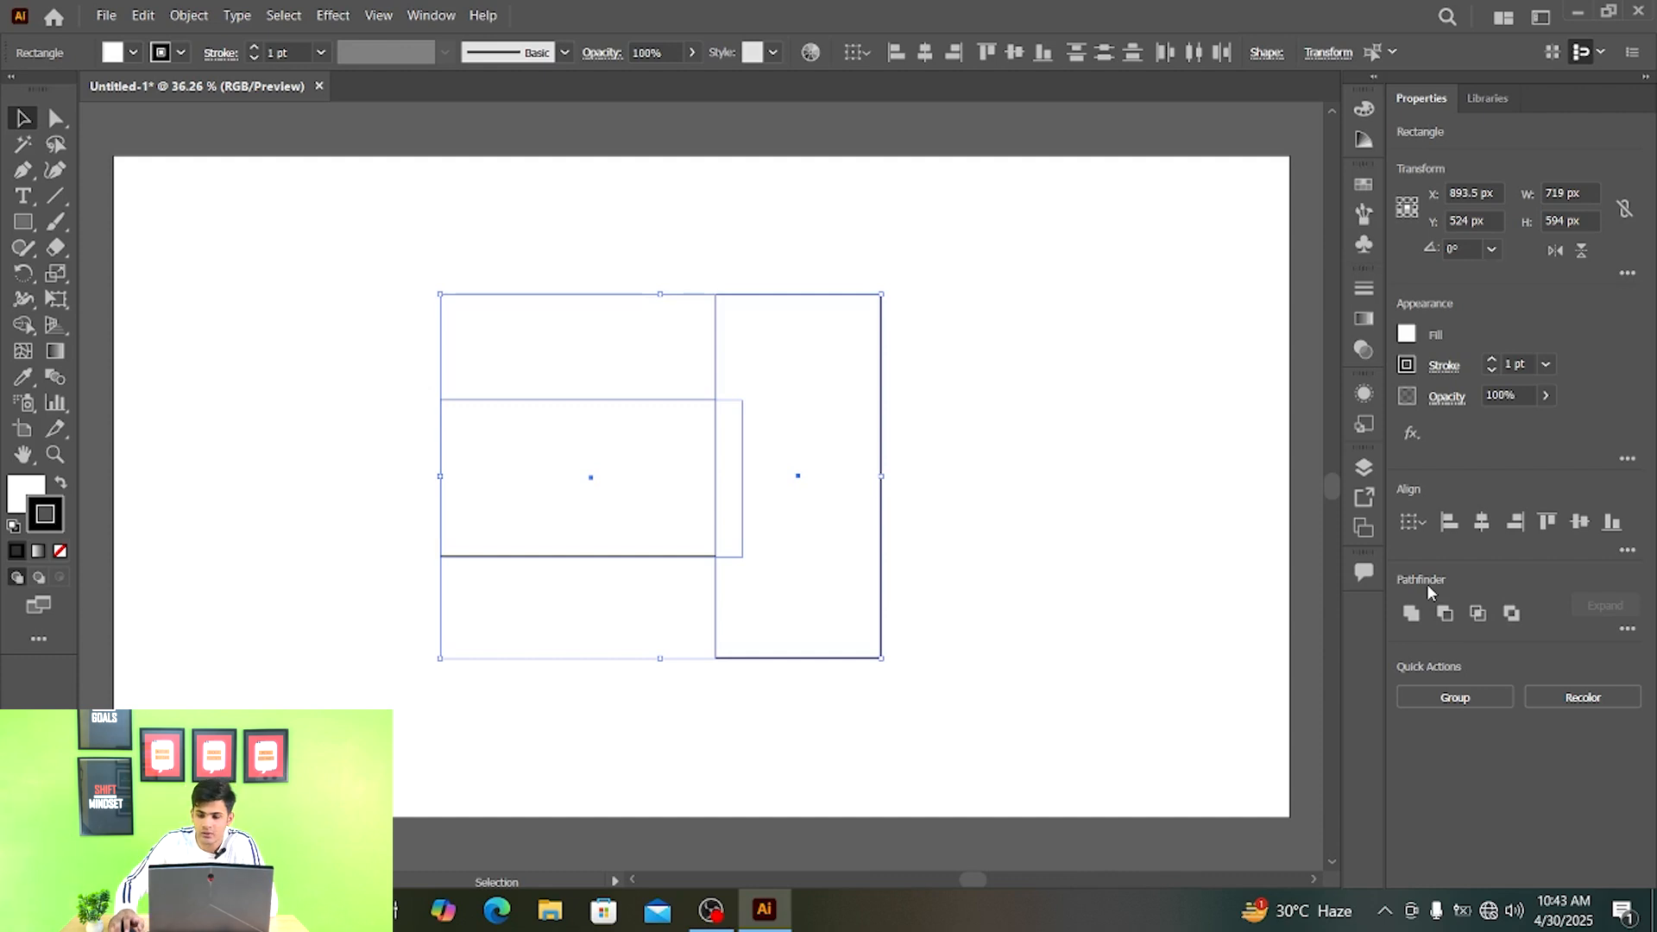
pyautogui.click(433, 17)
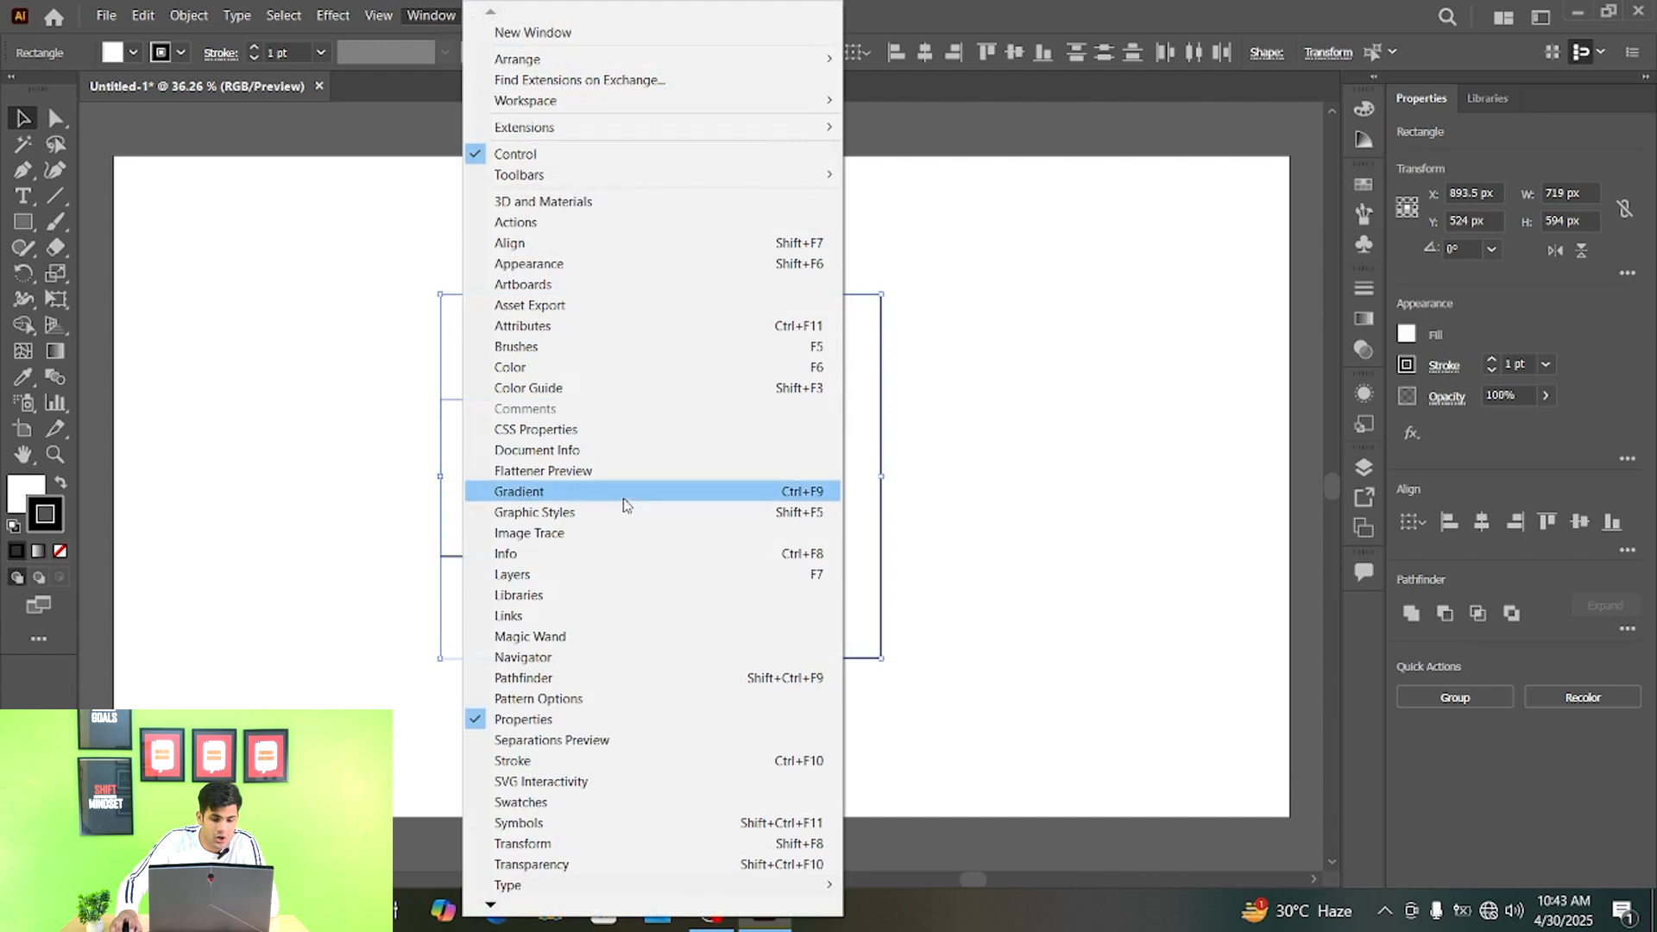
pyautogui.click(653, 679)
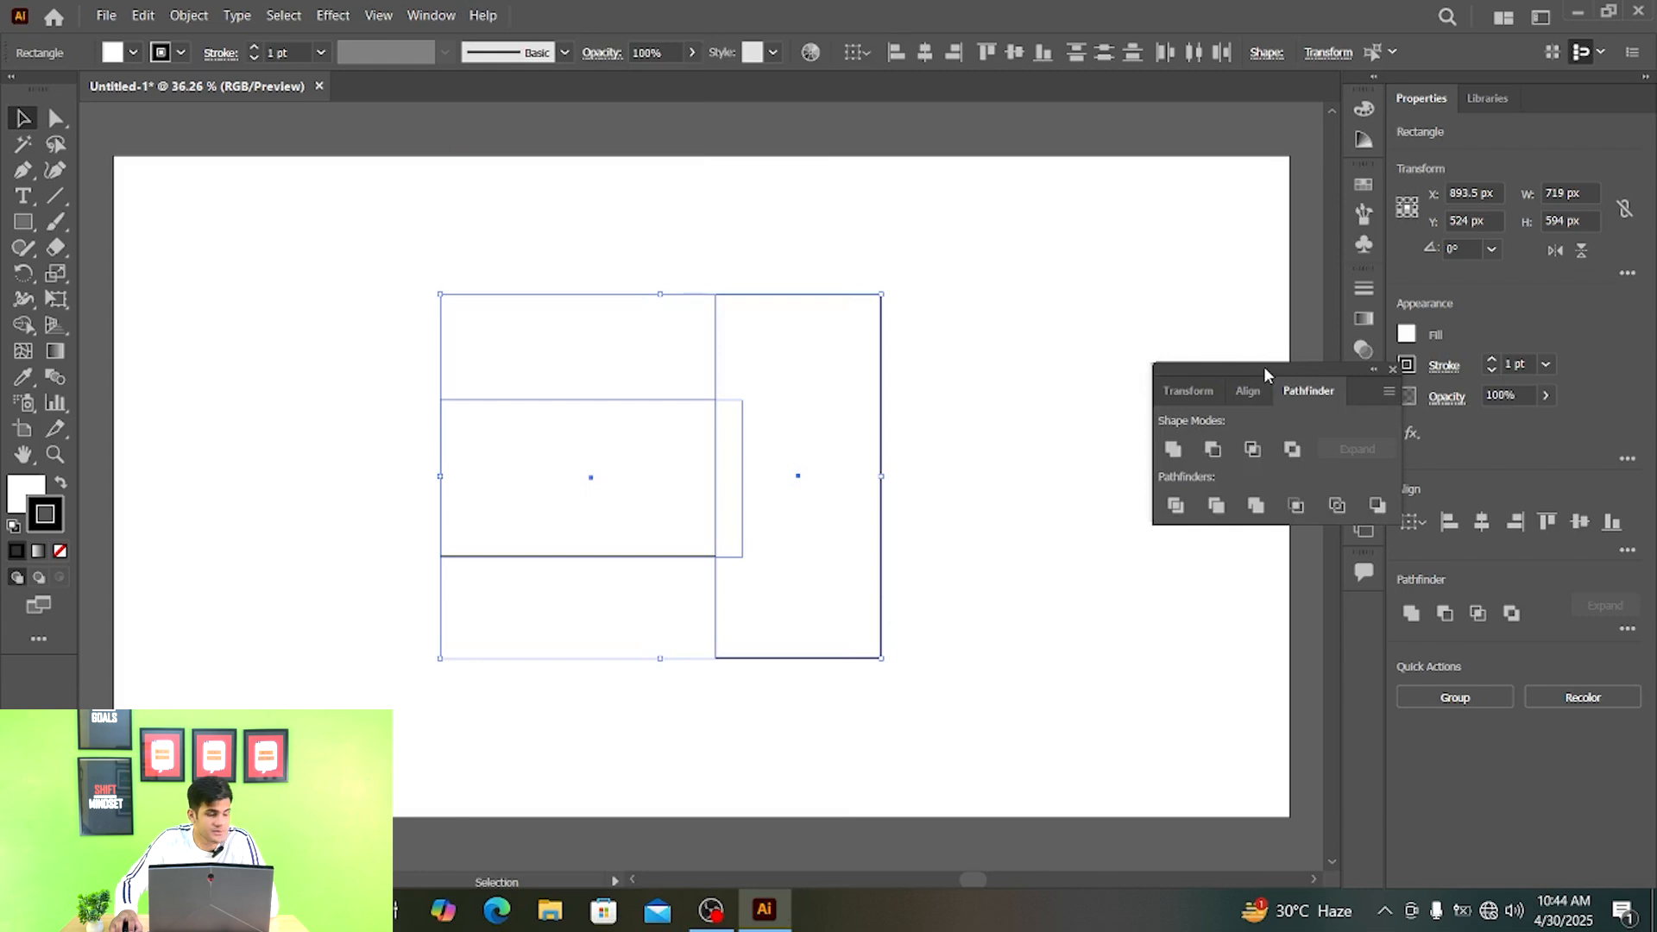
pyautogui.moveTo(1264, 367); pyautogui.dragTo(1212, 379)
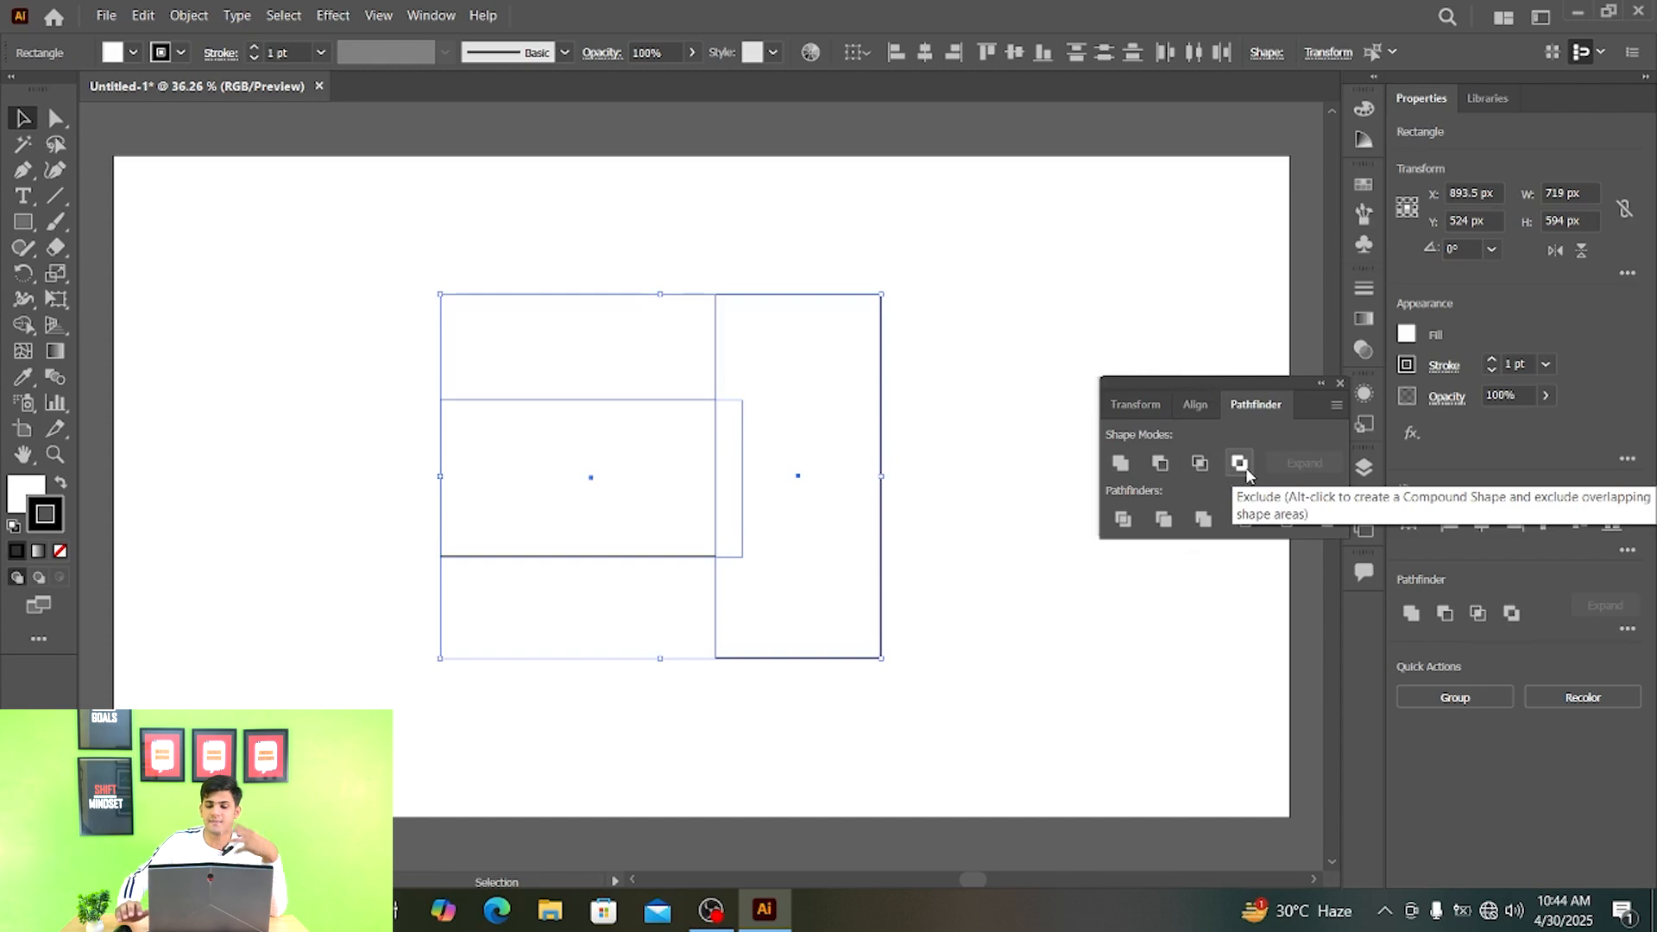
# - Try Unite on the two rectangles, inspect the merged outline's anchor points, and undo each union
pyautogui.click(1120, 464)
pyautogui.click(960, 274)
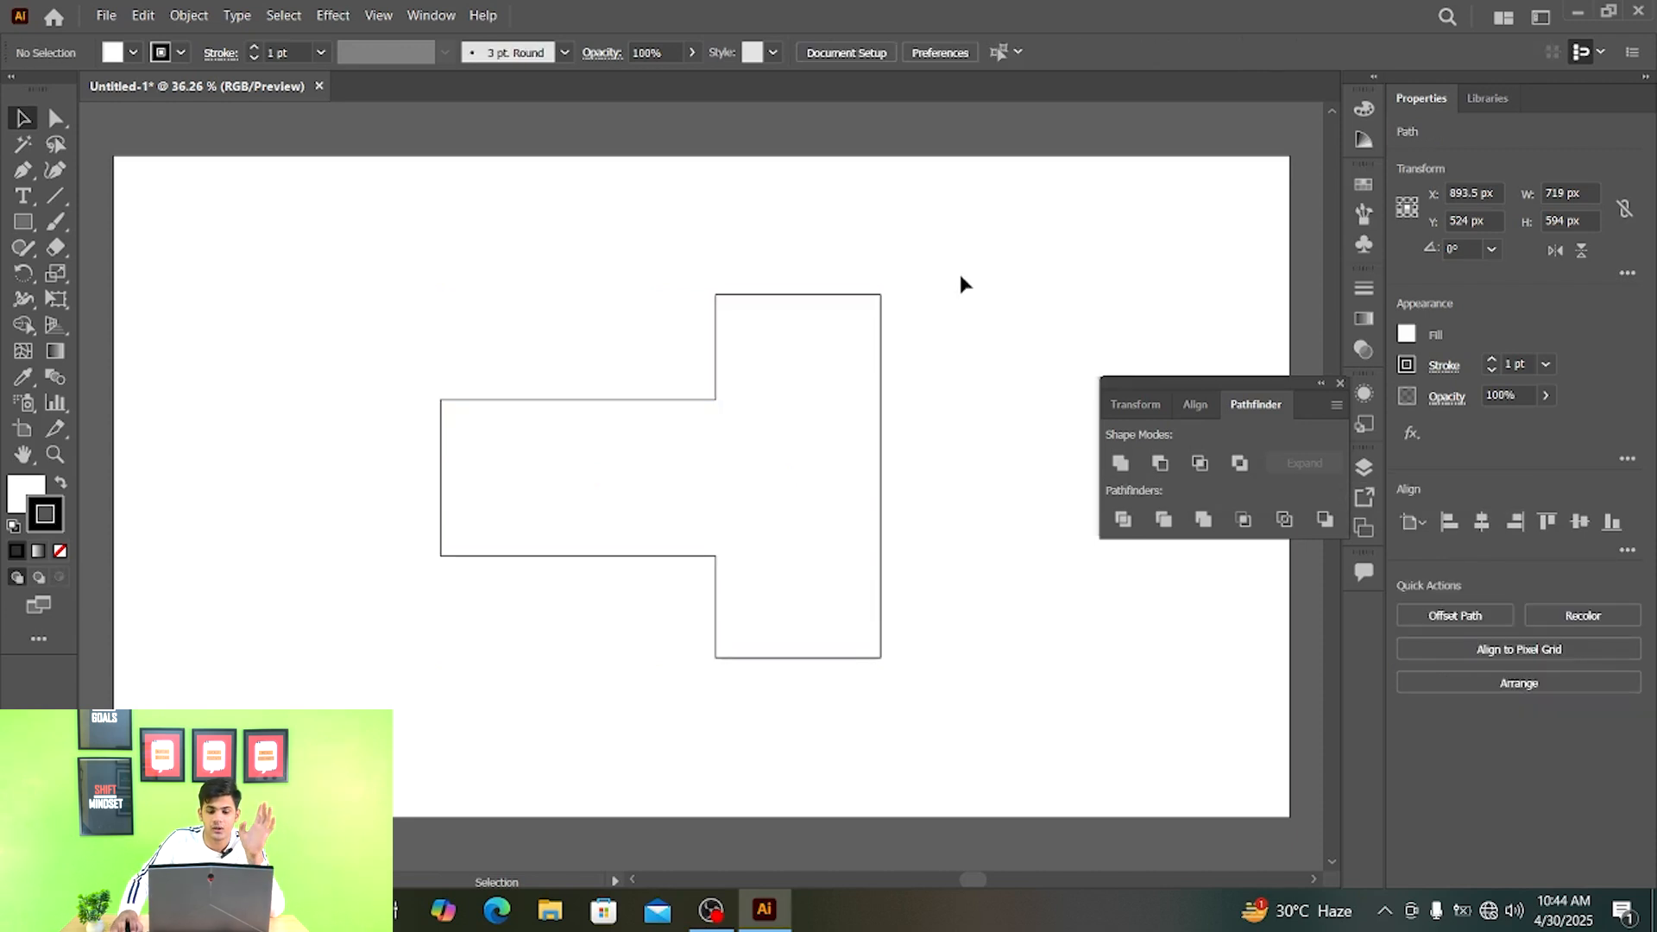
pyautogui.moveTo(565, 307); pyautogui.dragTo(898, 583)
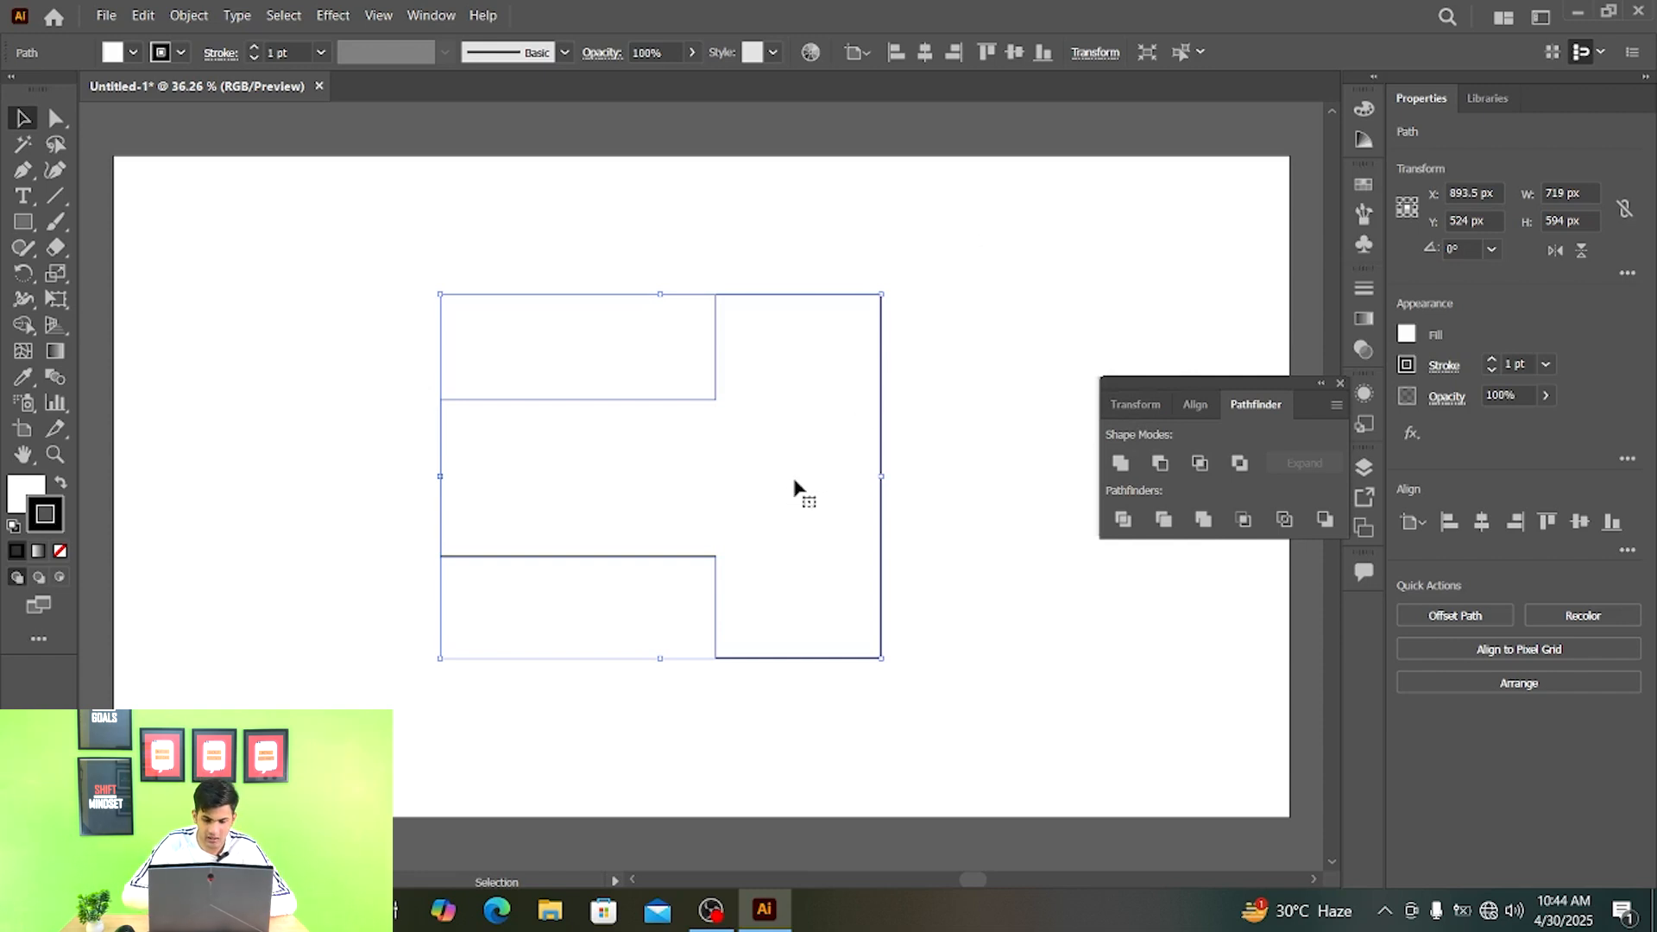
pyautogui.press('a')
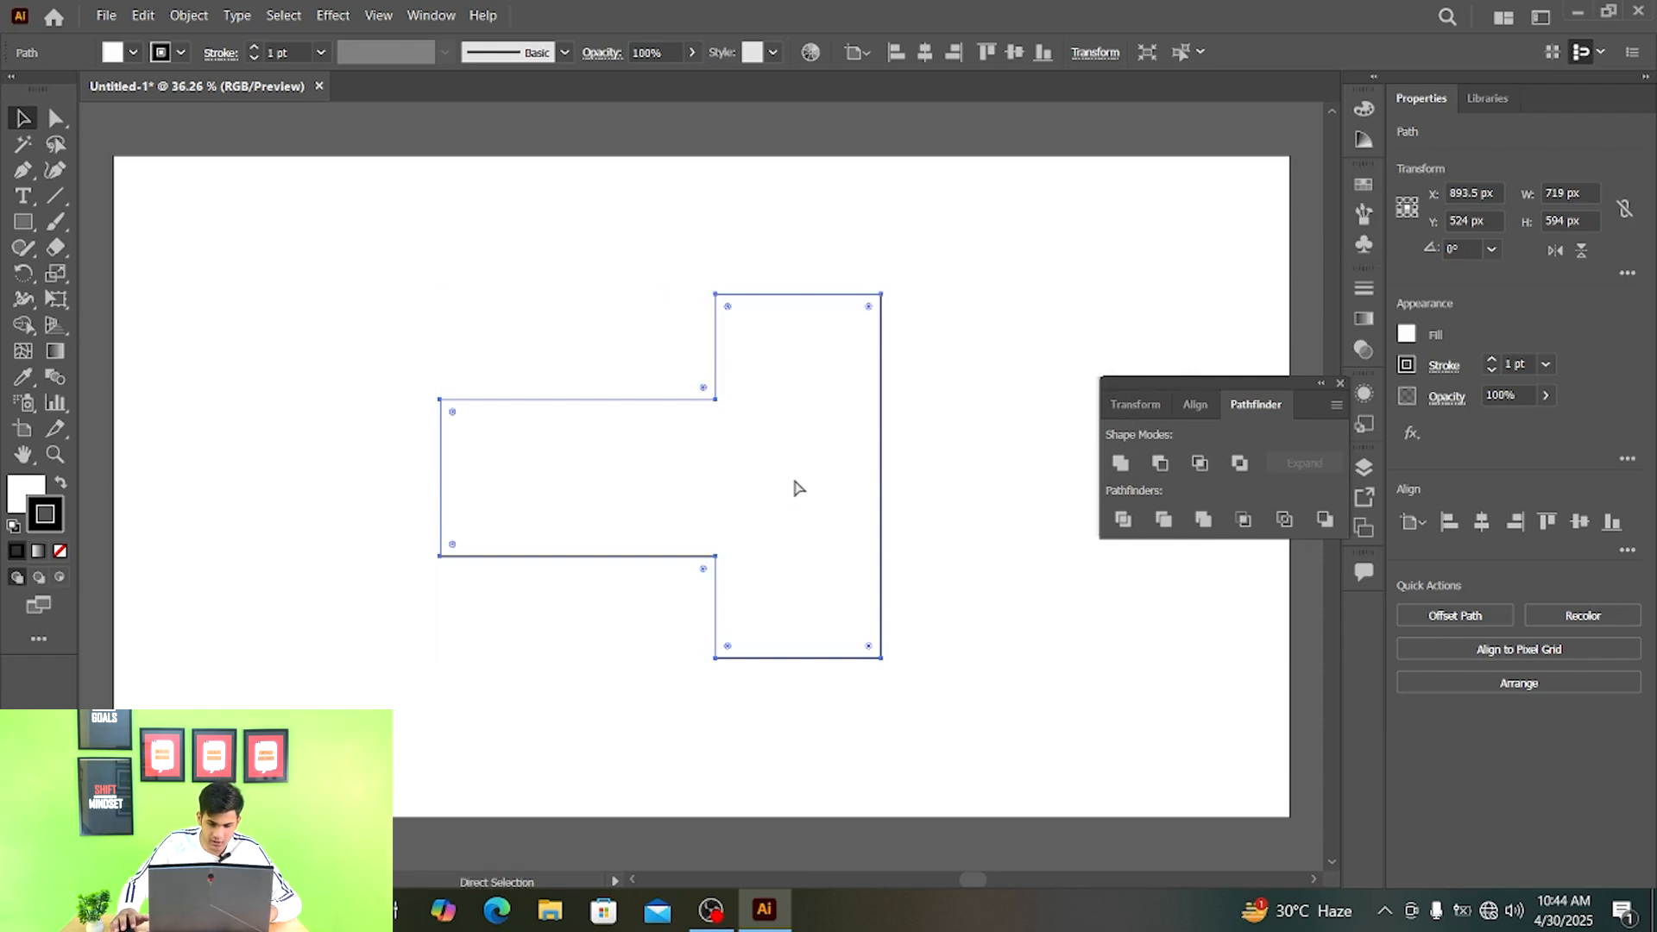
pyautogui.press('v')
pyautogui.hotkey('ctrl', 'z')
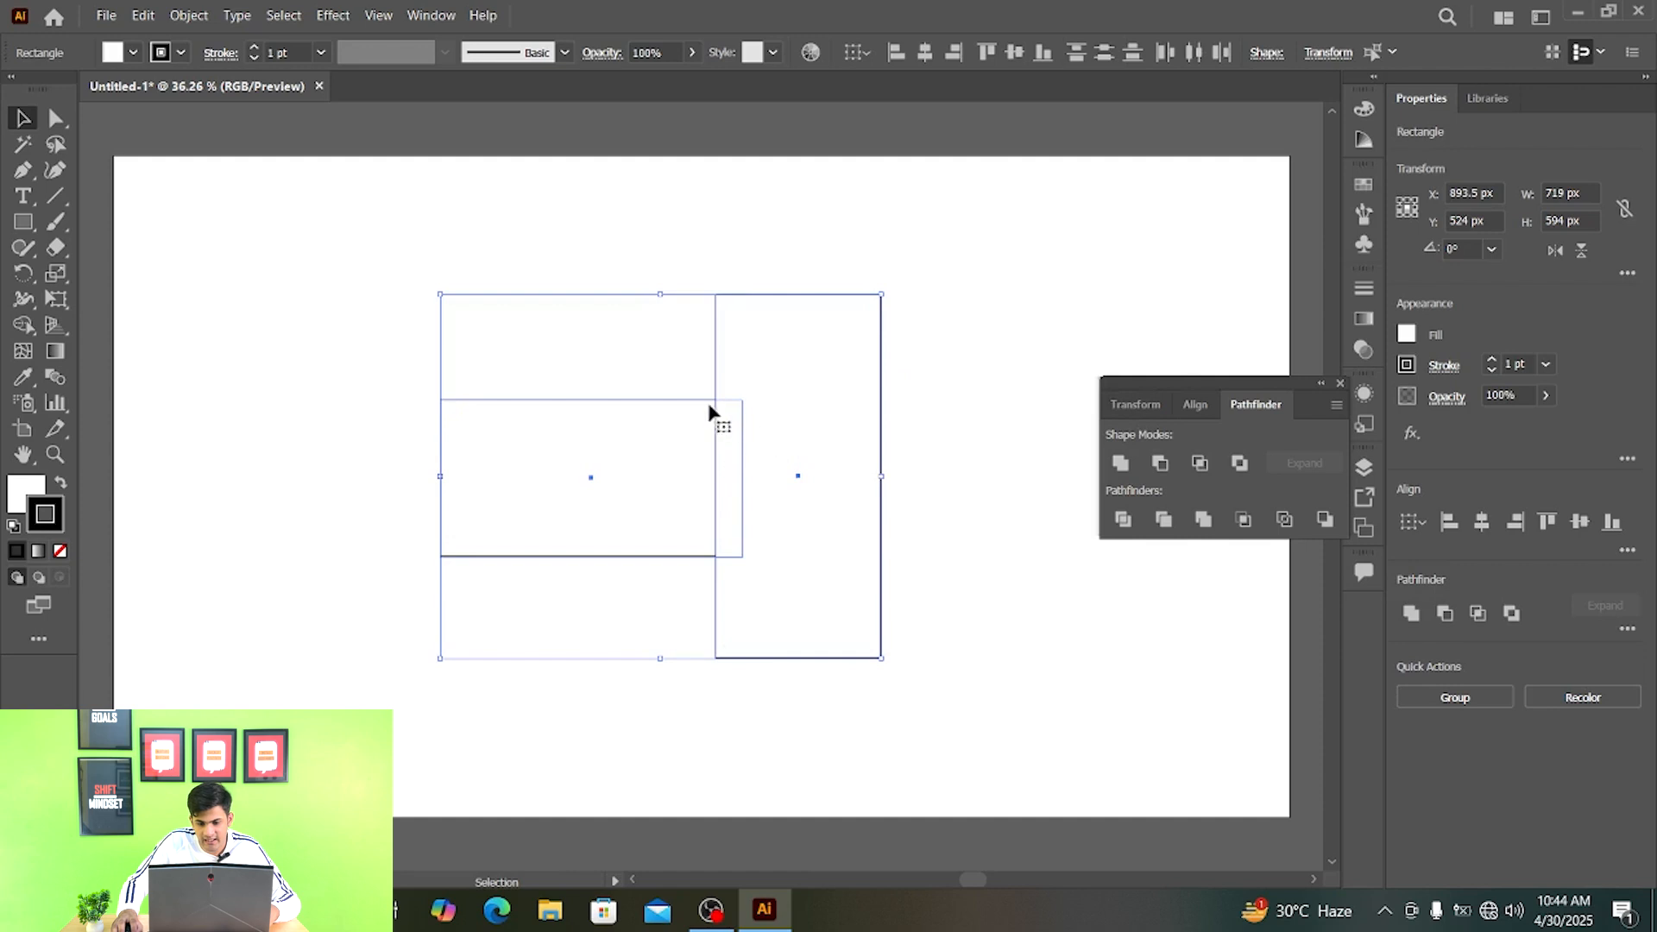
pyautogui.scroll(1, 729, 406)
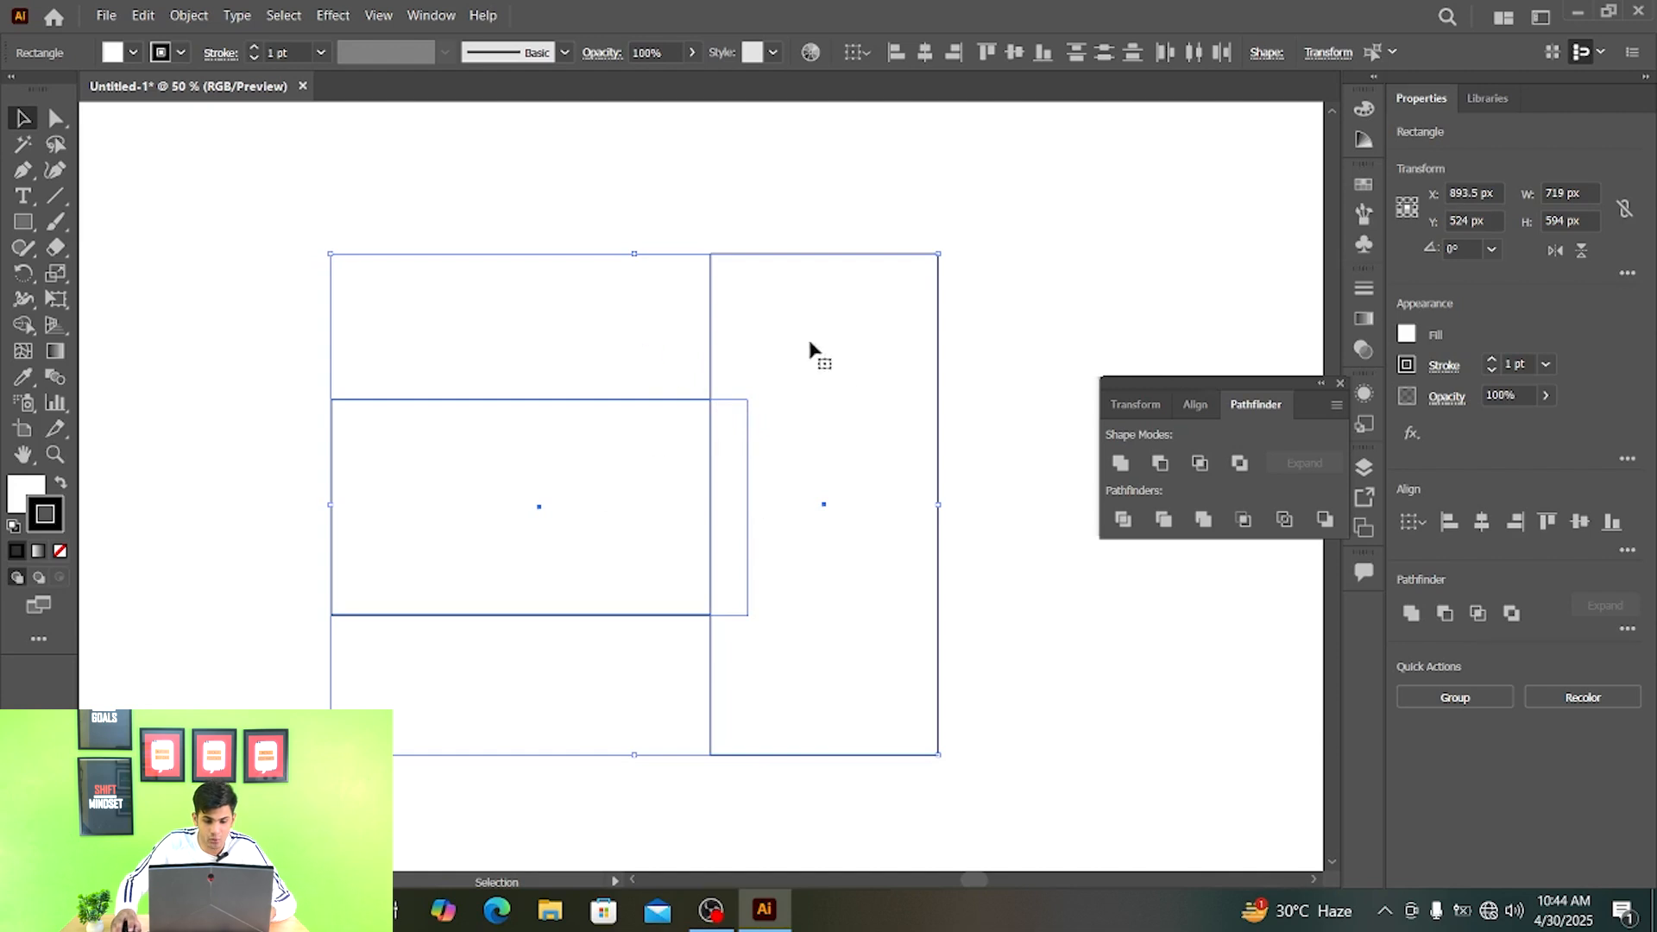
pyautogui.click(1122, 464)
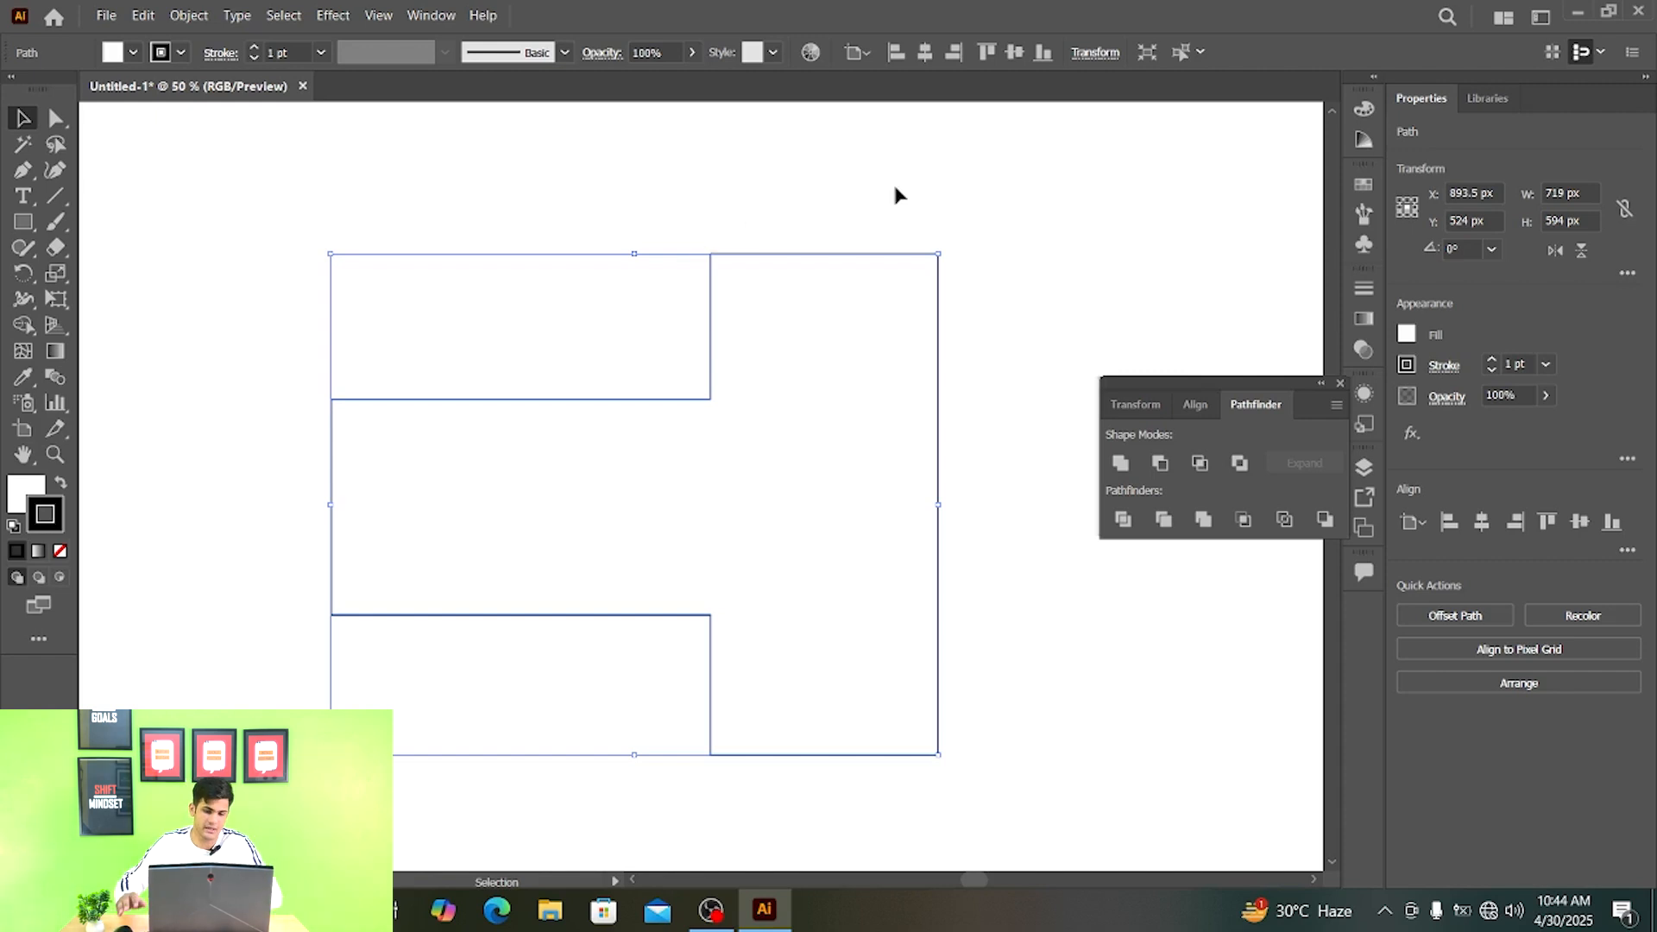
pyautogui.hotkey('ctrl', 'z')
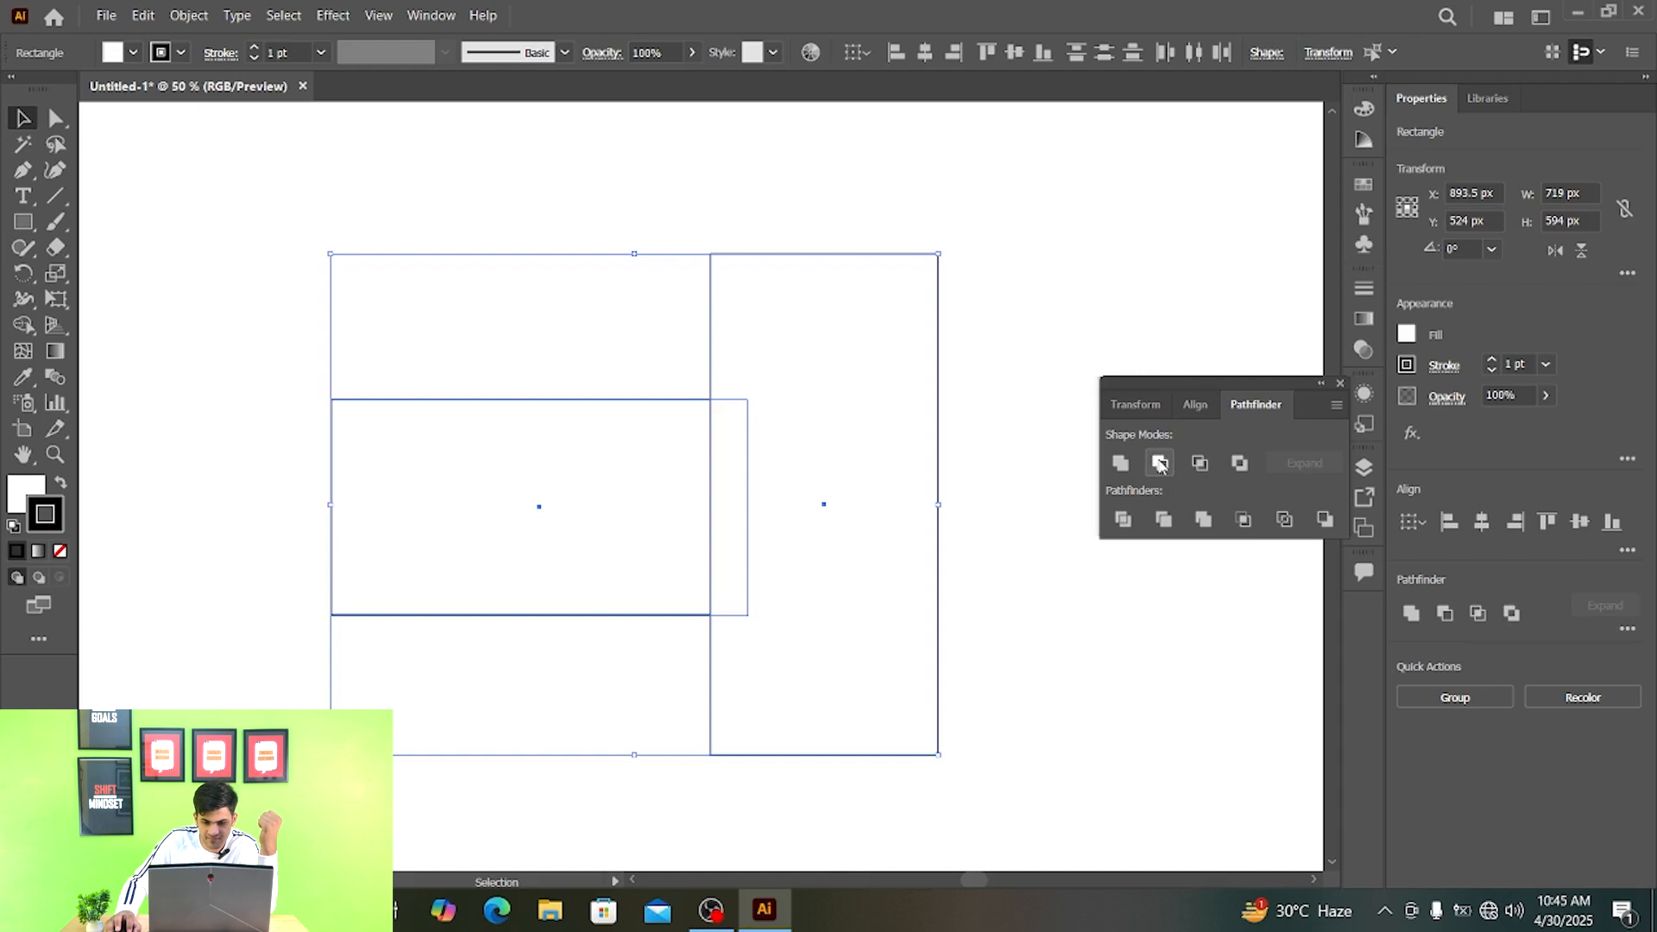
# - Try Minus Front to cut the tall rectangle out of the wide one, undoing each subtraction
pyautogui.click(1159, 464)
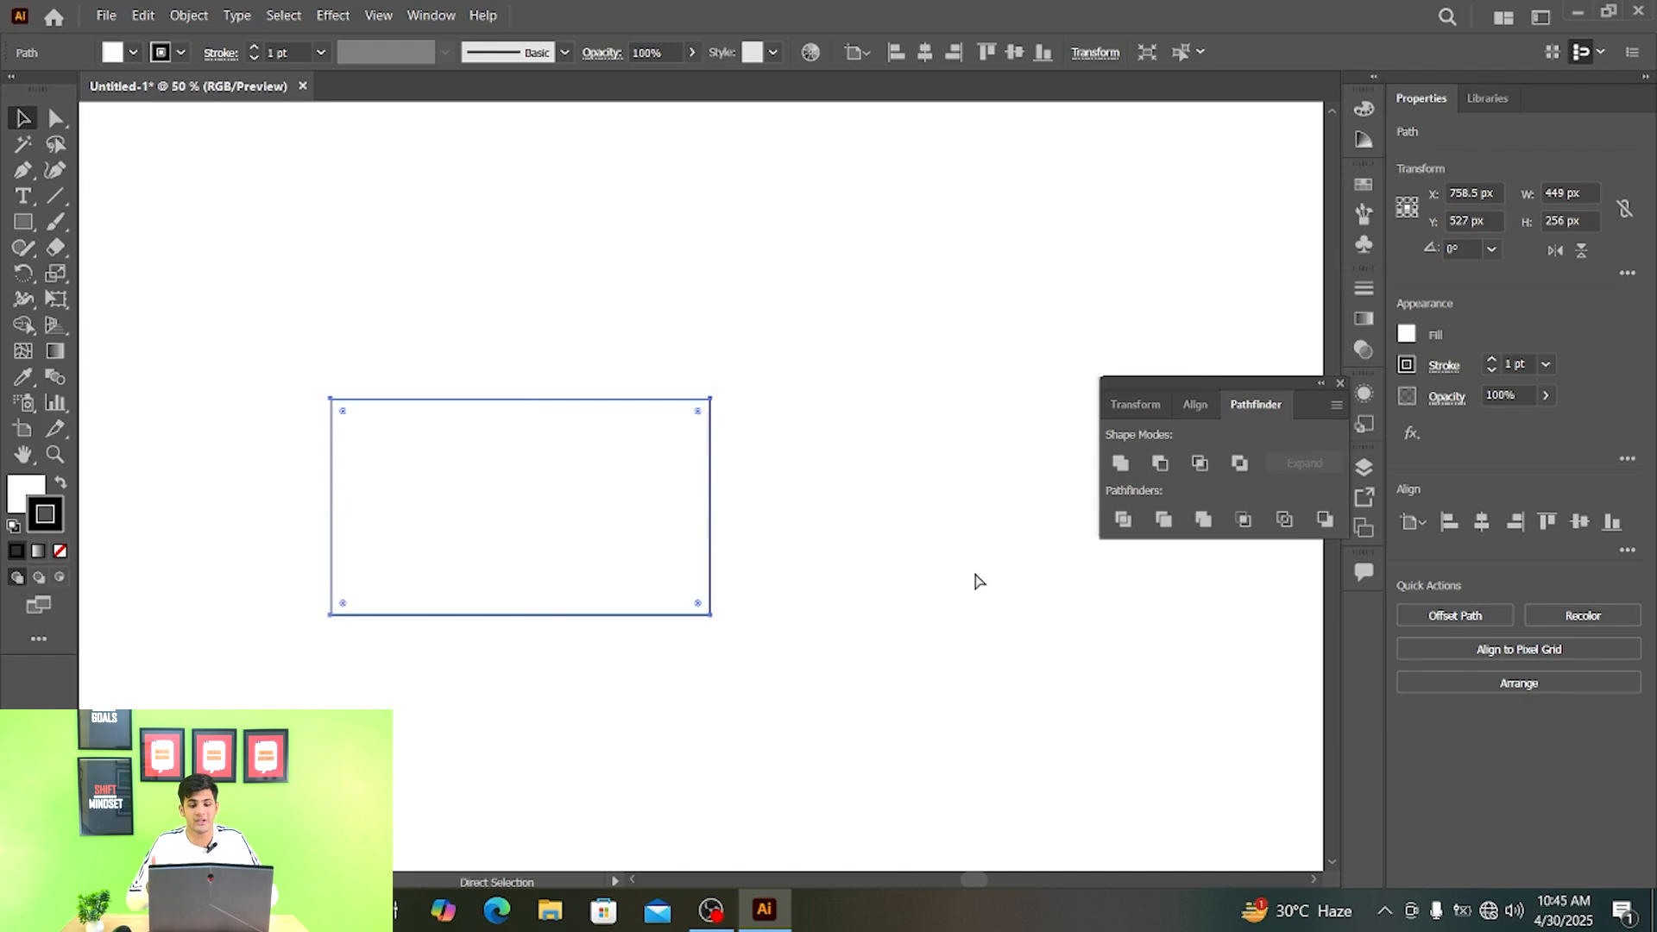
pyautogui.hotkey('ctrl', 'z')
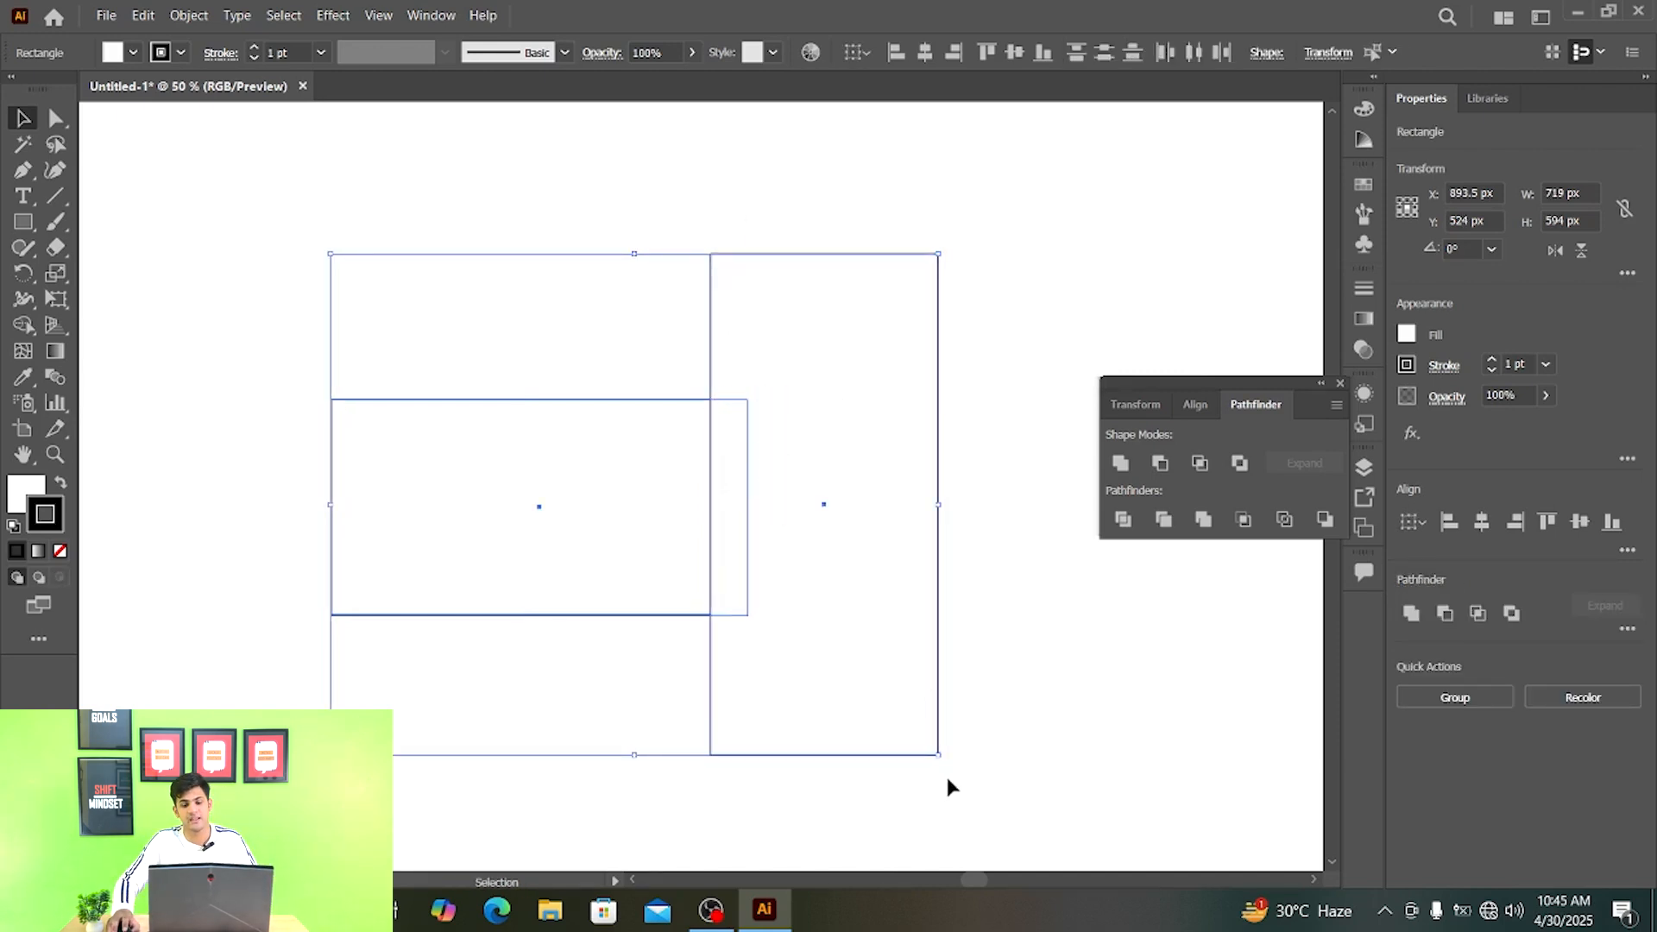
pyautogui.click(1161, 463)
pyautogui.hotkey('ctrl', 'z')
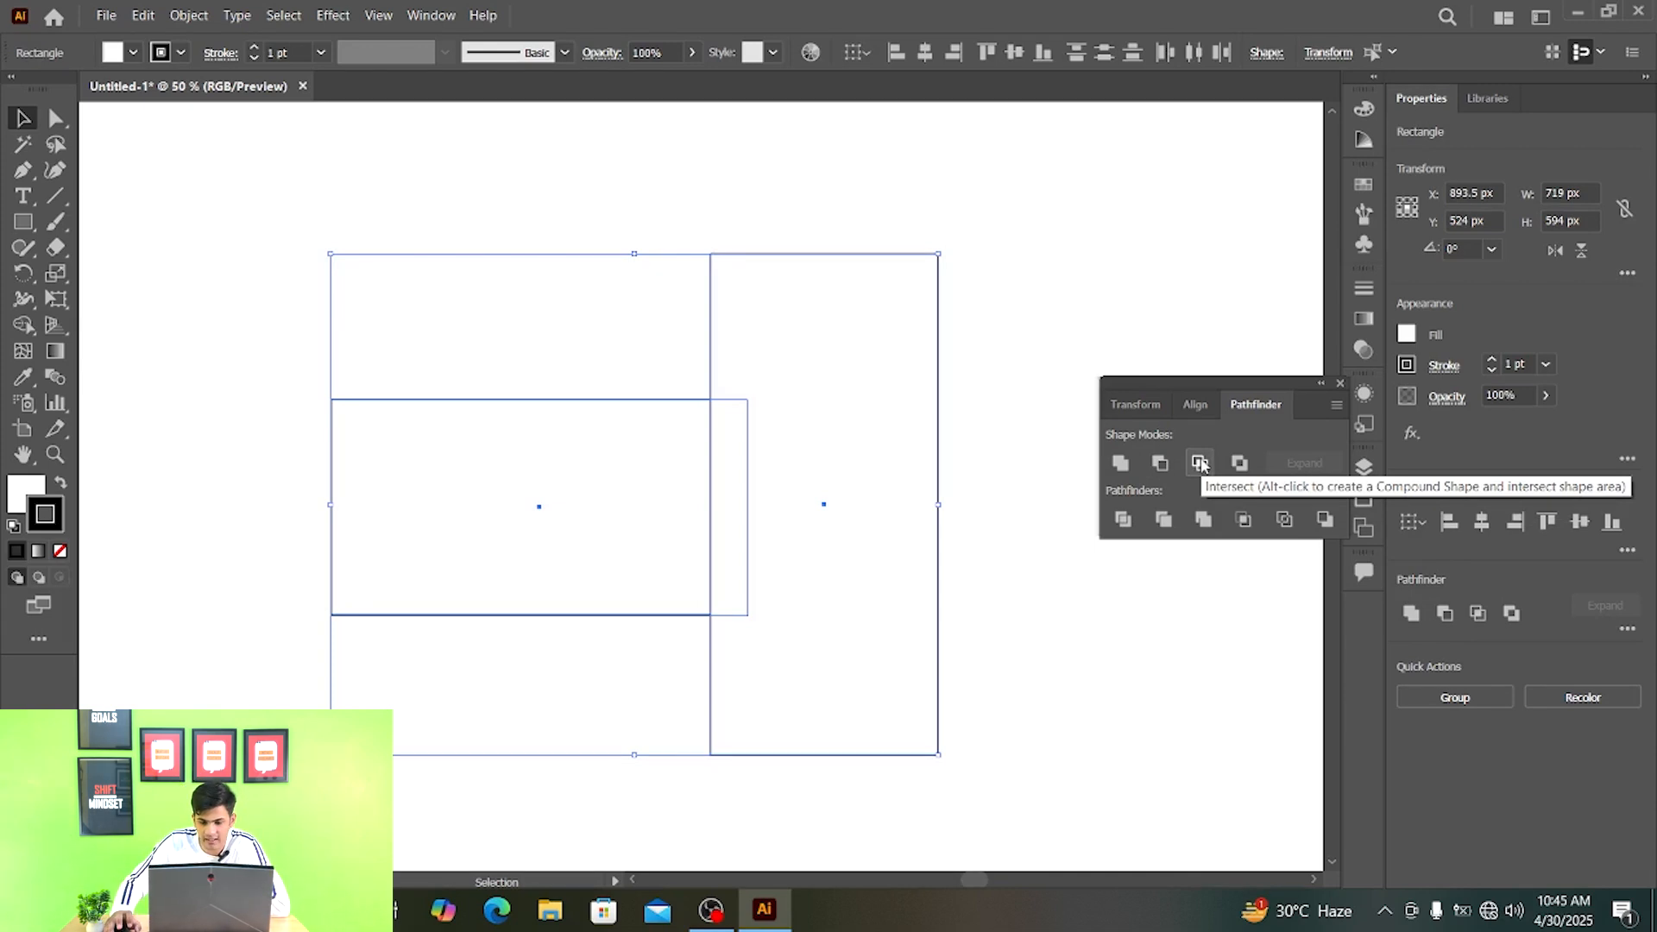
# - Try Intersect to keep only the overlap of the two rectangles, undoing it each time
pyautogui.click(1199, 464)
pyautogui.hotkey('ctrl', 'z')
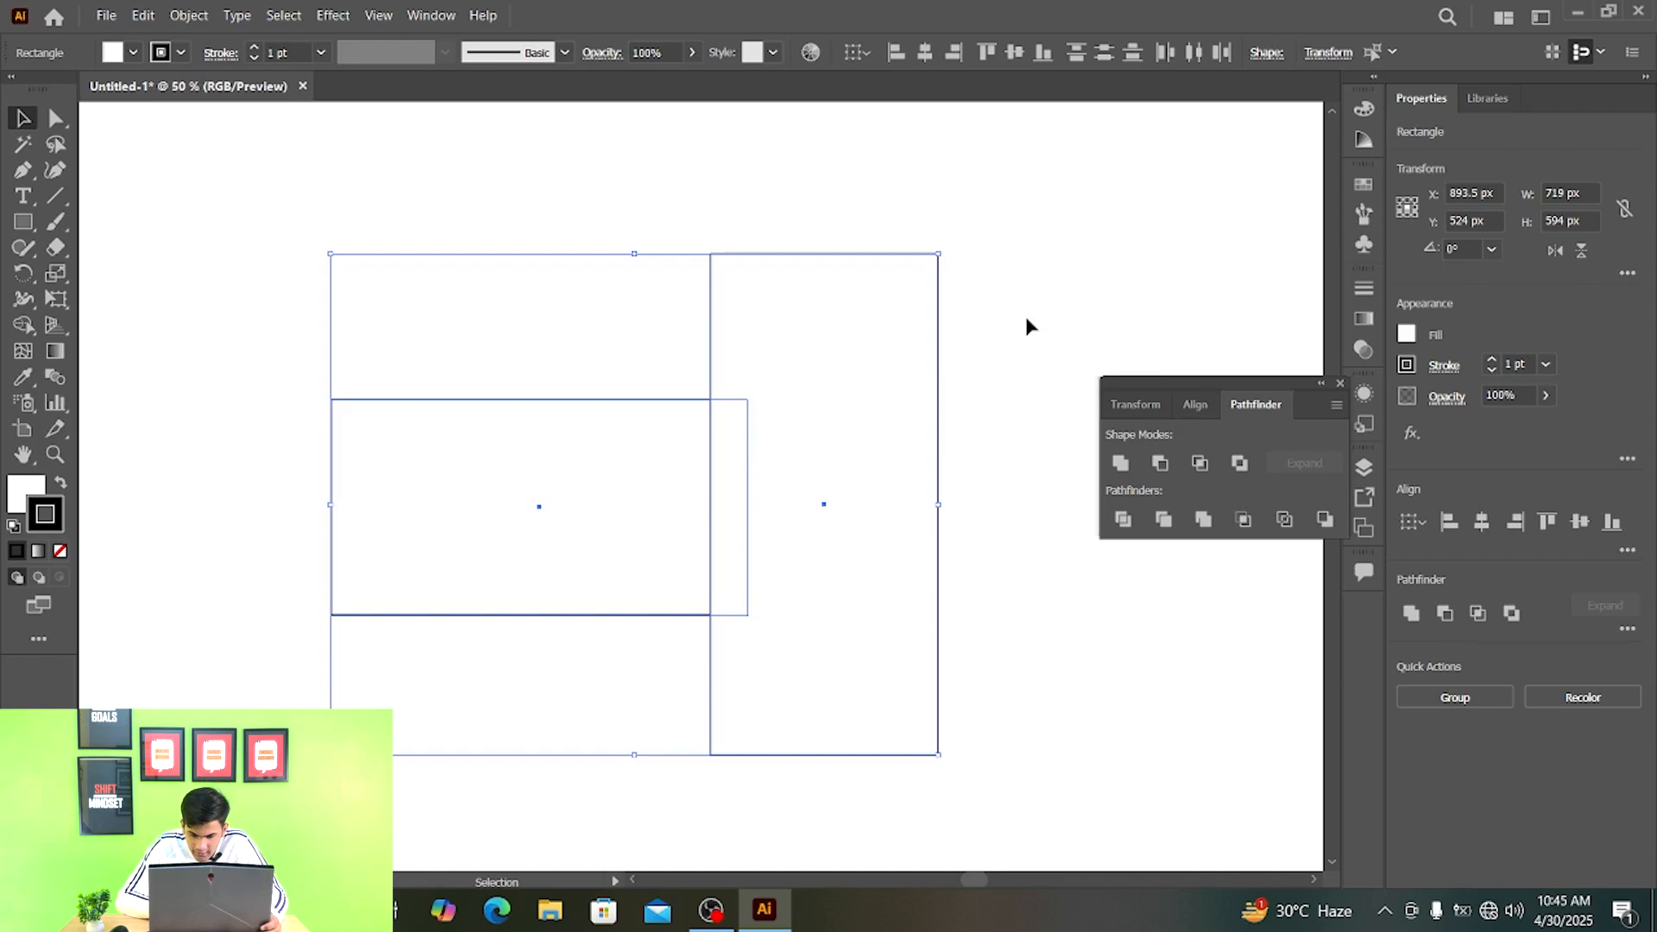
pyautogui.click(1199, 463)
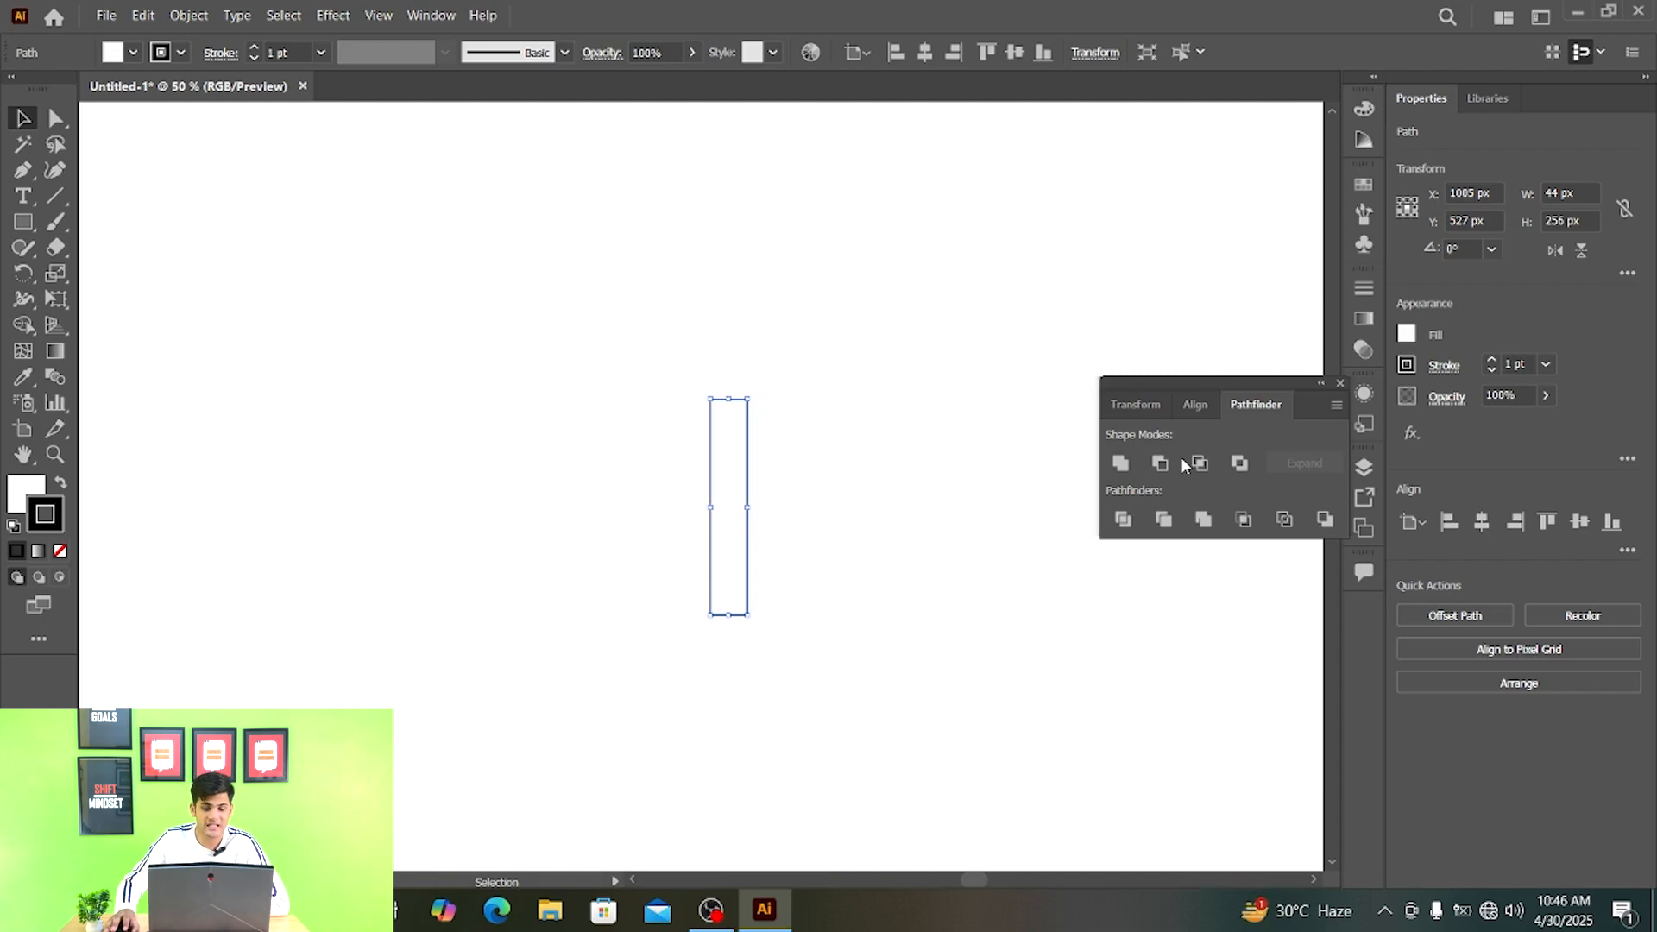
pyautogui.hotkey('ctrl', 'a')
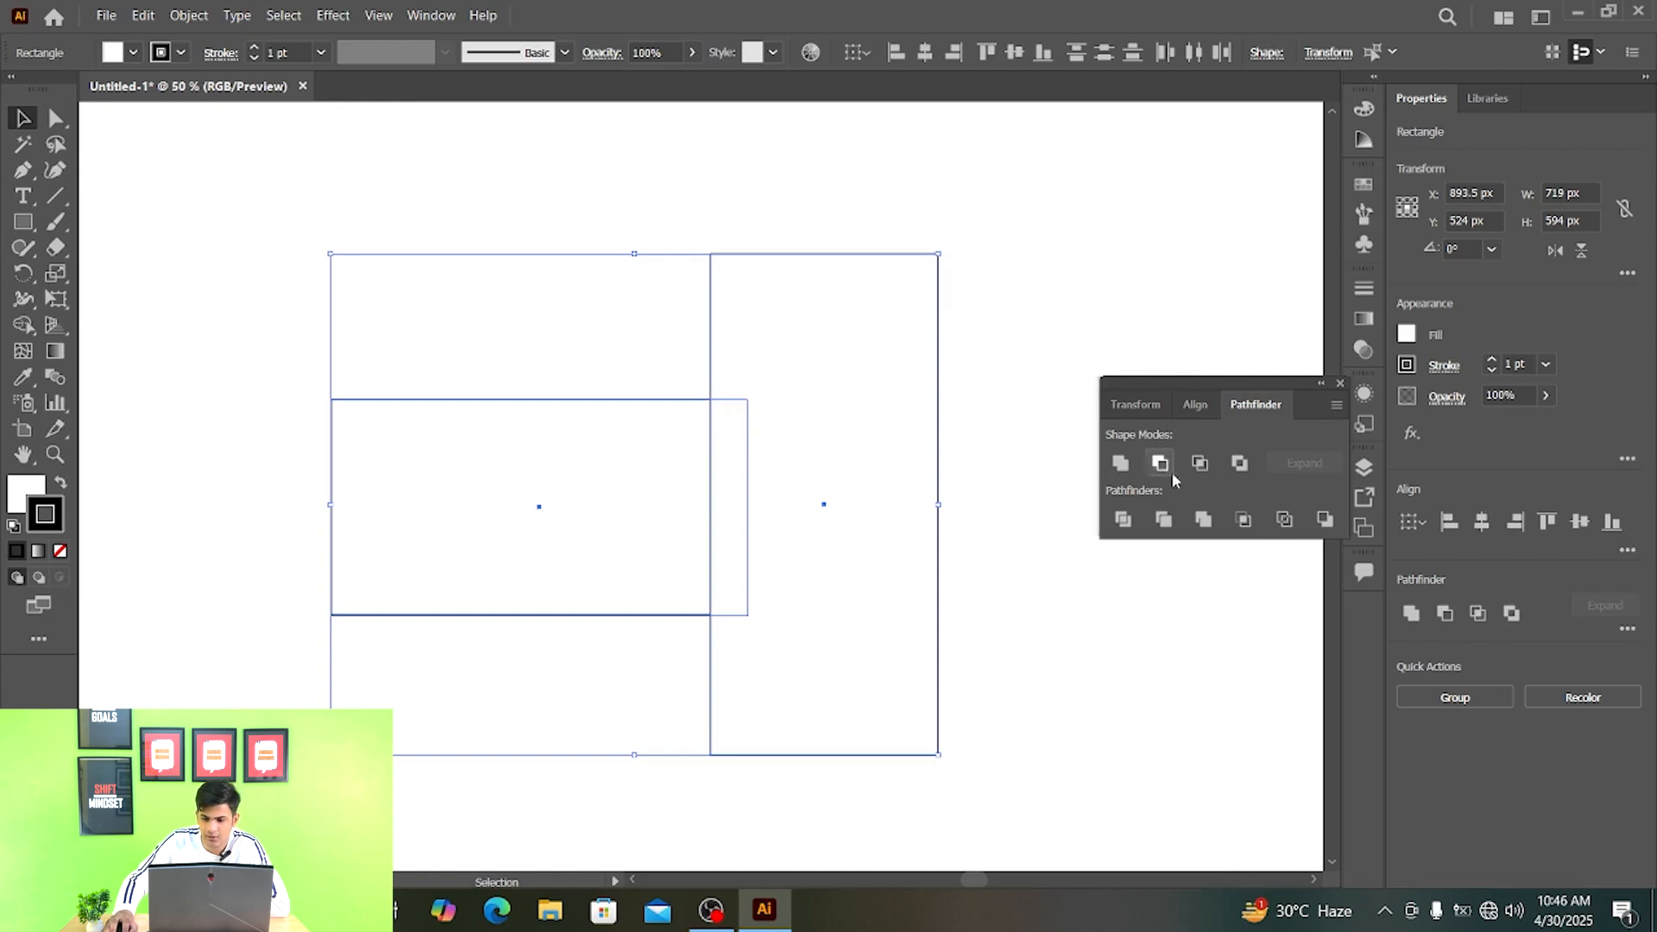
pyautogui.click(1201, 466)
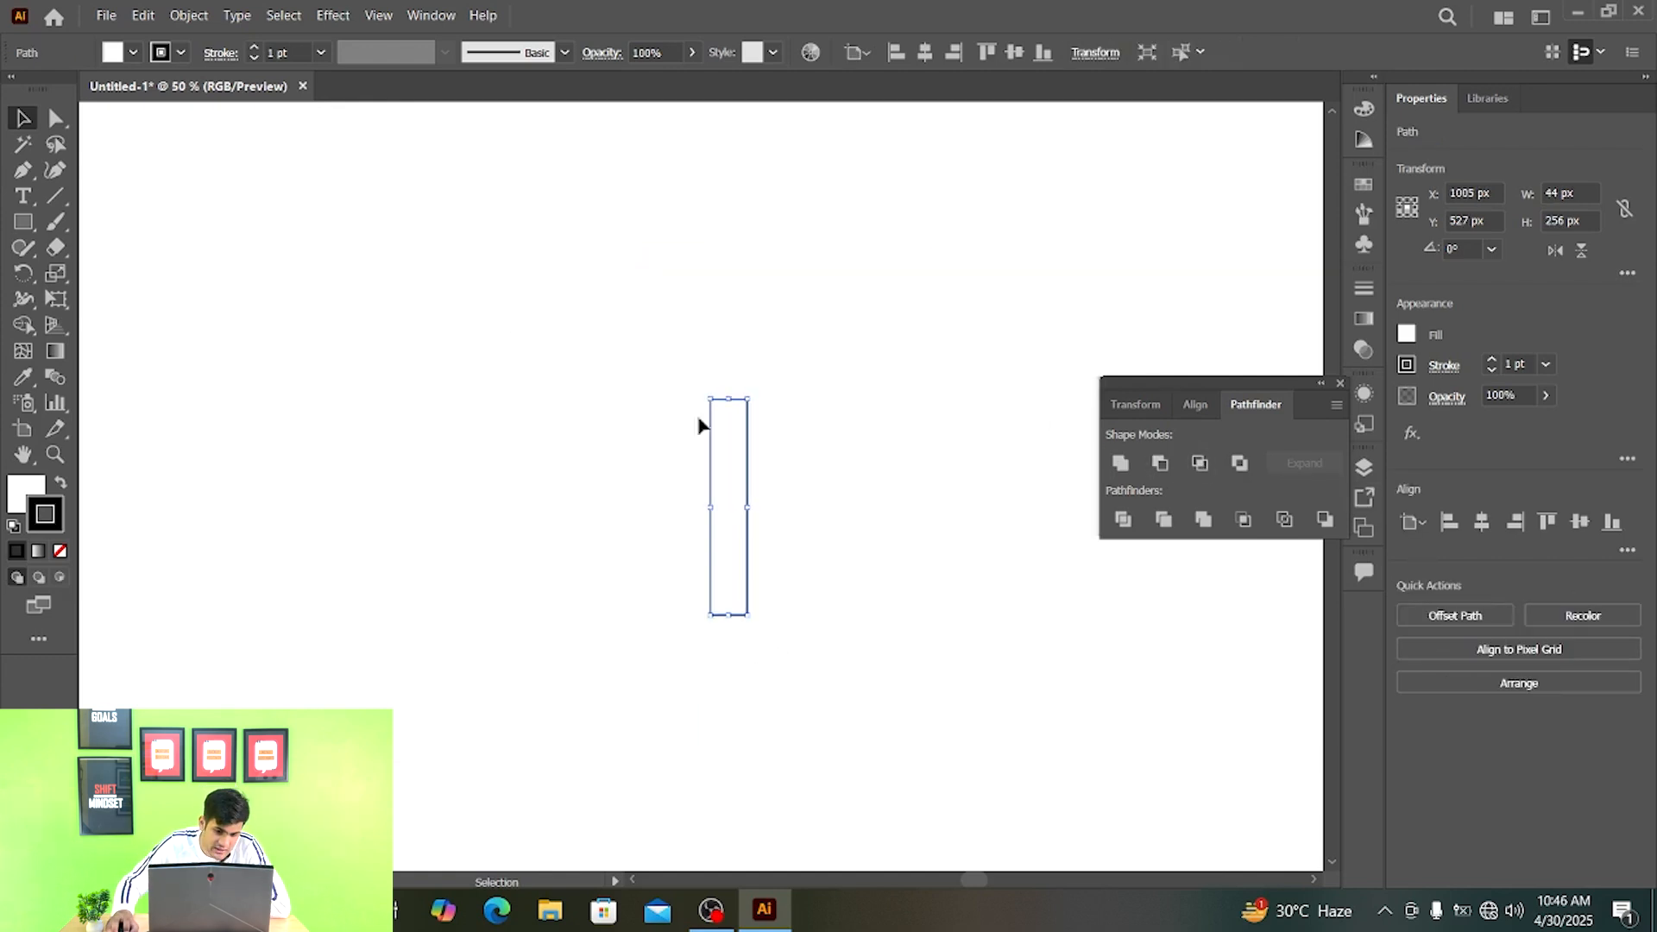
pyautogui.hotkey('ctrl', 'z')
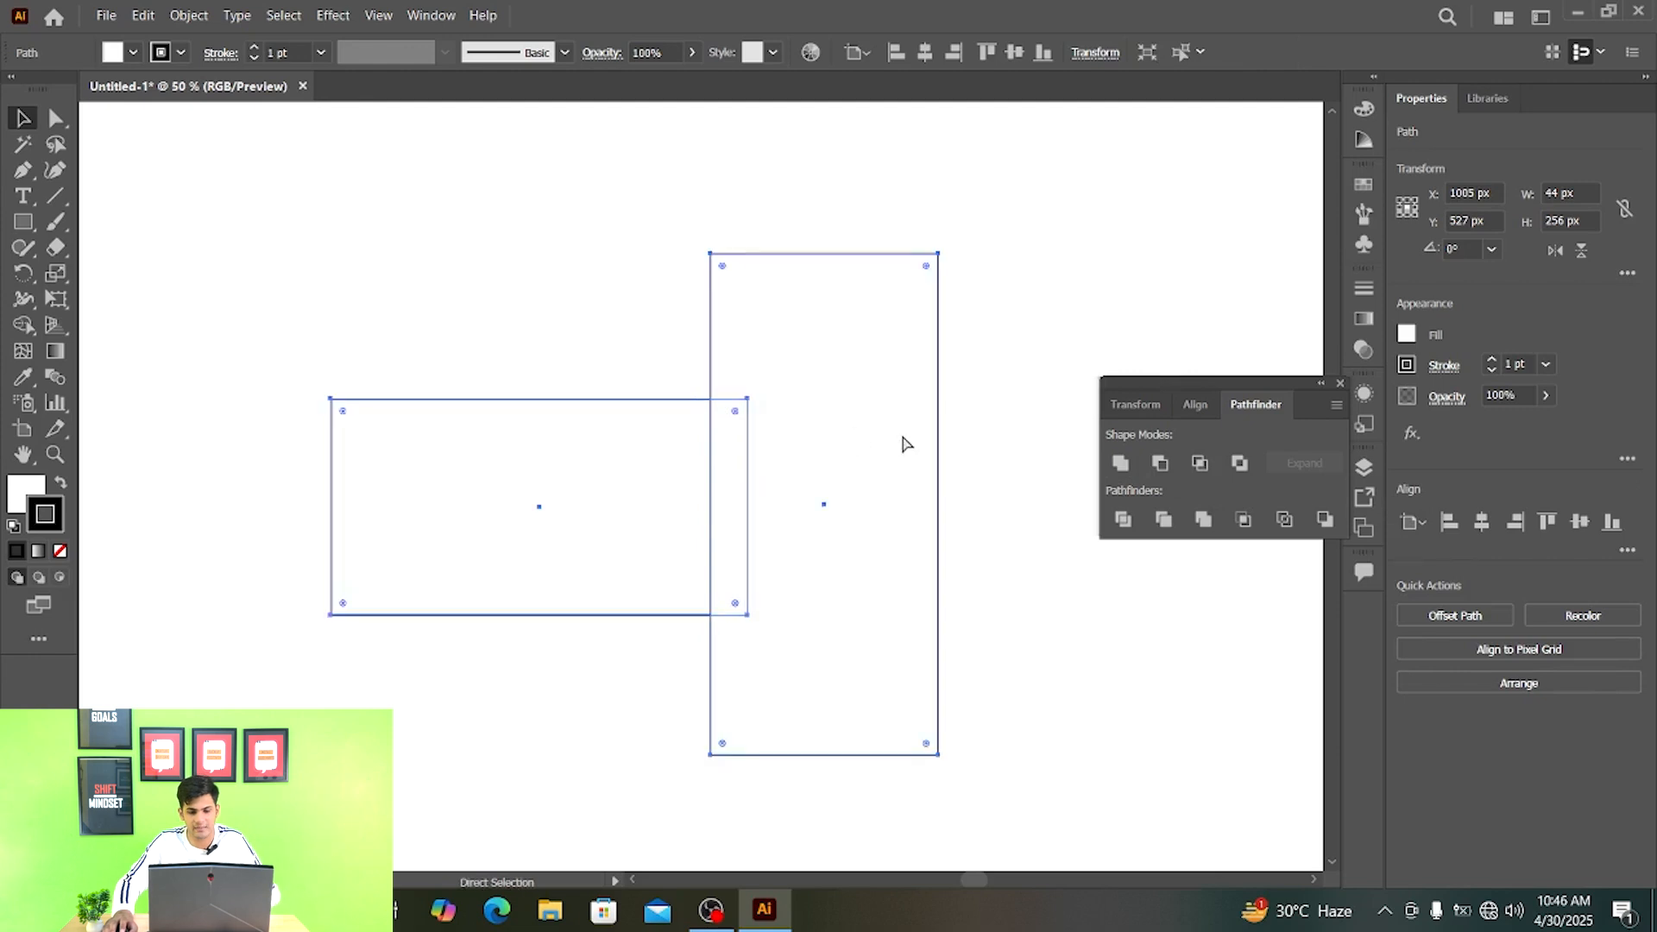
# - Apply Exclude to the two overlapping rectangles, inspect the overlap area, and select the group to show its anchor points
pyautogui.moveTo(1170, 371); pyautogui.dragTo(1225, 330)
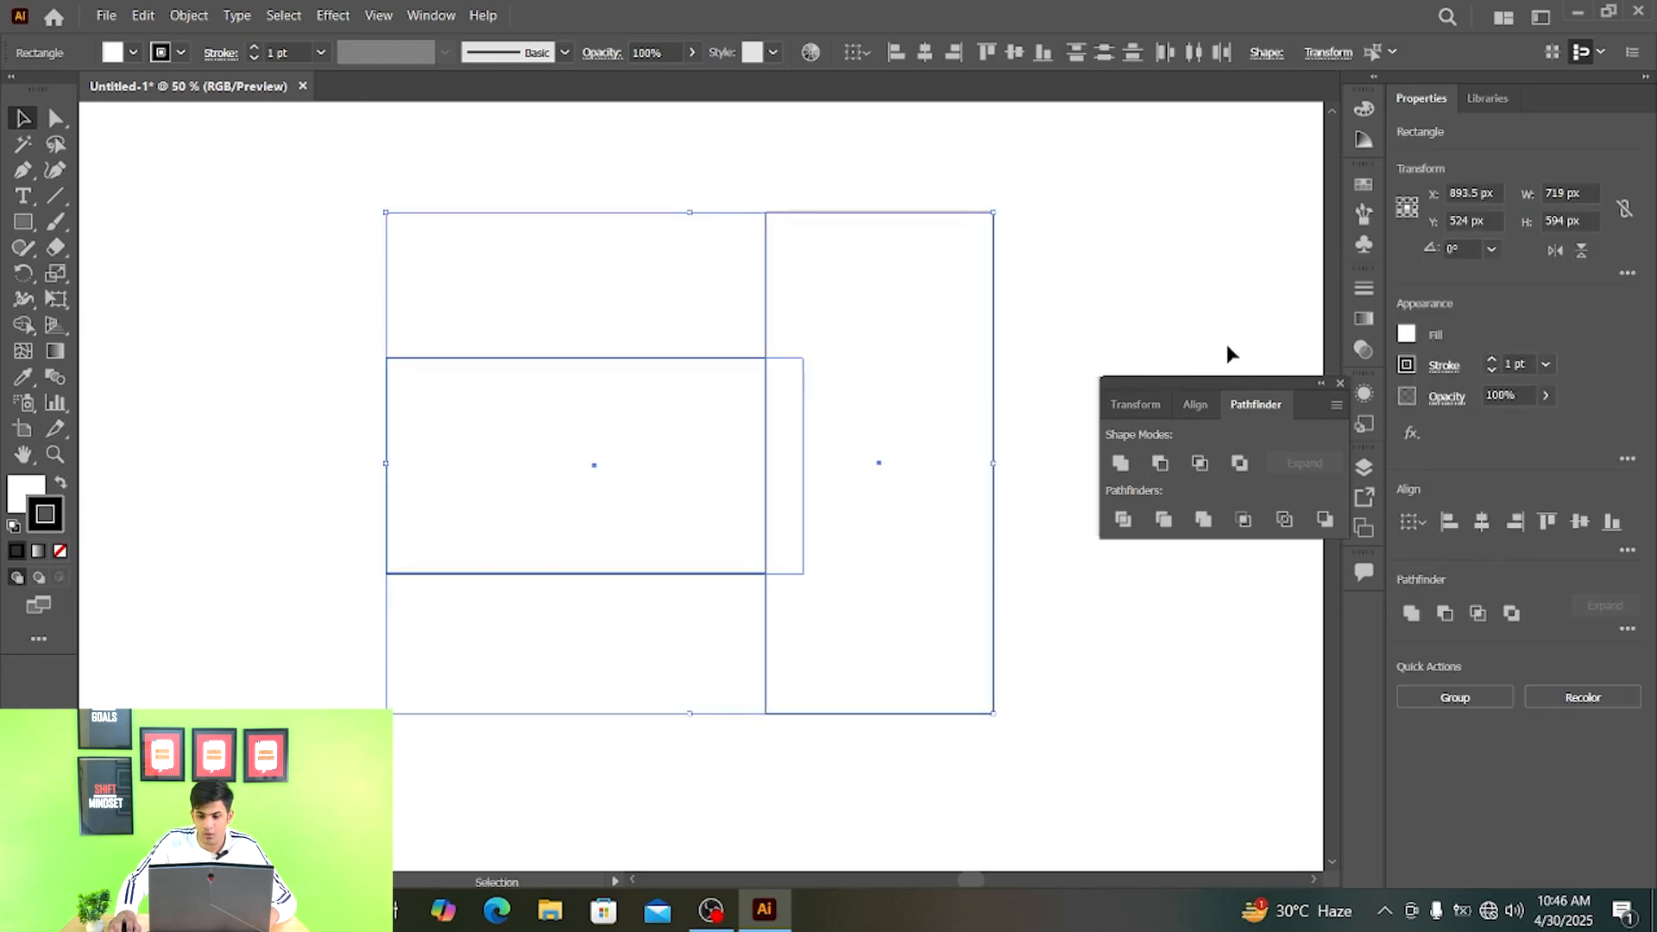
pyautogui.click(1239, 471)
pyautogui.click(1135, 289)
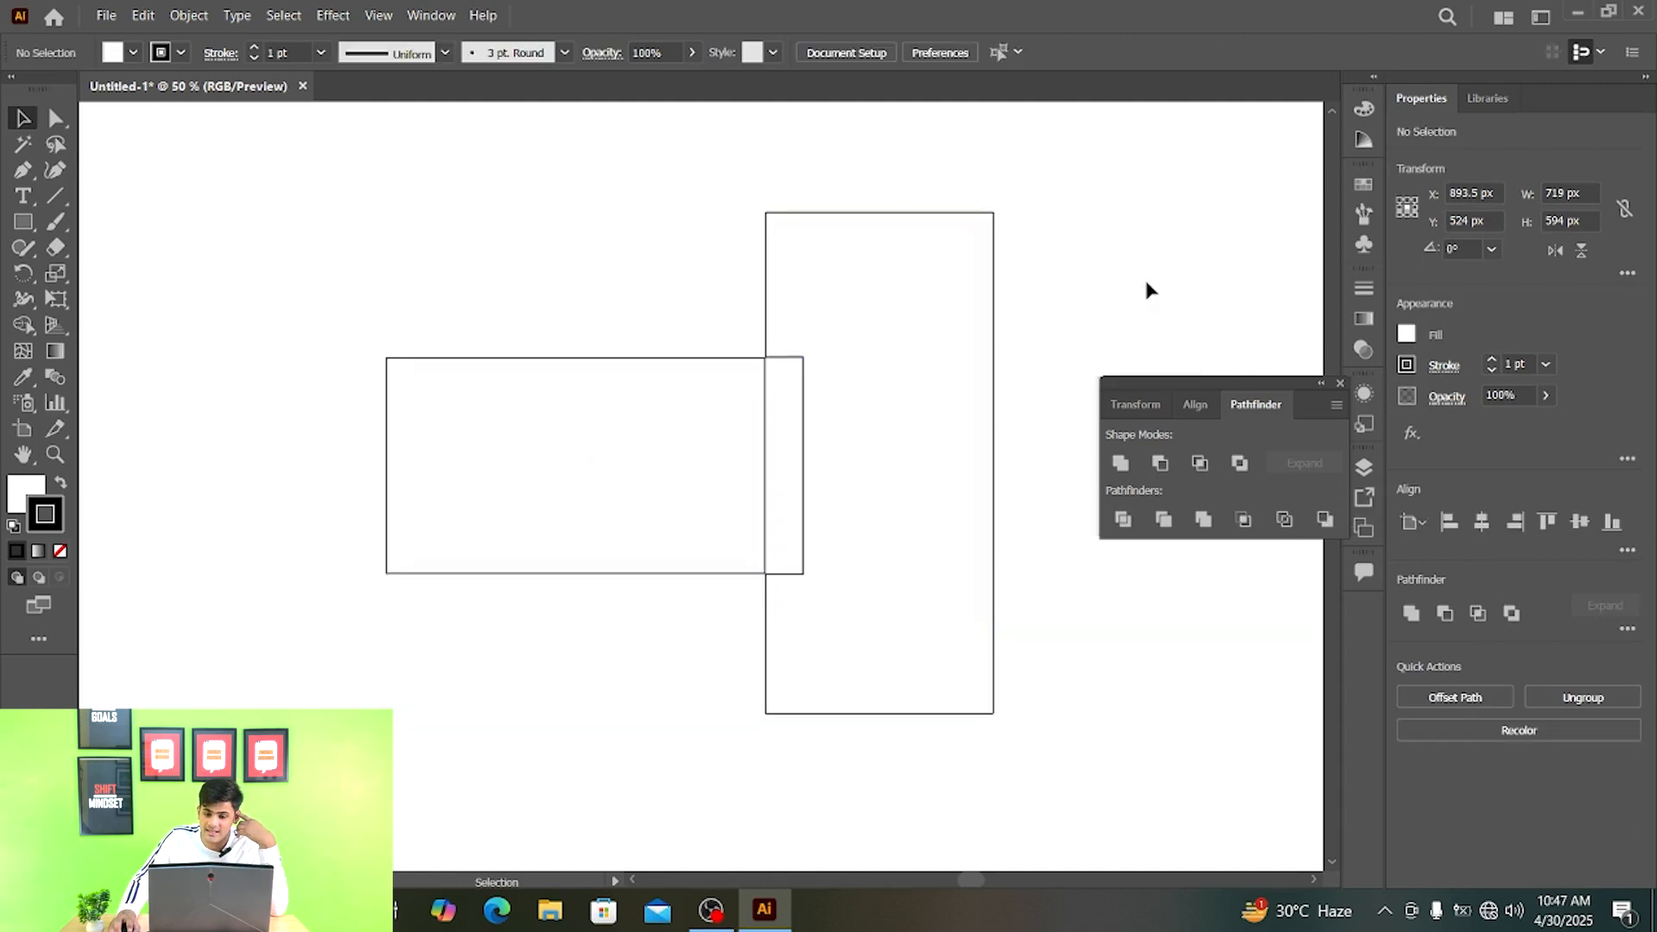
pyautogui.scroll(1, 780, 351)
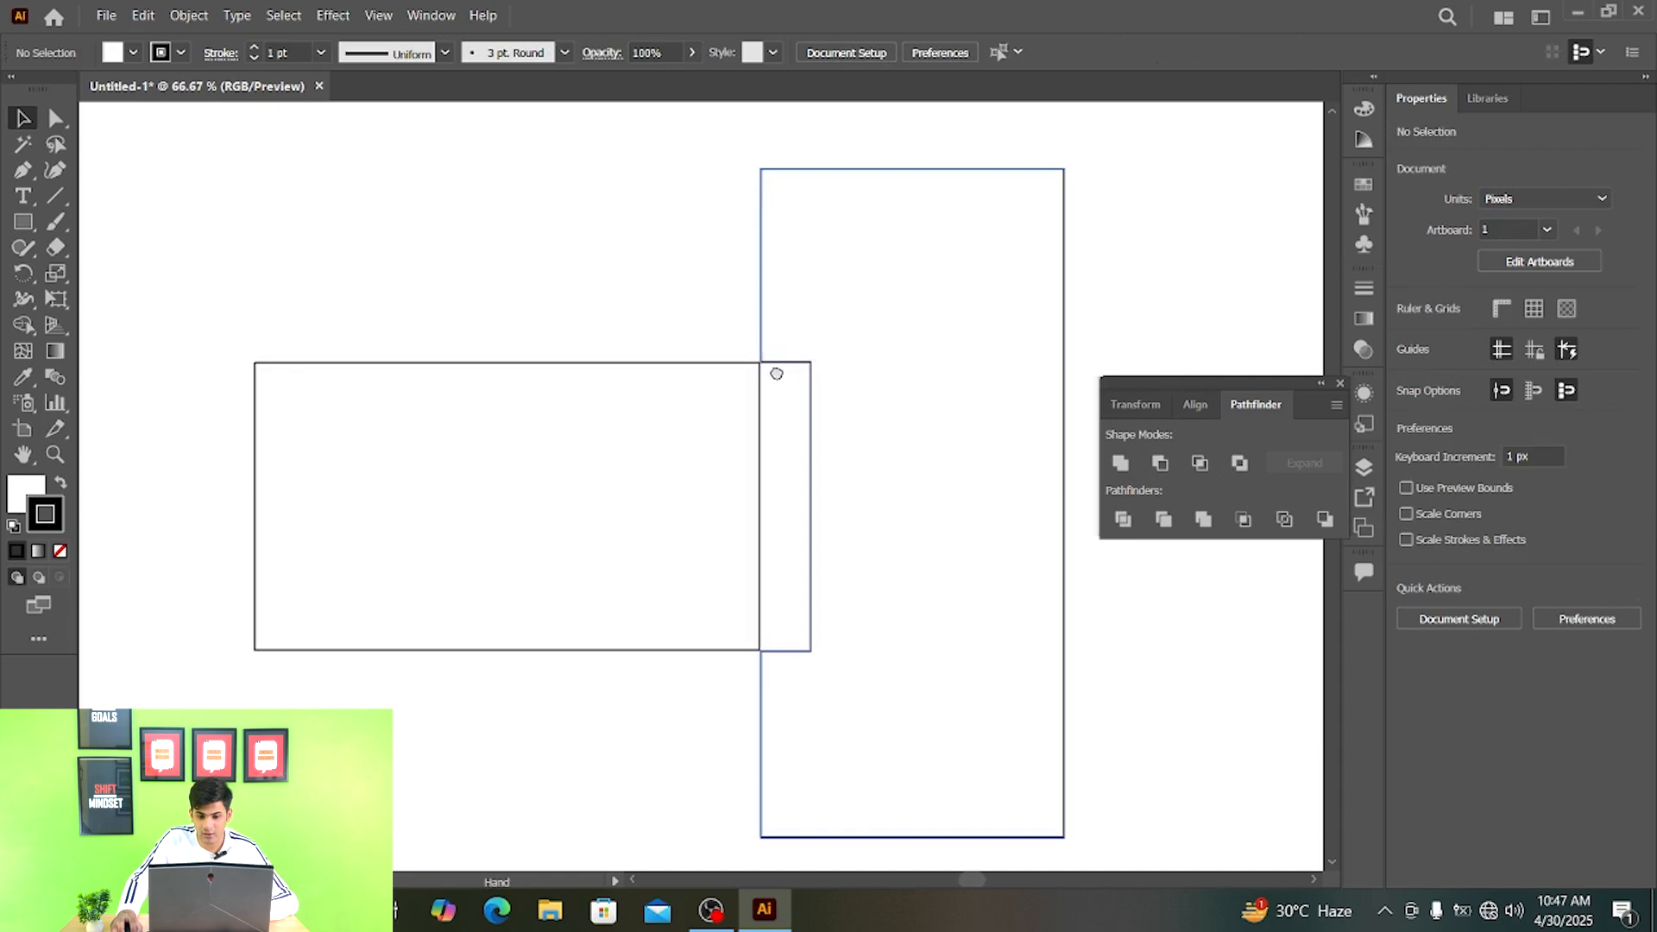
pyautogui.moveTo(773, 370); pyautogui.dragTo(751, 333)
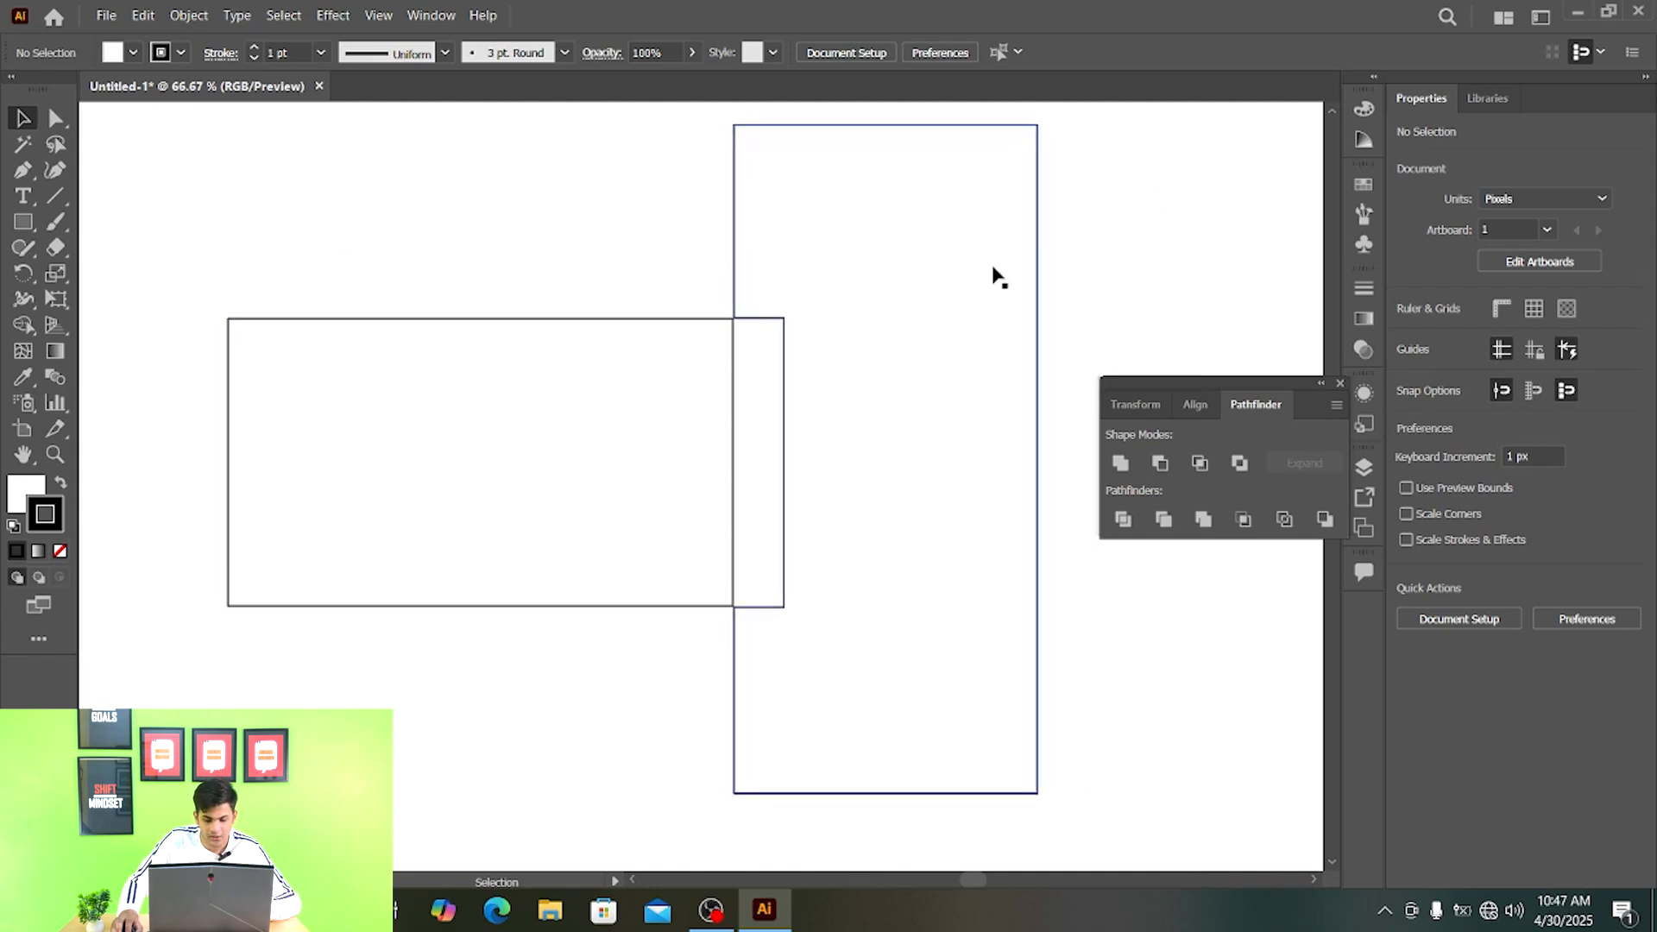
pyautogui.scroll(-1, 991, 270)
pyautogui.moveTo(946, 329); pyautogui.dragTo(908, 384)
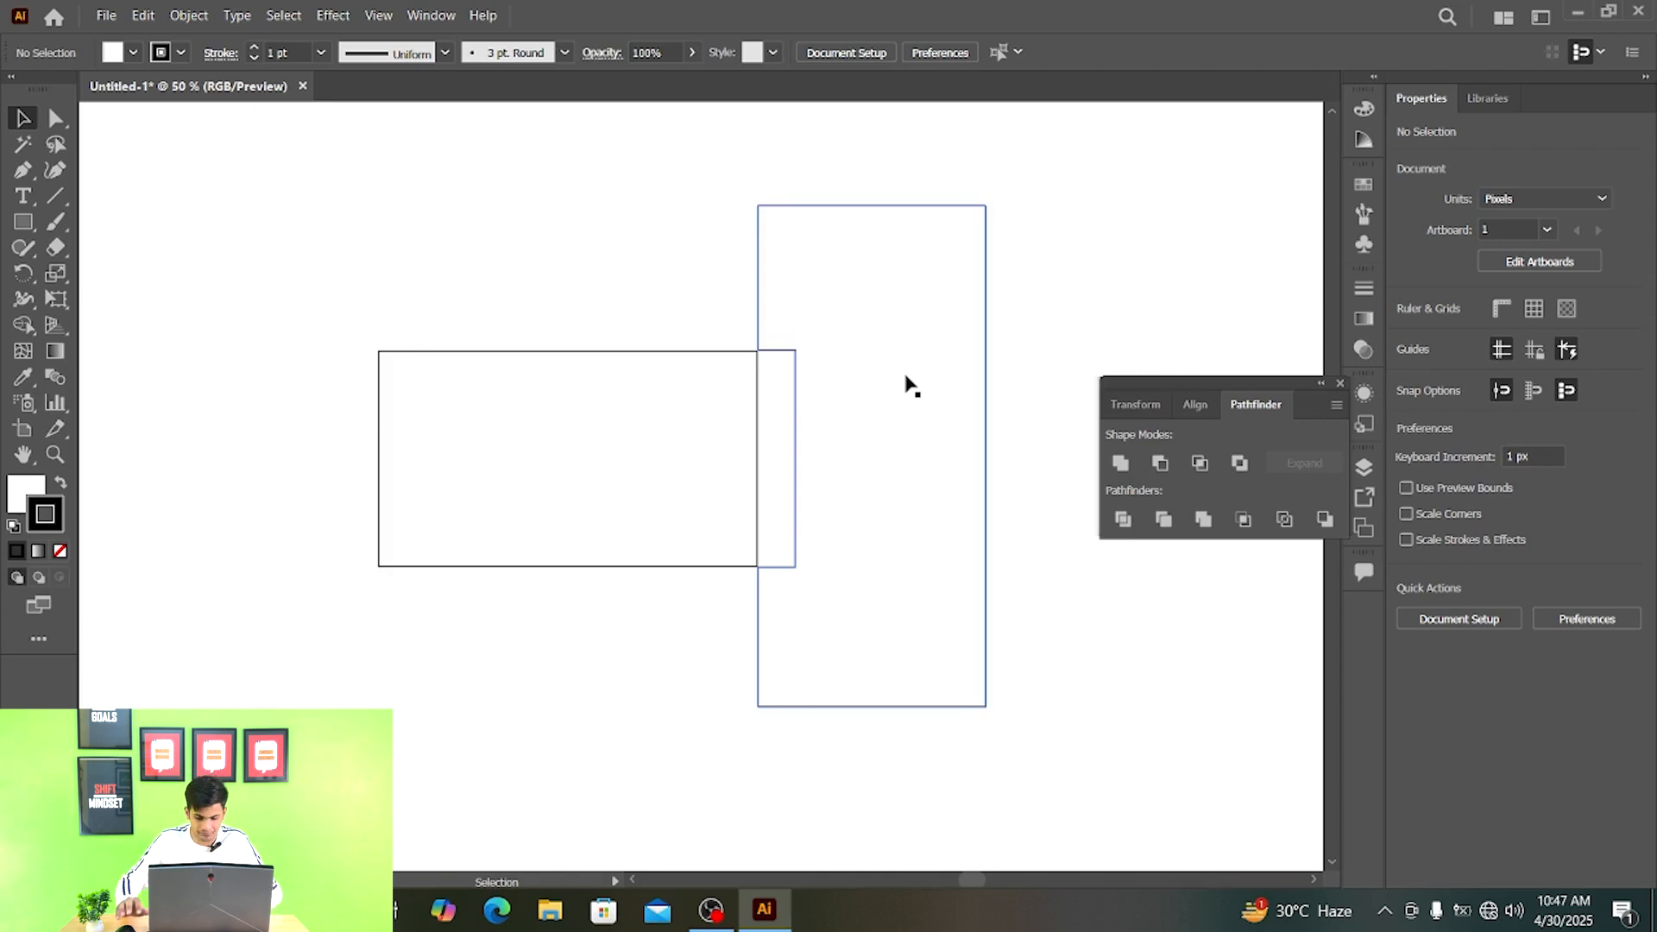
pyautogui.click(854, 353)
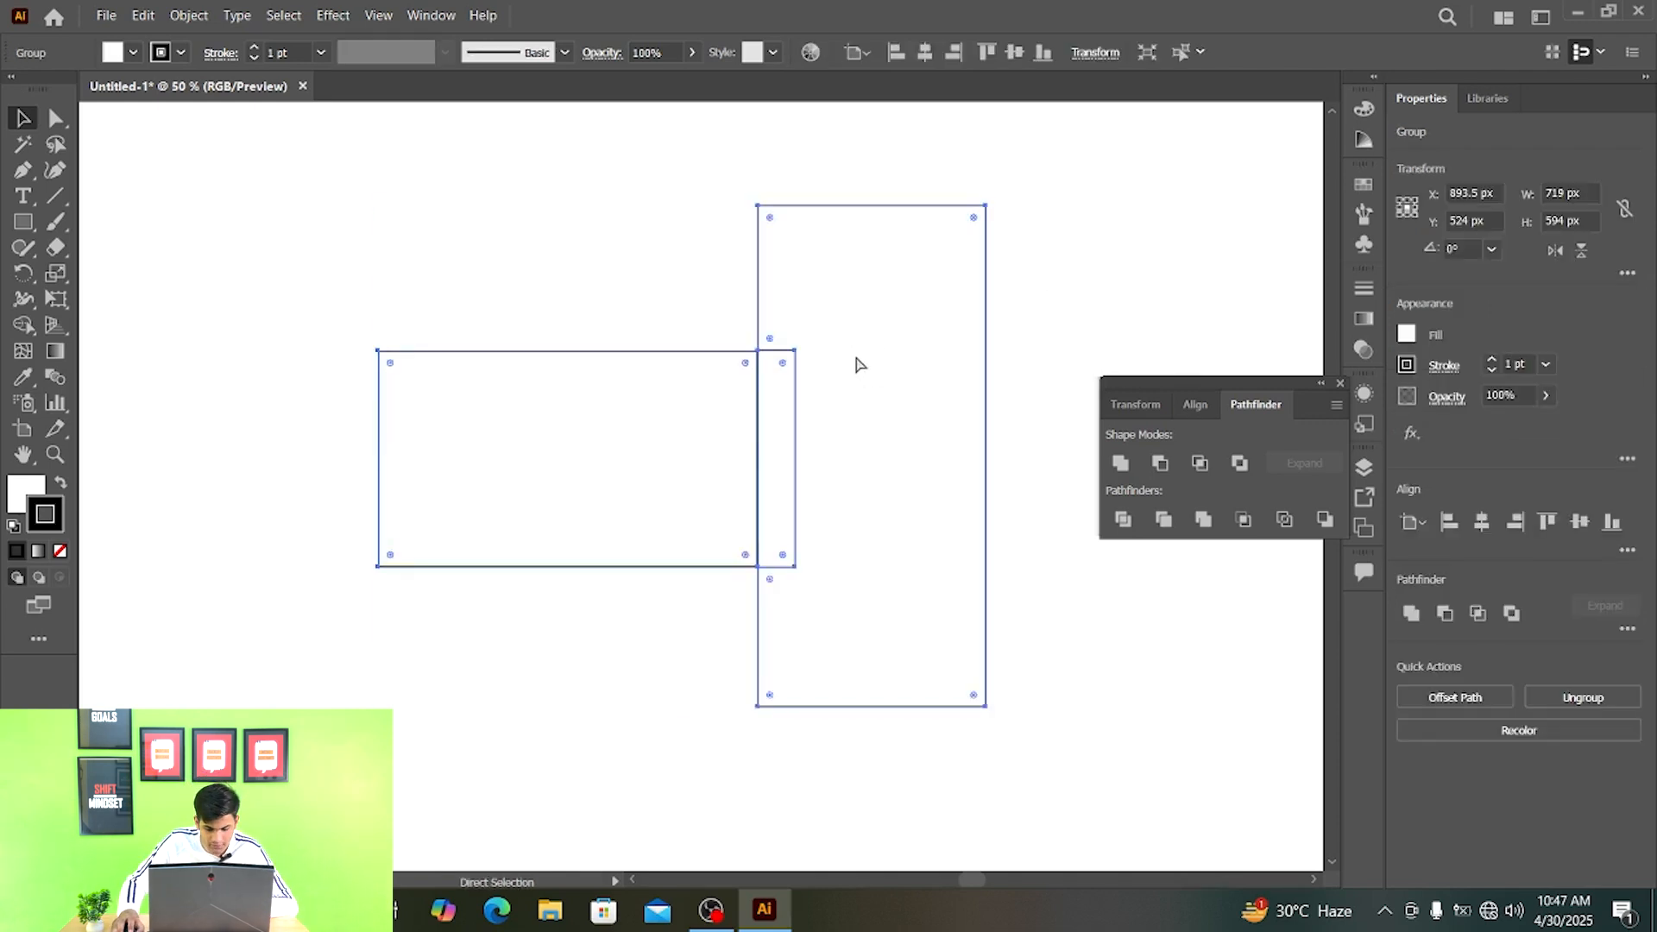
# - Undo the Exclude and select the tall rectangle to check the restored overlapping shapes
pyautogui.hotkey('ctrl', 'z')
pyautogui.click(1034, 307)
pyautogui.moveTo(1018, 769); pyautogui.dragTo(348, 155)
pyautogui.click(1026, 285)
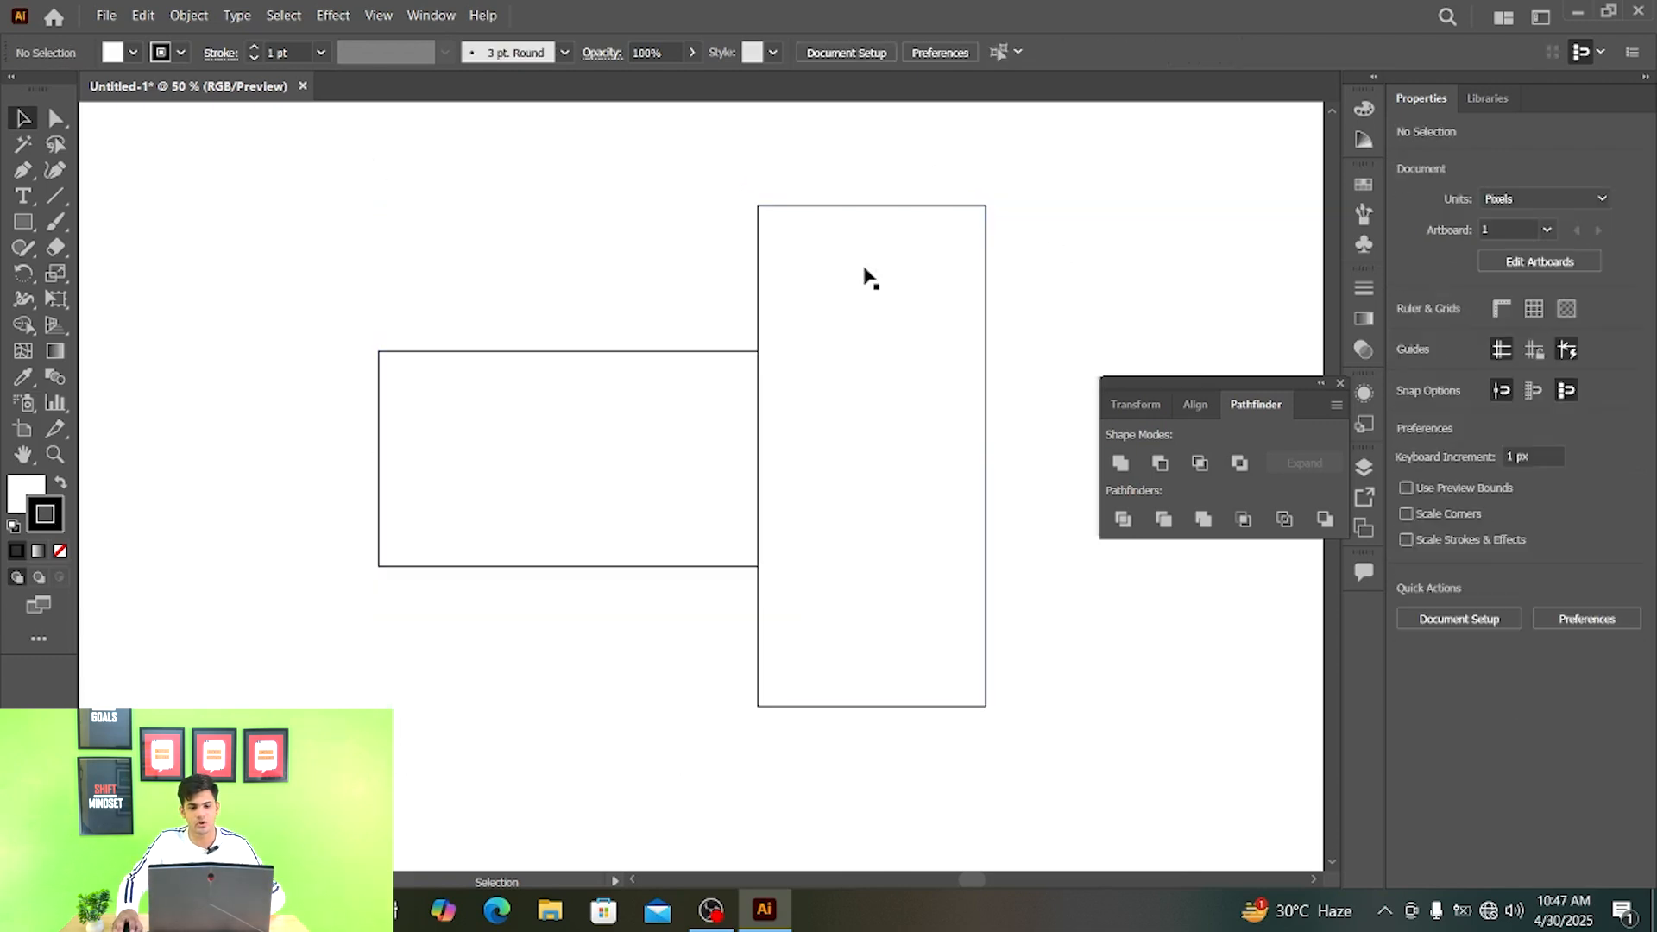
pyautogui.moveTo(863, 270)
pyautogui.mouseDown()
pyautogui.moveTo(909, 275)
pyautogui.moveTo(863, 274)
pyautogui.mouseUp()
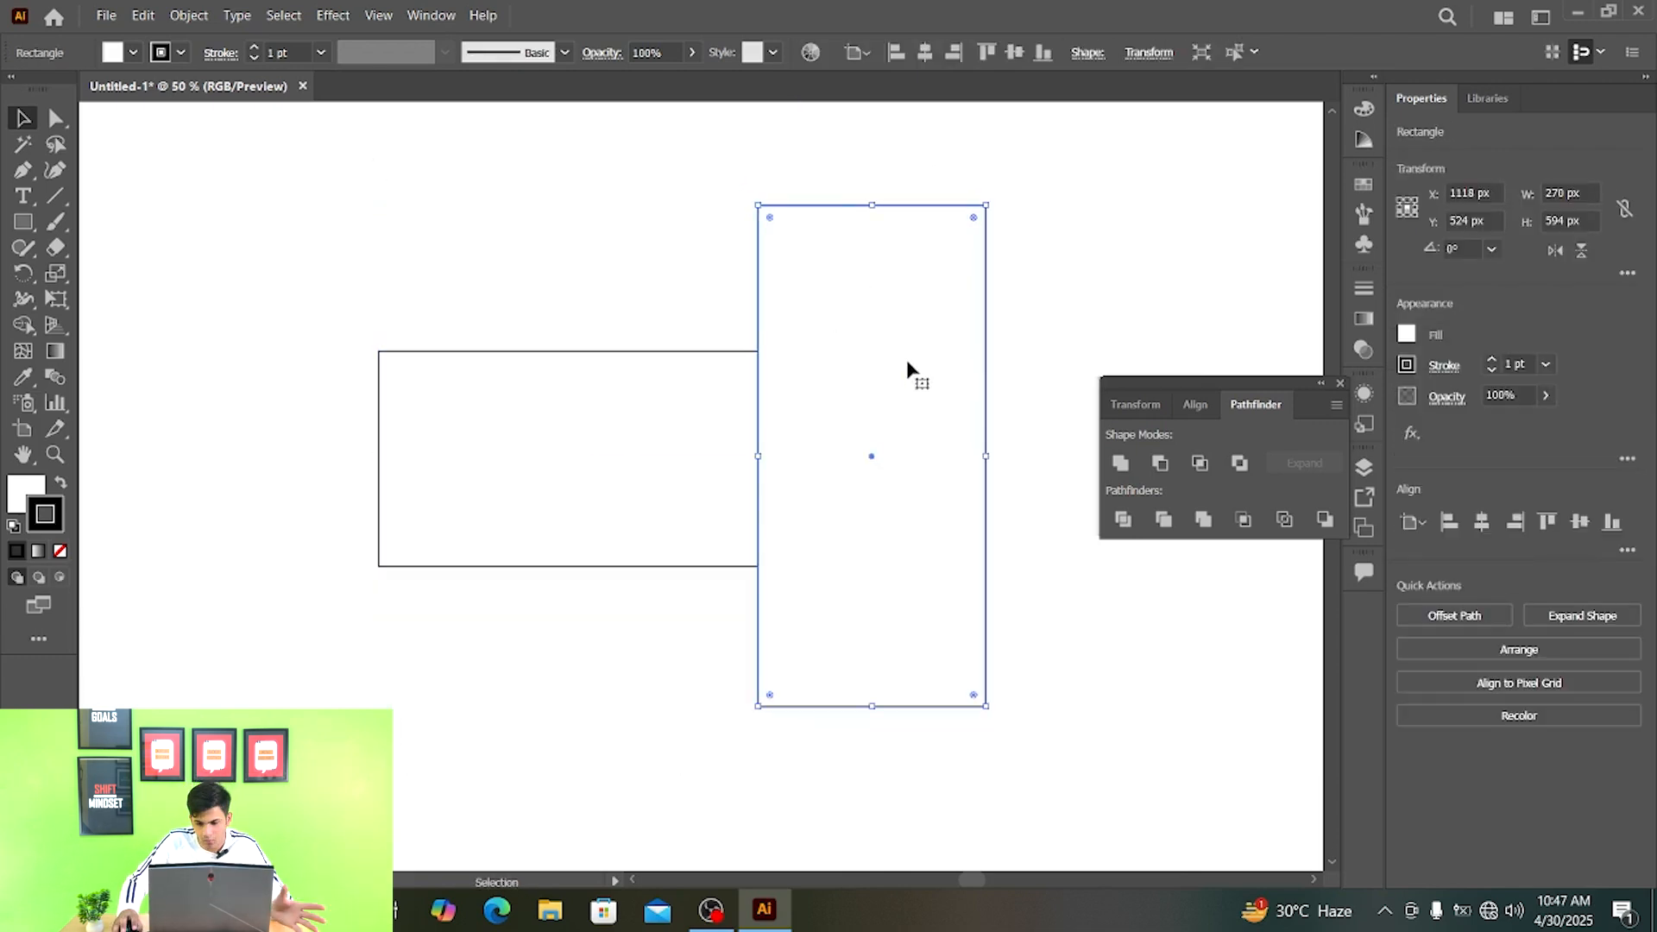
# - Apply Divide to the two overlapping rectangles and deselect the result
pyautogui.click(1122, 521)
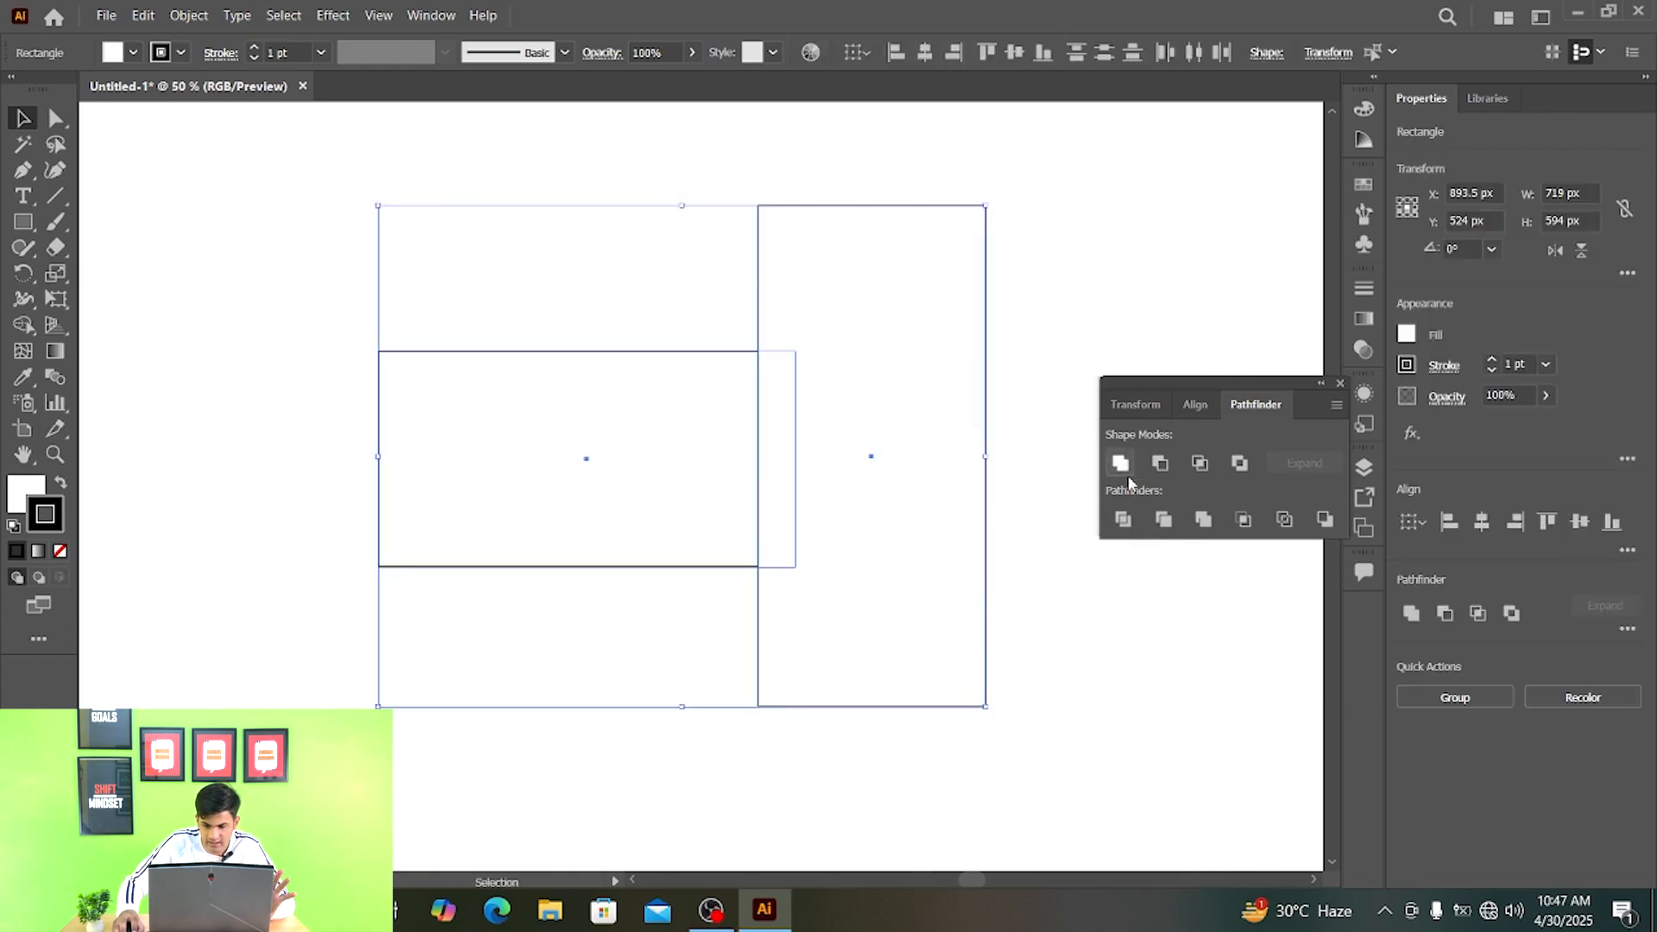
pyautogui.click(1123, 520)
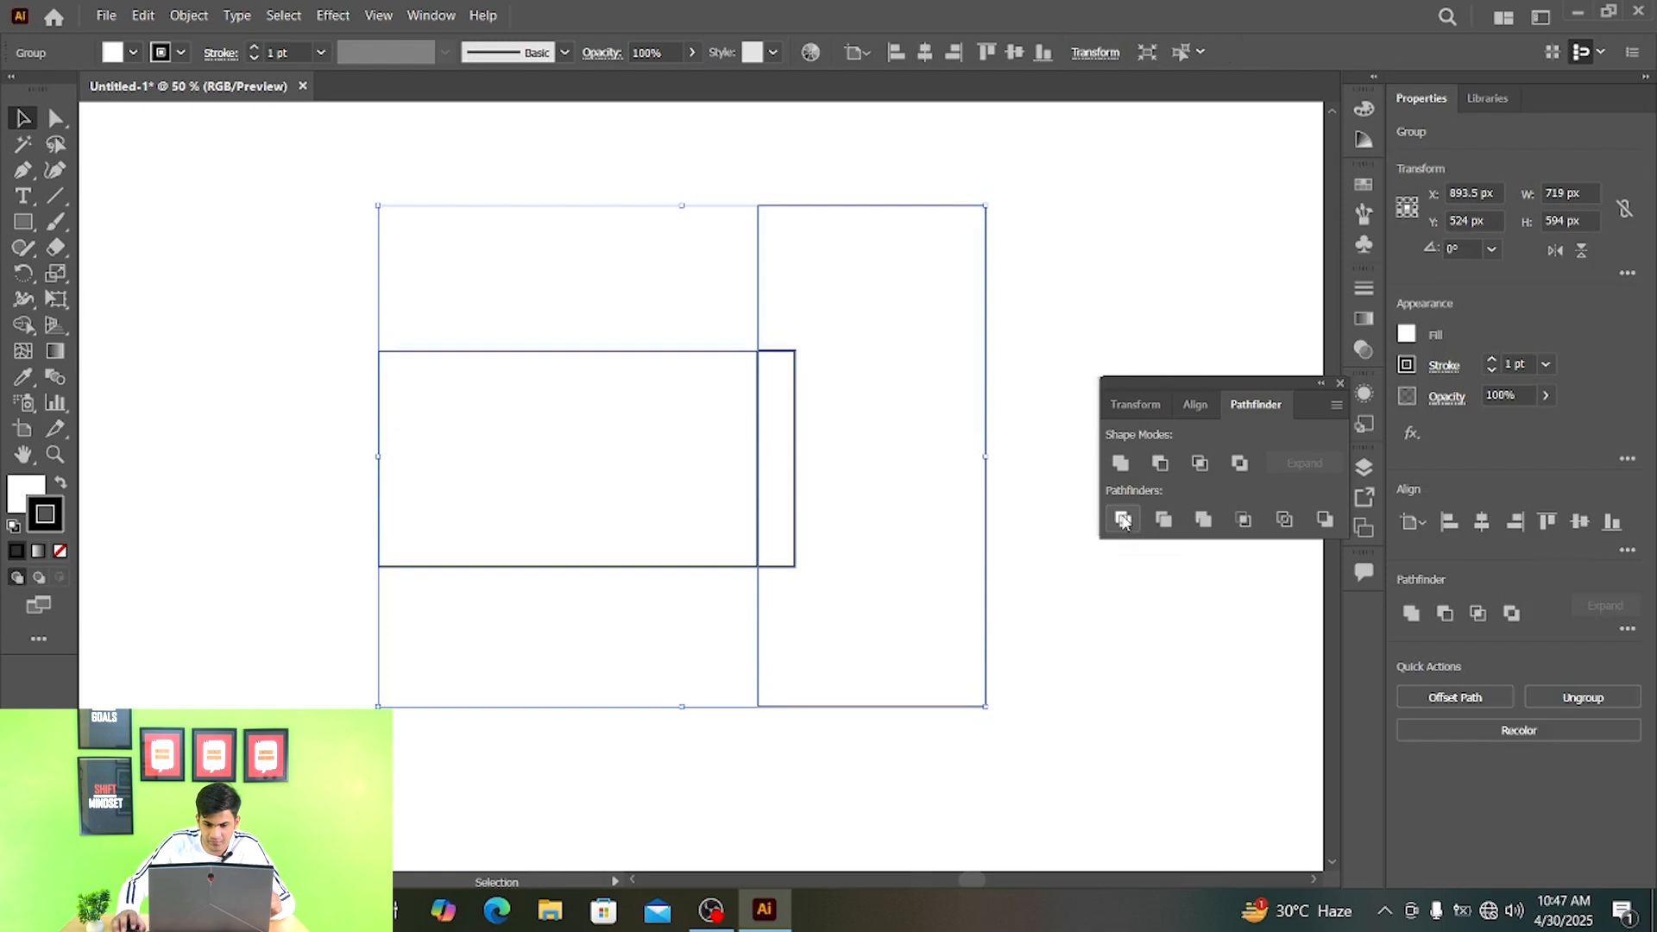
pyautogui.click(1058, 621)
# - Try pulling the notched tall piece and the overlap strip apart with Direct Selection, and undo those moves
pyautogui.moveTo(870, 250); pyautogui.dragTo(914, 281)
pyautogui.press('a')
pyautogui.moveTo(787, 413); pyautogui.dragTo(797, 479)
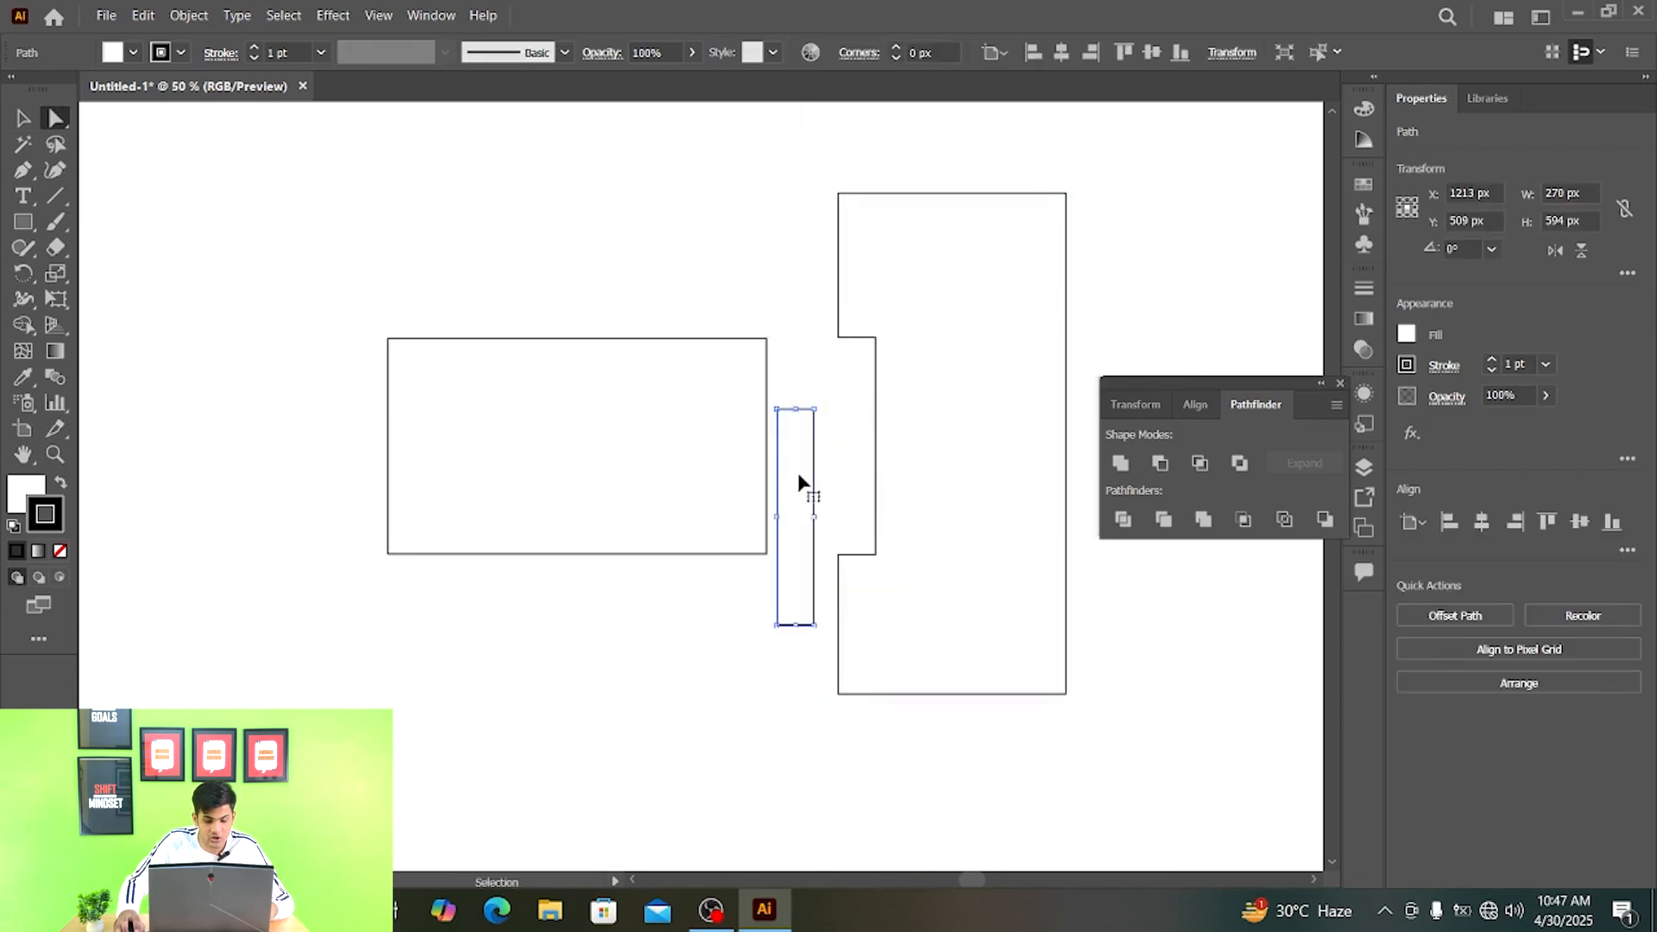
pyautogui.hotkey('ctrl', 'z')
pyautogui.hotkey('ctrl', 'z')
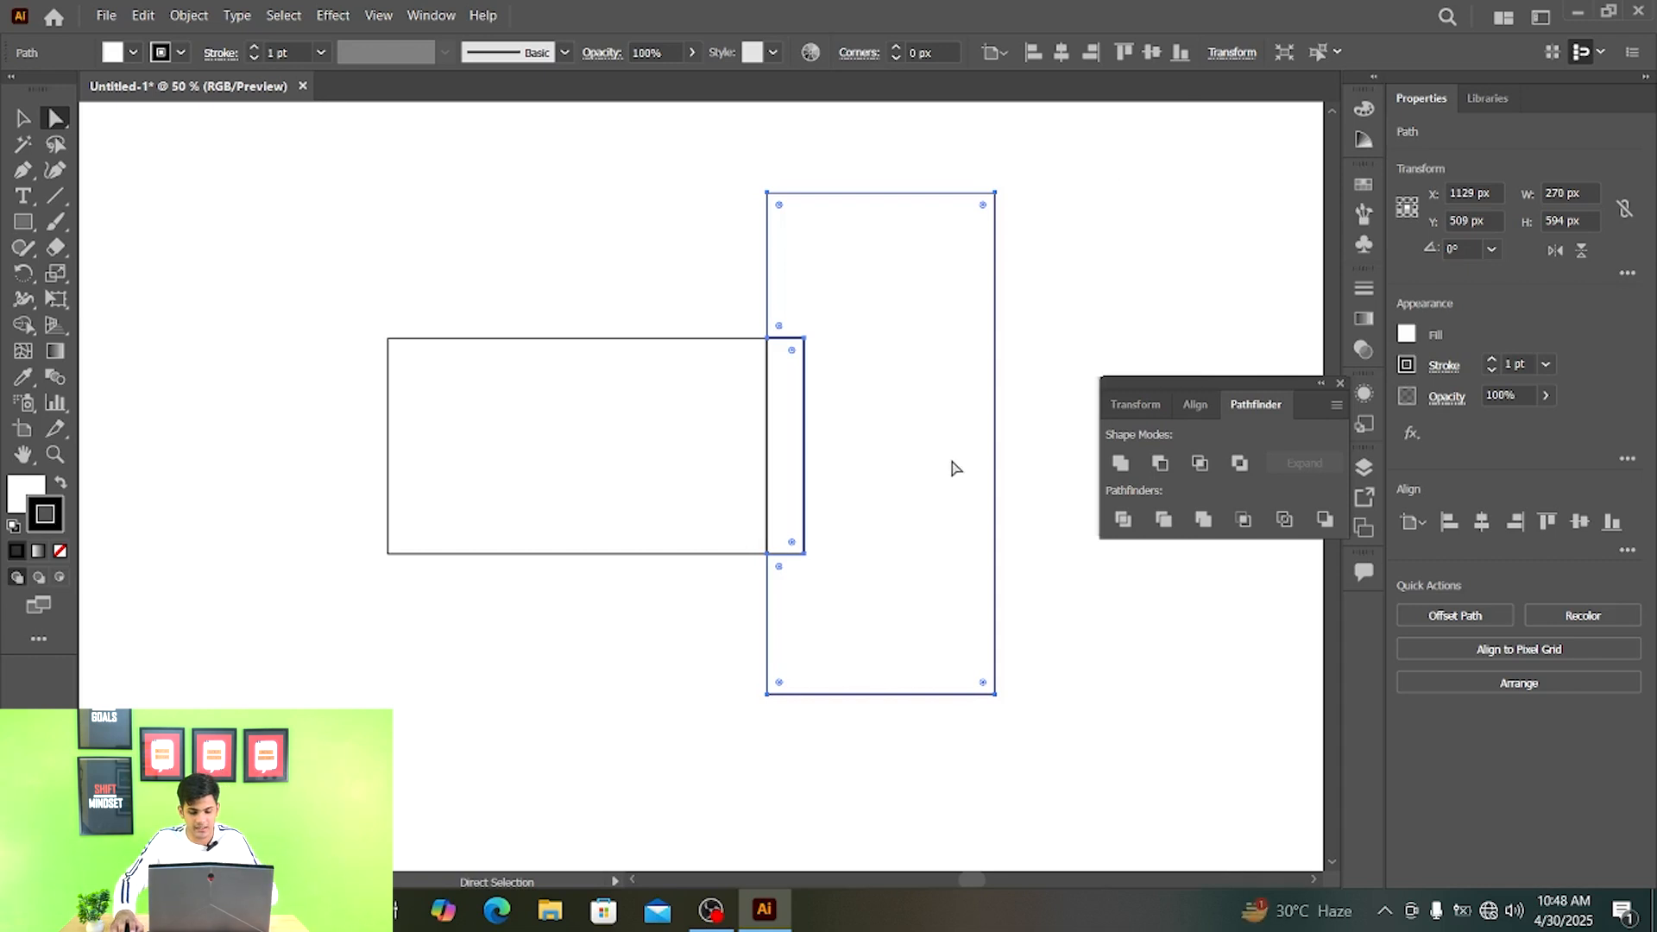
# - Select the whole divided artwork, group it, and ungroup it into separate paths
pyautogui.press('v')
pyautogui.click(1101, 361)
pyautogui.hotkey('ctrl', 'a')
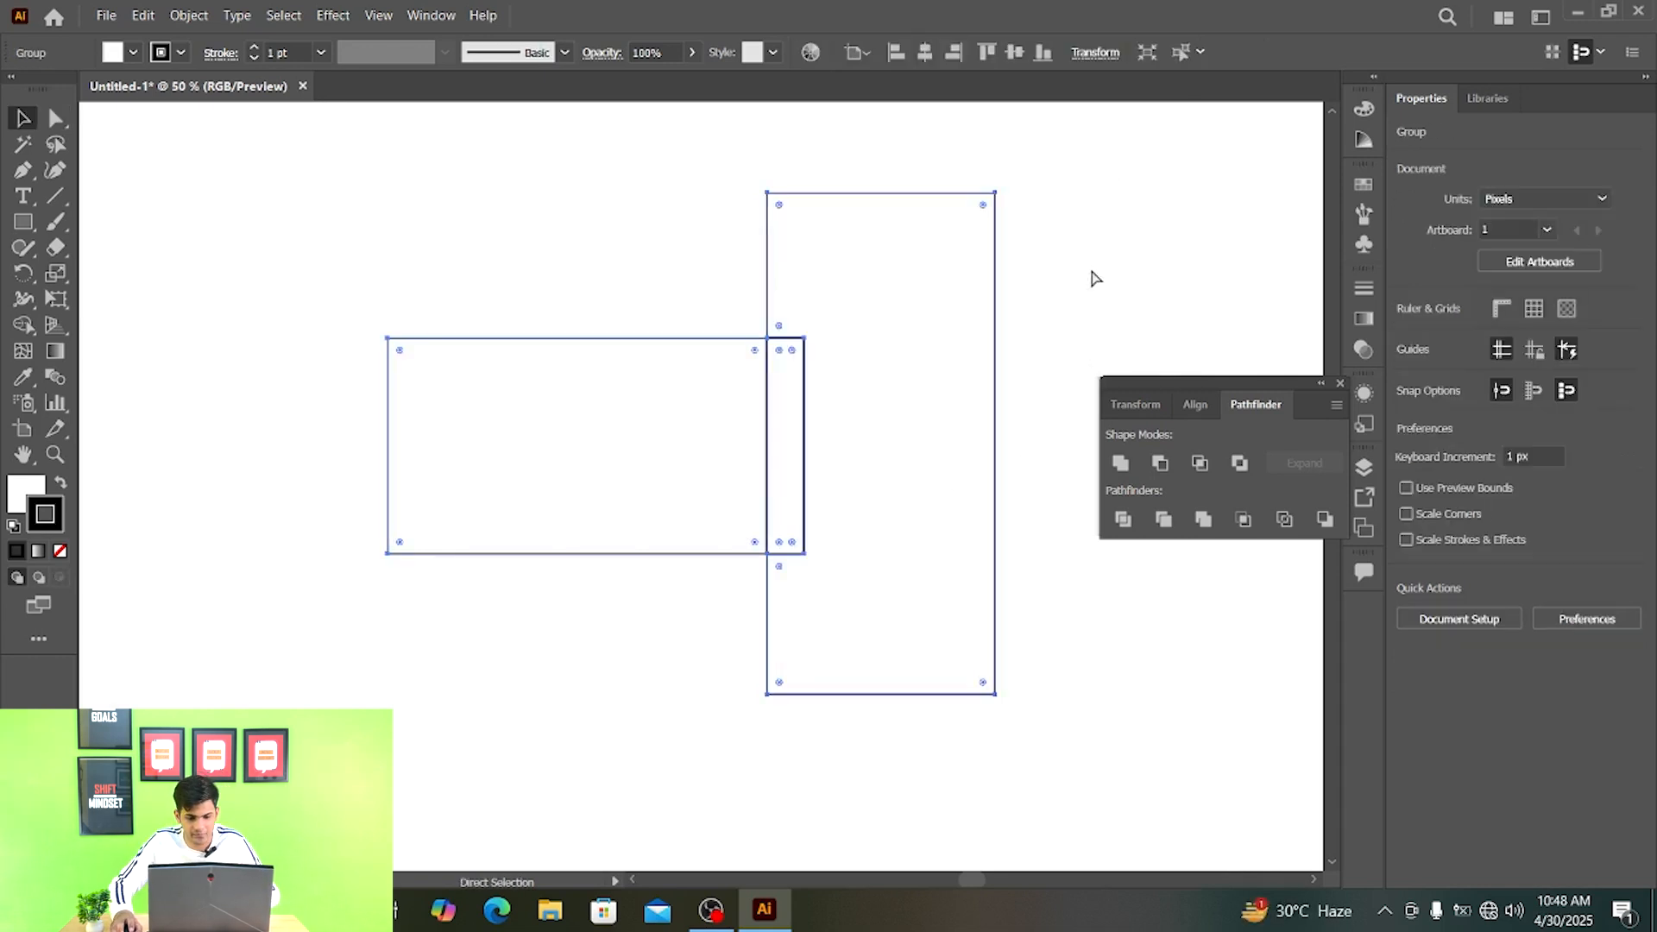
pyautogui.hotkey('ctrl', 'g')
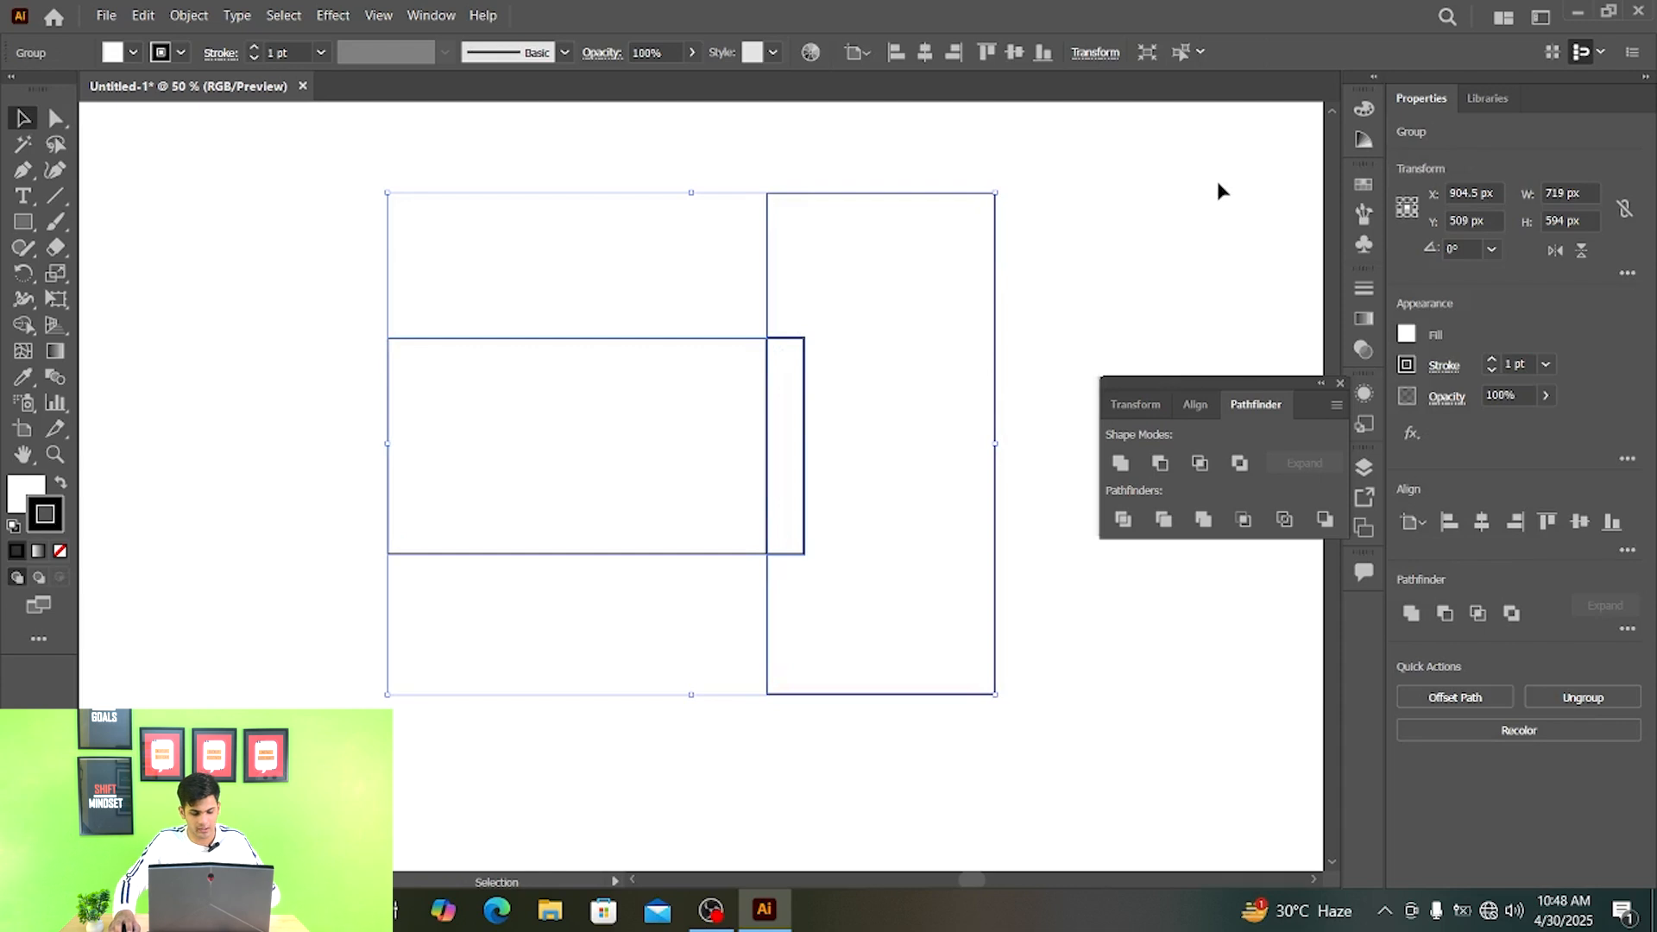
pyautogui.press('ctrl')
pyautogui.hotkey('ctrl', 'shift', 'g')
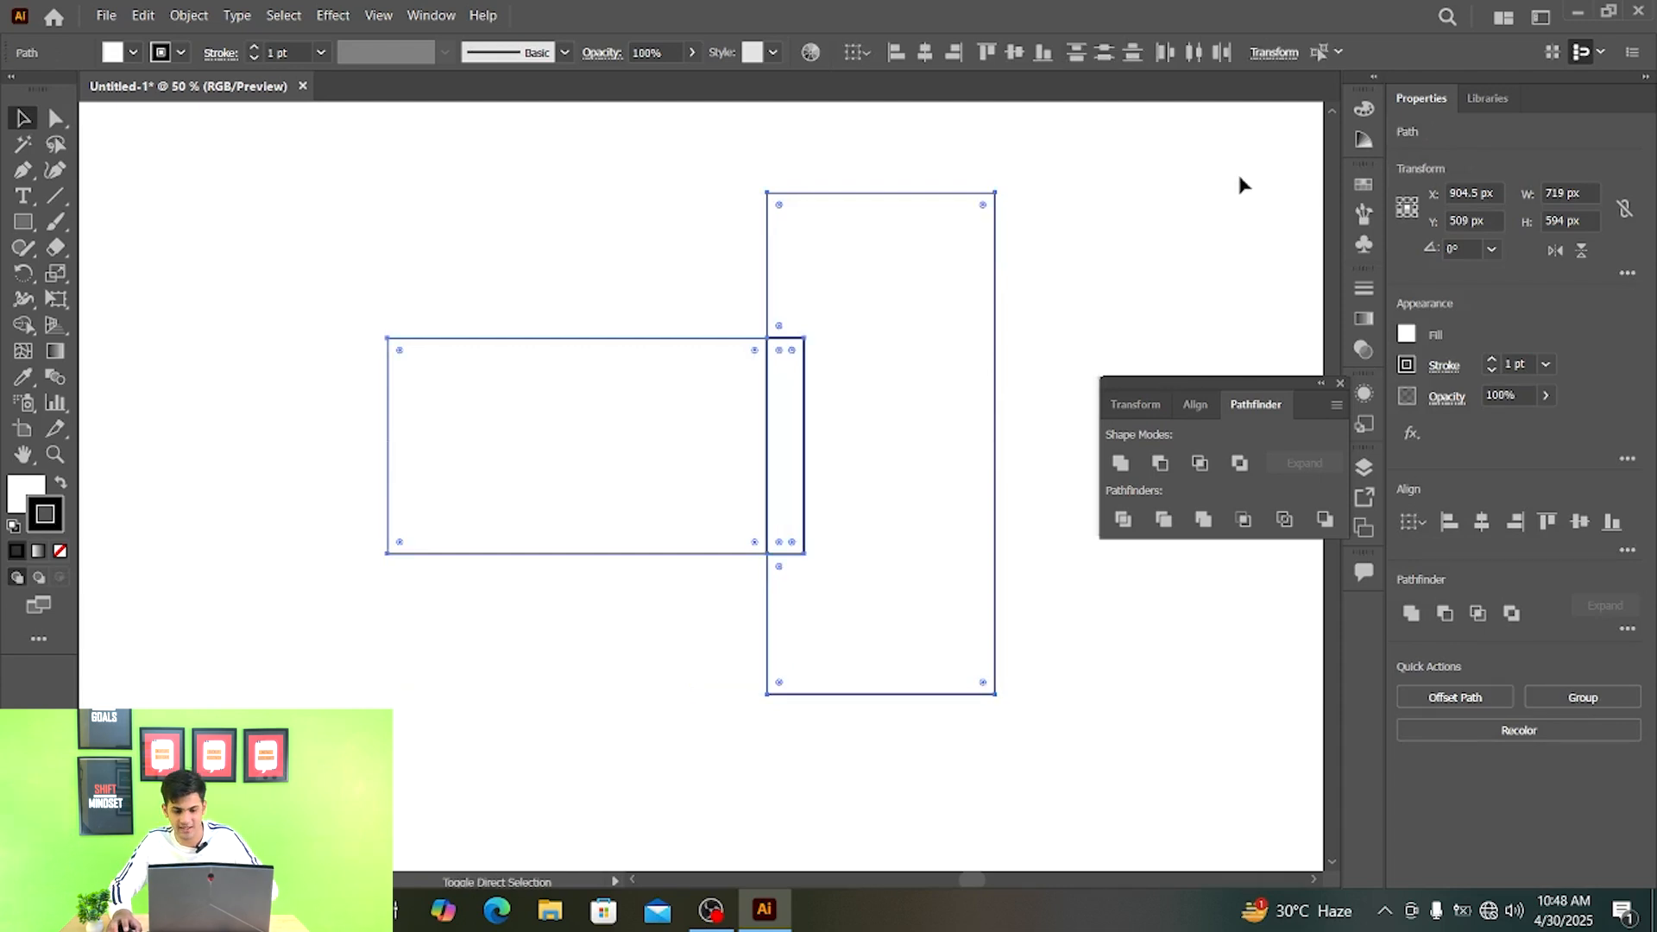
# - Pull the ungrouped divided pieces apart, and undo back to the original overlapping rectangles
pyautogui.click(1107, 273)
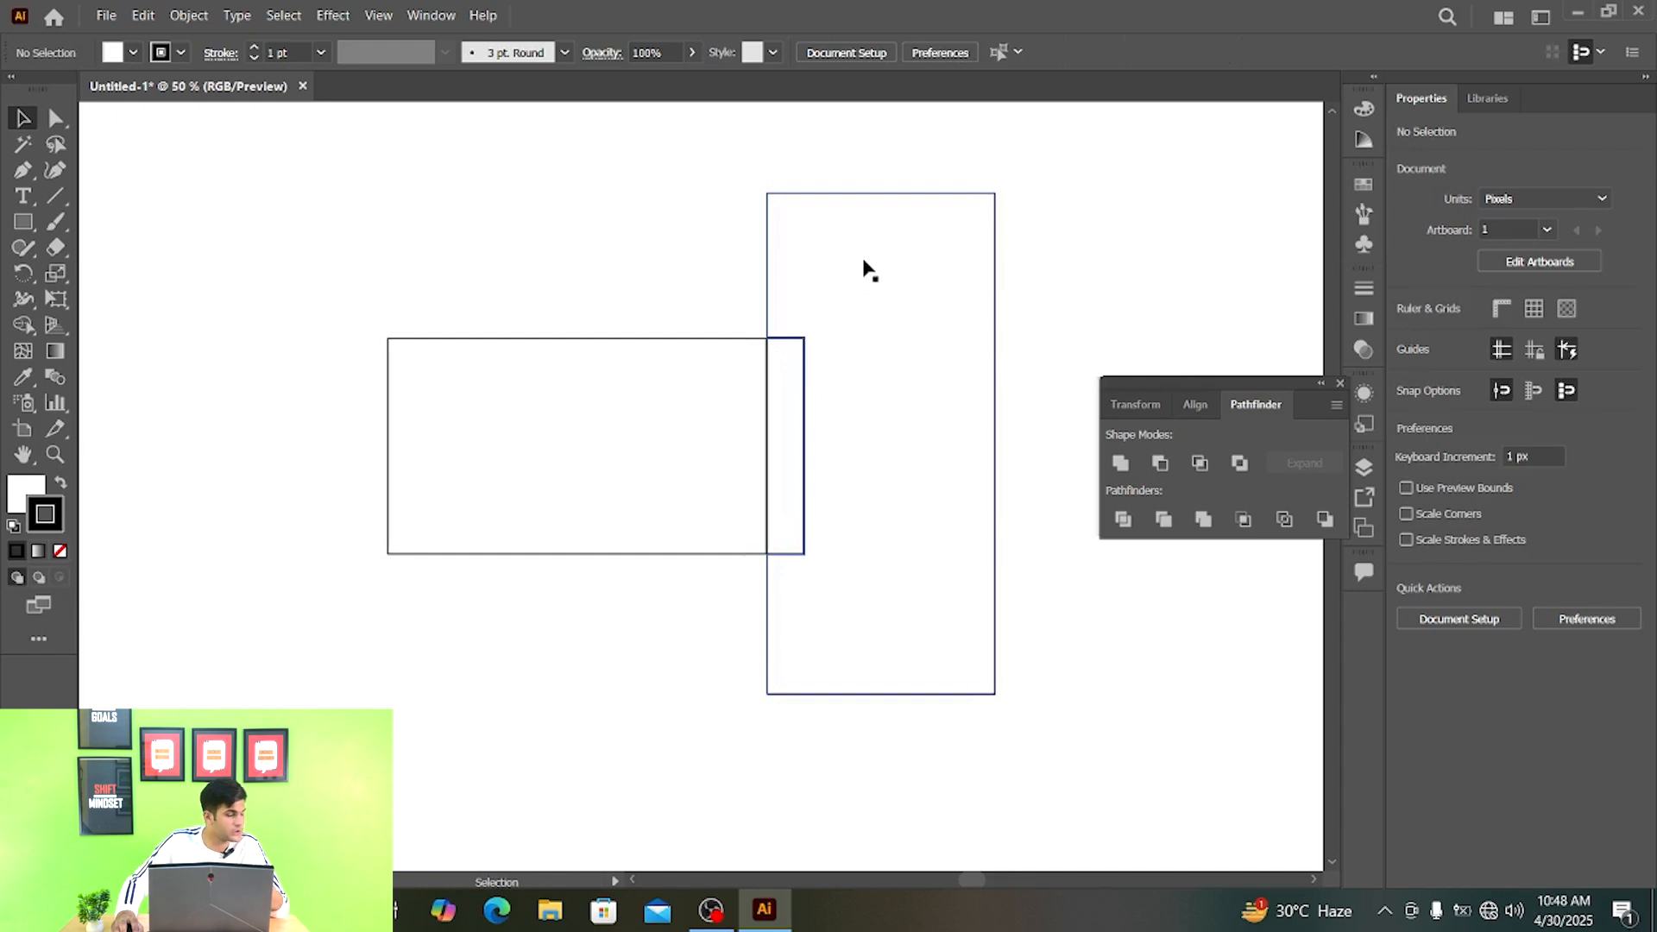
pyautogui.moveTo(828, 275); pyautogui.dragTo(887, 246)
pyautogui.moveTo(794, 403); pyautogui.dragTo(806, 259)
pyautogui.hotkey('ctrl', 'z')
pyautogui.hotkey('ctrl', 'z')
pyautogui.hotkey('ctrl', 'z')
pyautogui.hotkey('ctrl', 'z')
pyautogui.hotkey('ctrl', 'z')
pyautogui.hotkey('ctrl', 'z')
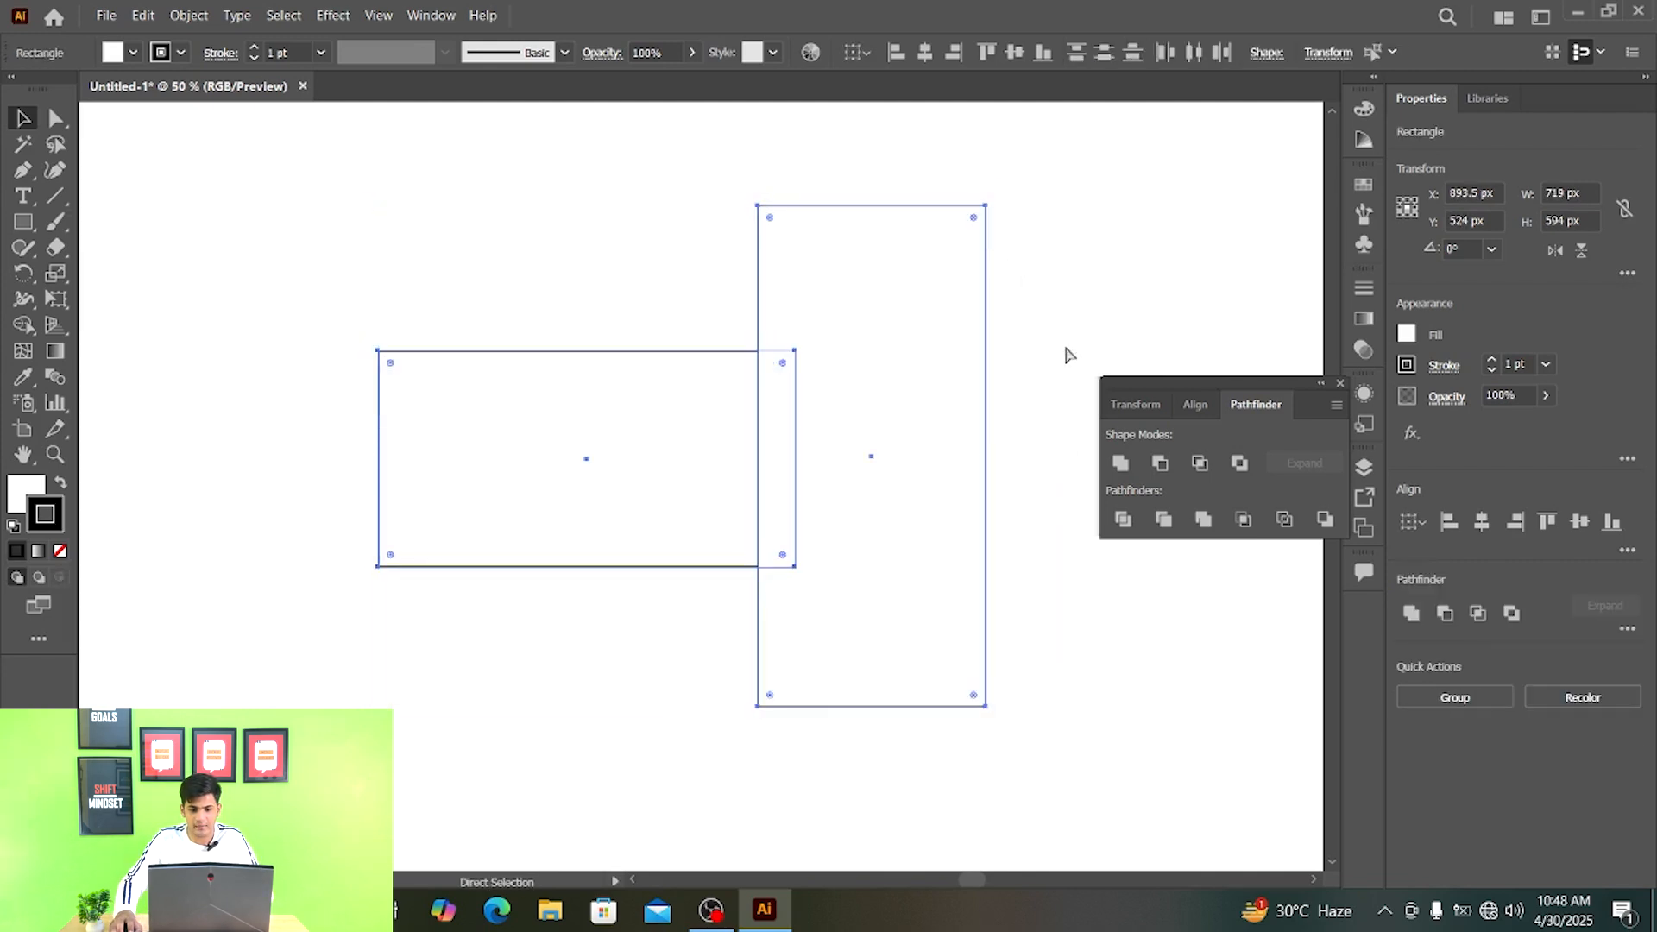
# - Apply Trim to the two rectangles and ungroup the trimmed result
pyautogui.click(1162, 520)
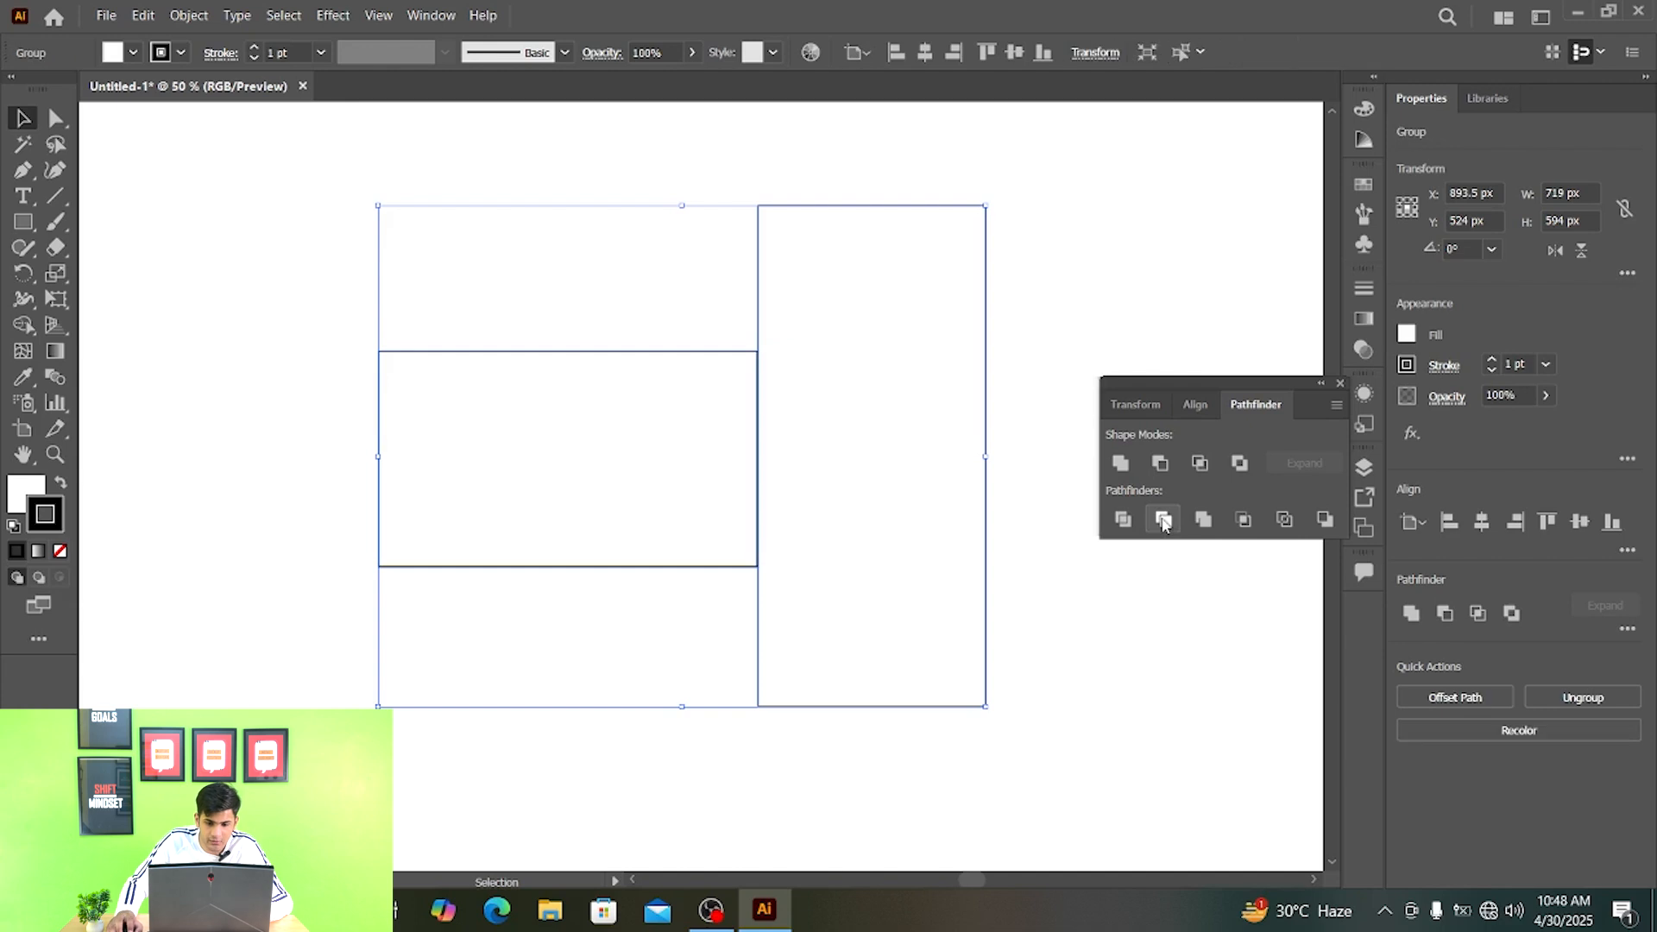
pyautogui.click(1076, 246)
pyautogui.click(905, 315)
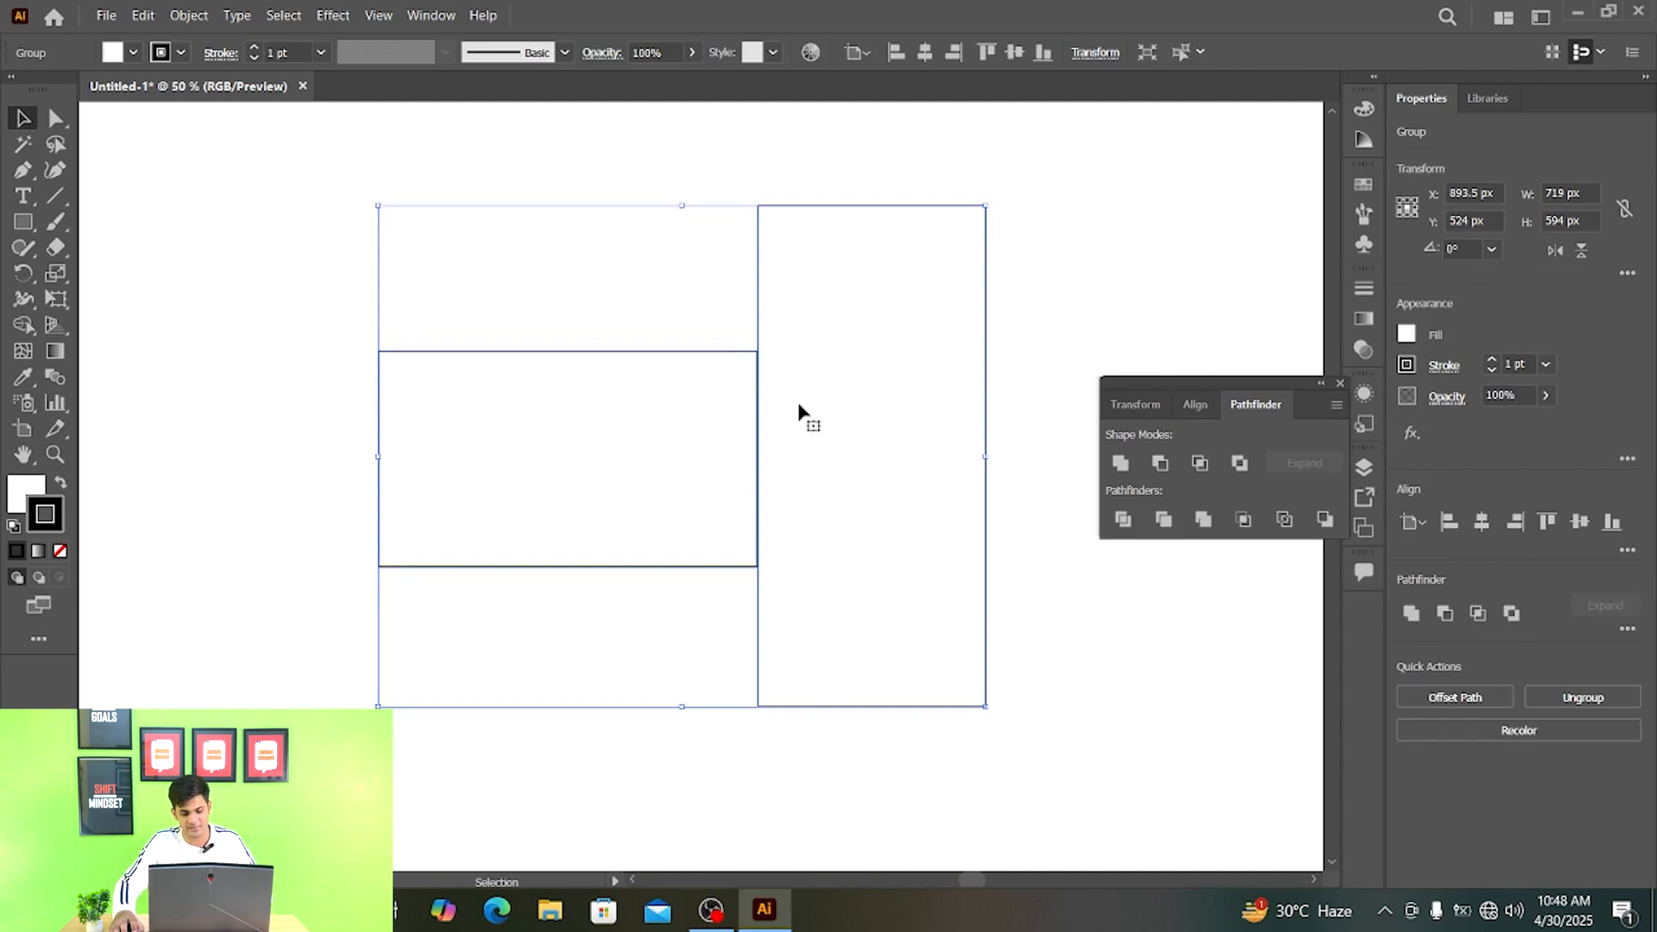
pyautogui.rightClick(821, 326)
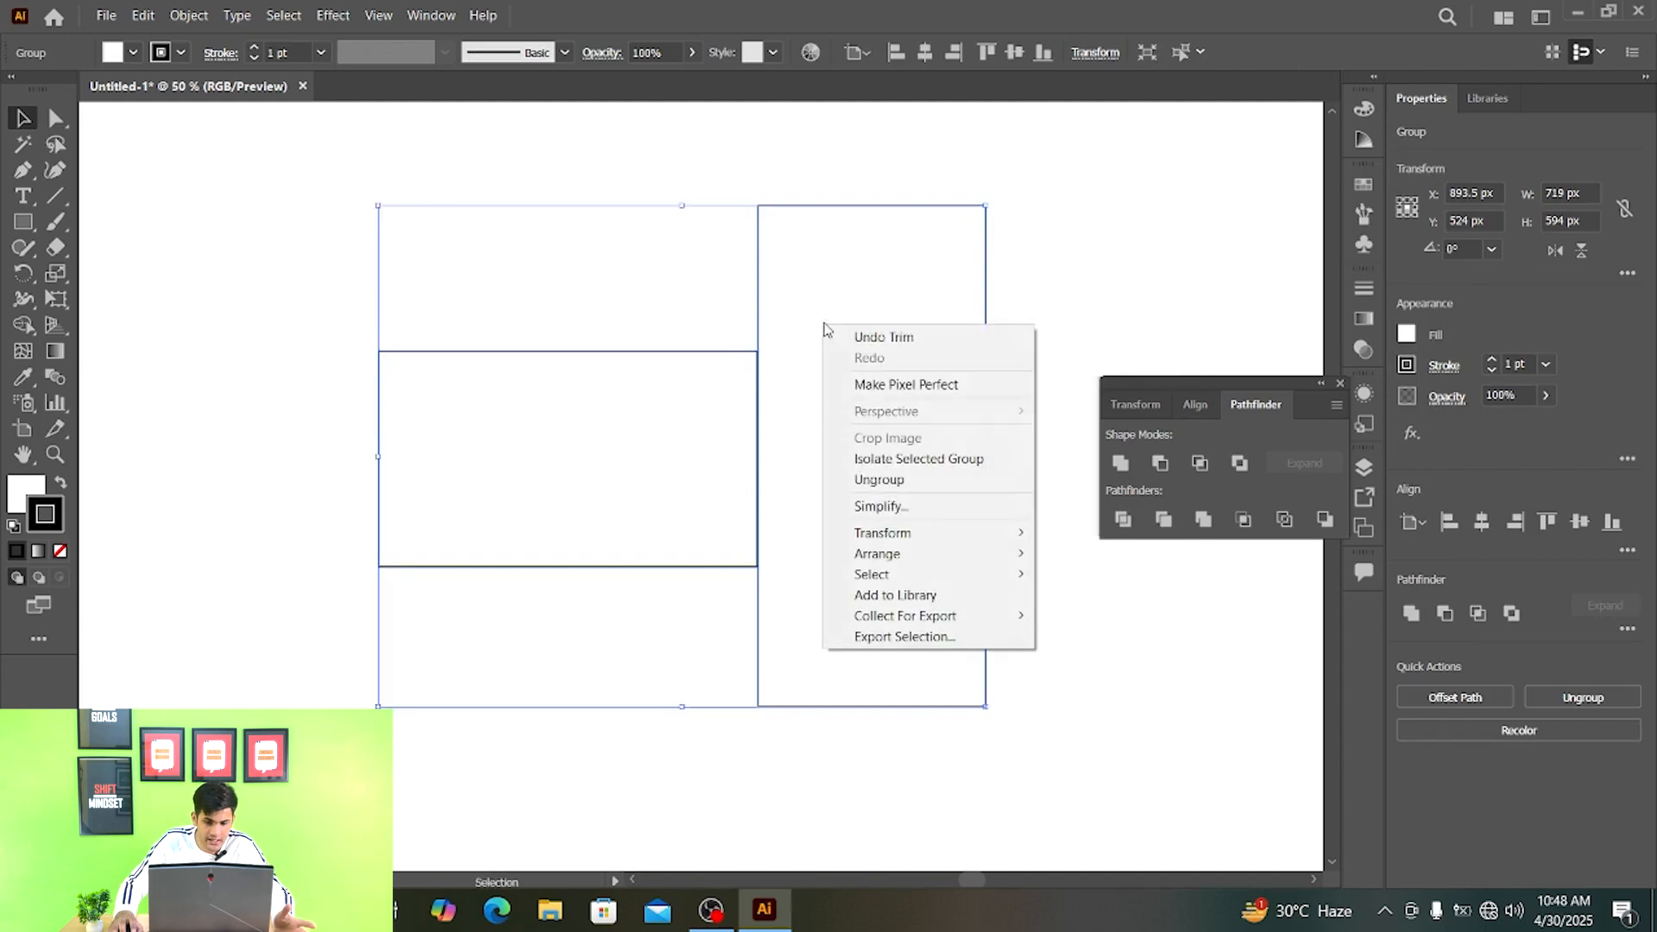
pyautogui.click(928, 479)
pyautogui.click(1032, 349)
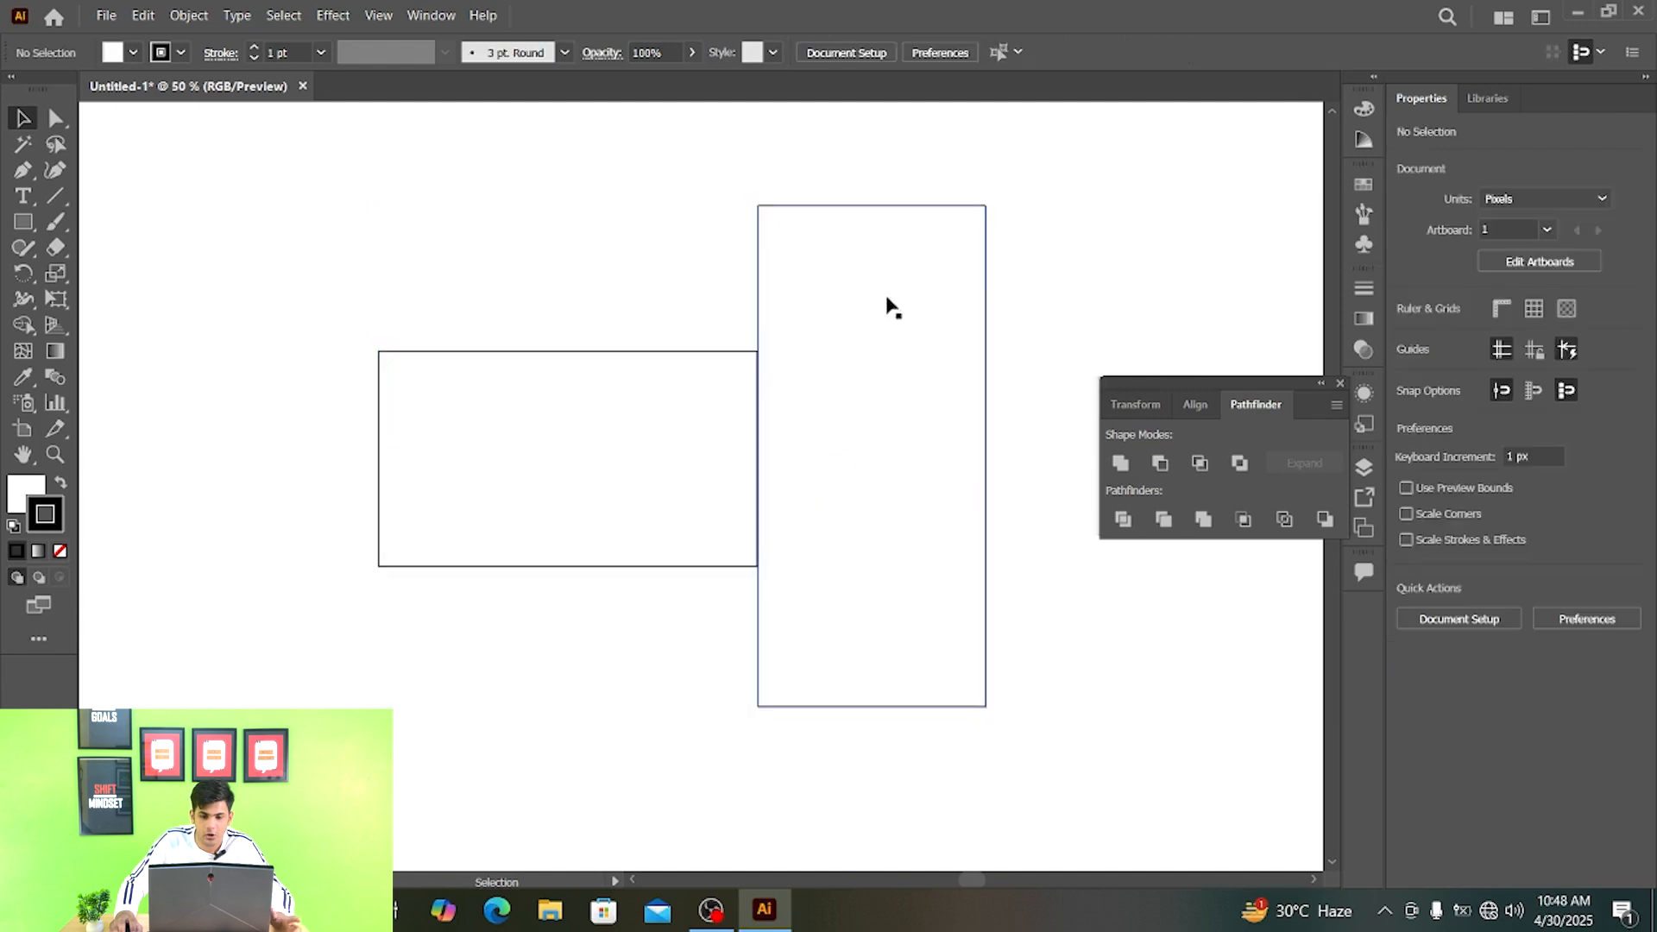
# - Move the trimmed tall piece aside to inspect its anchor points, and undo back to the original overlapping rectangles
pyautogui.moveTo(888, 303); pyautogui.dragTo(953, 302)
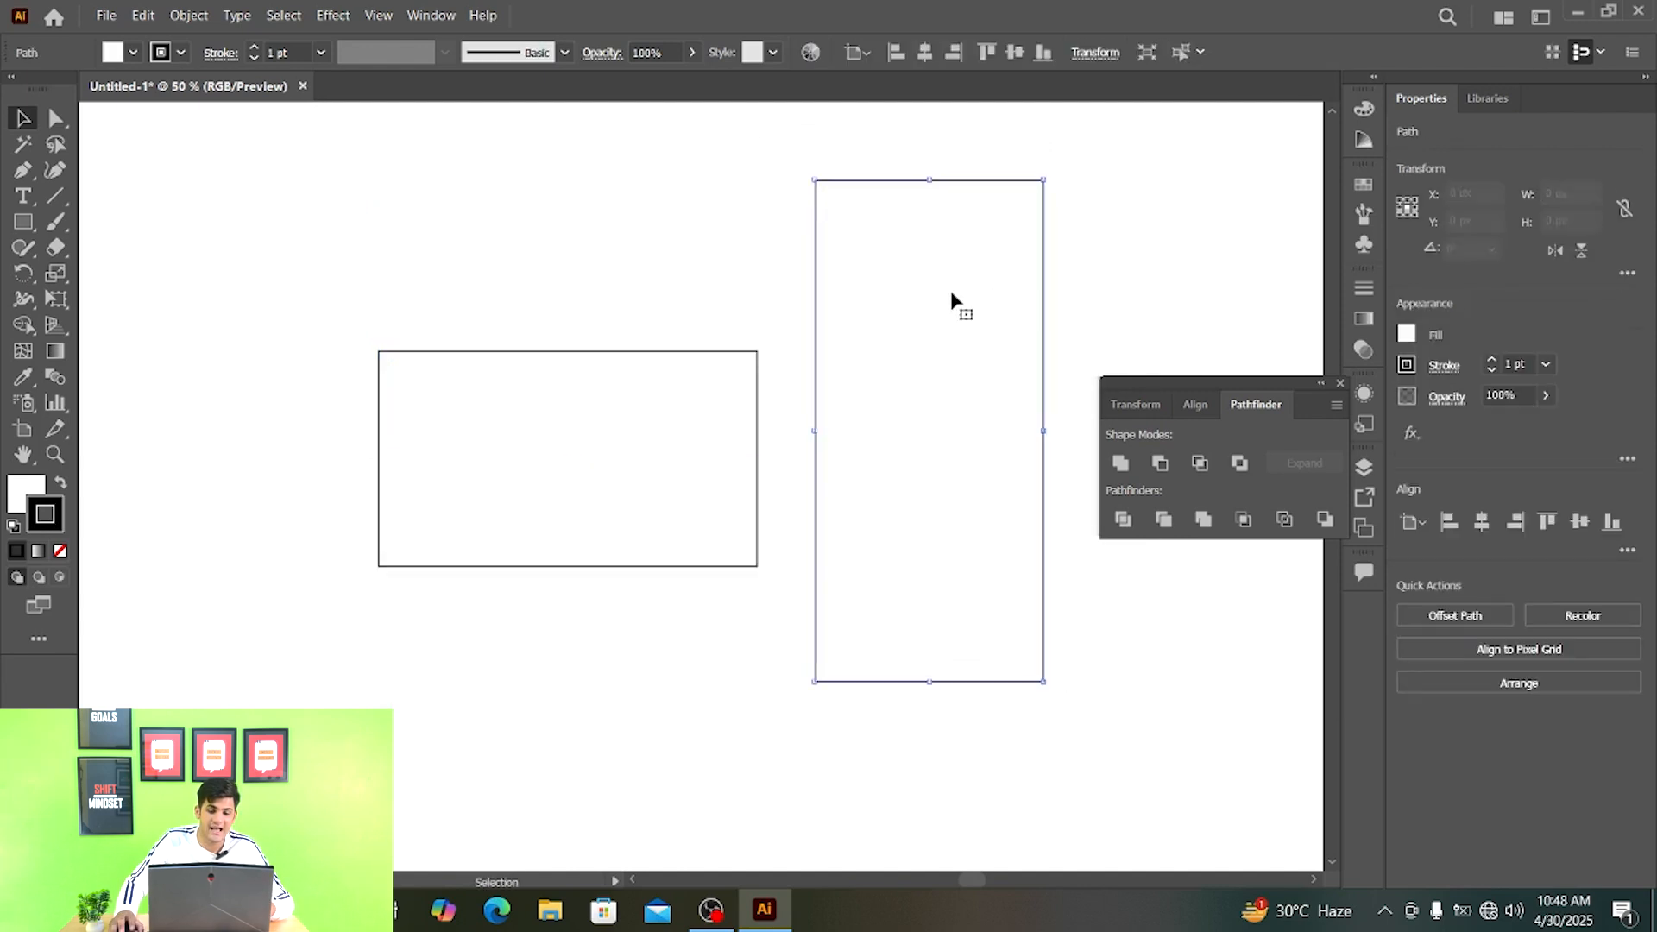
pyautogui.press('a')
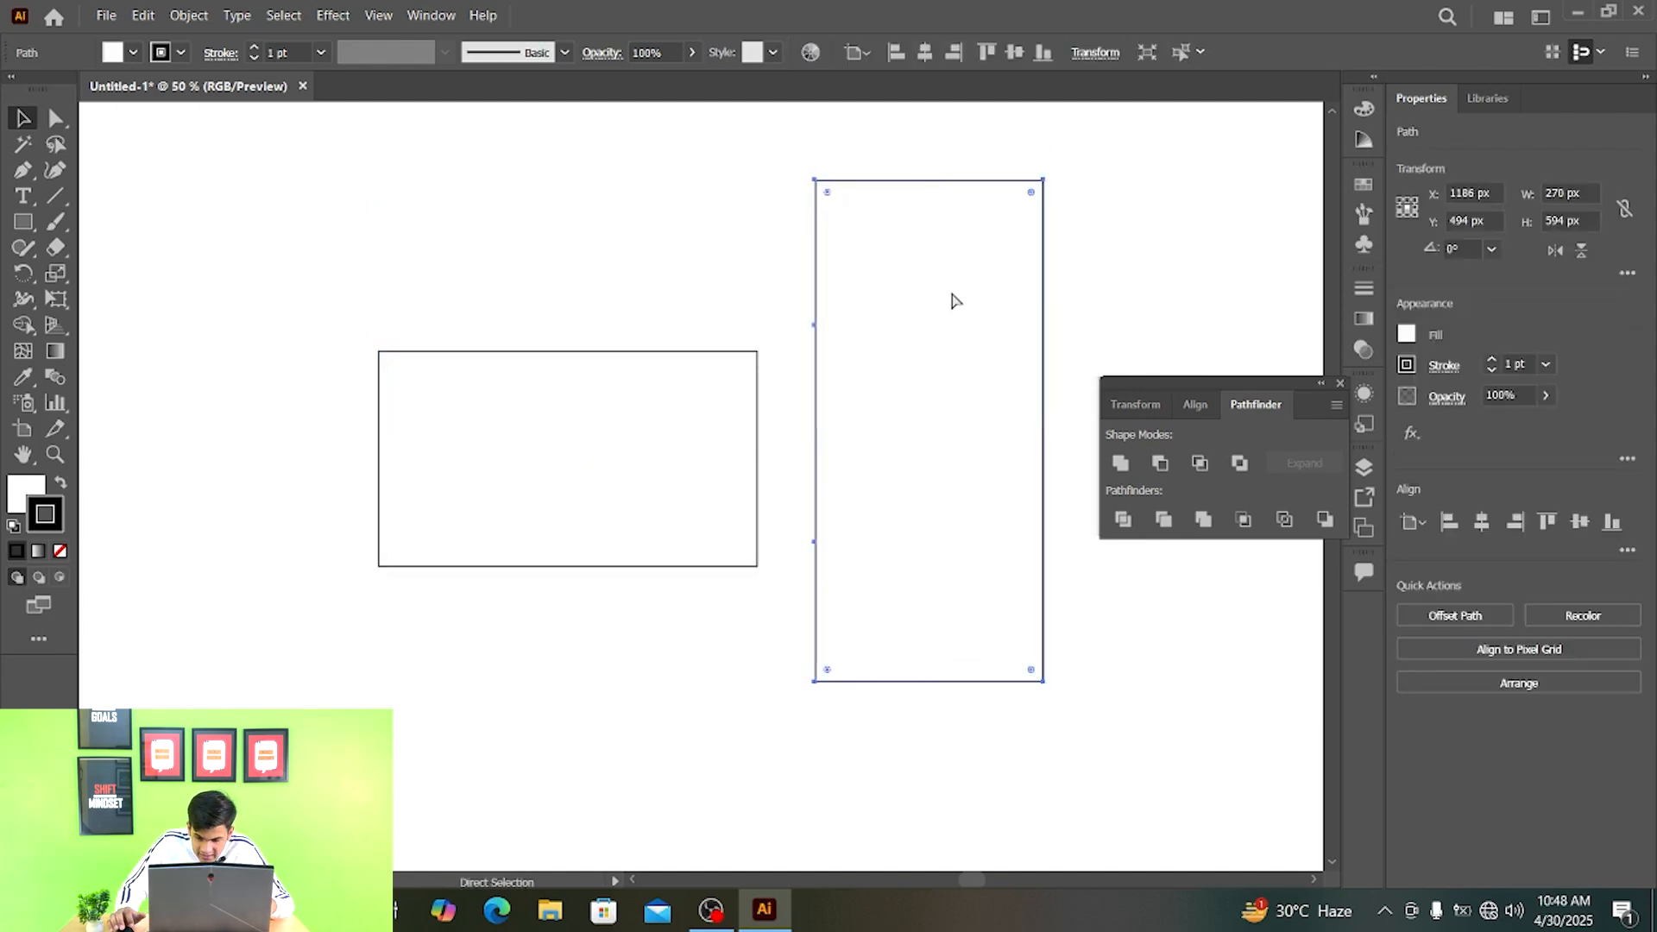
pyautogui.hotkey('ctrl', 'z')
pyautogui.press('v')
pyautogui.hotkey('ctrl', 'a')
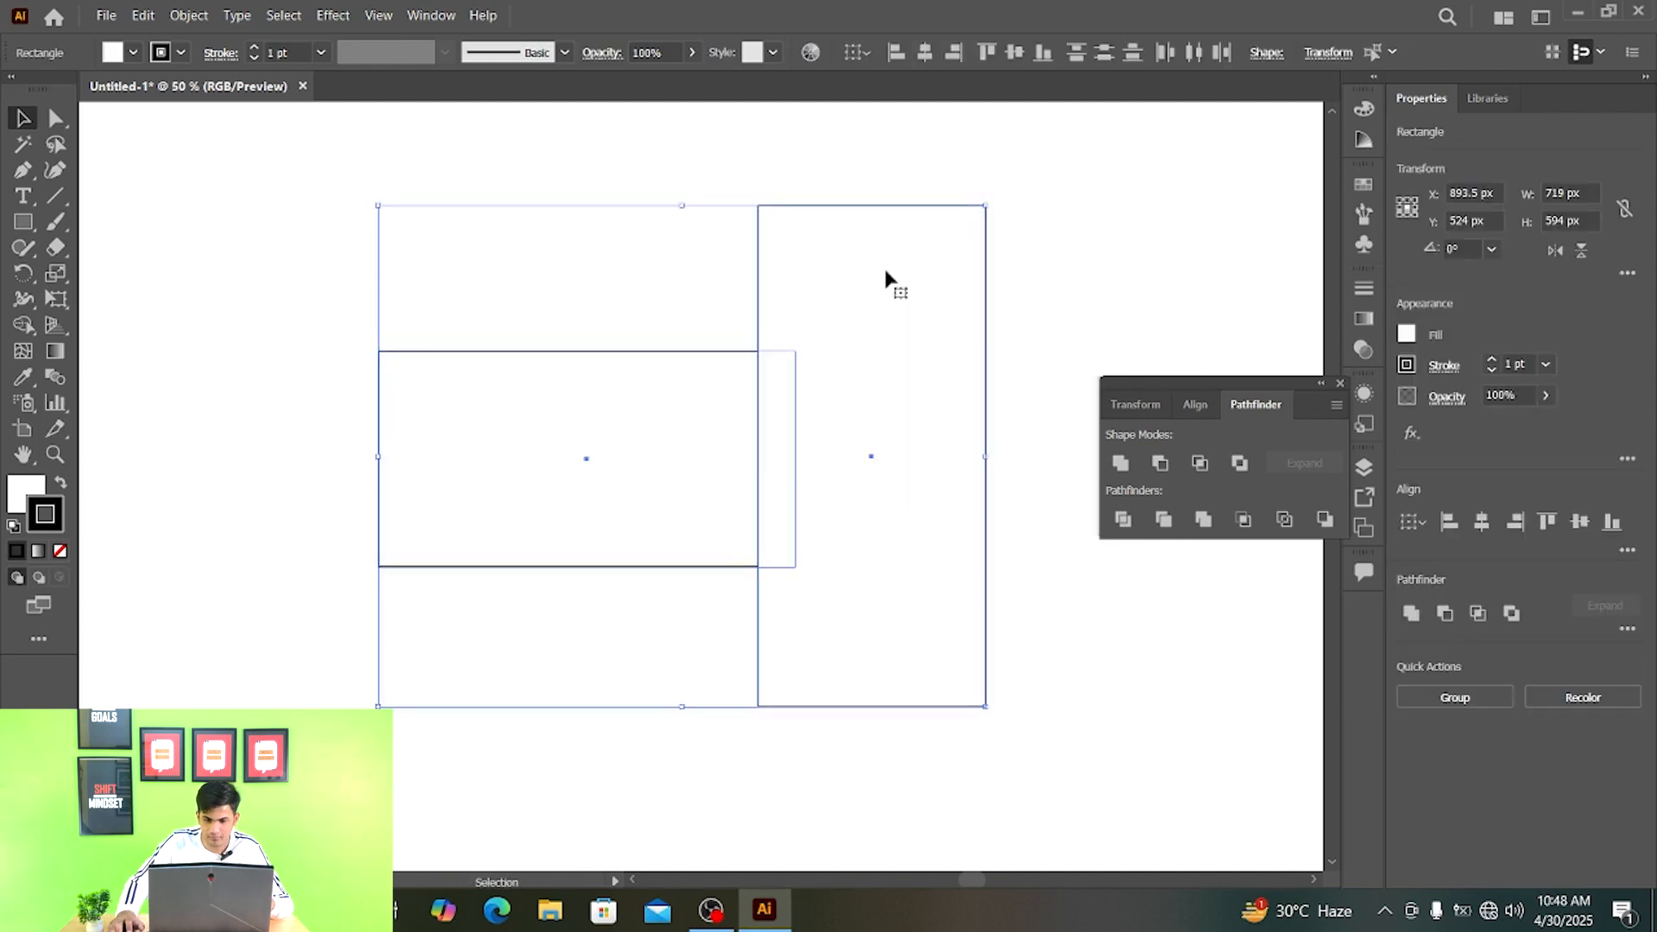
# - Apply Merge to the two rectangles and ungroup the merged result
pyautogui.click(1203, 520)
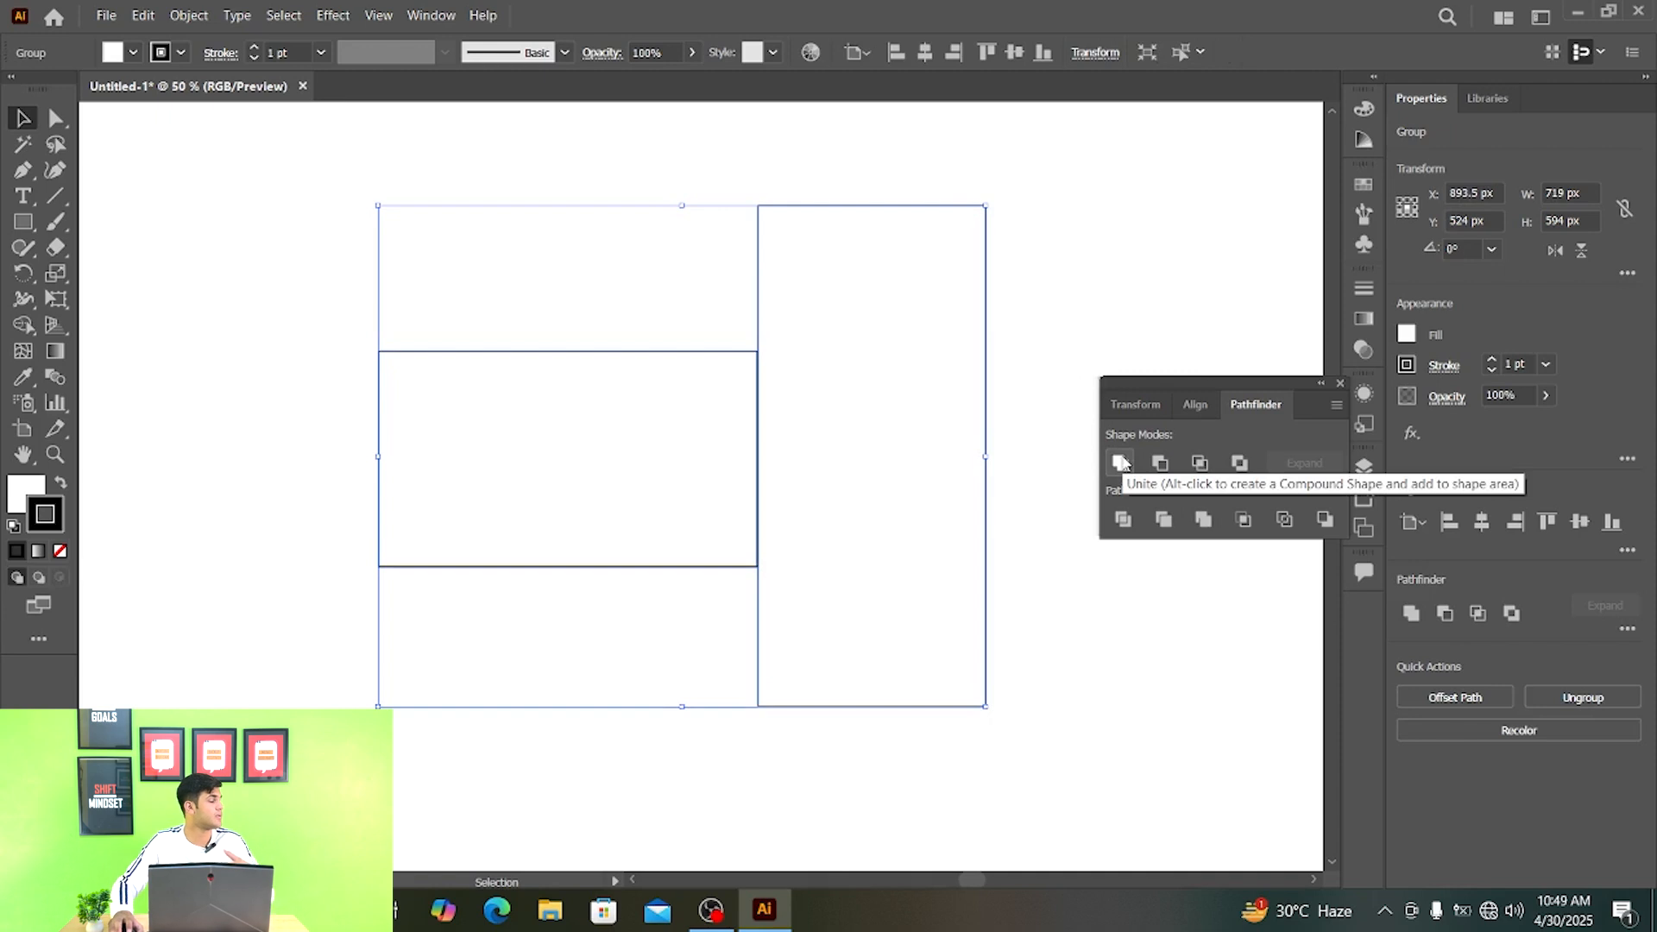
pyautogui.click(1027, 418)
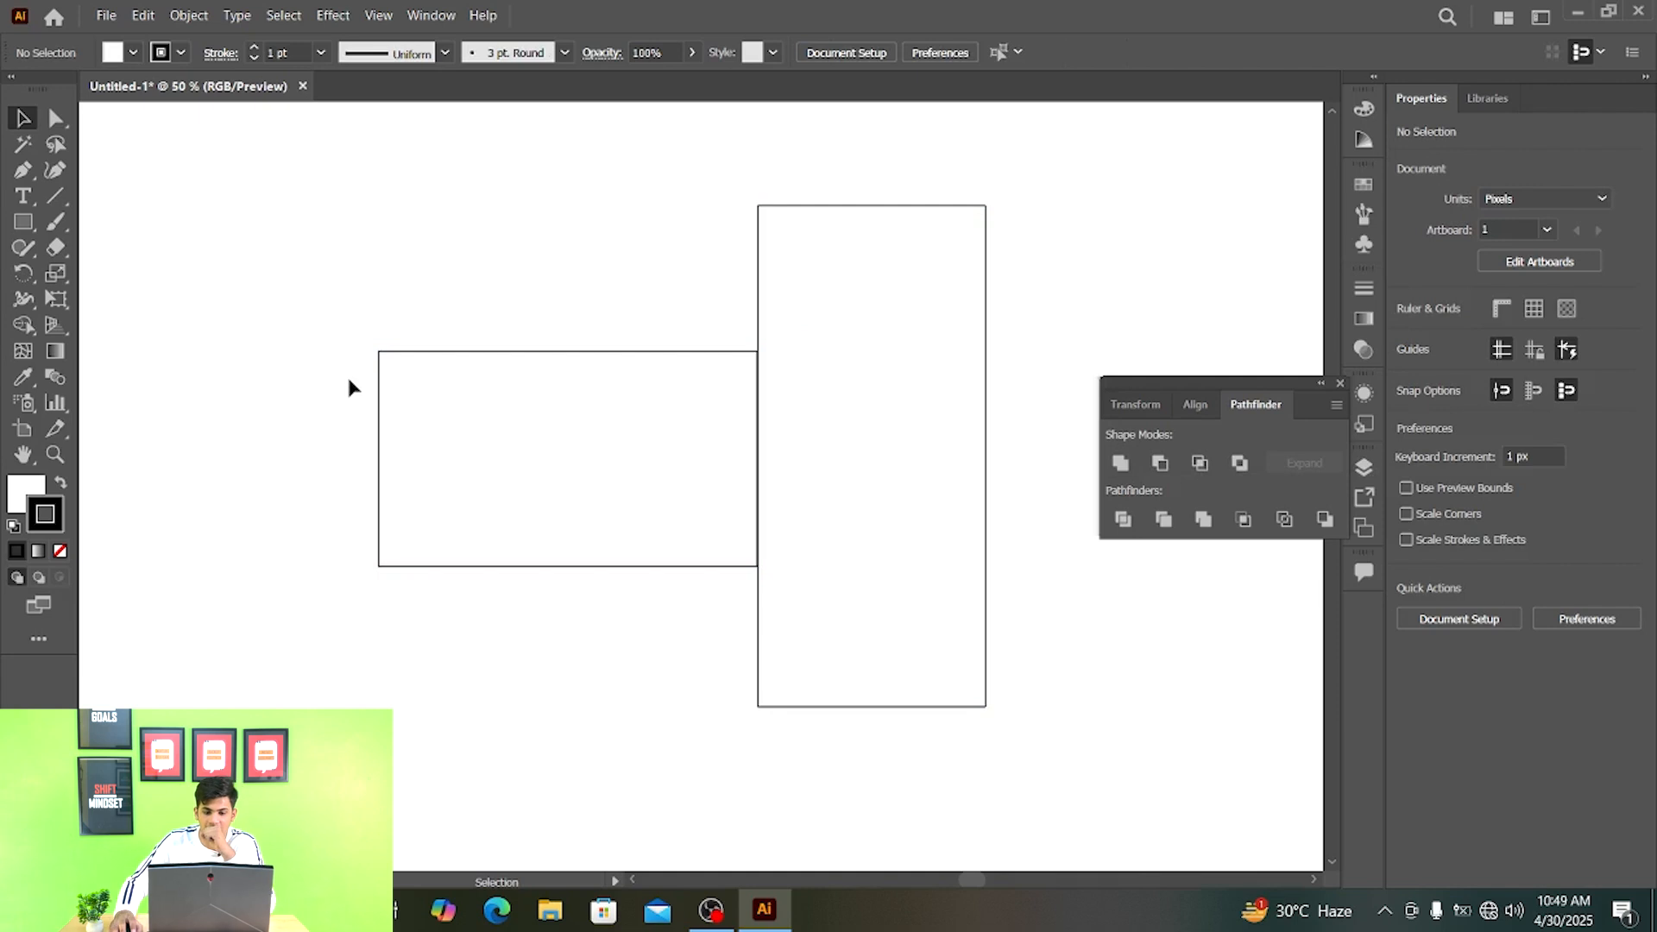
pyautogui.click(809, 348)
pyautogui.rightClick(809, 348)
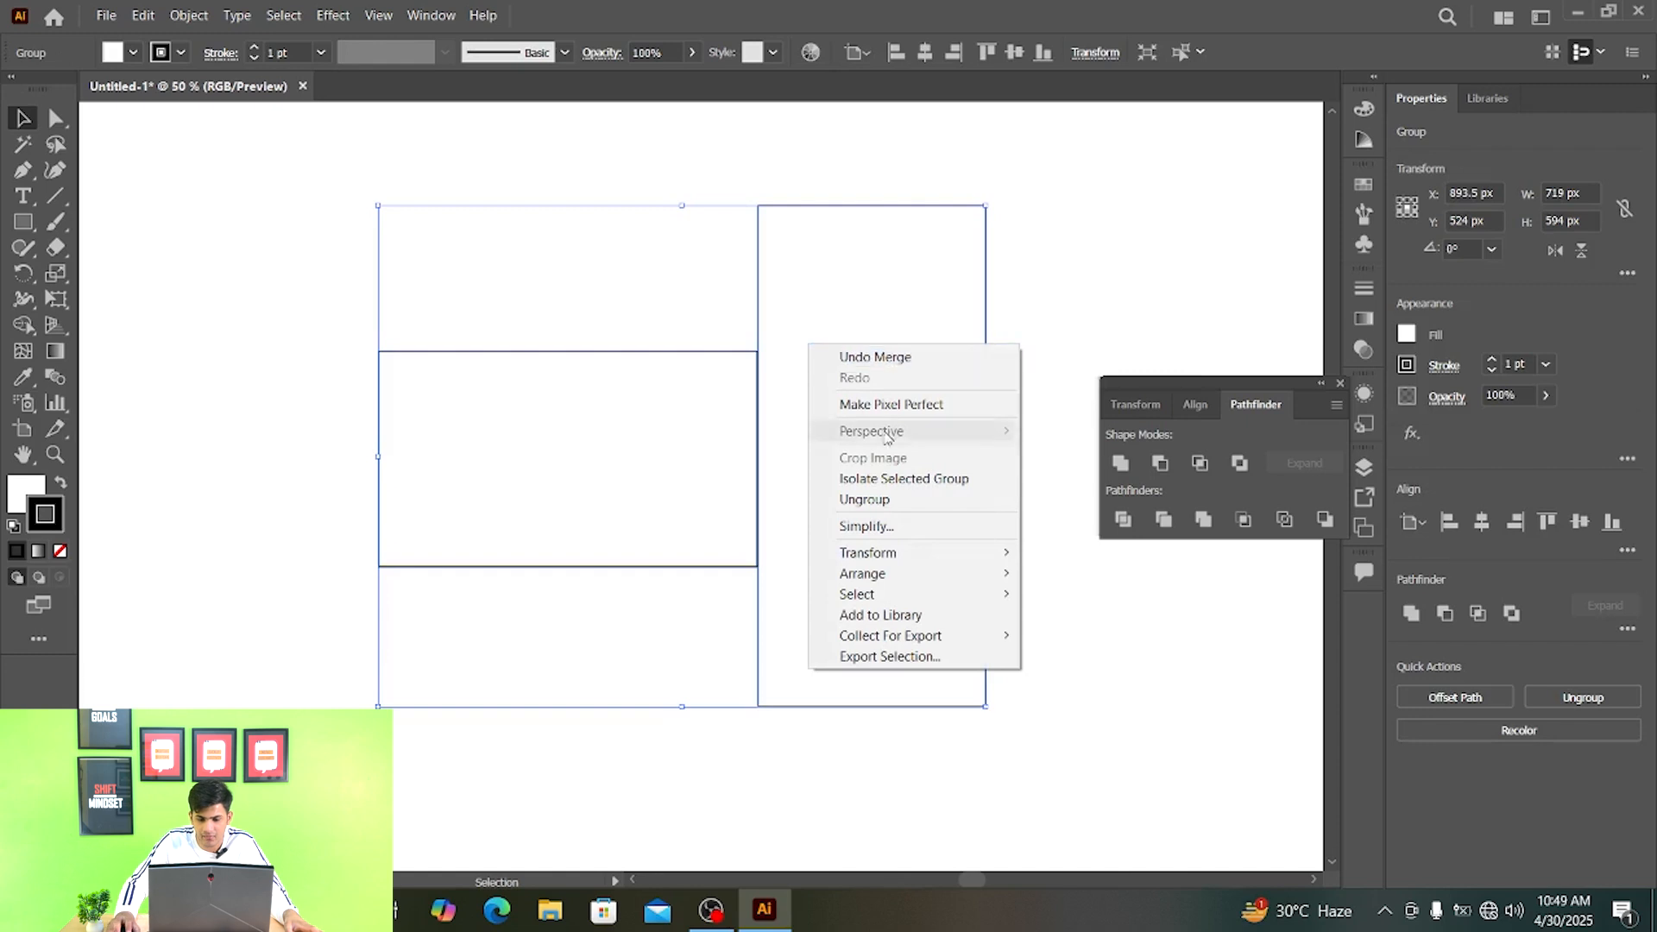
pyautogui.click(928, 499)
pyautogui.click(1079, 404)
# - Pull the merged tall piece away from the wide one, and undo back to the original rectangles, both selected
pyautogui.moveTo(821, 288); pyautogui.dragTo(892, 296)
pyautogui.hotkey('ctrl', 'z')
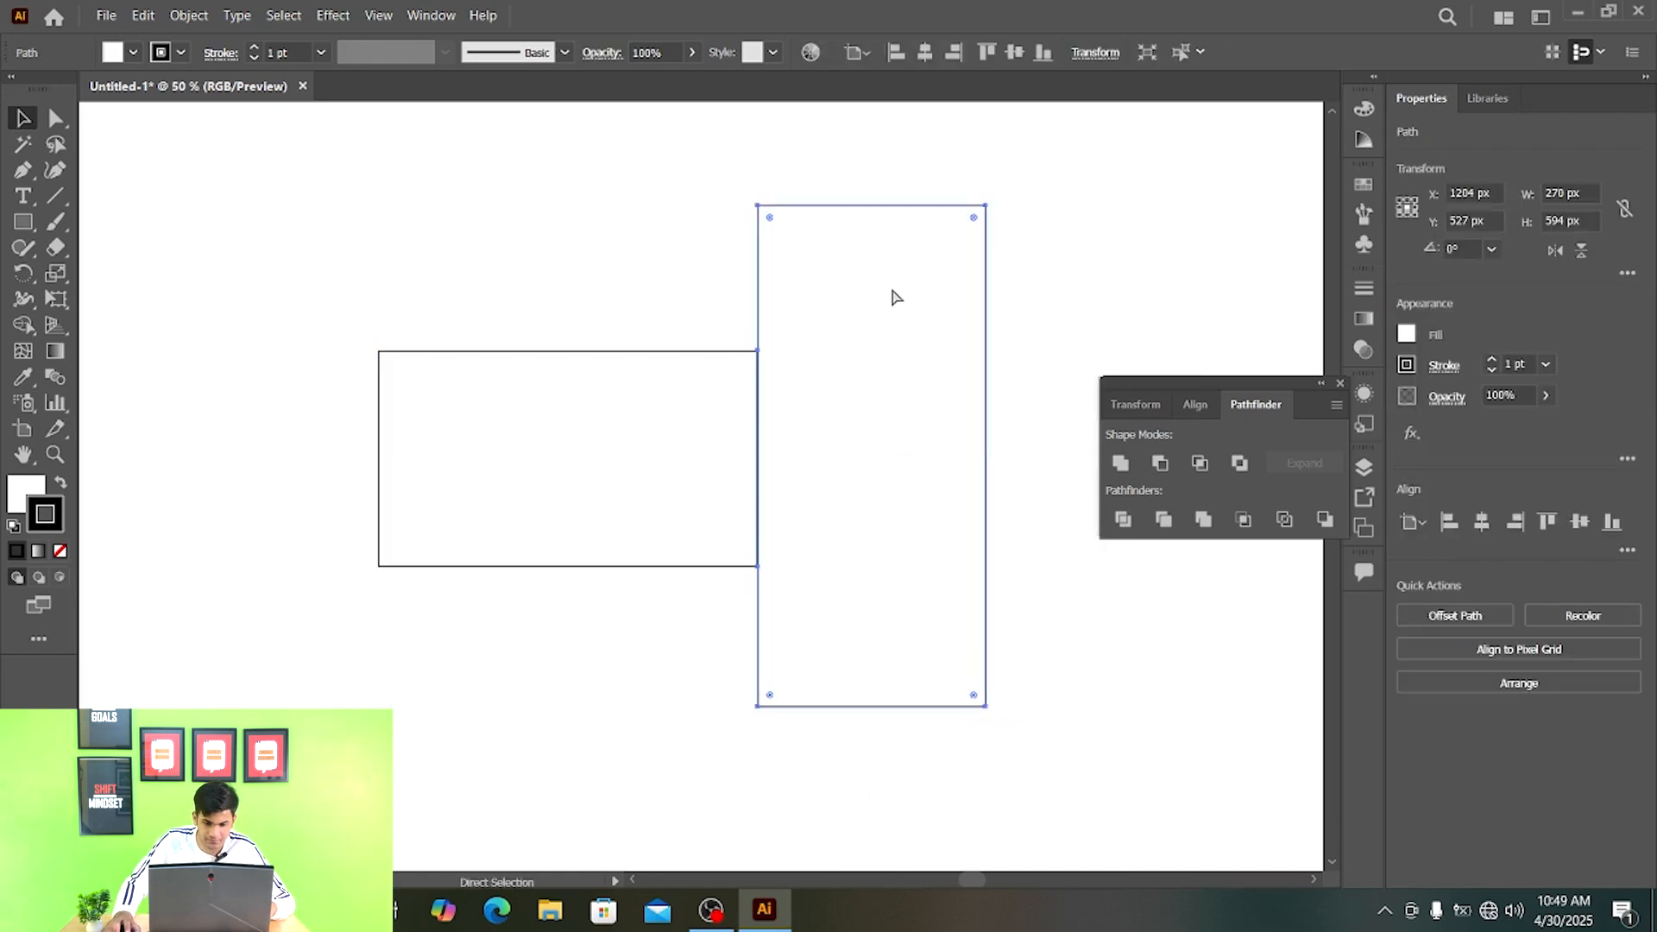
pyautogui.hotkey('ctrl', 'a')
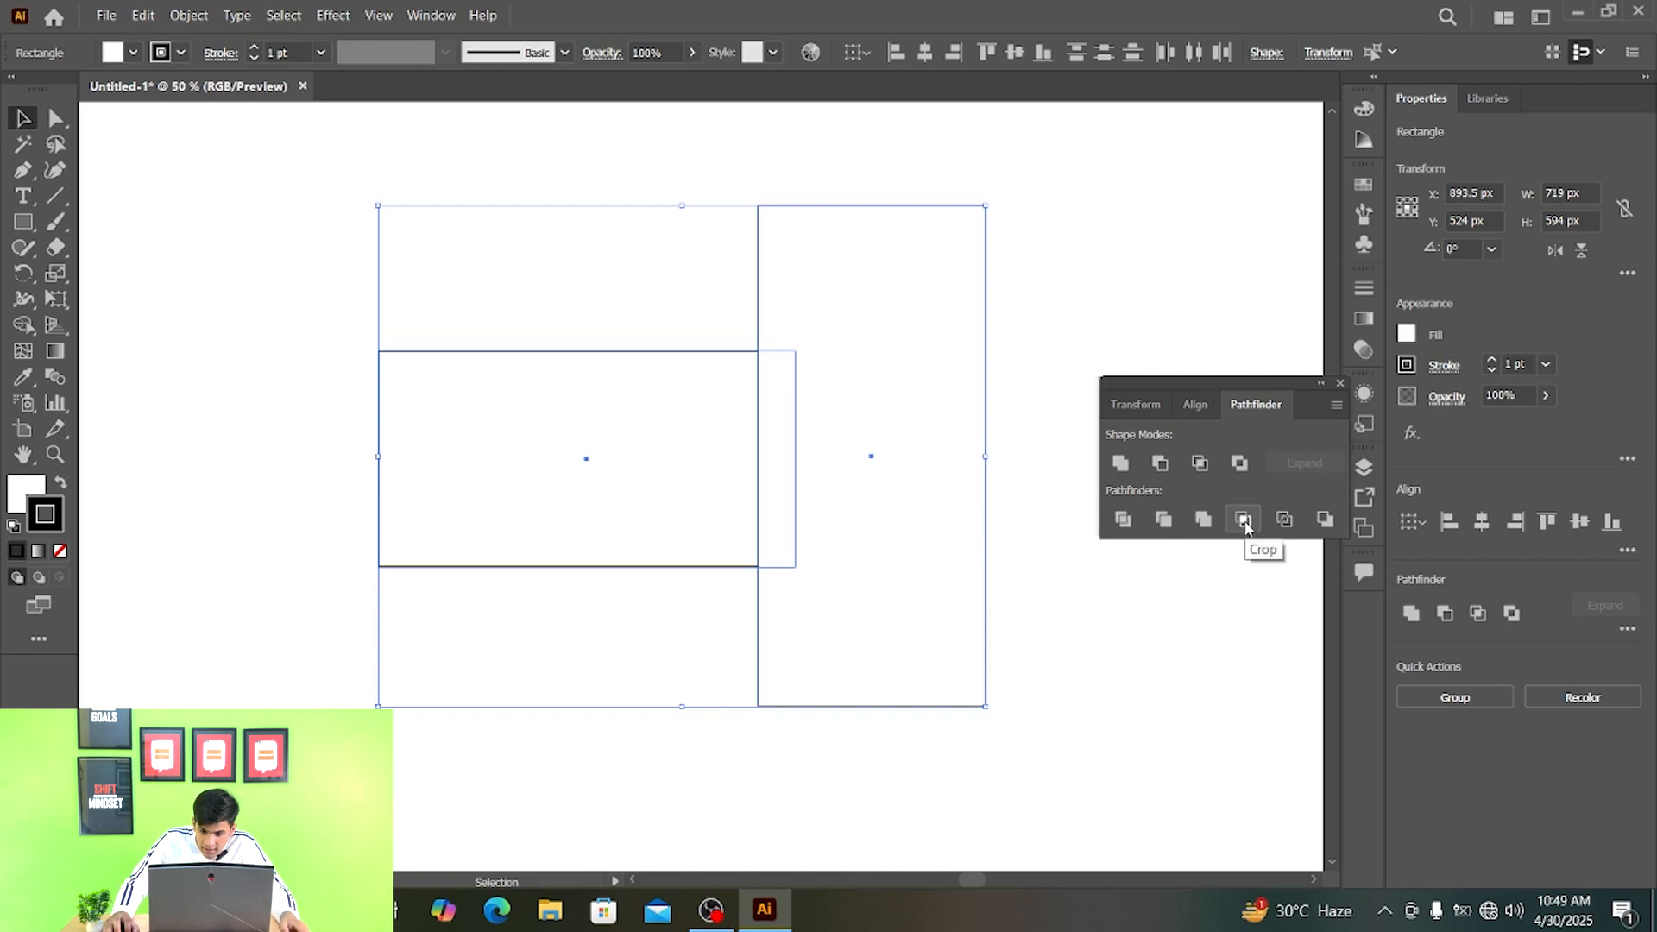
# - Try Crop to keep only the area of the wide rectangle inside the tall one, undoing it each time
pyautogui.click(1243, 519)
pyautogui.click(1053, 247)
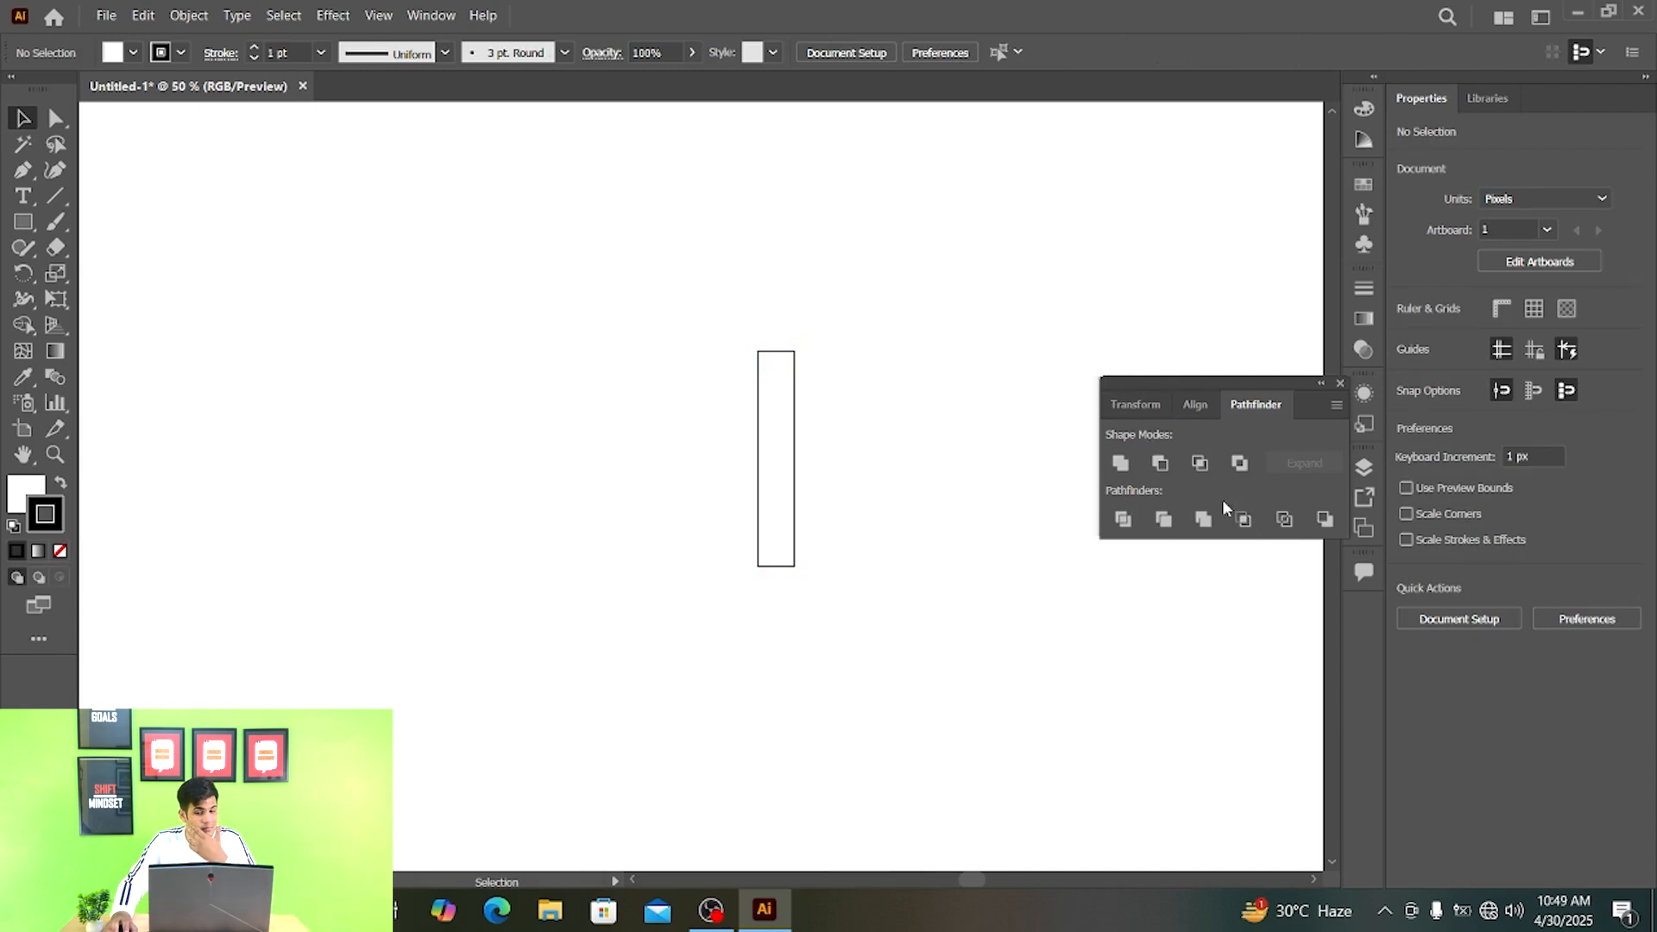
pyautogui.hotkey('ctrl', 'z')
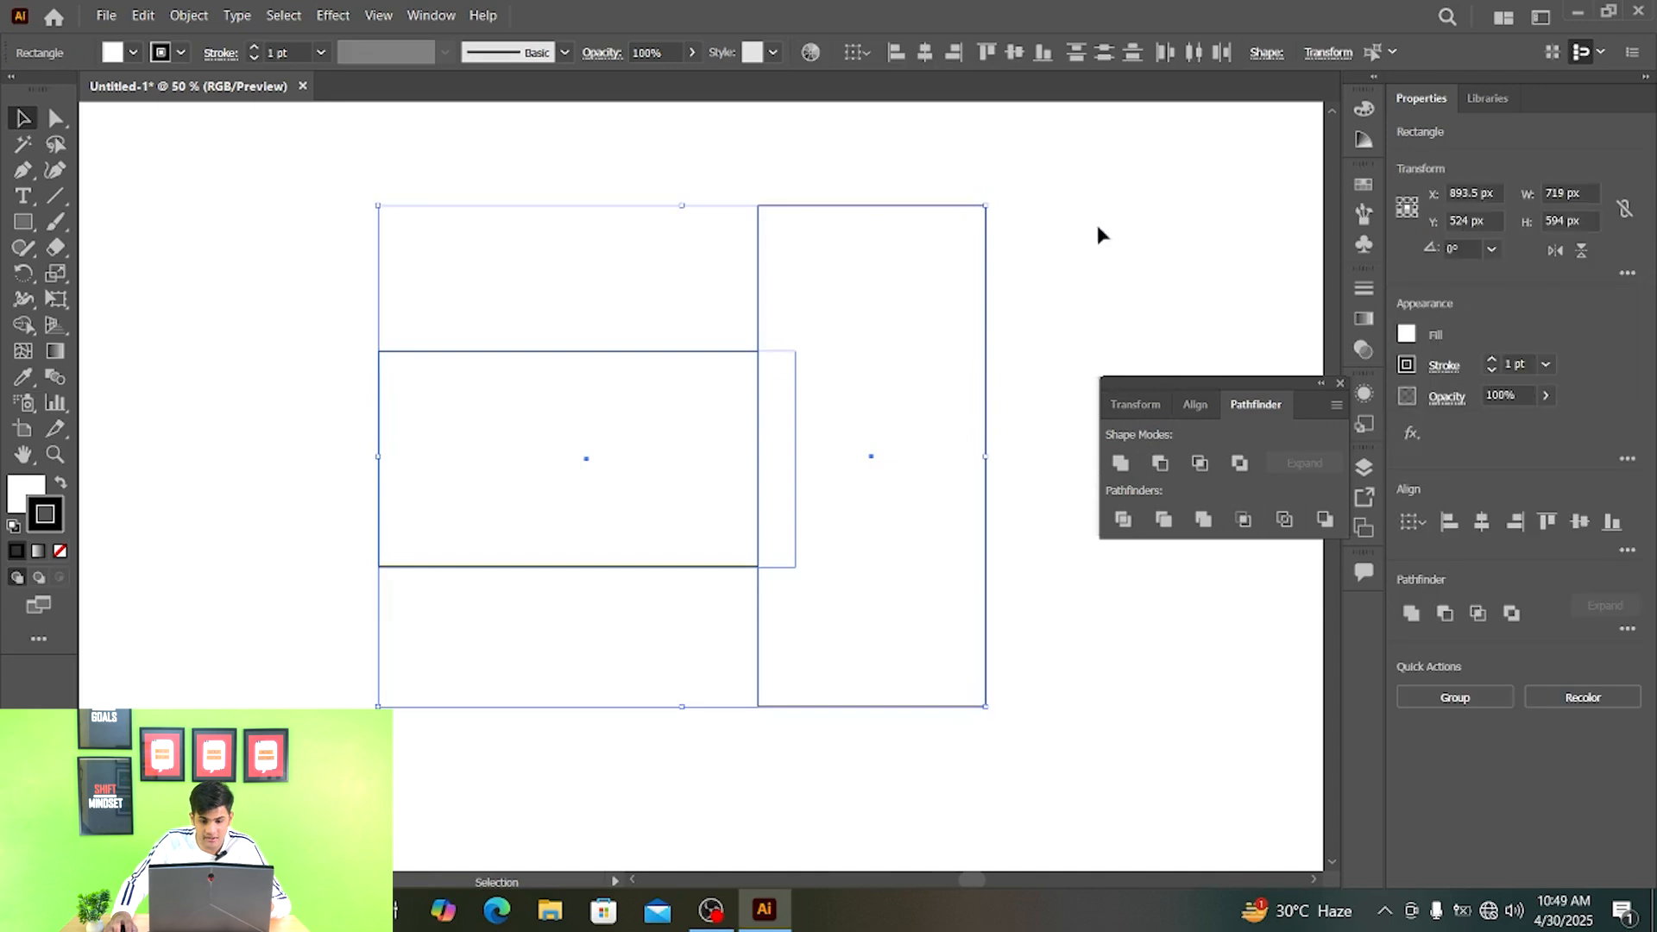
pyautogui.click(1252, 520)
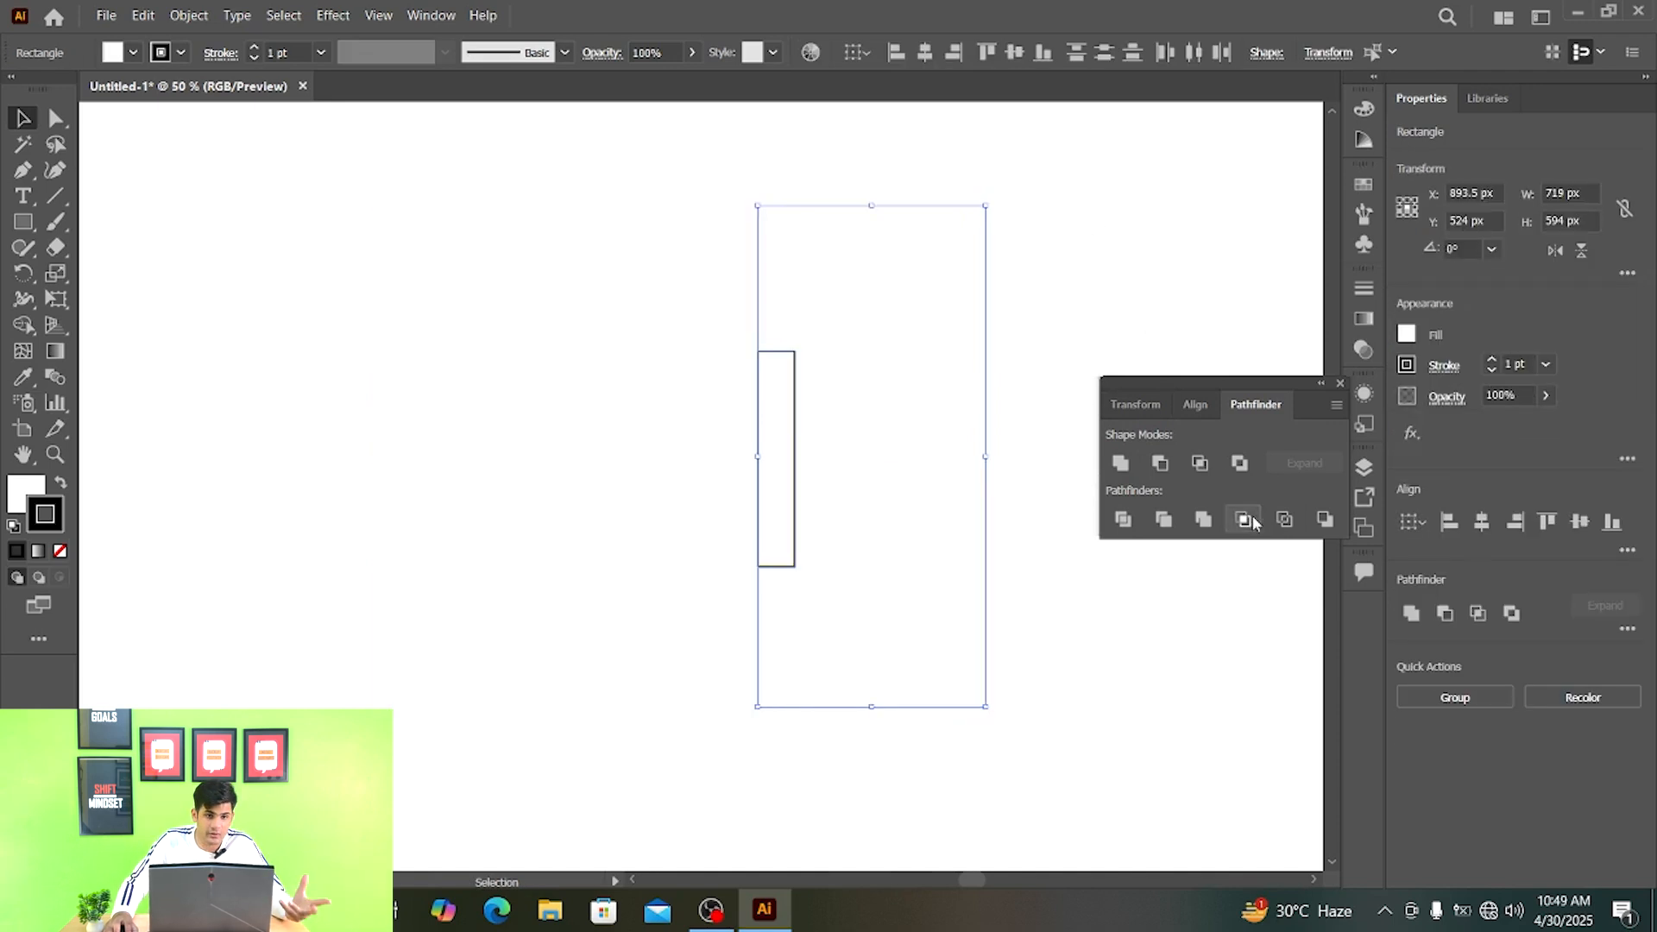
pyautogui.click(1251, 520)
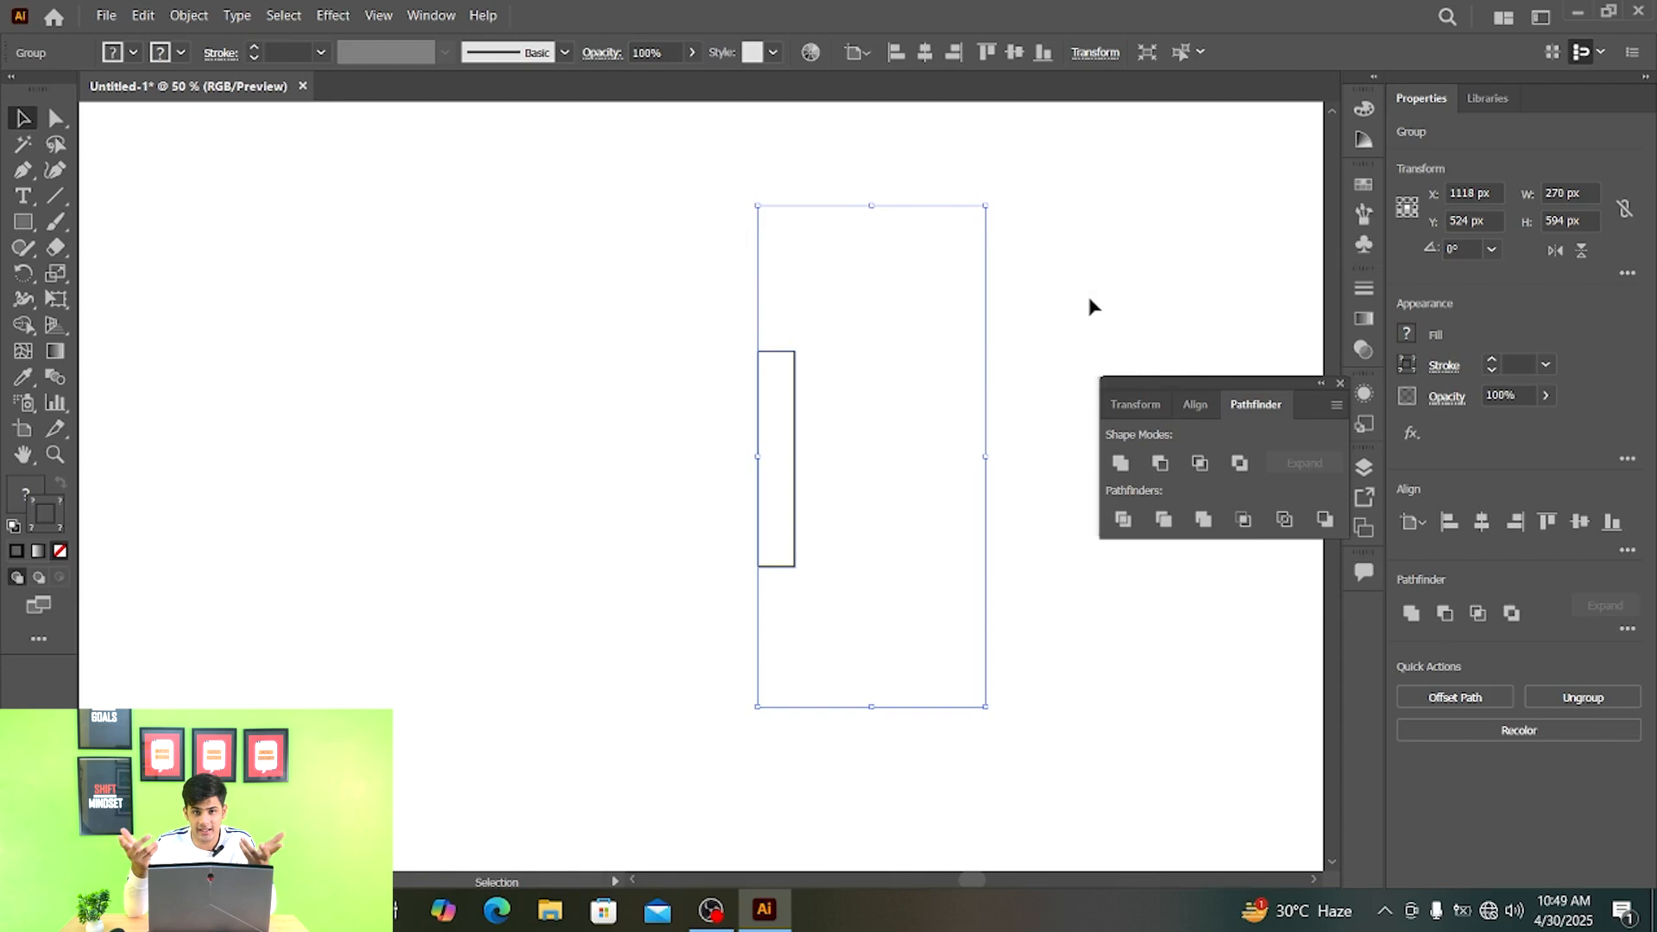
pyautogui.hotkey('ctrl', 'z')
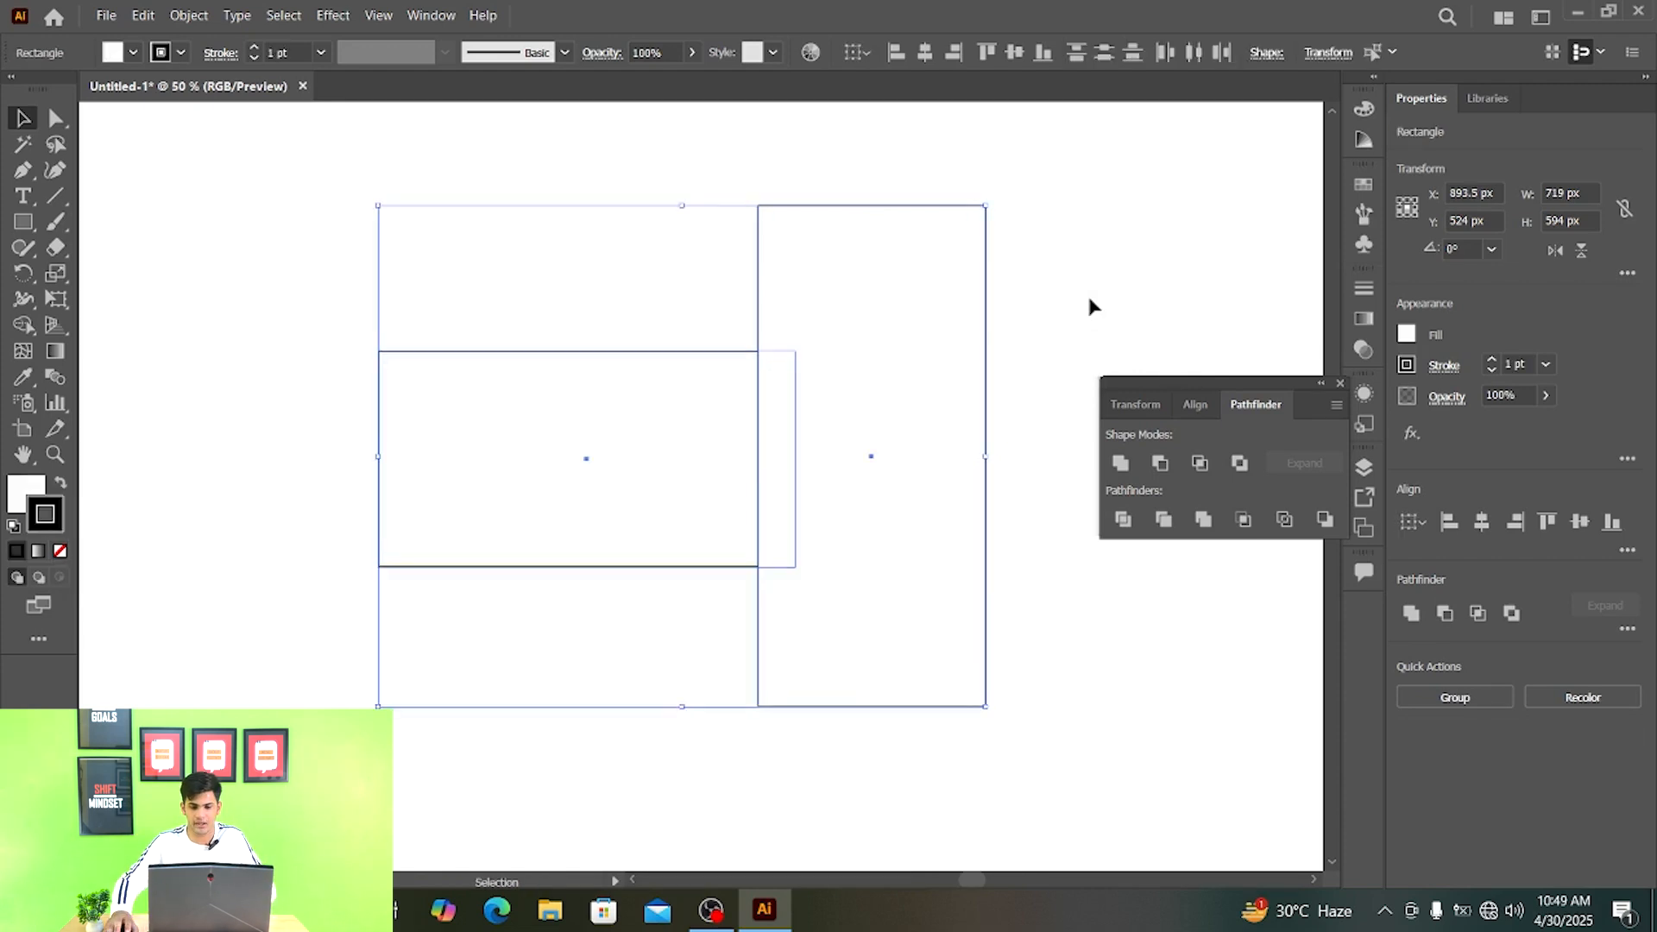
# - Apply Outline to the two rectangles and give the resulting lines a black 6 pt stroke
pyautogui.click(1284, 520)
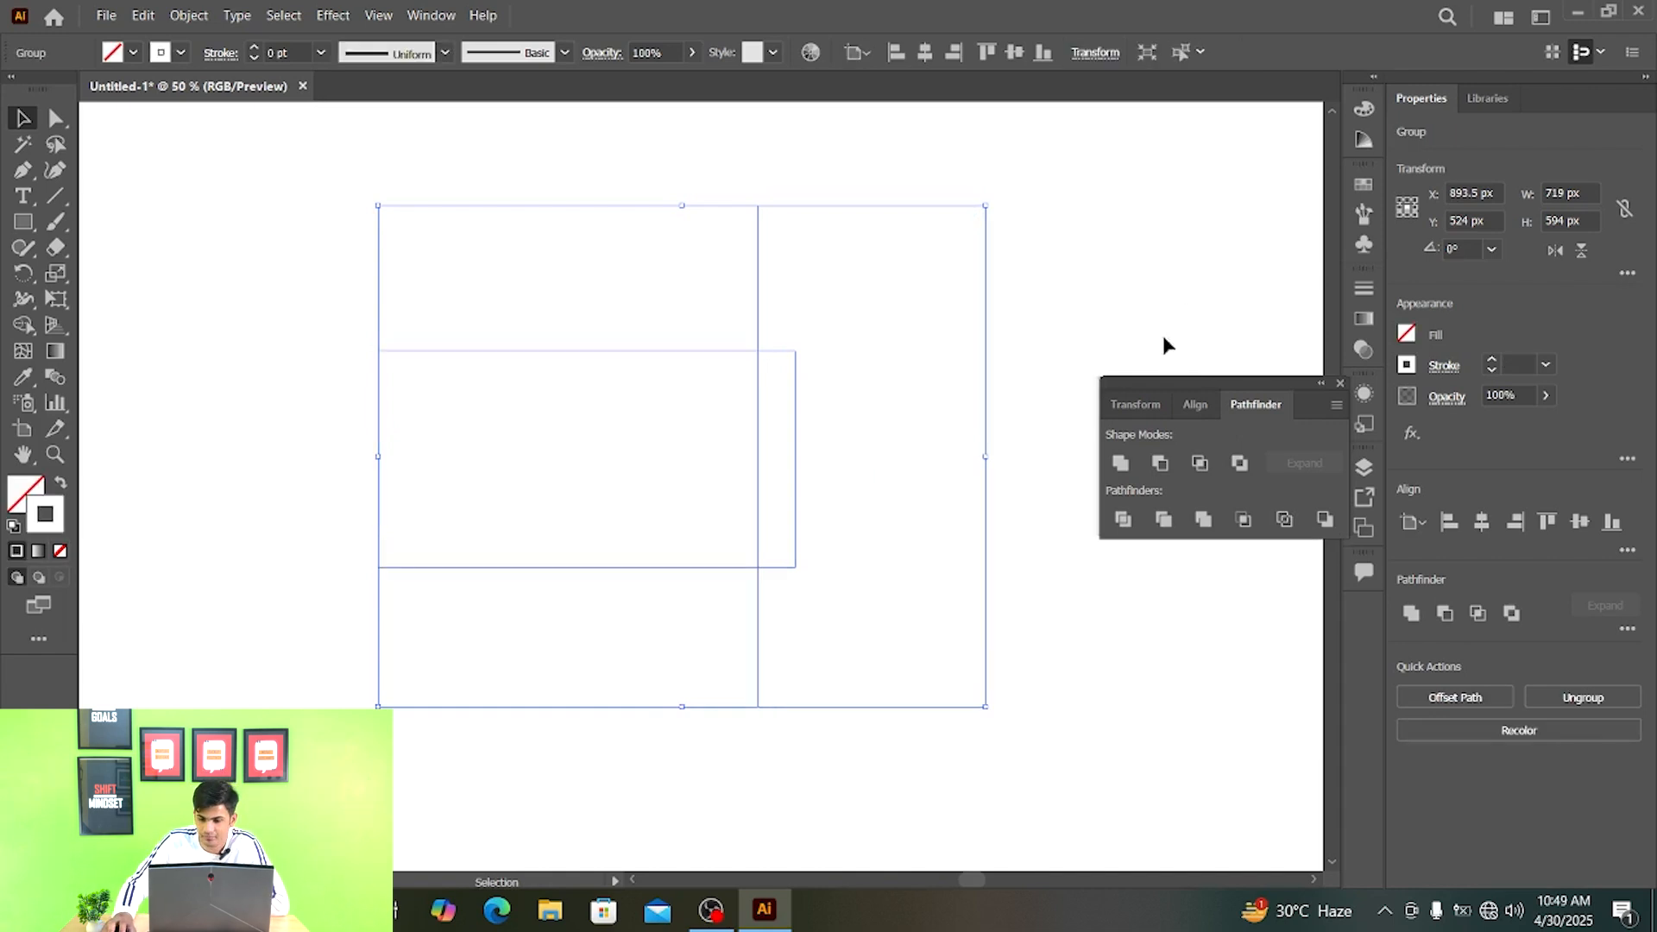
pyautogui.click(1493, 358)
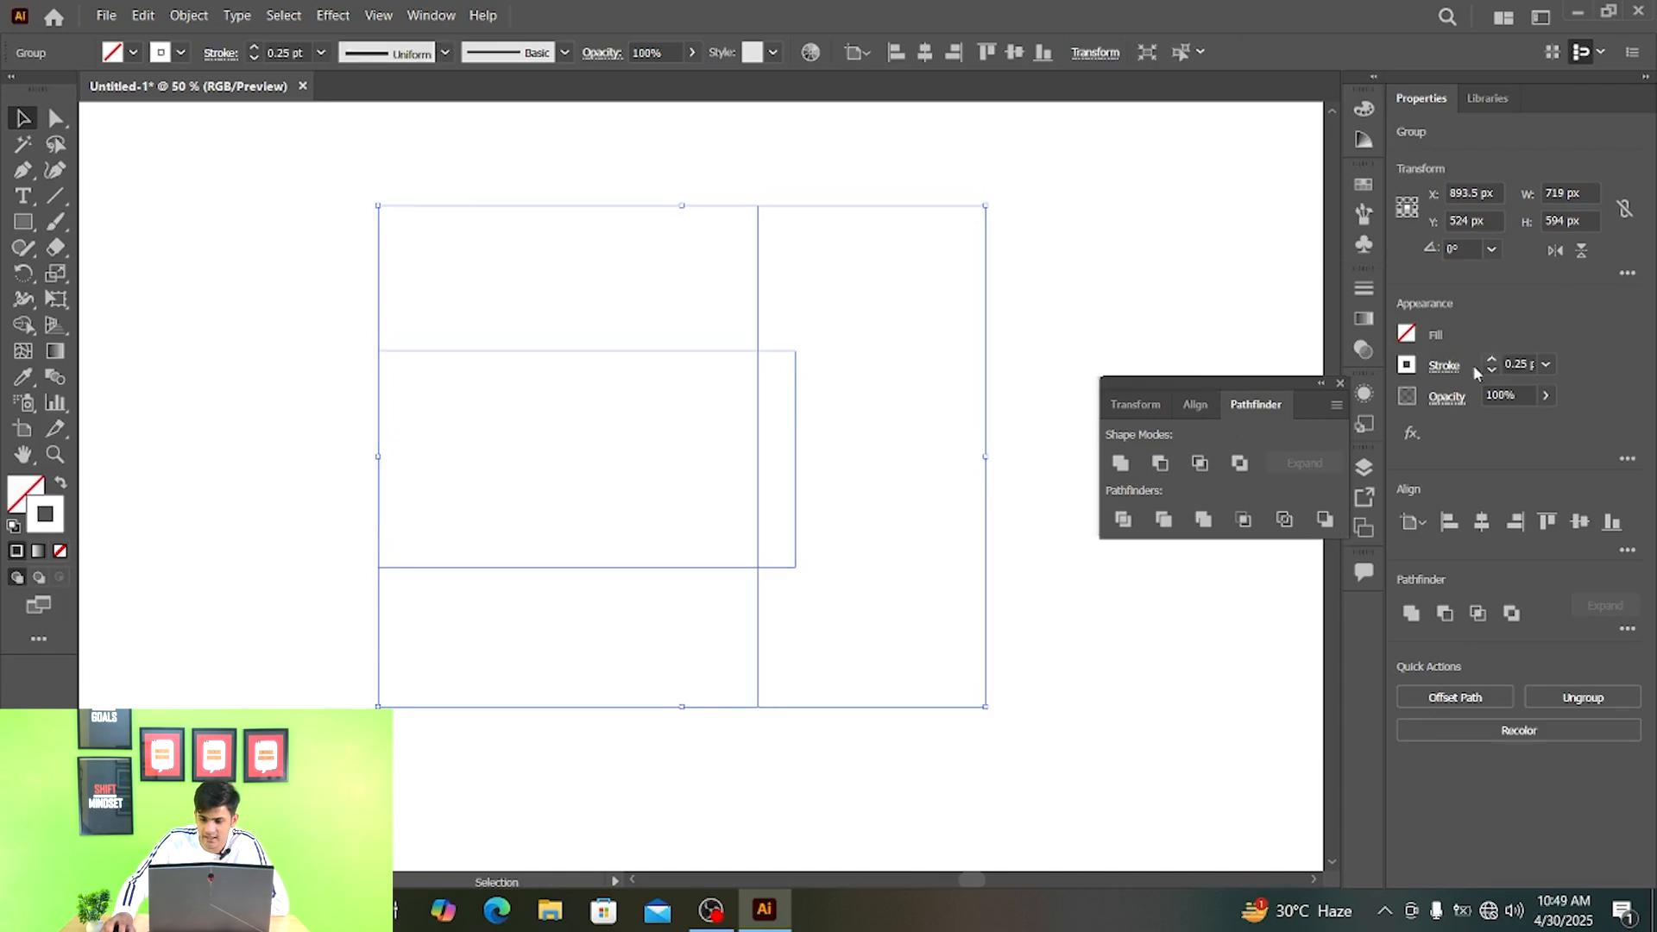
pyautogui.click(1407, 366)
pyautogui.click(1217, 442)
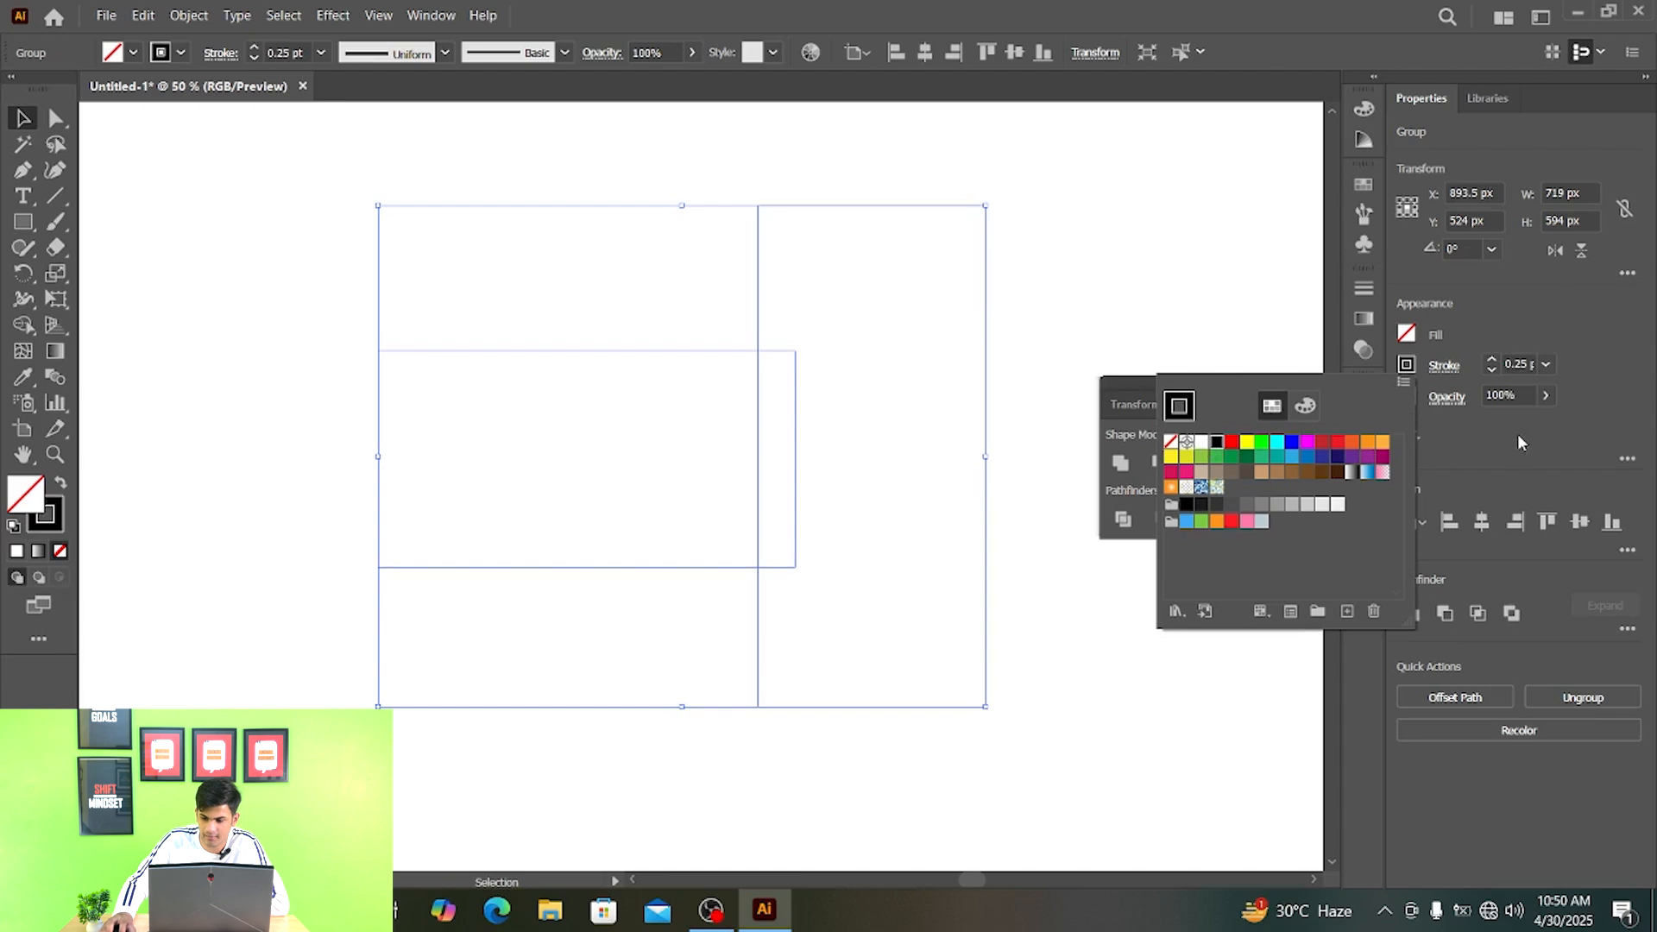
pyautogui.click(1492, 360)
pyautogui.click(1492, 360)
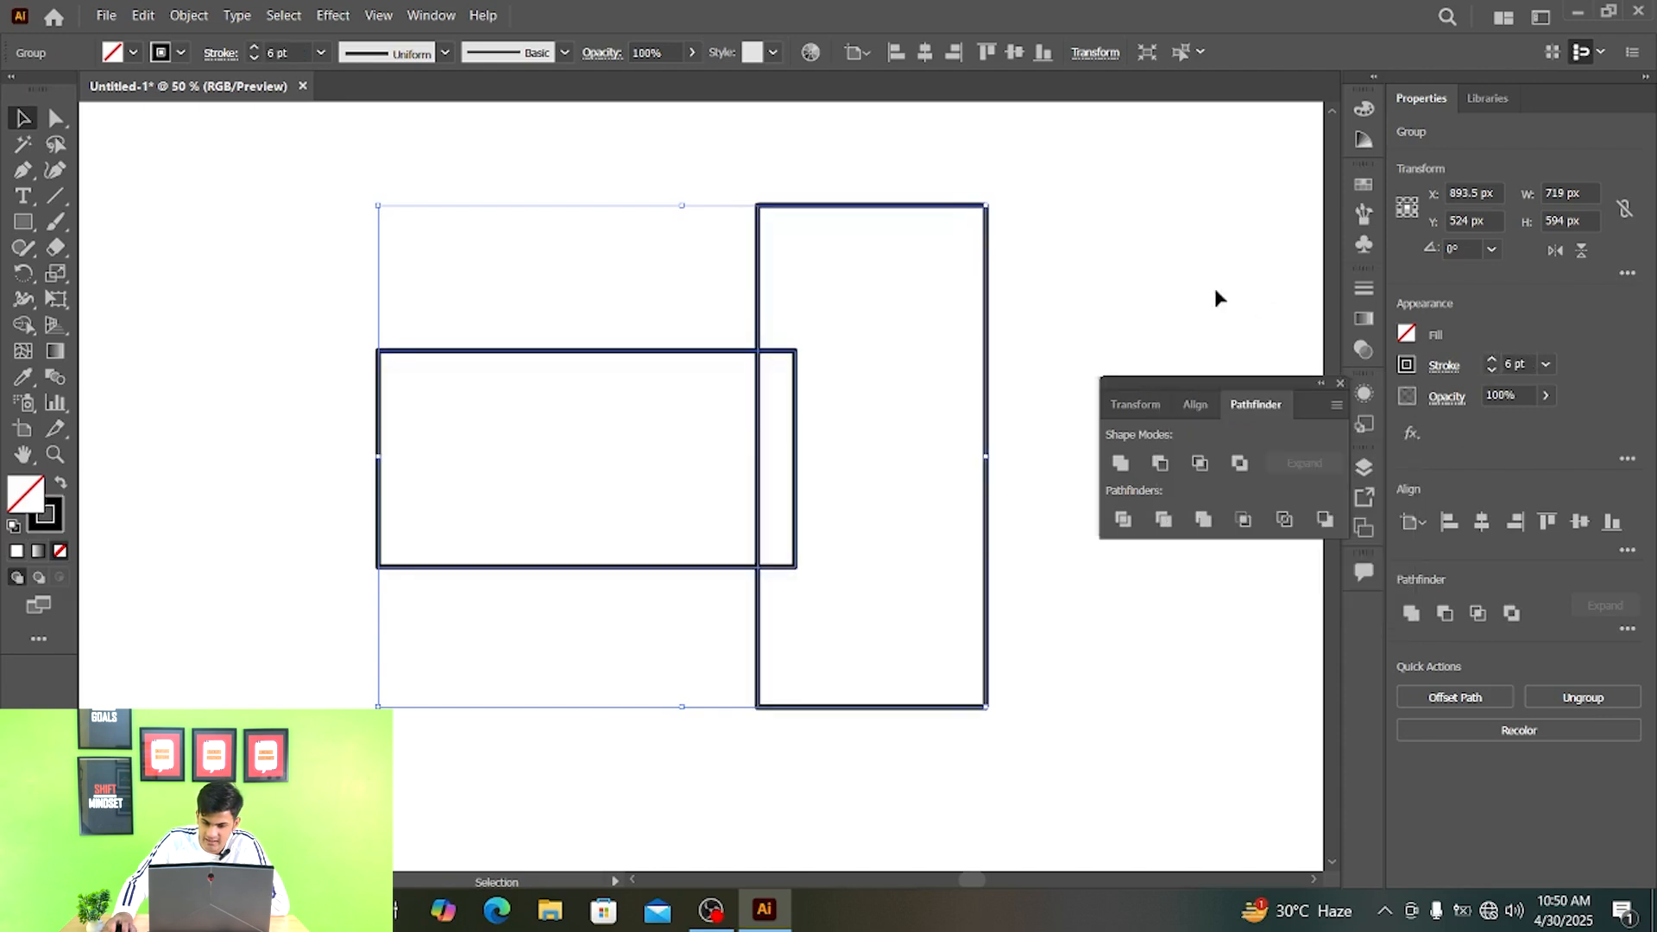
pyautogui.click(1124, 258)
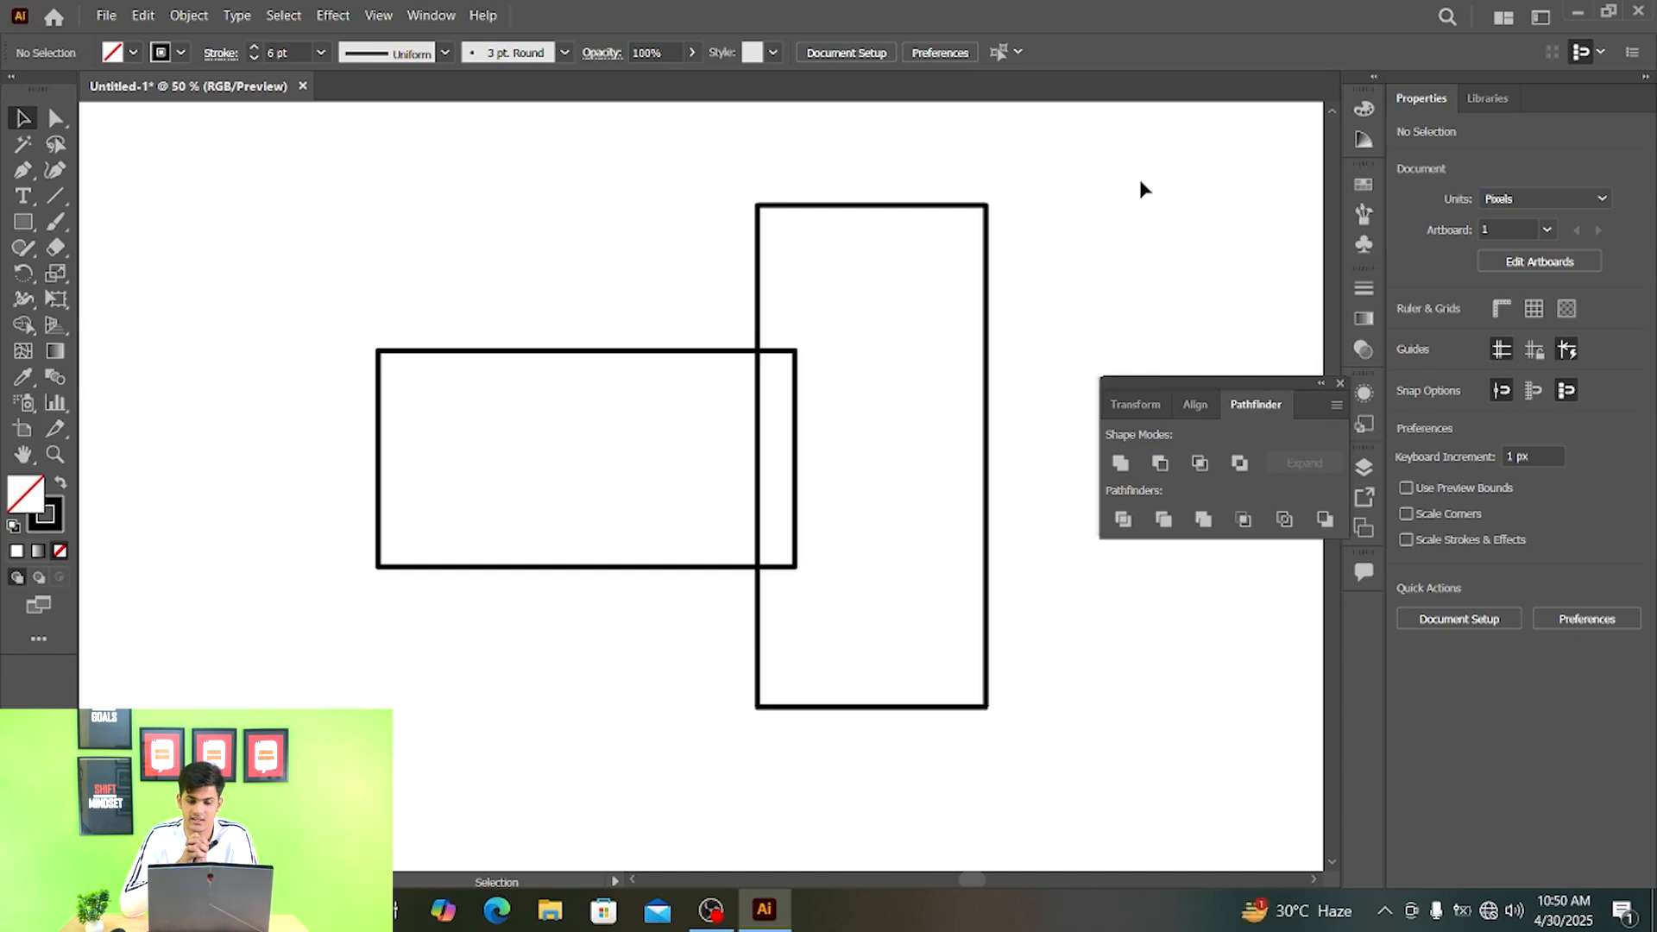
# - Restore the original rectangles and use Minus Back to cut the wide rectangle out of the tall one
pyautogui.hotkey('ctrl', 'a')
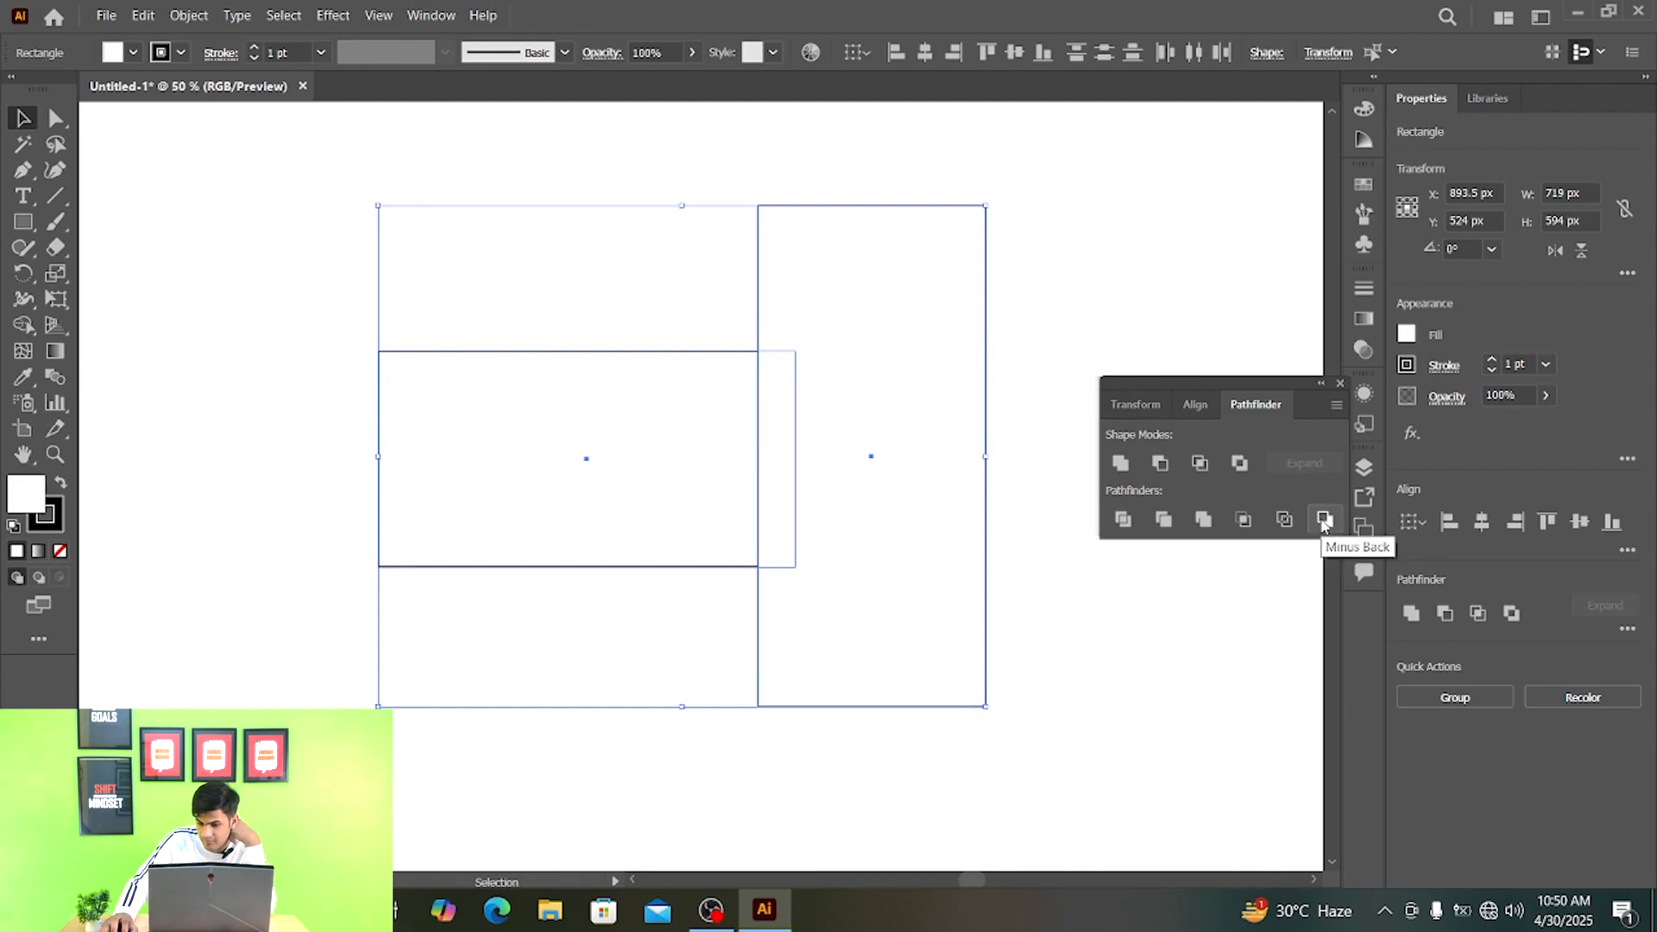
pyautogui.click(1323, 520)
pyautogui.click(1144, 249)
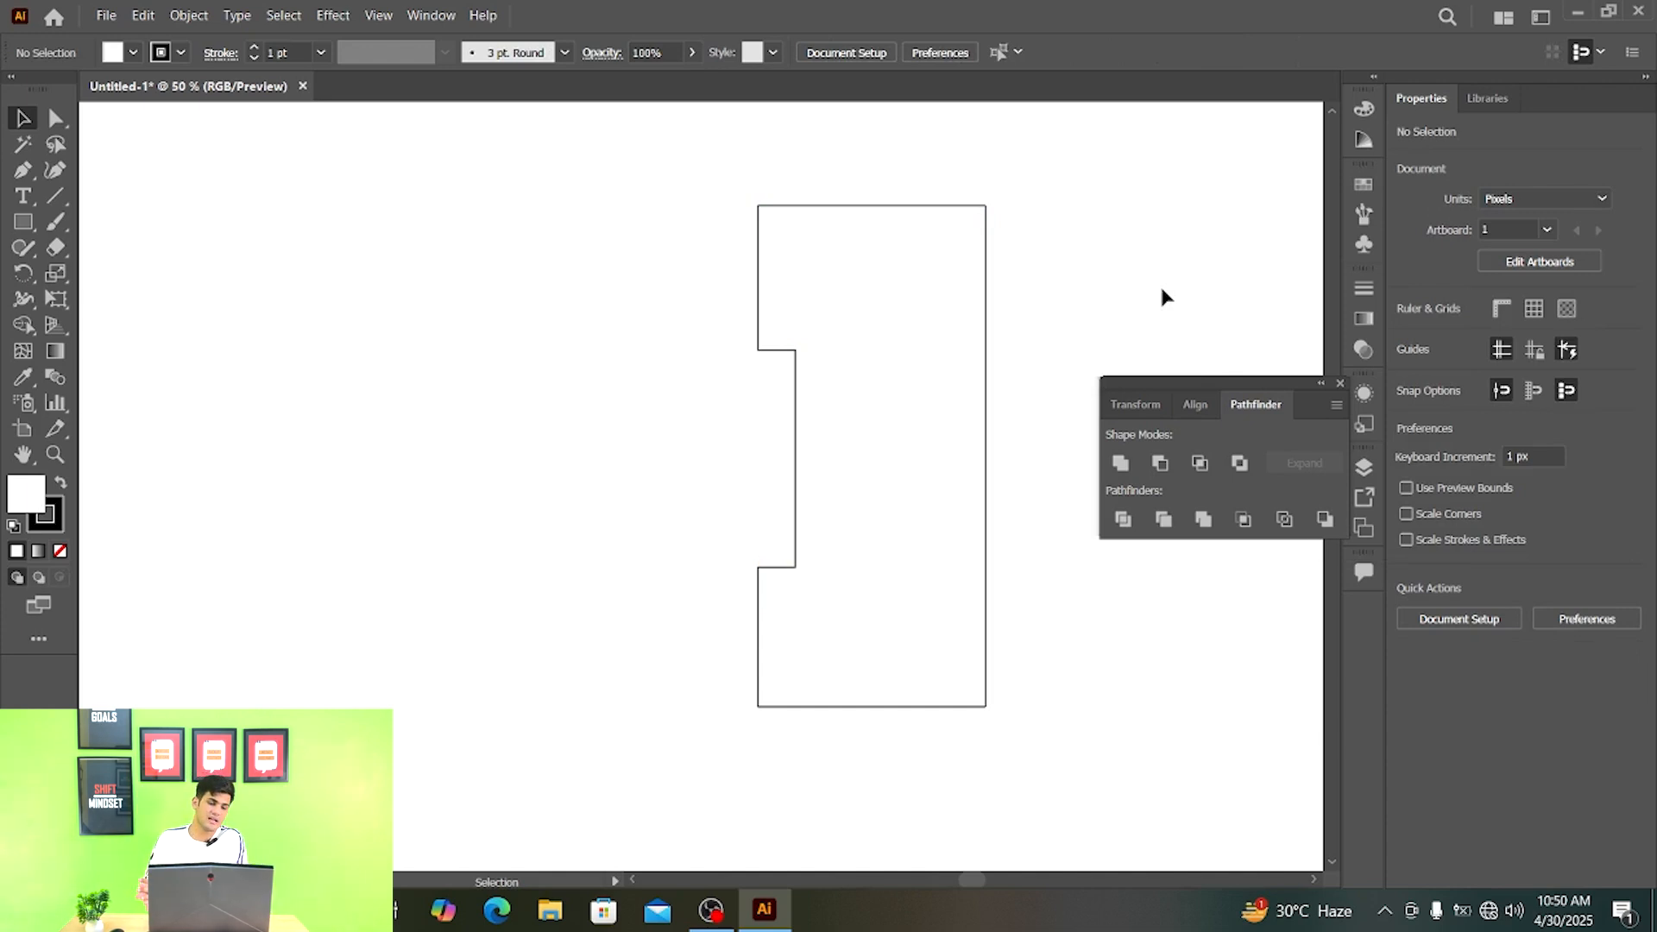
# - Undo Minus Back, apply it once more to the two rectangles, and restore the original rectangles
pyautogui.hotkey('ctrl', 'z')
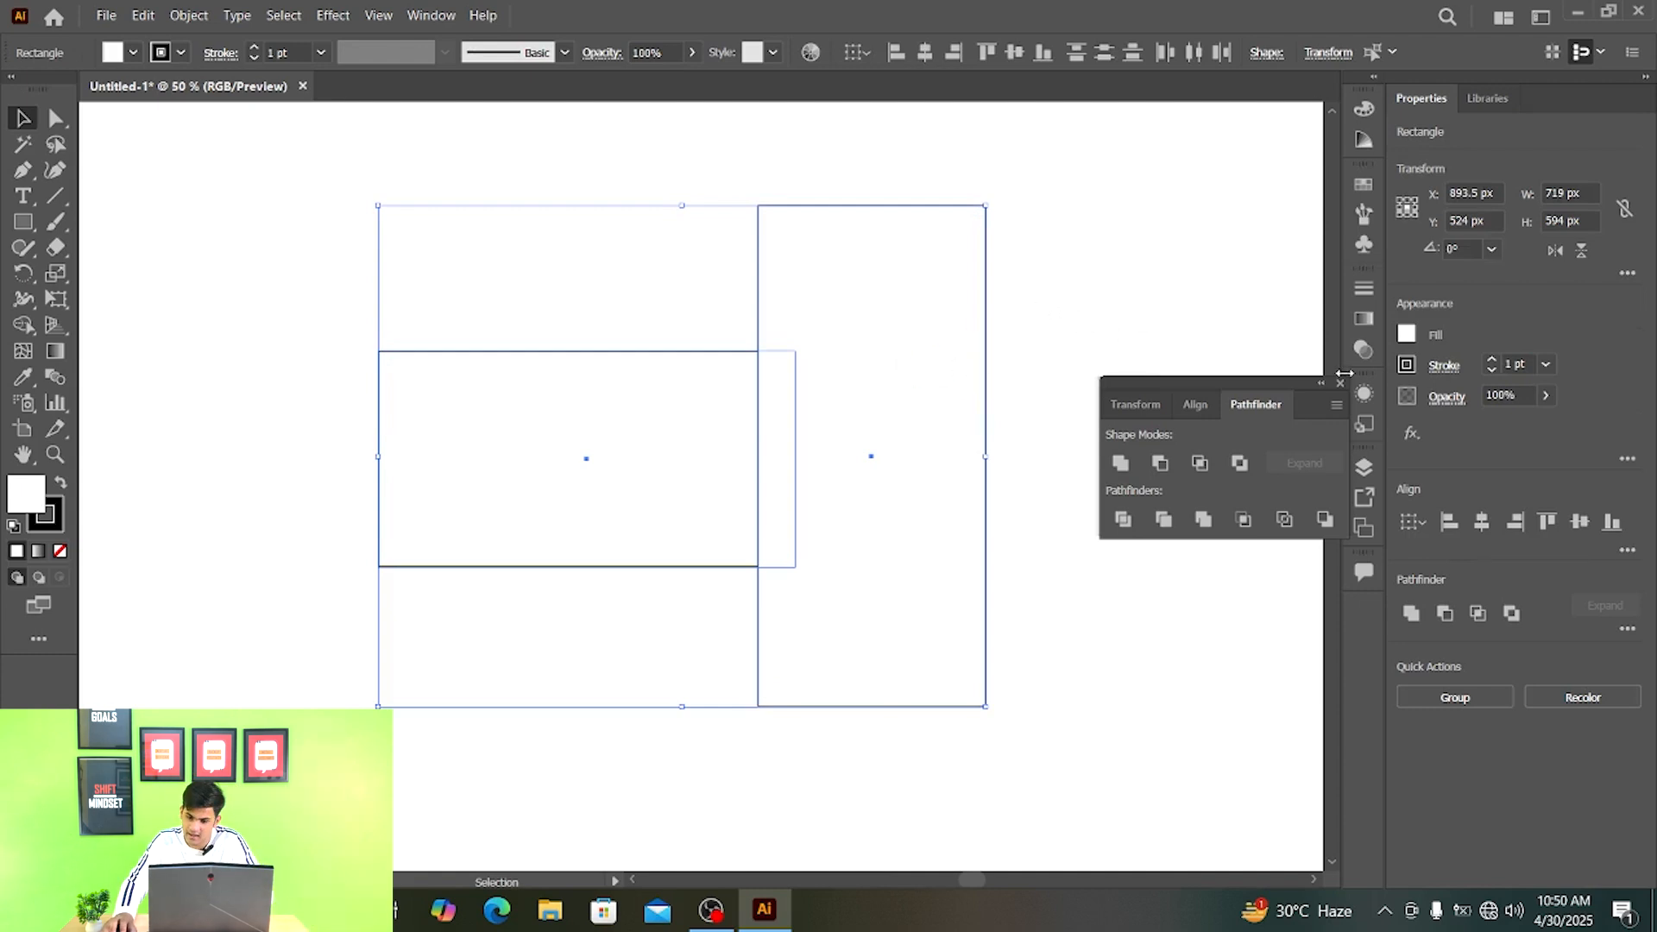
pyautogui.click(1325, 518)
pyautogui.click(1176, 281)
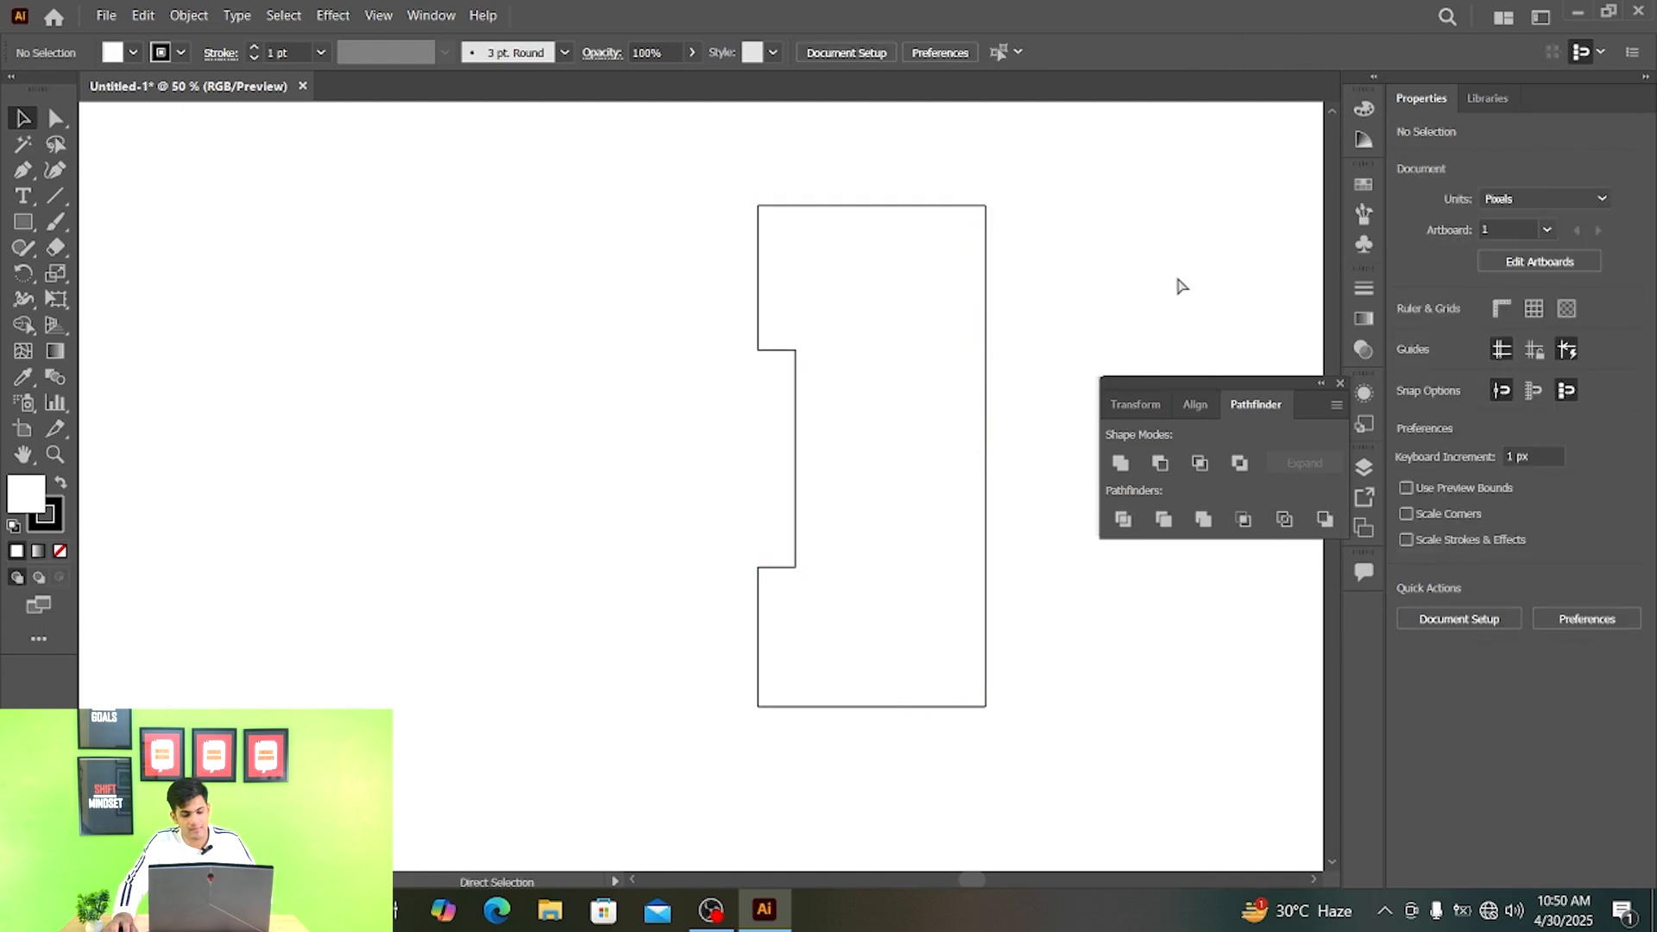
pyautogui.hotkey('ctrl', 'z')
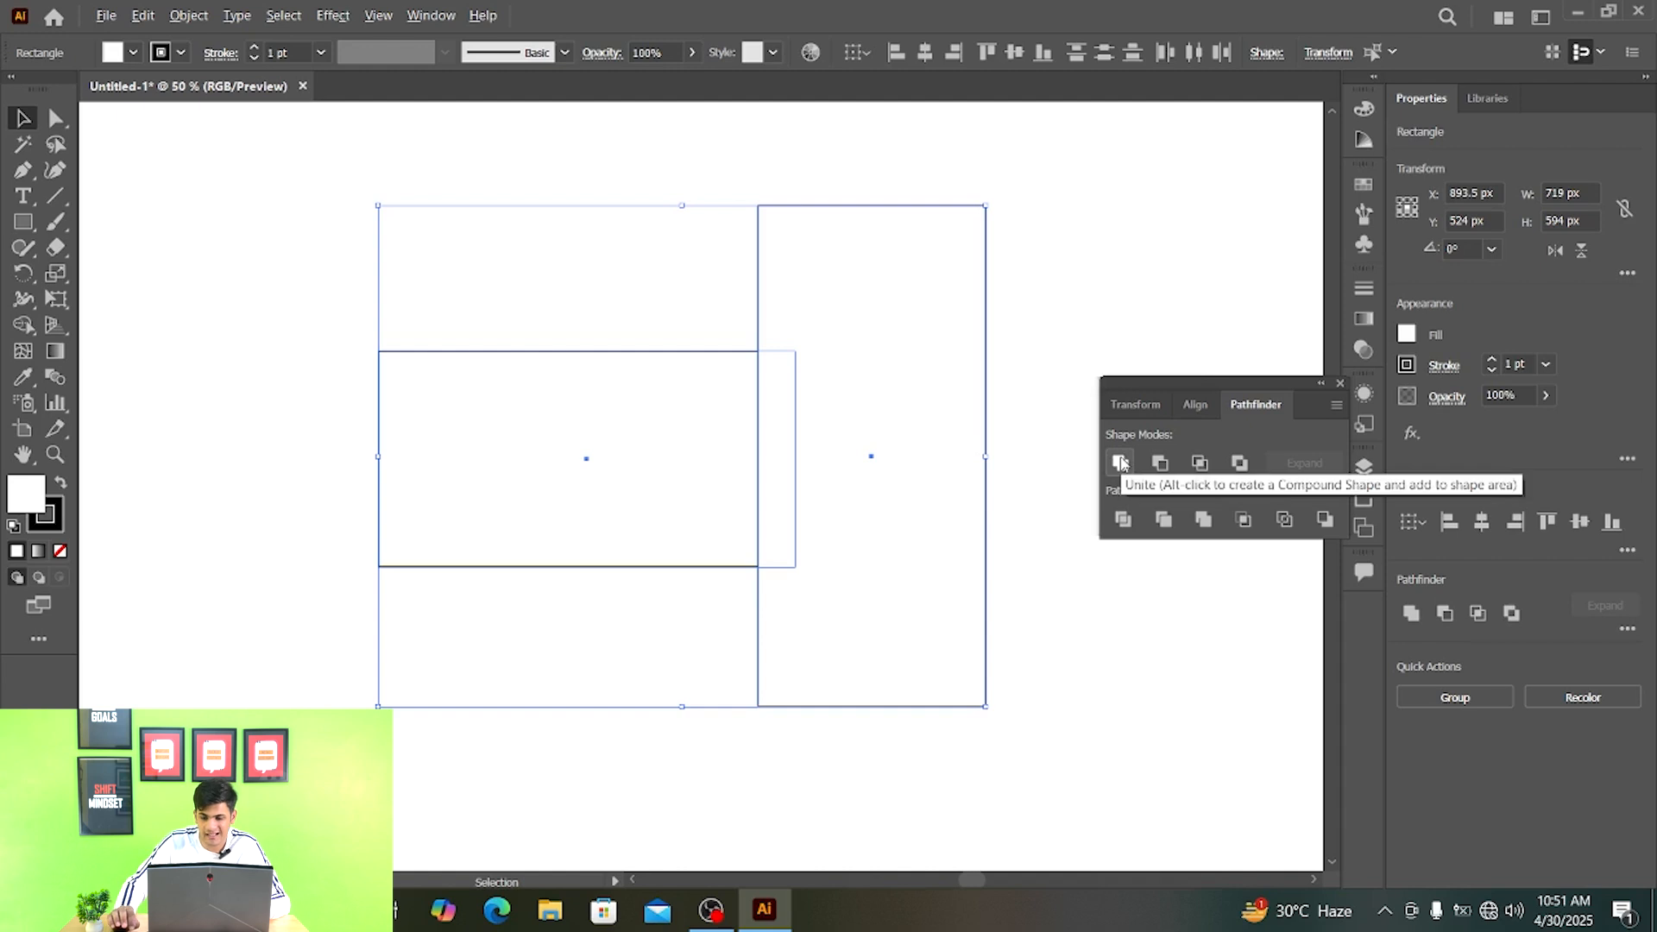
# - Combine the two selected rectangles into an editable compound shape with Unite
pyautogui.keyDown('alt'); pyautogui.click(1121, 463); pyautogui.keyUp('alt')
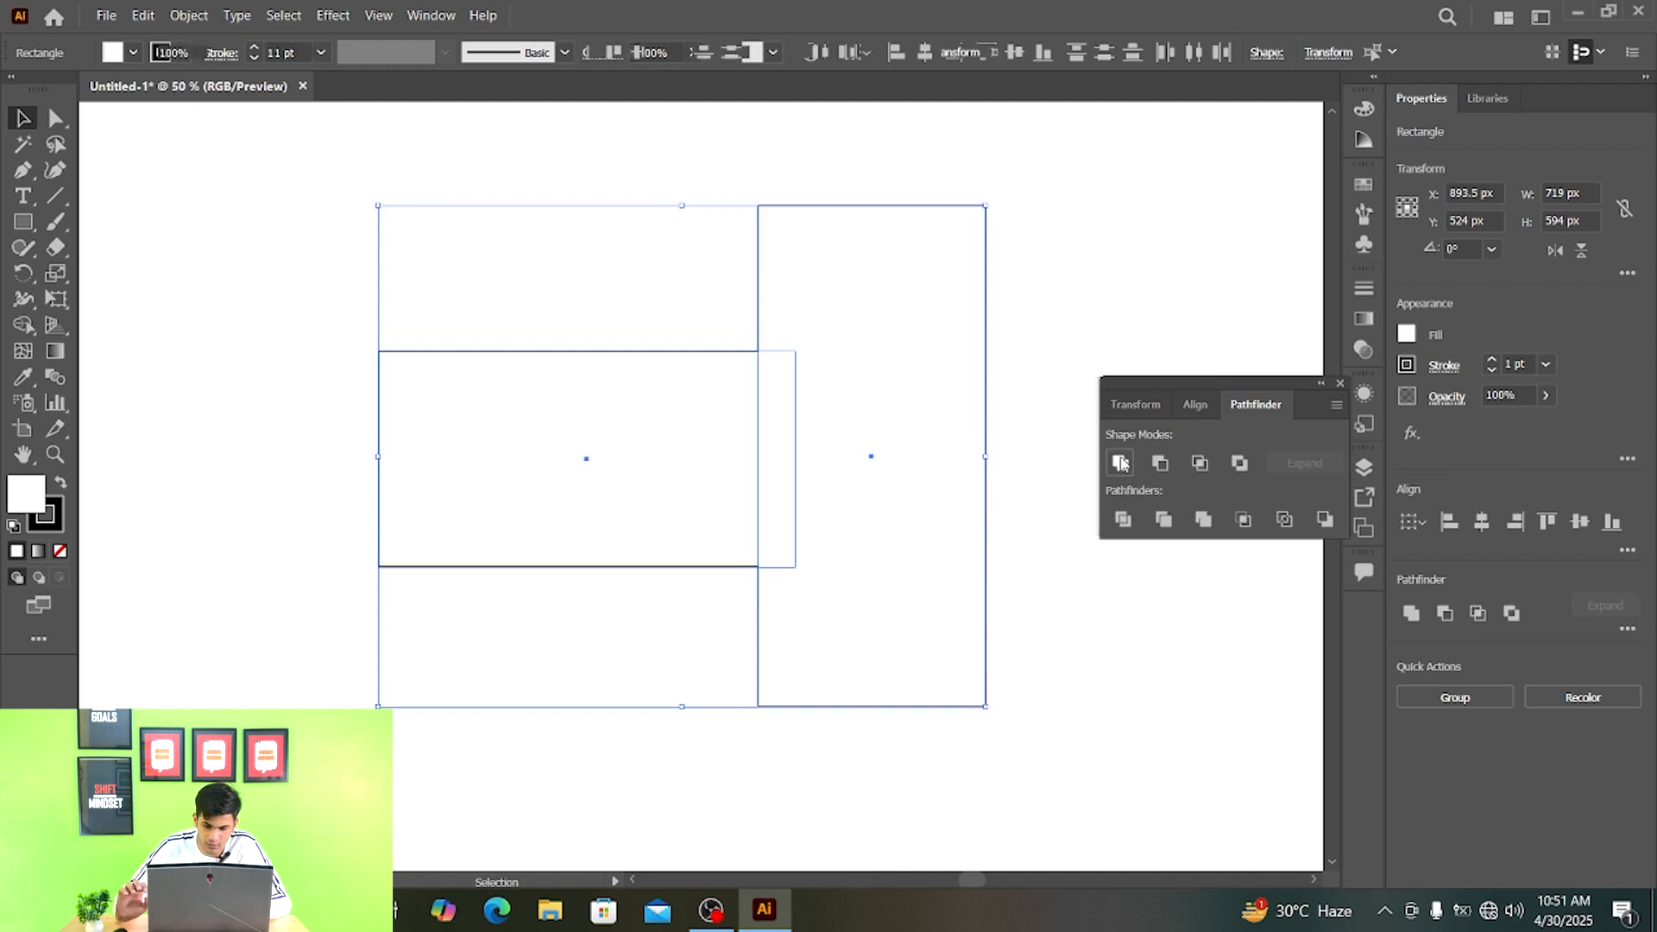
pyautogui.click(1133, 248)
pyautogui.click(962, 326)
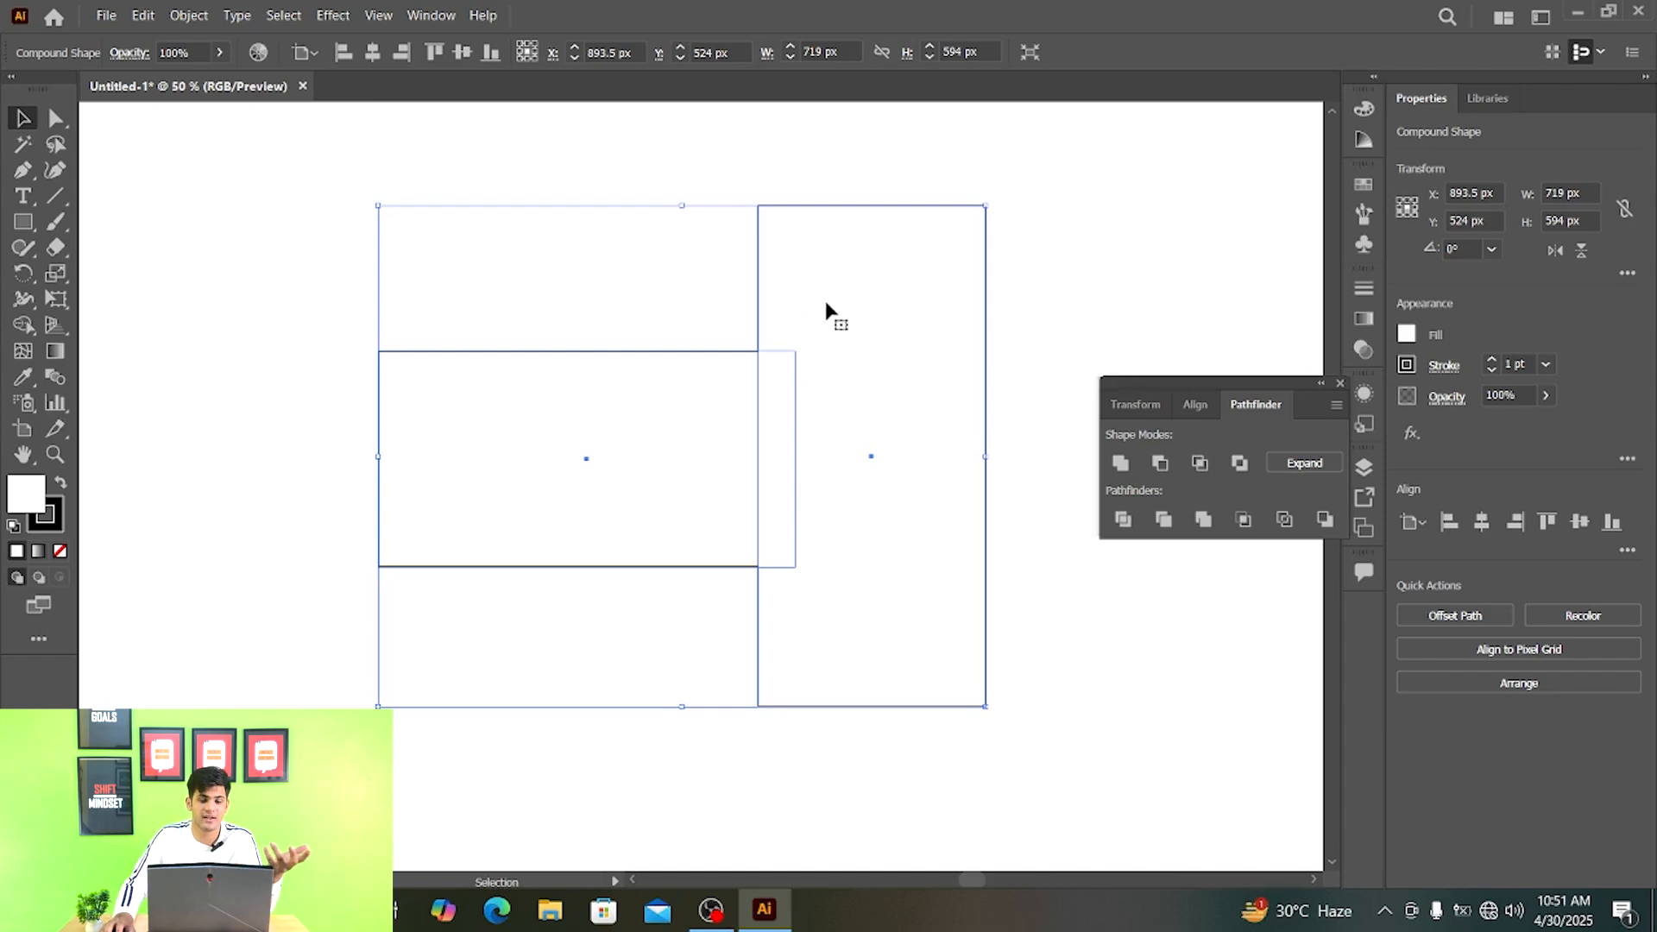
# - Select only the tall rectangle inside the united compound shape and move it over the wide rectangle
pyautogui.click(55, 118)
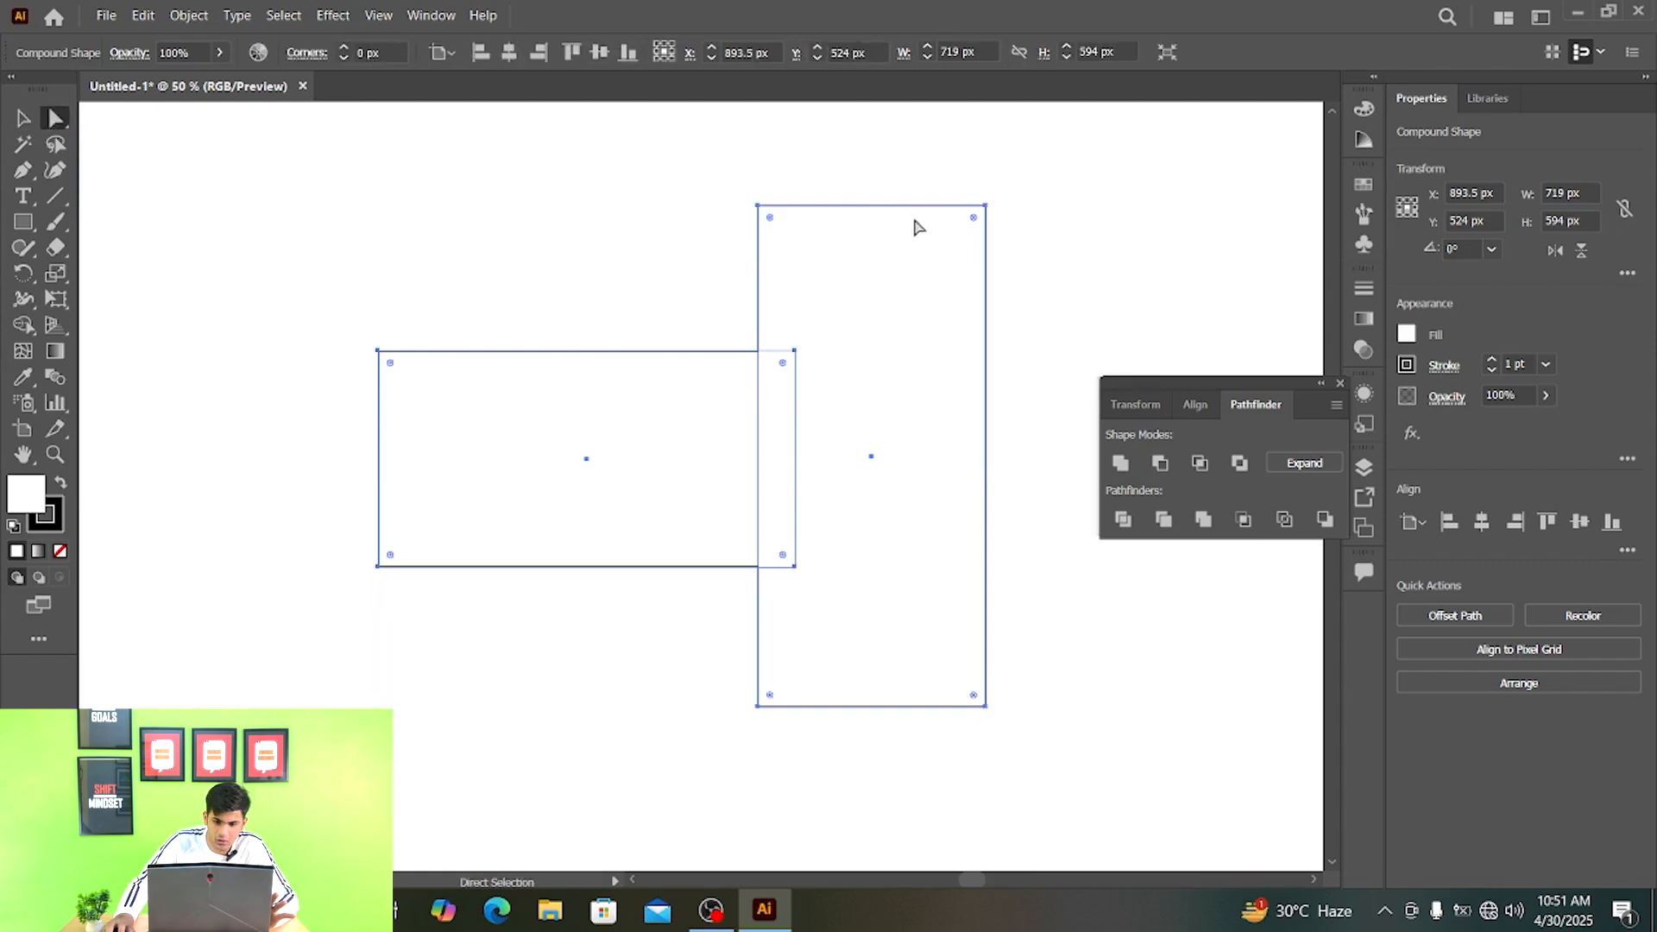
pyautogui.click(751, 175)
pyautogui.moveTo(691, 164); pyautogui.dragTo(1054, 296)
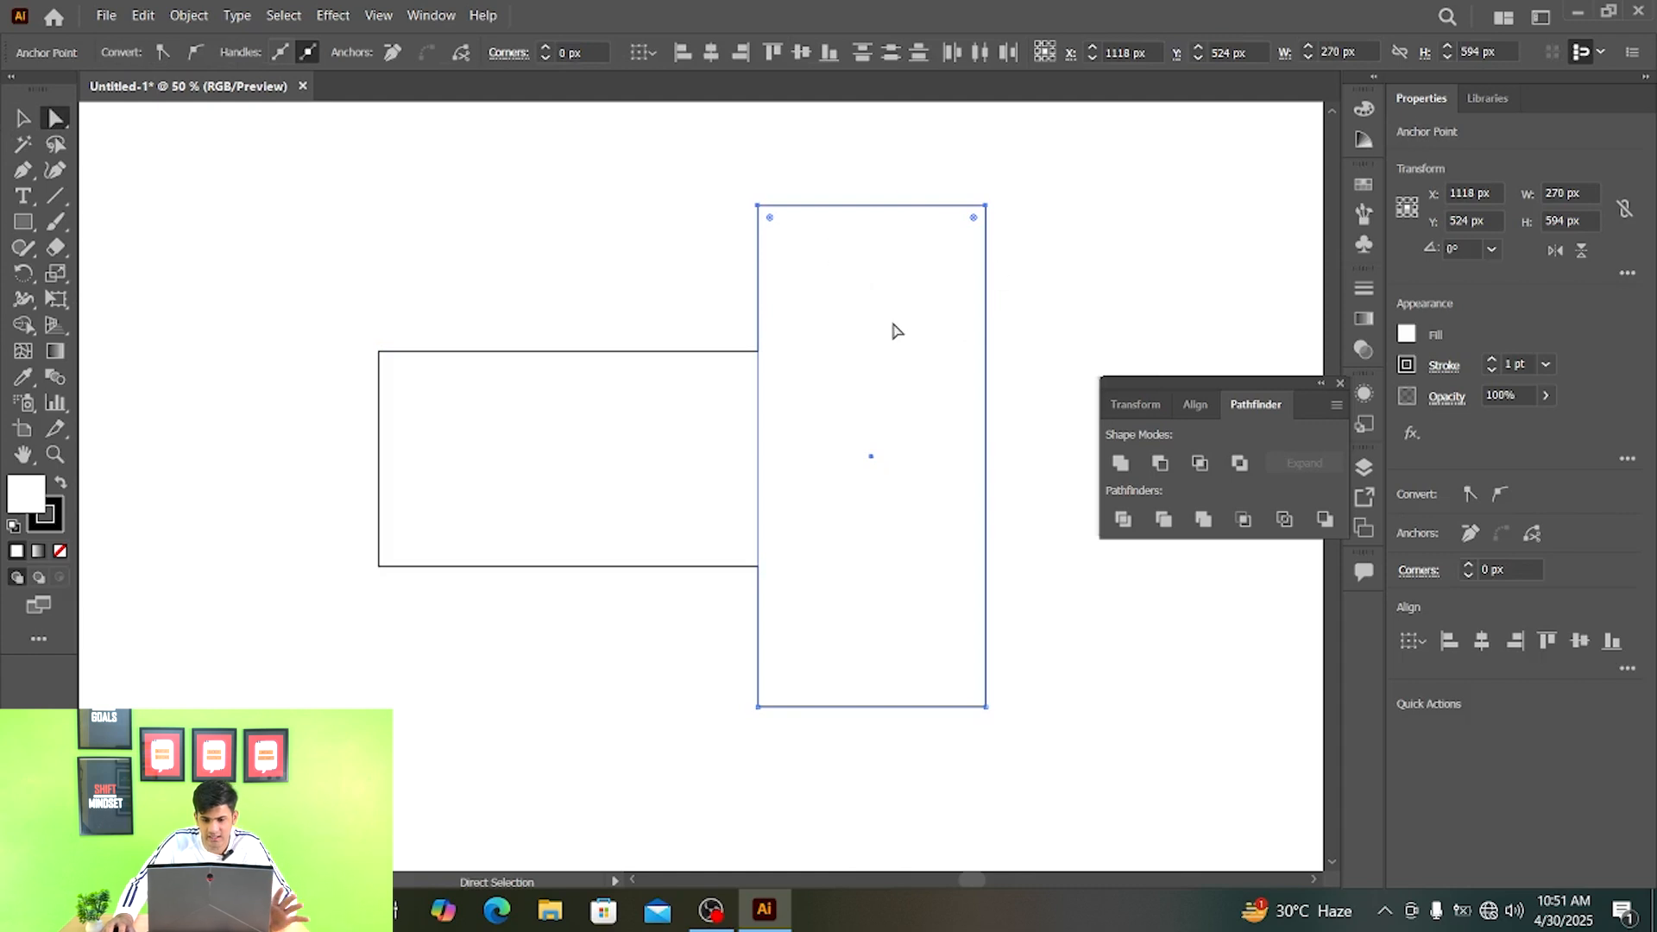
pyautogui.moveTo(895, 329); pyautogui.dragTo(608, 340)
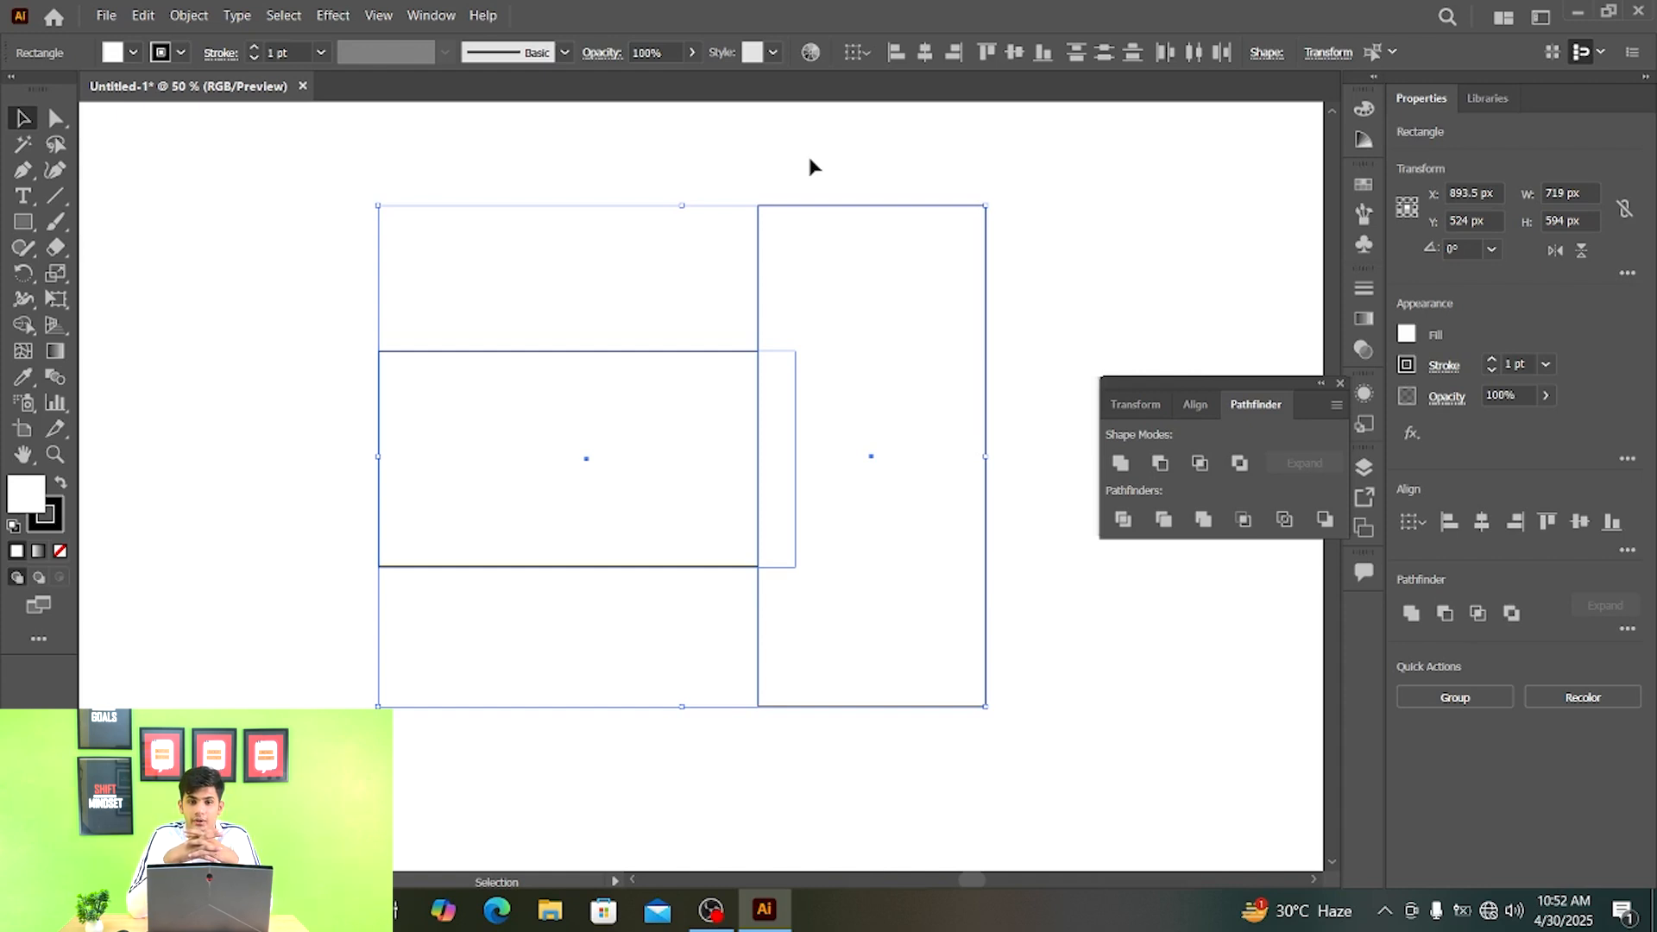
# - Subtract the tall rectangle from the wide one as an editable compound shape with Minus Front
pyautogui.click(1157, 465)
pyautogui.click(1039, 262)
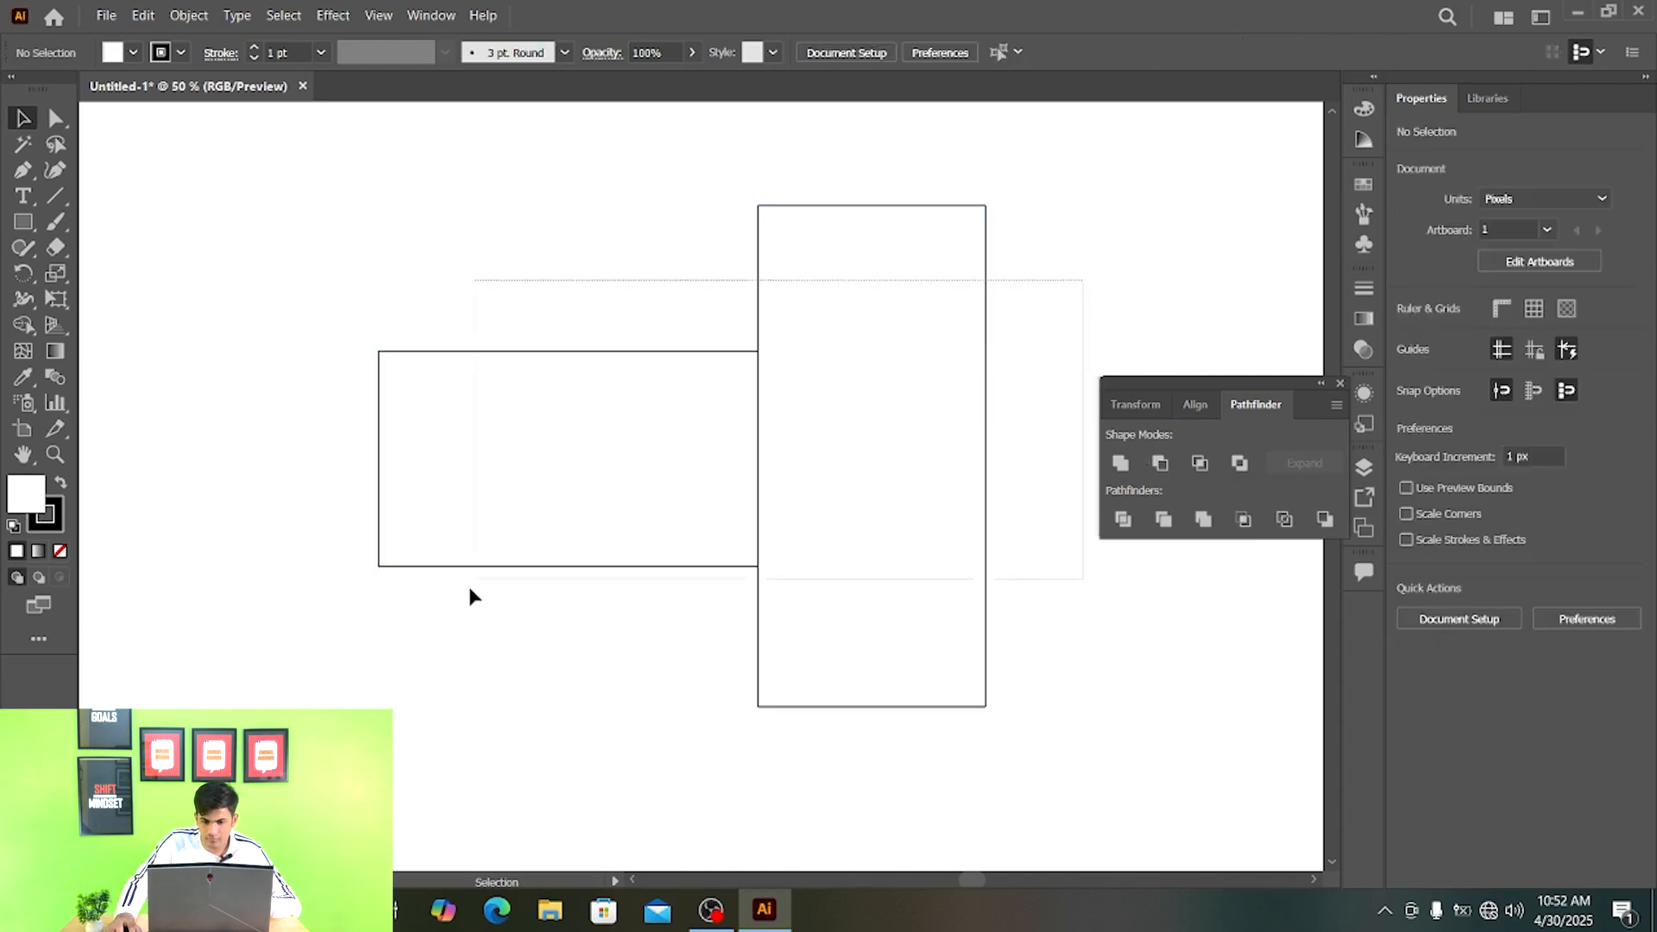
pyautogui.hotkey('ctrl', 'z')
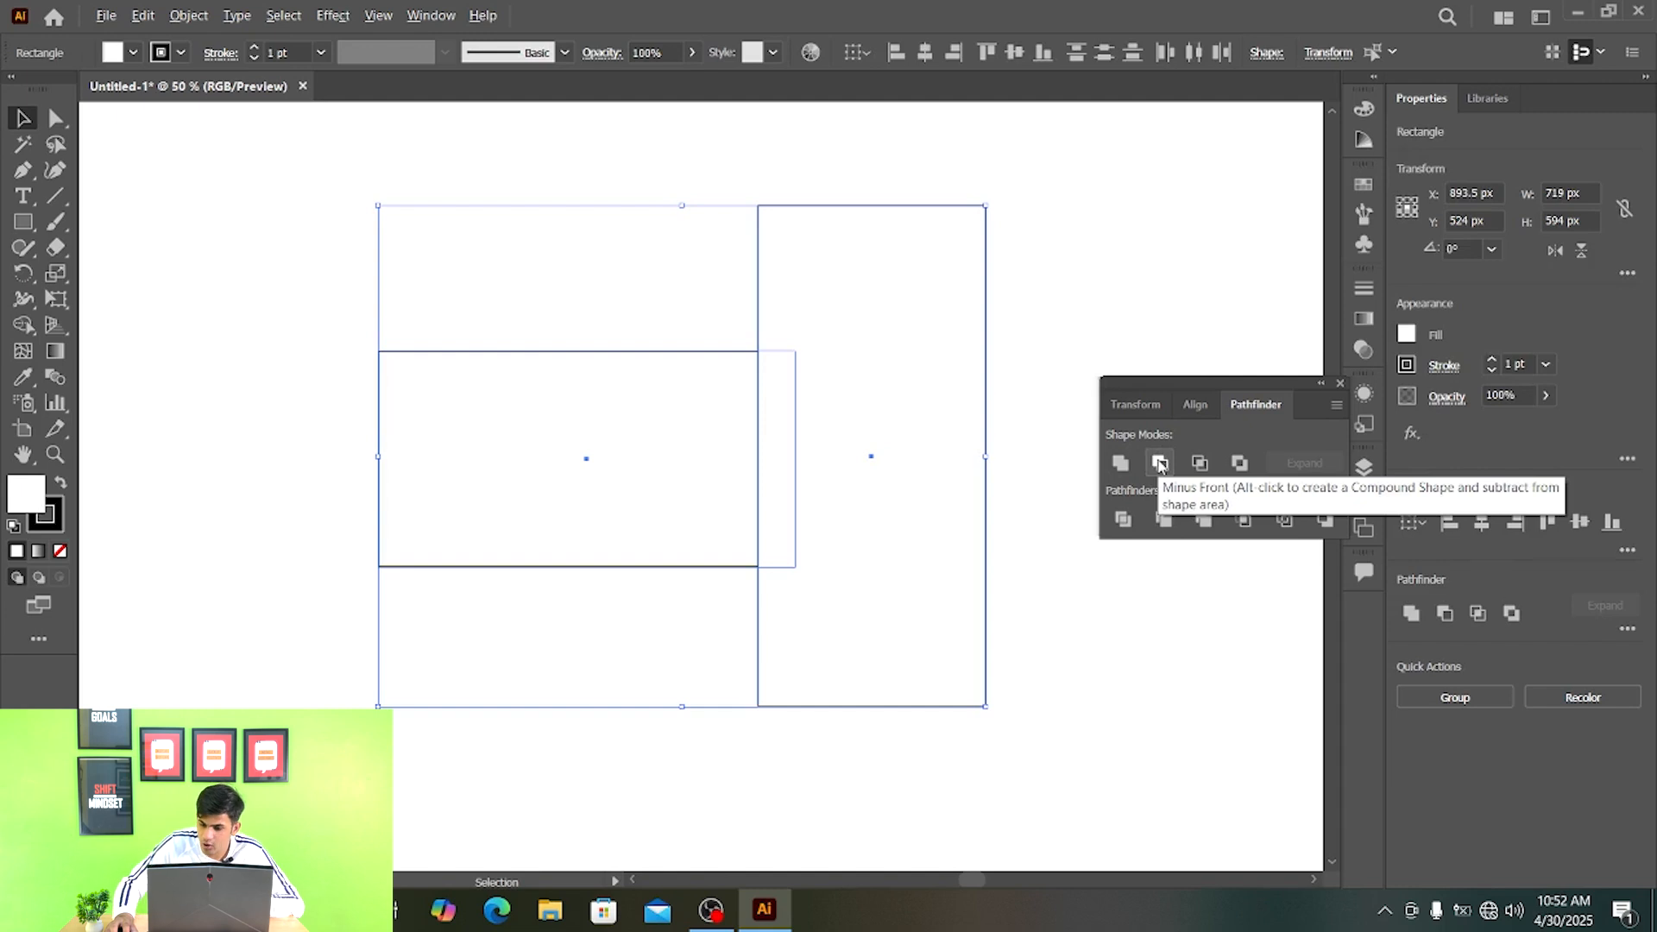
pyautogui.keyDown('alt'); pyautogui.click(1159, 464); pyautogui.keyUp('alt')
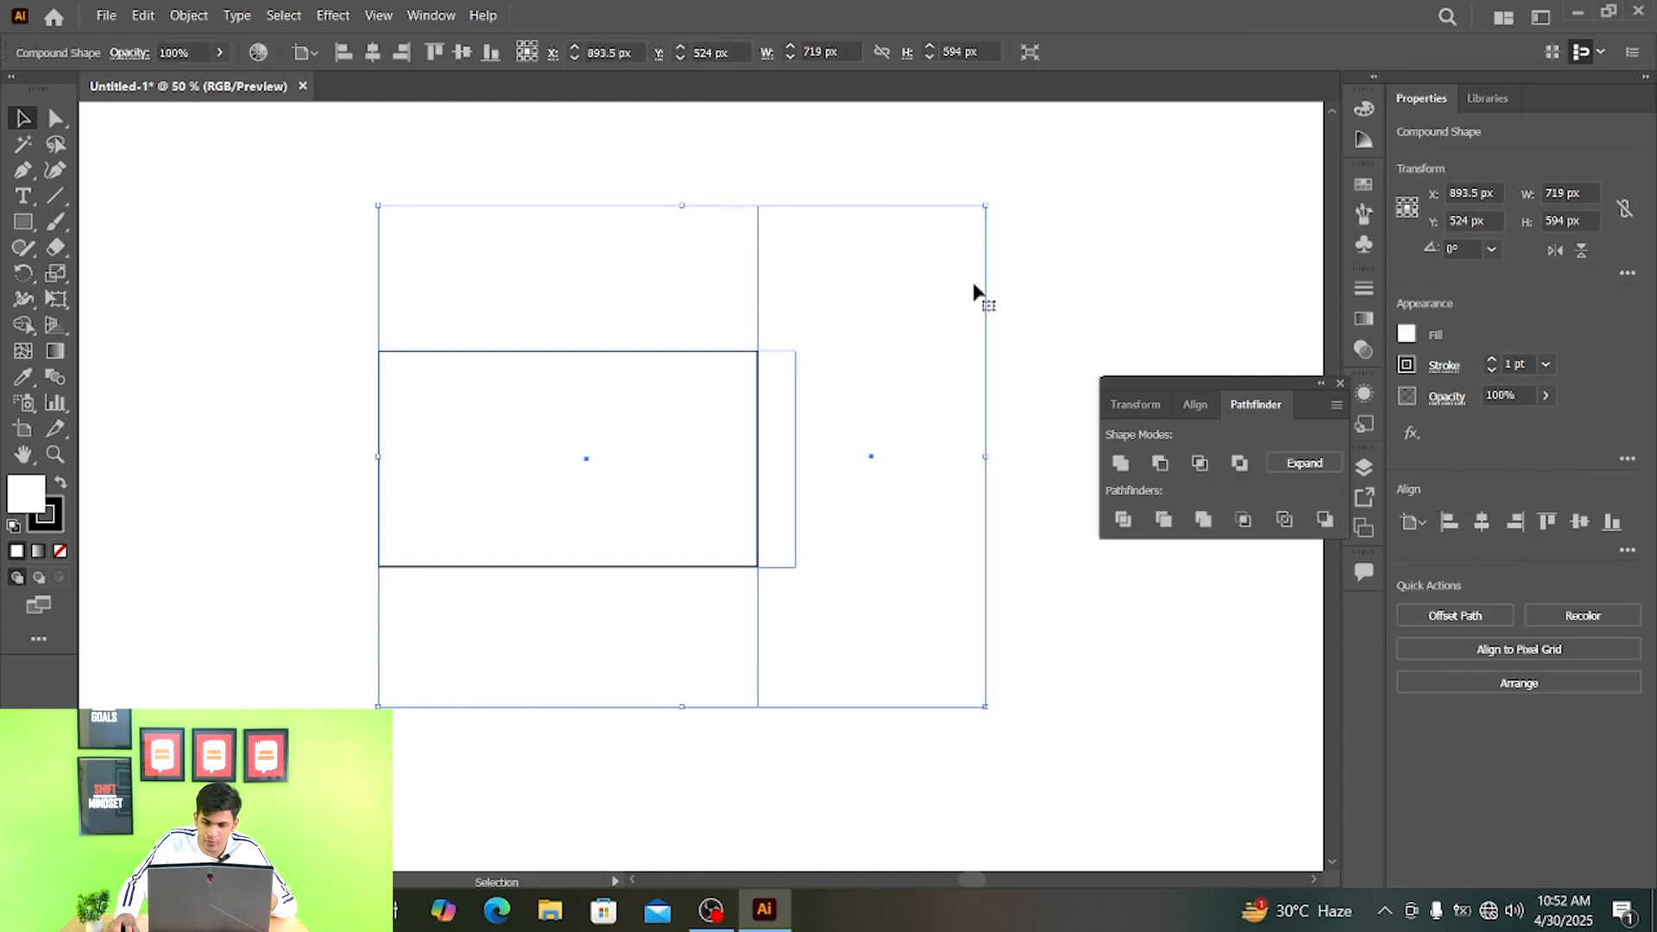
pyautogui.click(1131, 248)
pyautogui.moveTo(1073, 197); pyautogui.dragTo(451, 565)
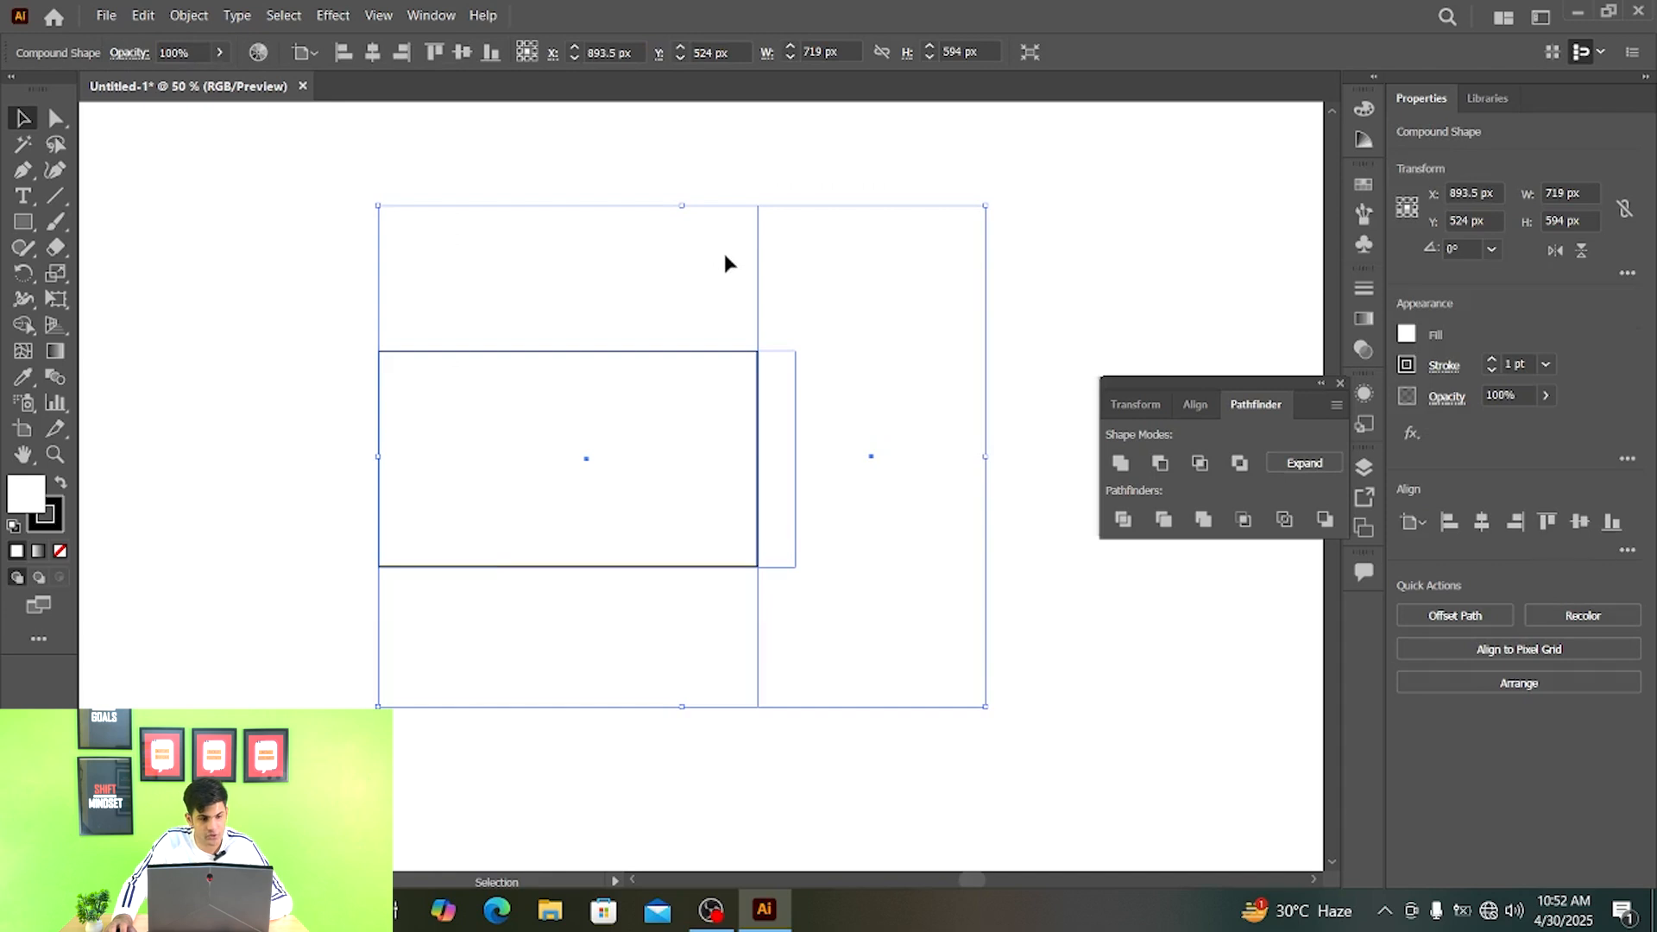
# - Reposition the two rectangles inside the compound shape so the tall one cuts through the middle of the wide one
pyautogui.press('a')
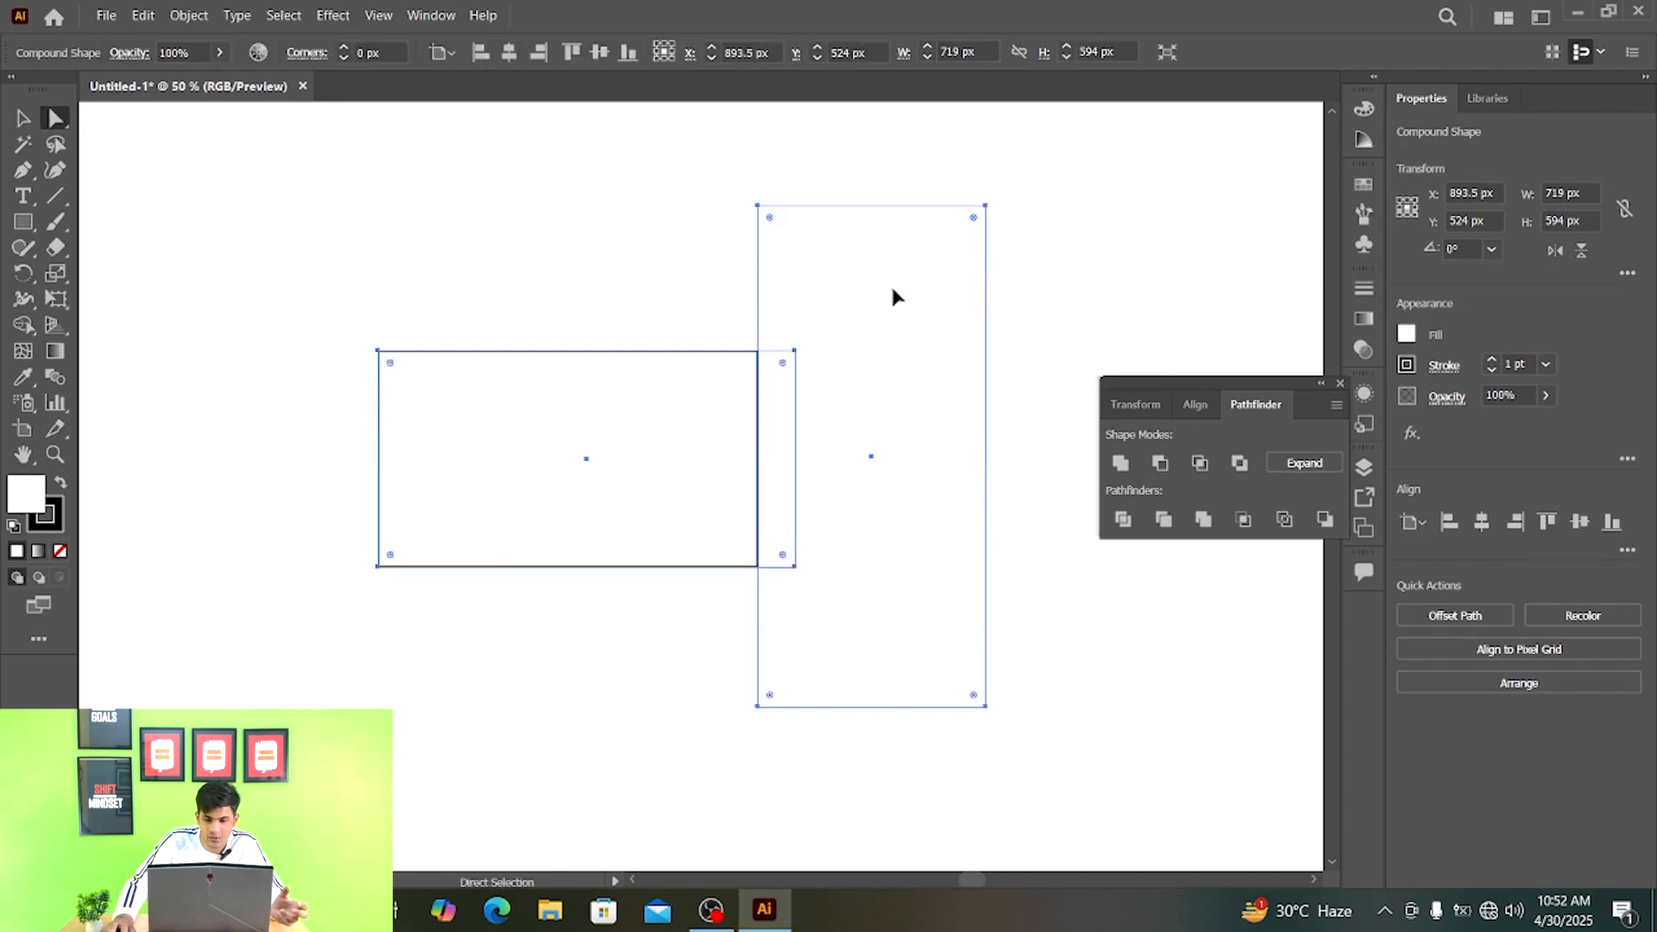
pyautogui.moveTo(894, 290); pyautogui.dragTo(844, 281)
pyautogui.moveTo(597, 430); pyautogui.dragTo(618, 441)
pyautogui.click(658, 224)
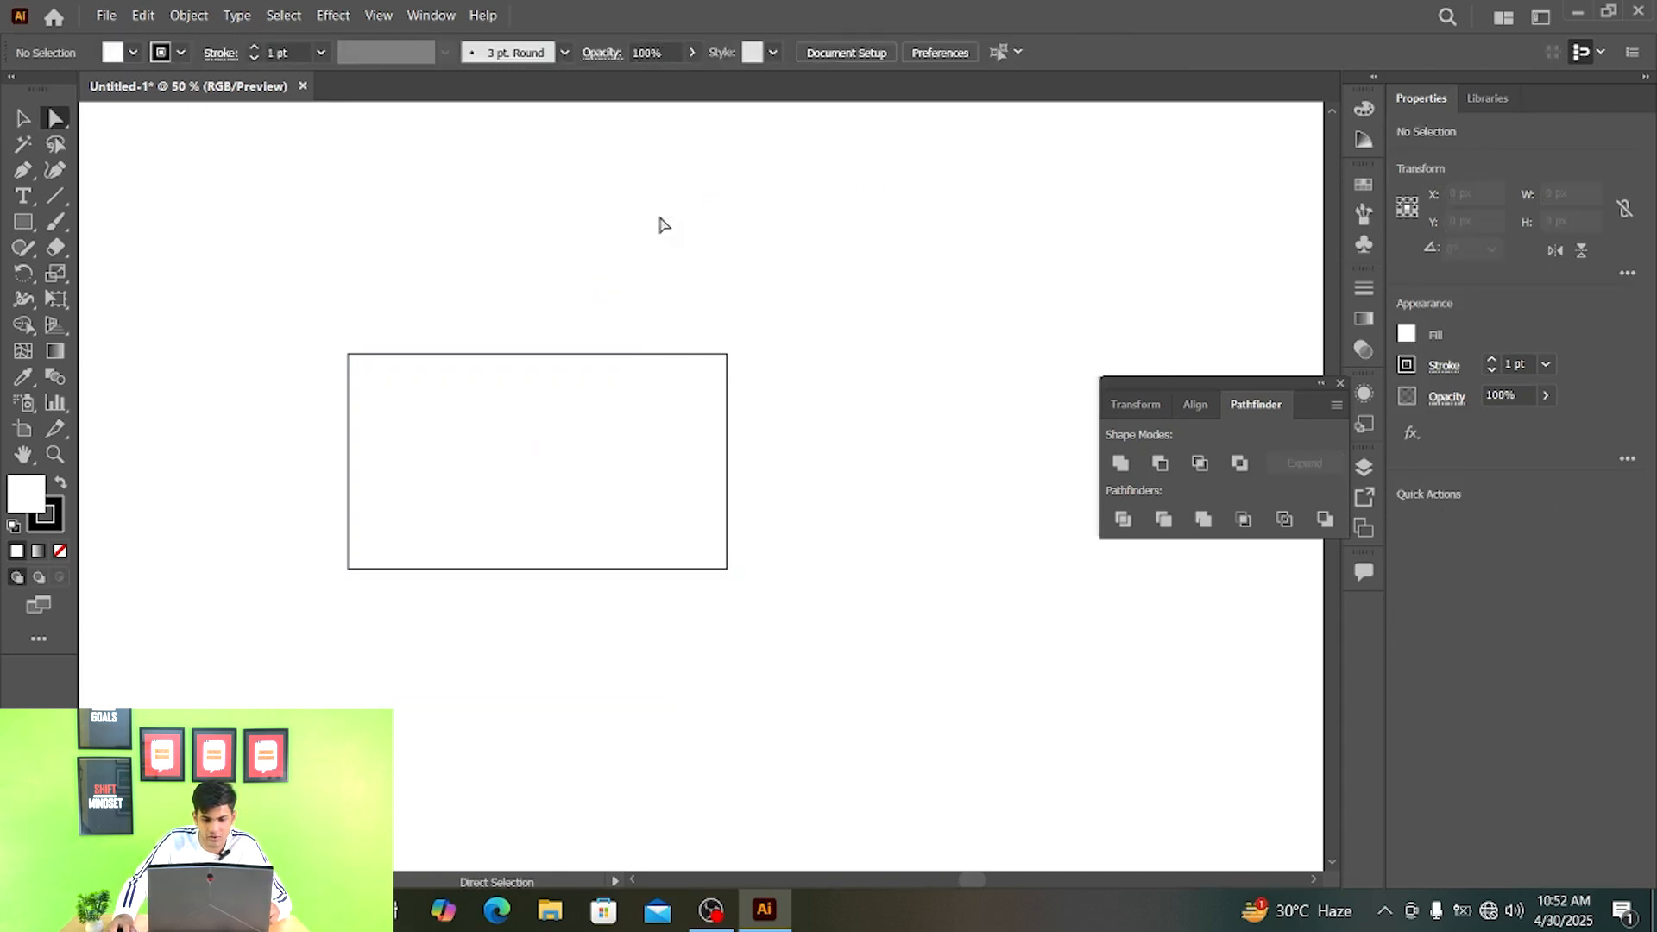
pyautogui.moveTo(729, 313); pyautogui.dragTo(595, 371)
pyautogui.press('v')
pyautogui.click(964, 235)
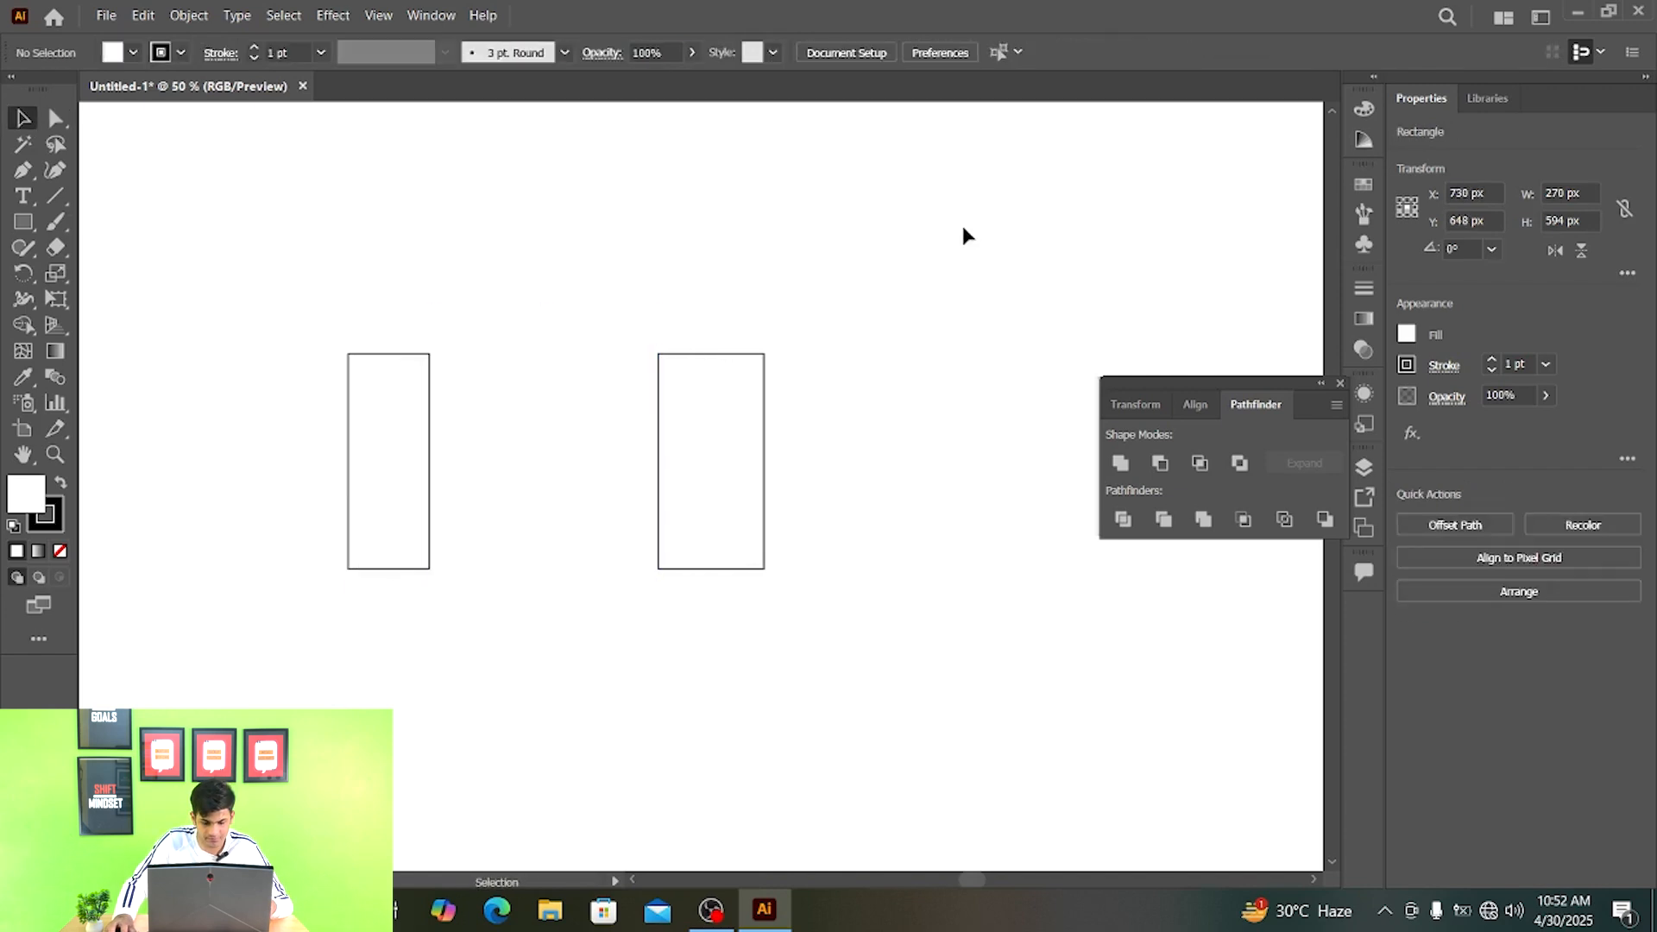
# - Delete all artwork and draw a circle about 358 px in diameter near the middle of the artboard
pyautogui.hotkey('ctrl', 'a')
pyautogui.press('Delete')
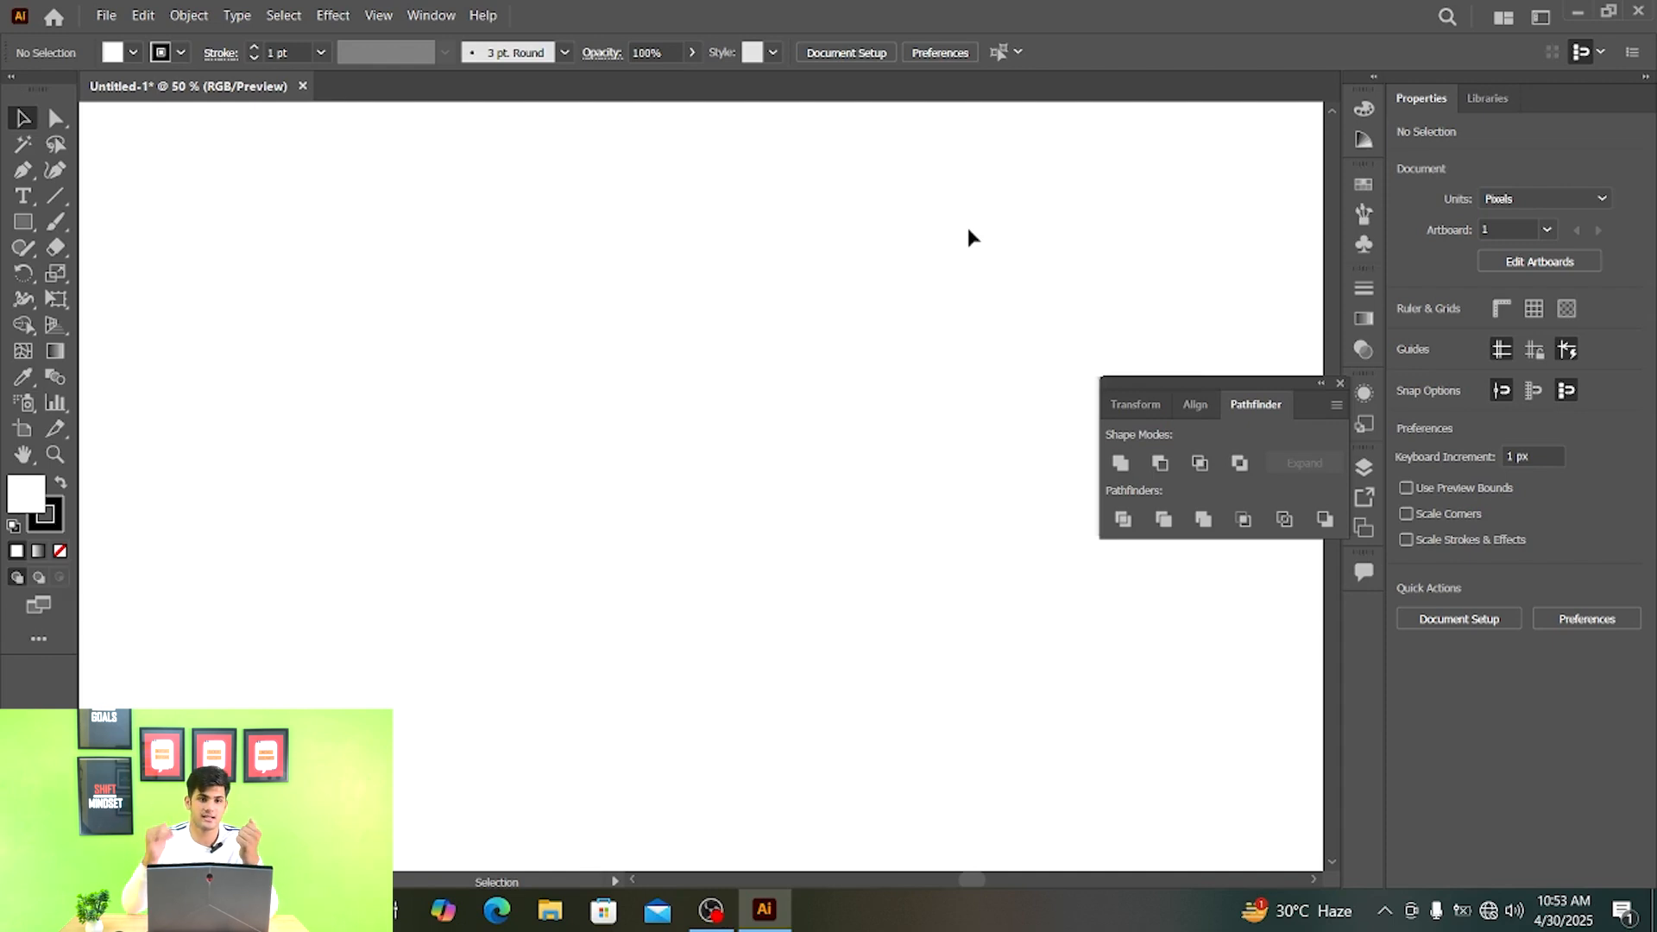
pyautogui.press('m')
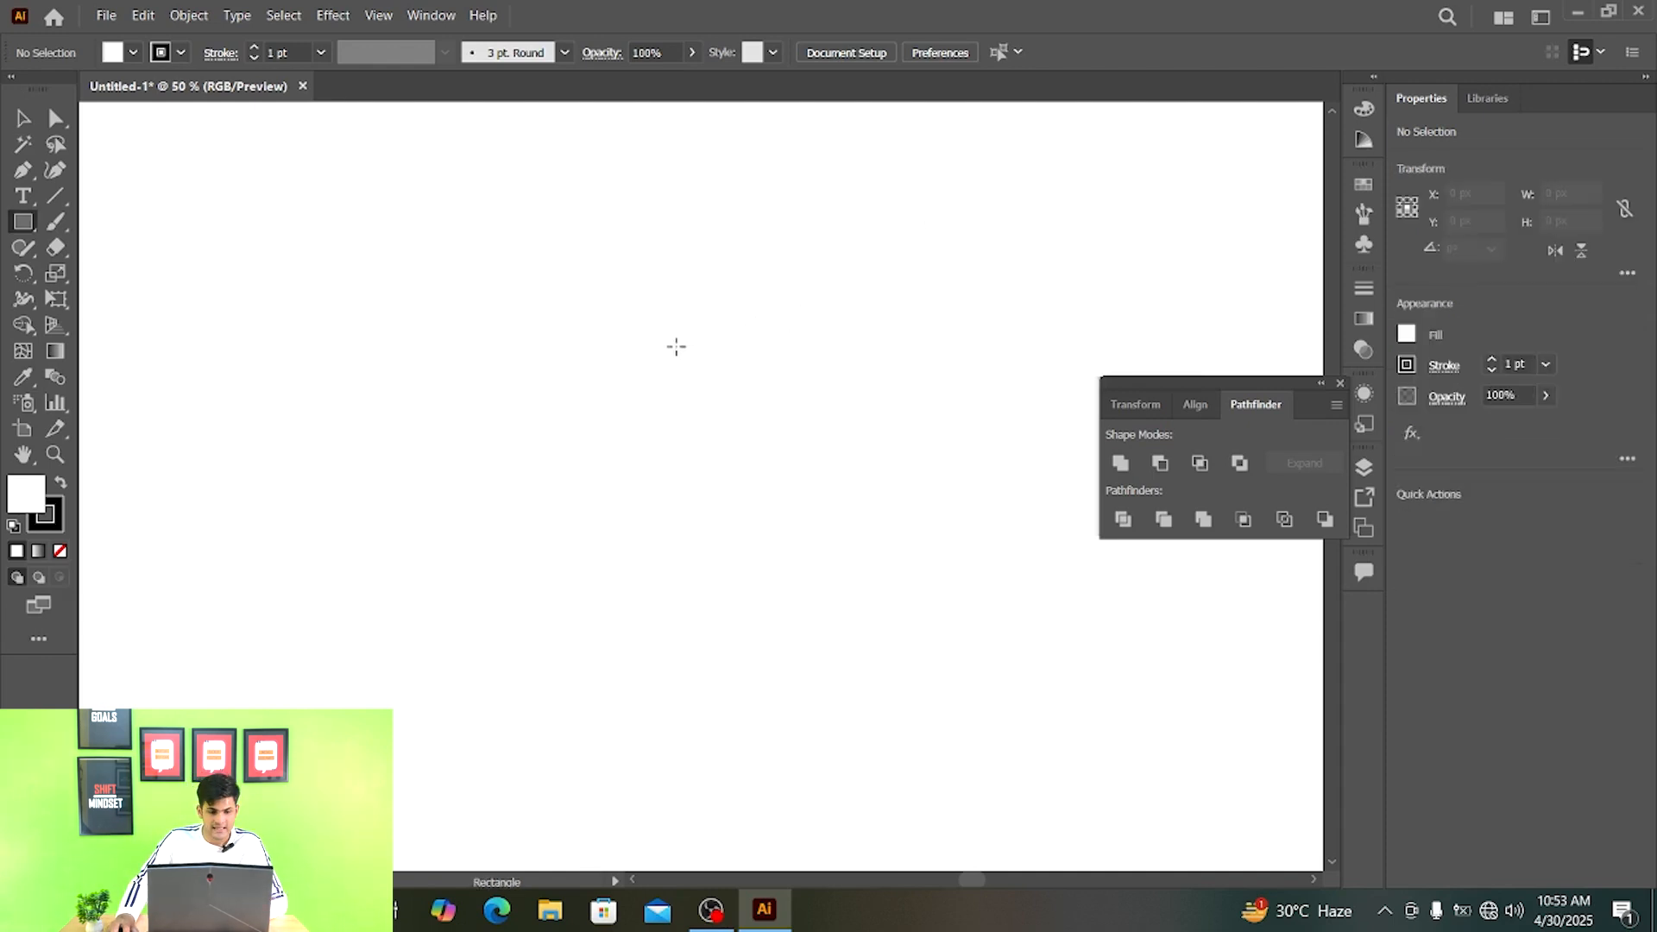
pyautogui.press('l')
pyautogui.moveTo(630, 332); pyautogui.dragTo(928, 594)
pyautogui.press('v')
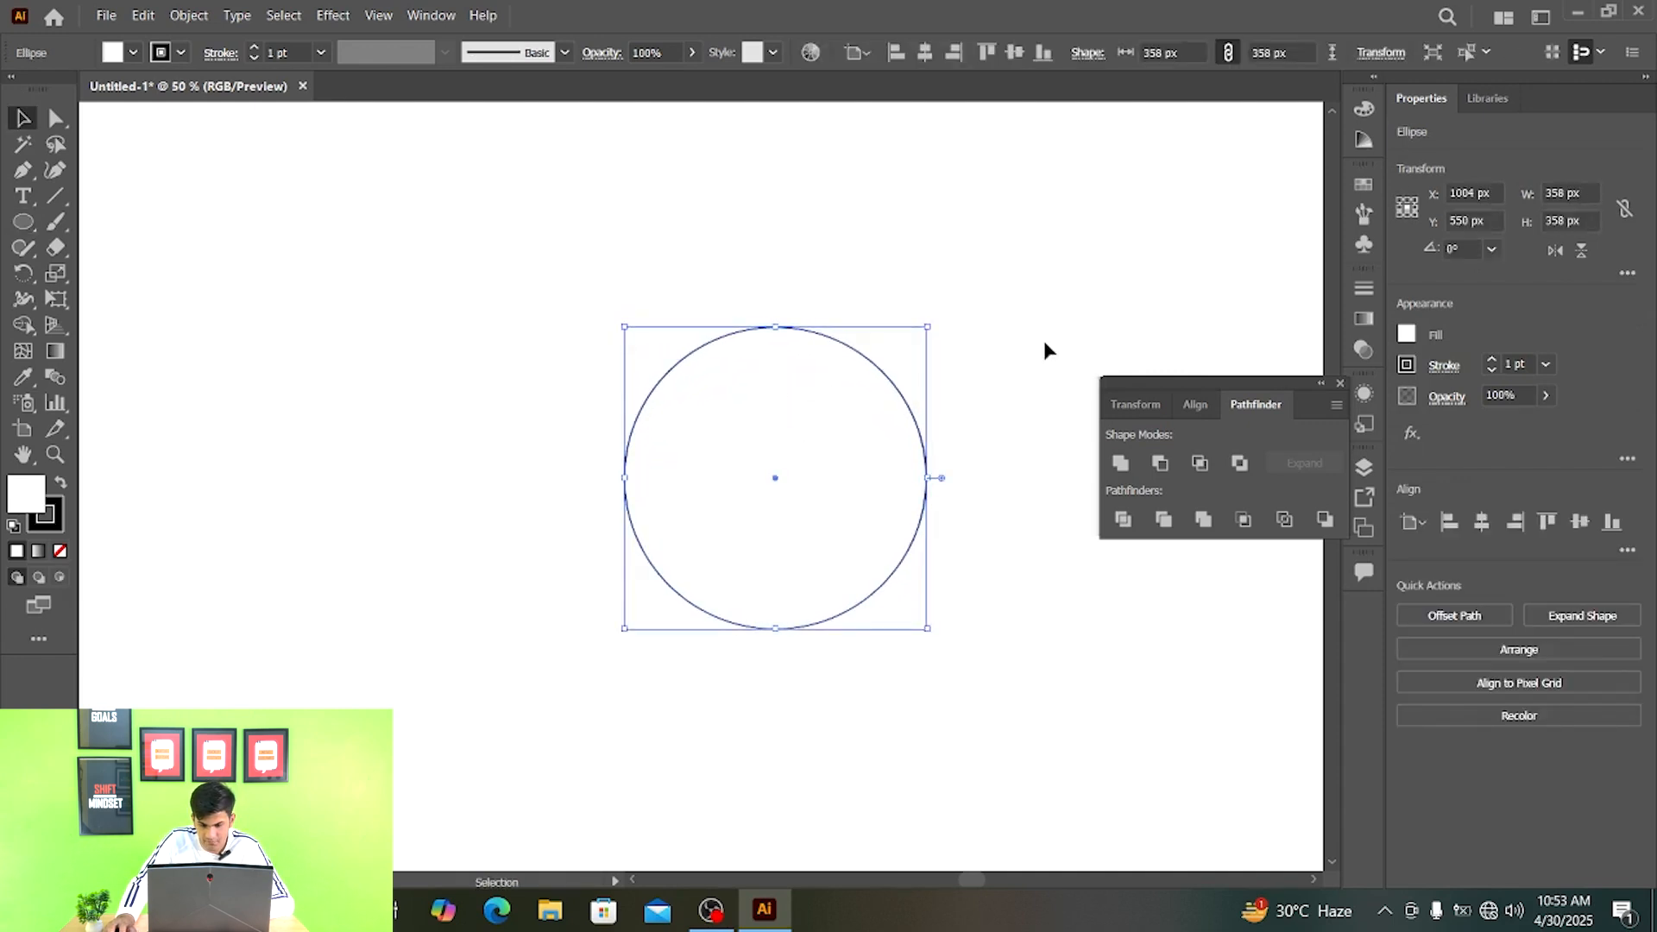
pyautogui.click(1045, 347)
# - Draw an upright ellipse about 43 by 76 px straddling the top edge of the circle
pyautogui.scroll(3, 762, 351)
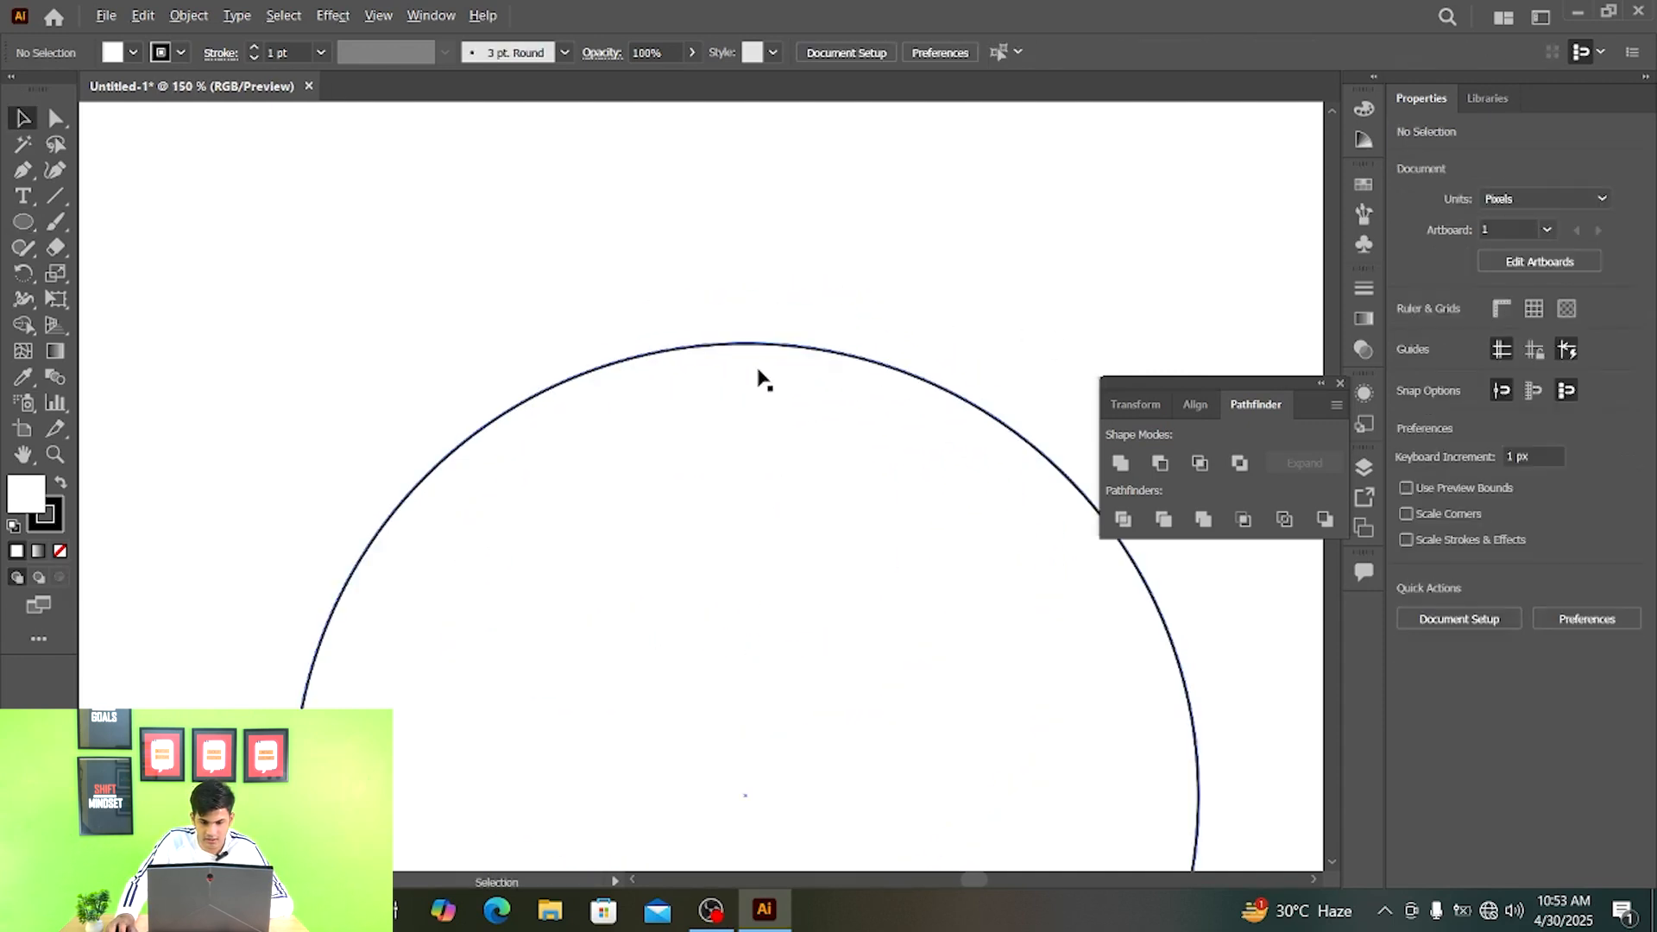
pyautogui.press('l')
pyautogui.moveTo(733, 249); pyautogui.dragTo(789, 375)
pyautogui.press('v')
pyautogui.click(884, 258)
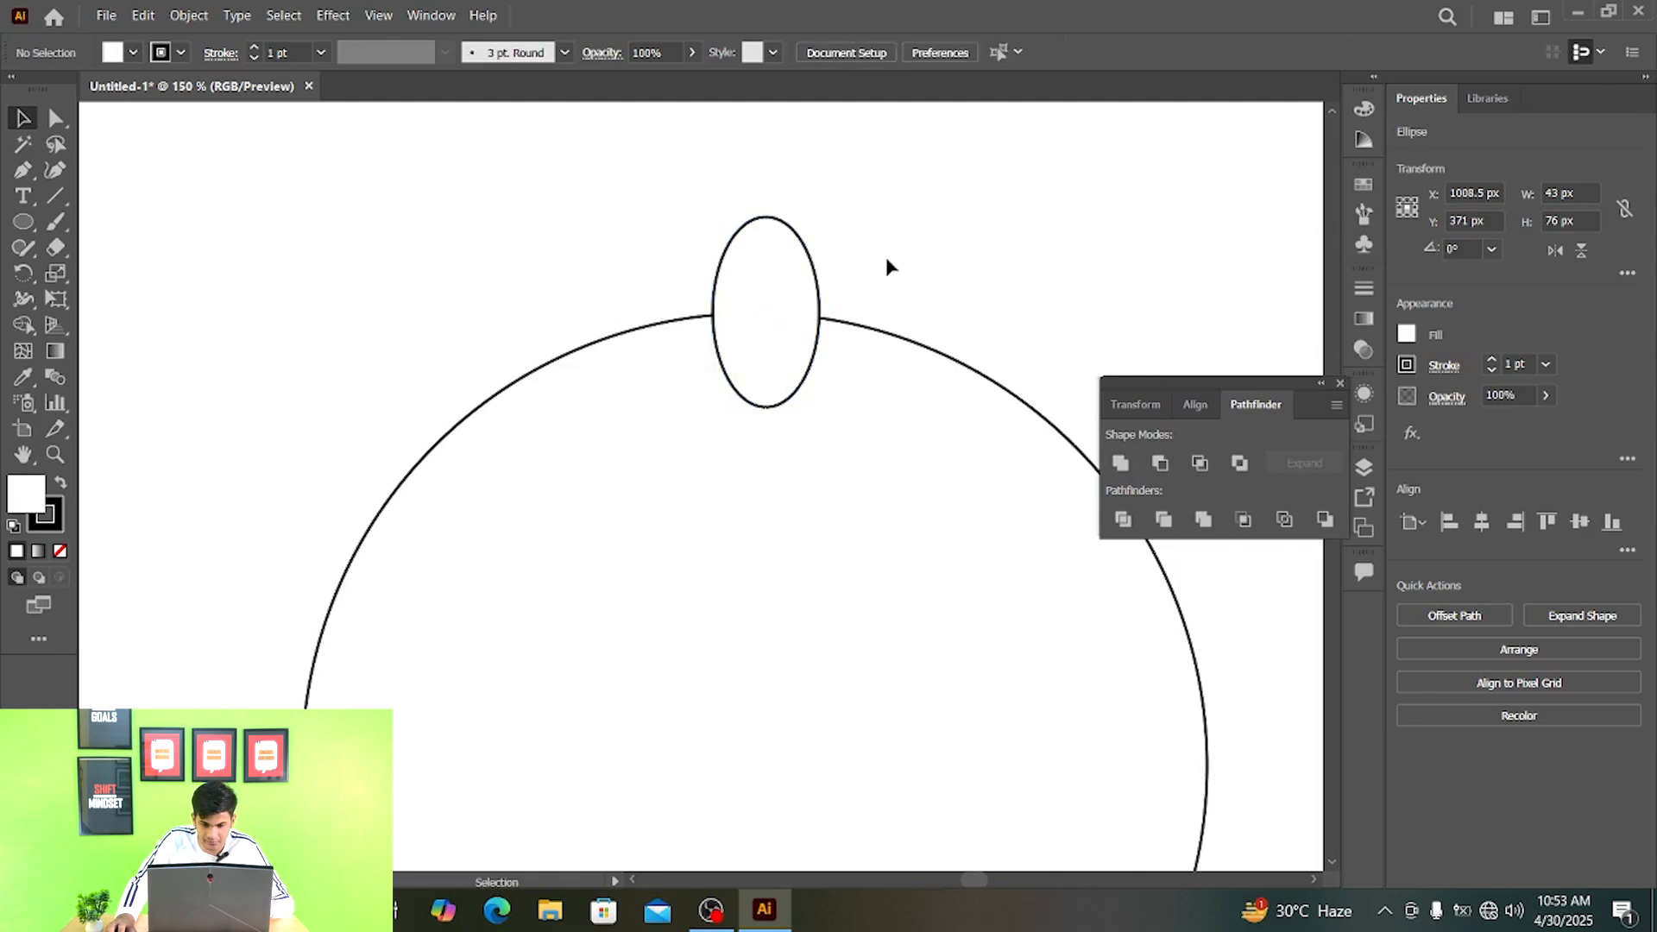
pyautogui.scroll(-1, 882, 257)
pyautogui.moveTo(892, 316); pyautogui.dragTo(843, 239)
pyautogui.scroll(-1, 843, 250)
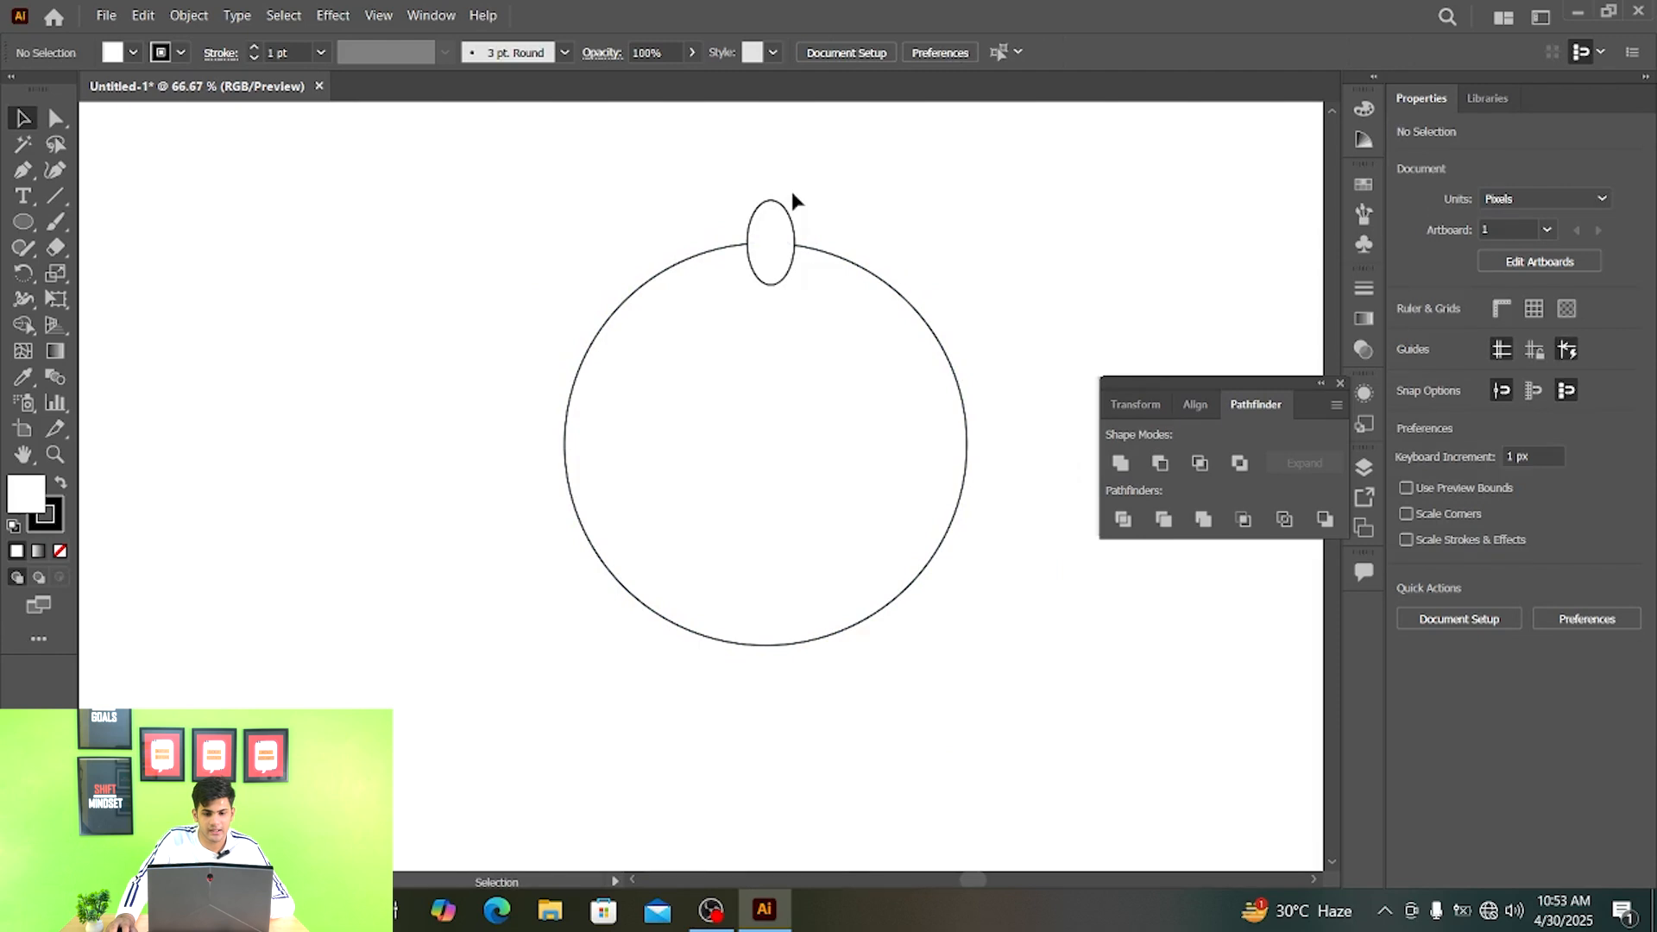
# - Rotate a copy of the small ellipse about 25° clockwise around the centre of the large circle
pyautogui.click(788, 229)
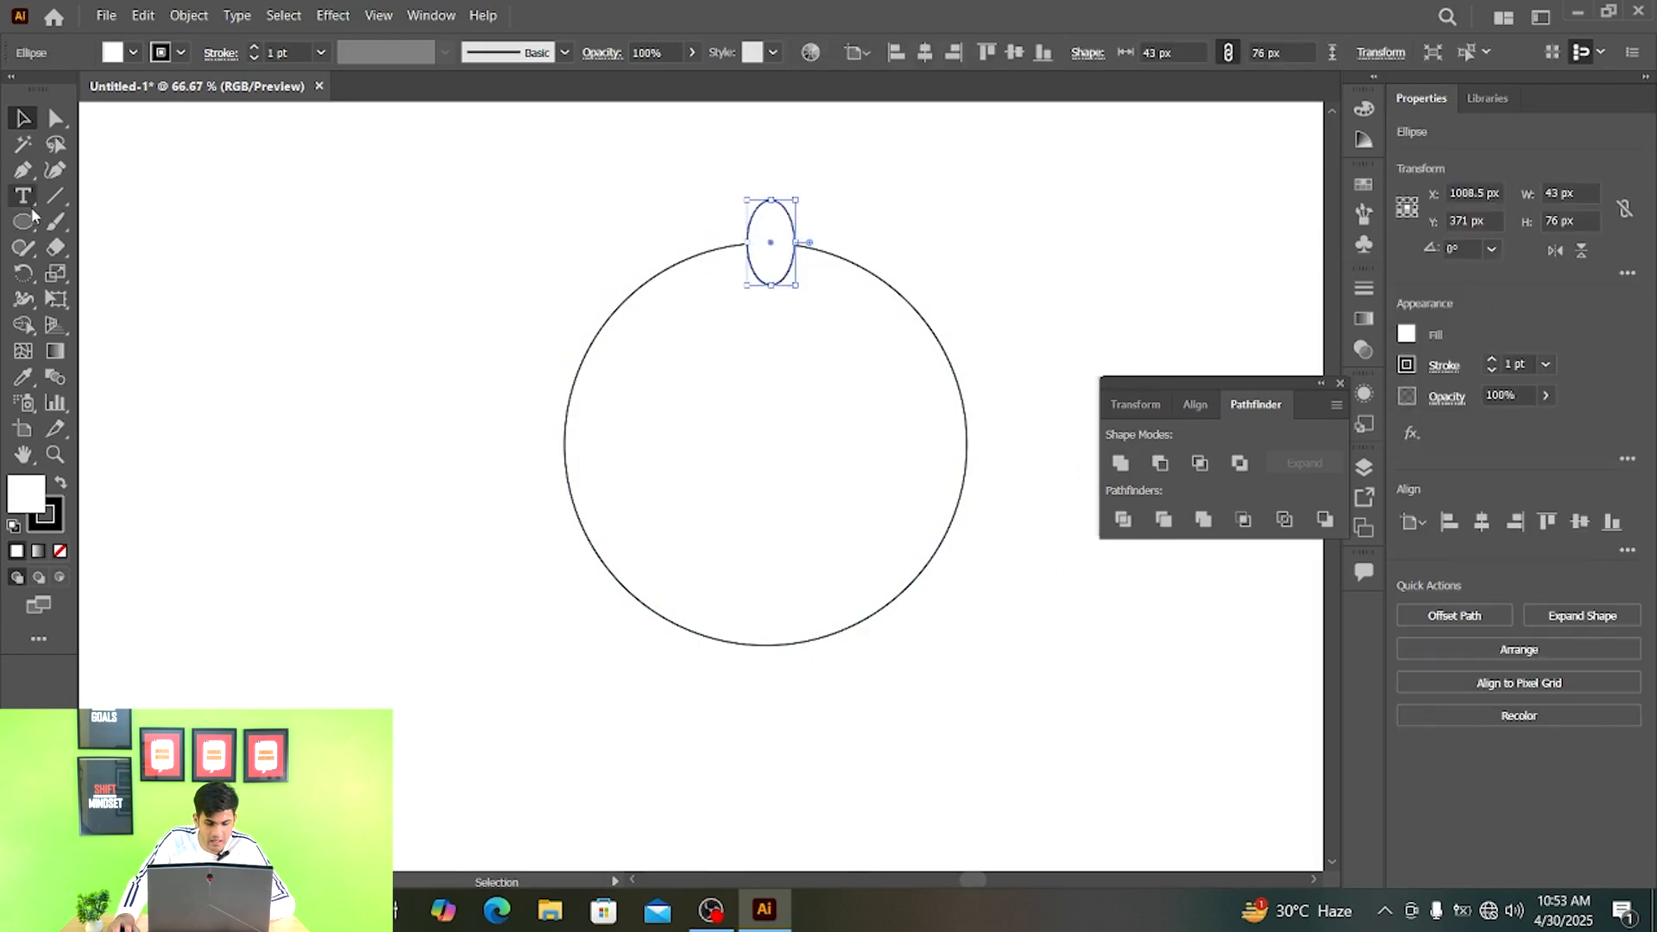
pyautogui.click(26, 275)
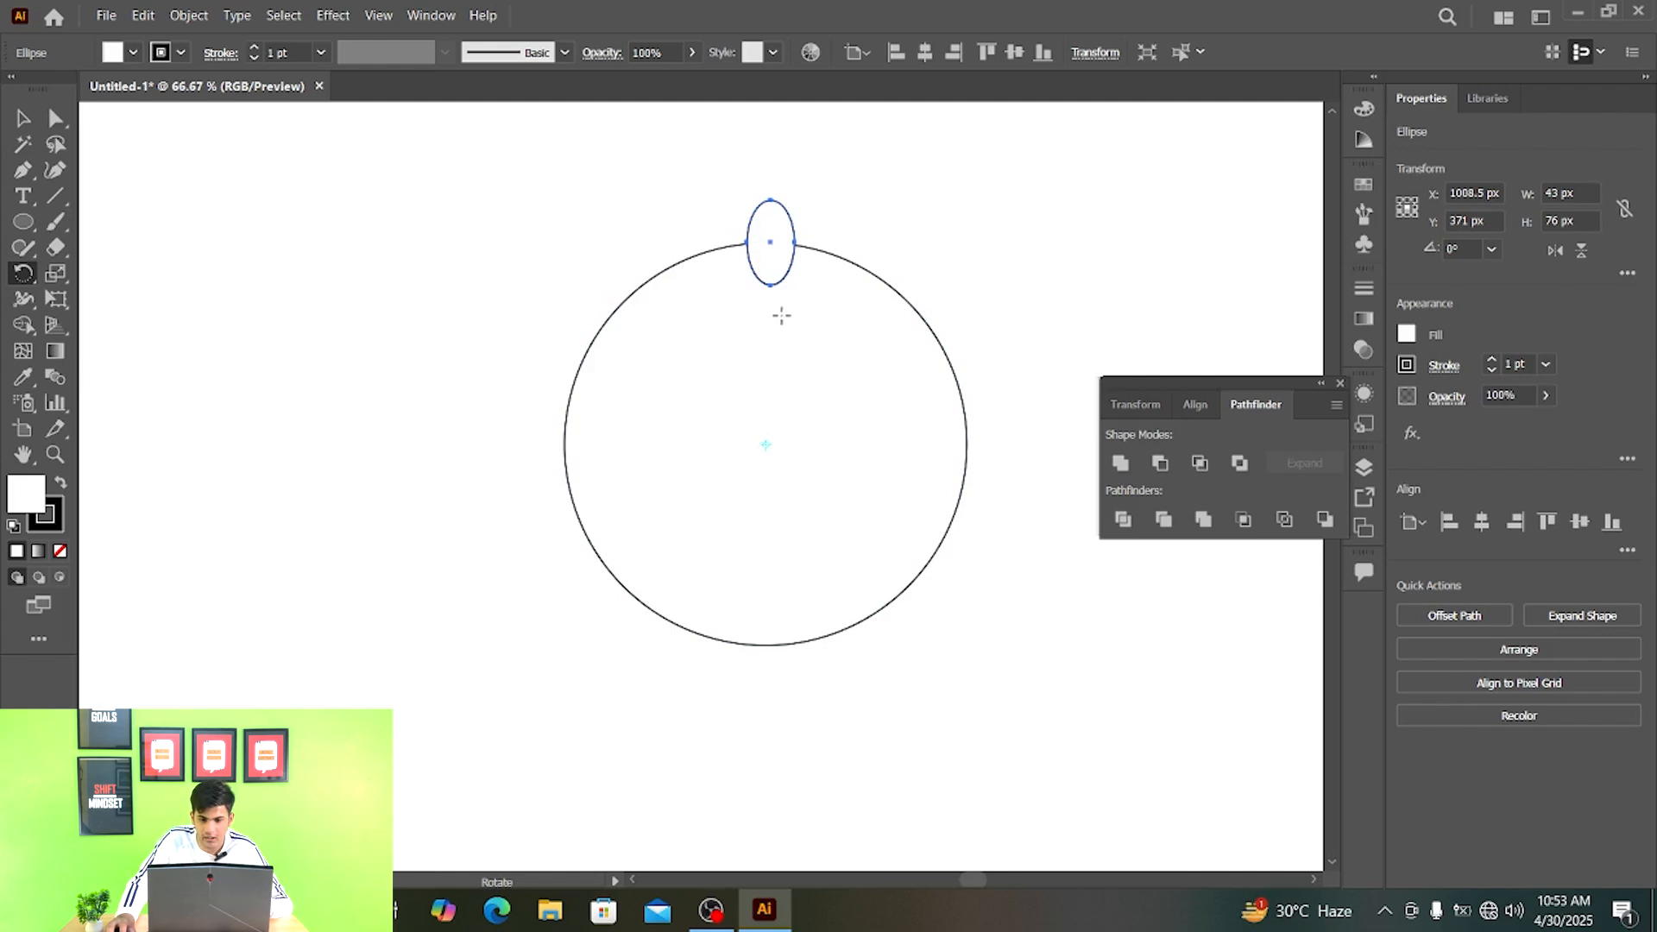
pyautogui.moveTo(781, 316); pyautogui.dragTo(834, 342)
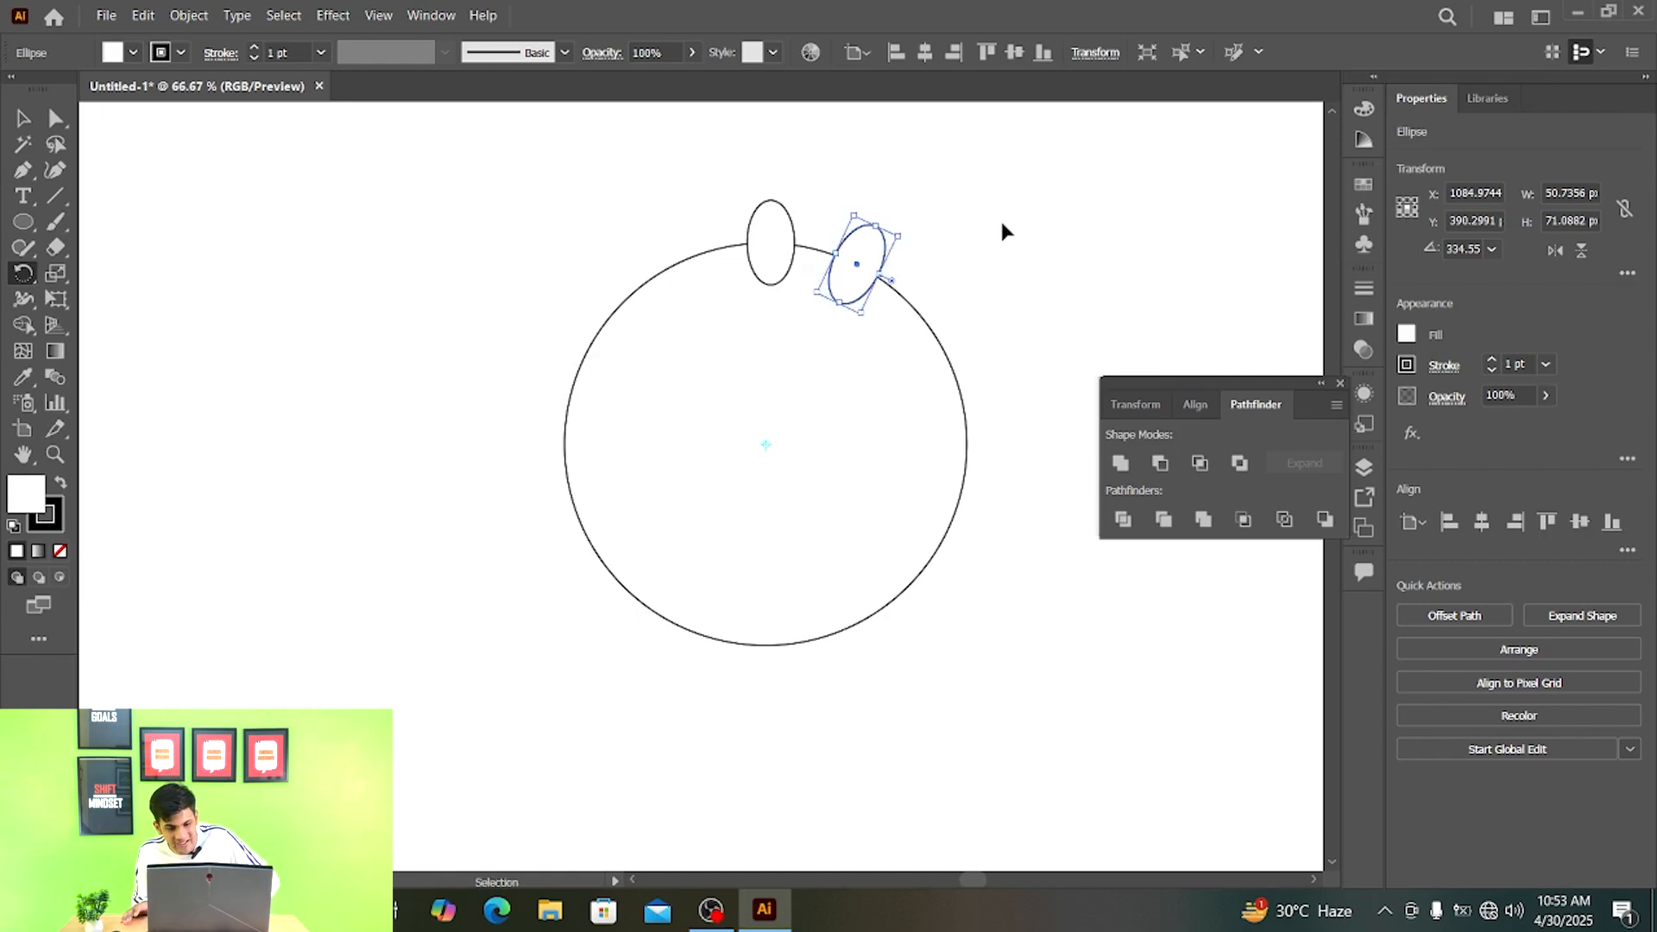
# - Repeat the rotated copy until the small ellipses ring the whole circle, and clear the selection
pyautogui.hotkey('ctrl', 'd')
pyautogui.hotkey('ctrl', 'd')
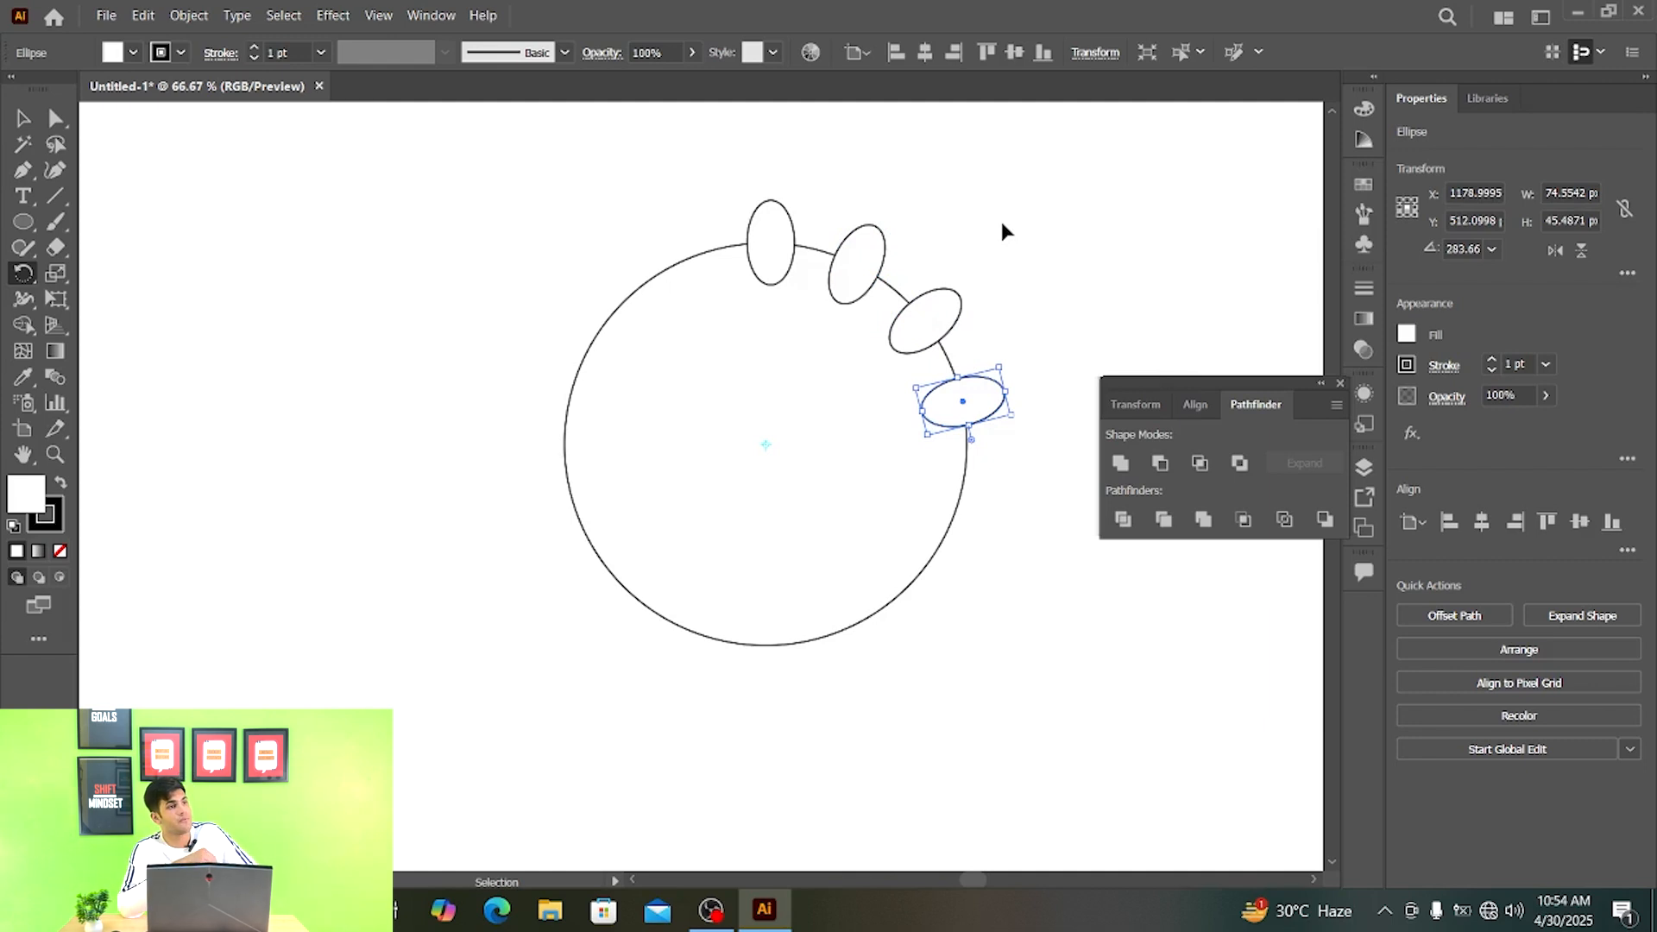
pyautogui.hotkey('ctrl', 'd')
pyautogui.hotkey('ctrl', 'd')
pyautogui.hotkey('ctrl', 'd')
pyautogui.hotkey('ctrl', 'd')
pyautogui.hotkey('ctrl', 'd')
pyautogui.hotkey('ctrl', 'd')
pyautogui.hotkey('ctrl', 'd')
pyautogui.hotkey('ctrl', 'd')
pyautogui.hotkey('ctrl', 'd')
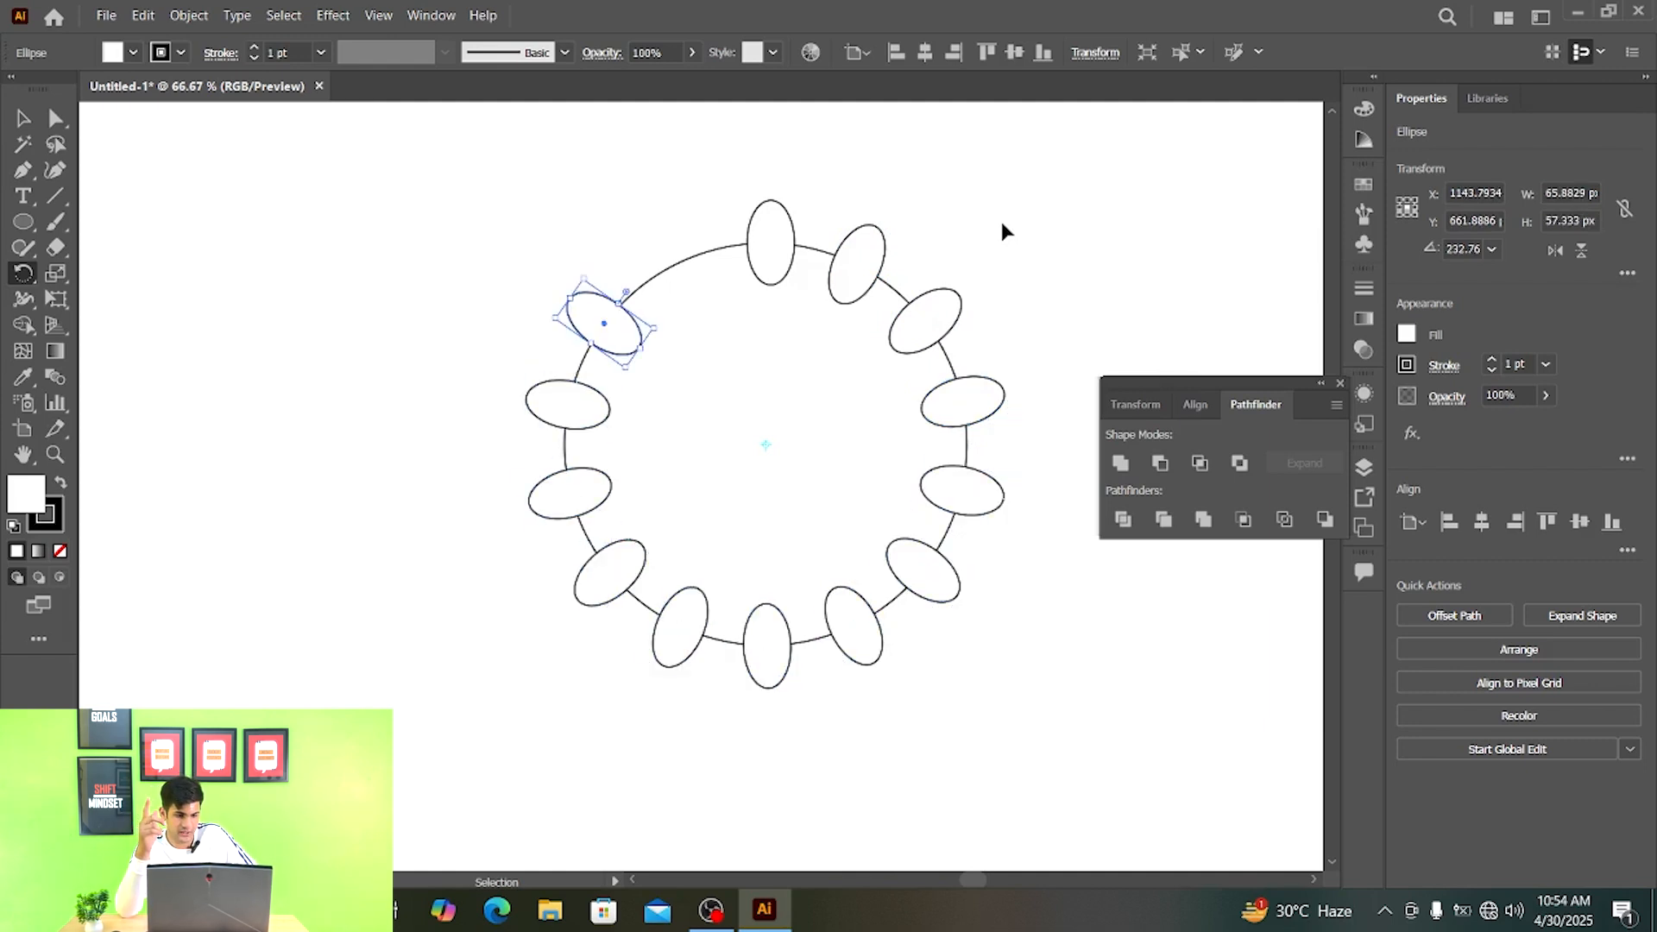
pyautogui.hotkey('ctrl', 'd')
pyautogui.press('v')
pyautogui.click(1093, 192)
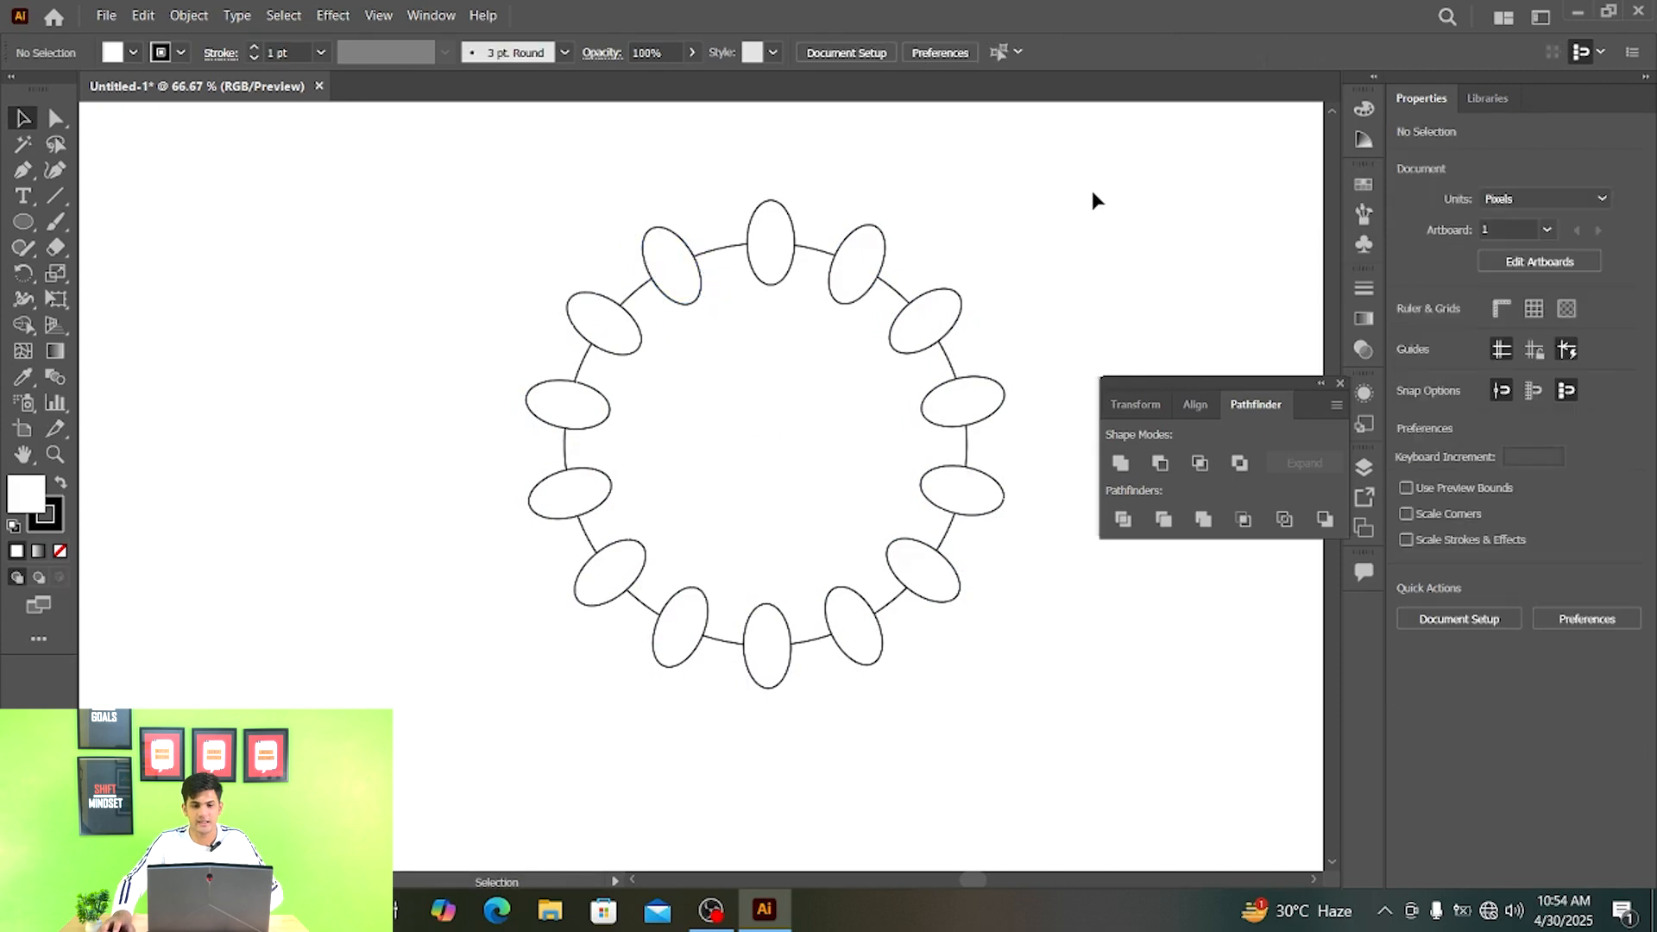
# - Draw a small circle at the centre of the large circle
pyautogui.scroll(3, 807, 381)
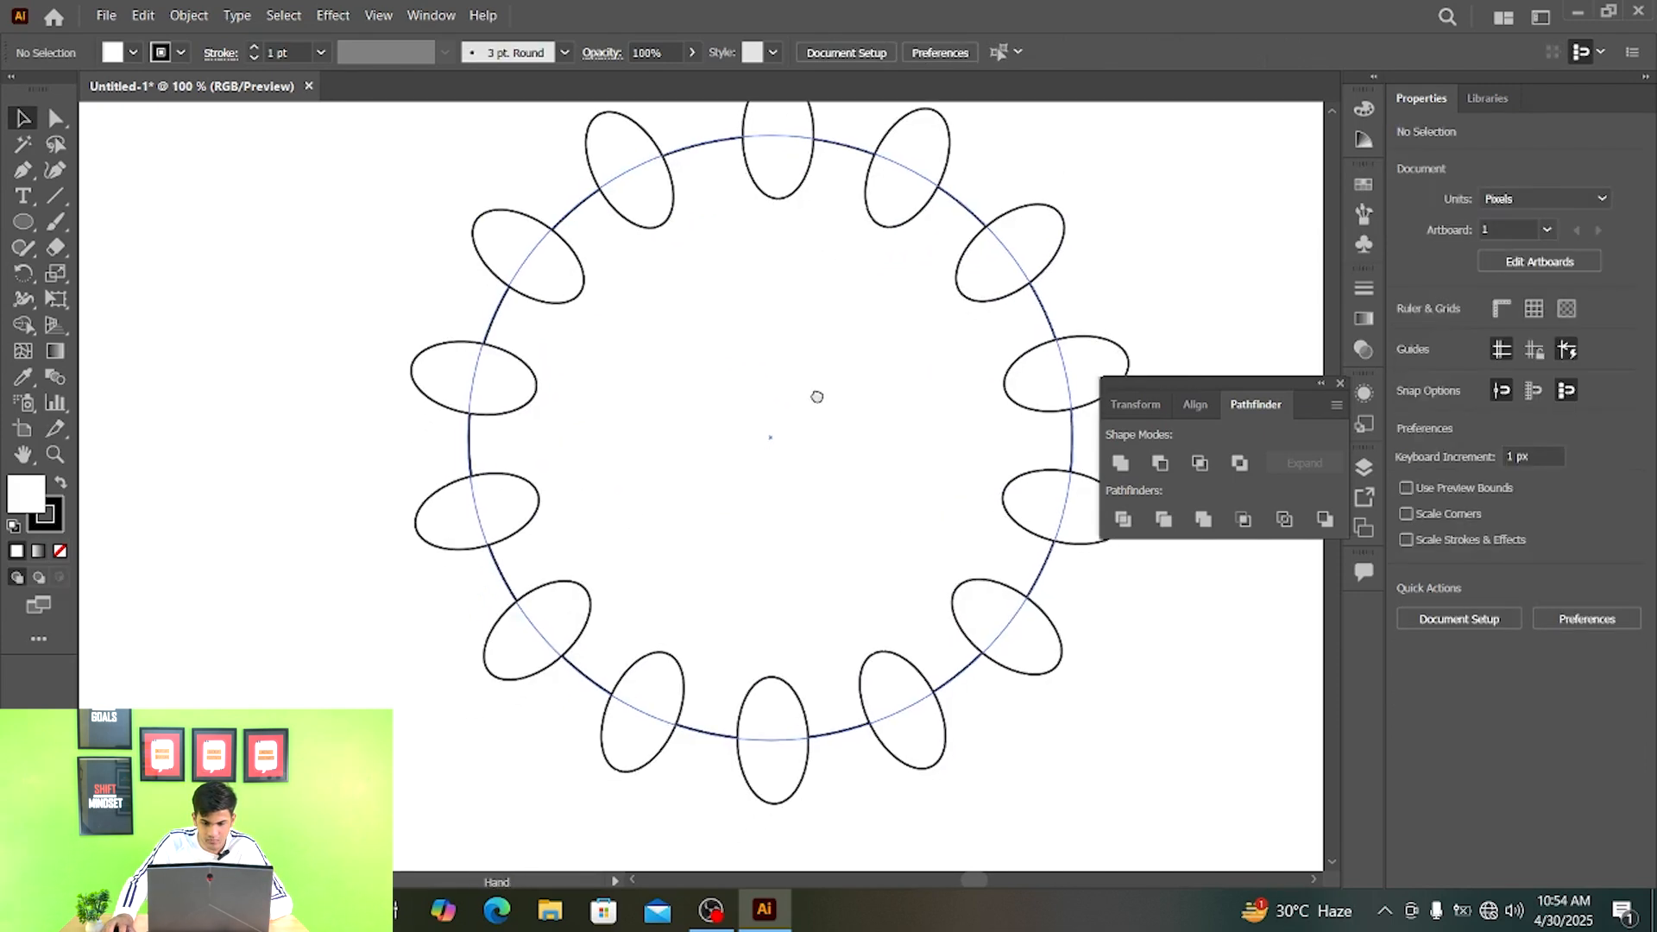
pyautogui.press('l')
pyautogui.moveTo(748, 442); pyautogui.dragTo(769, 473)
pyautogui.press('v')
pyautogui.click(1159, 646)
pyautogui.scroll(-1, 792, 336)
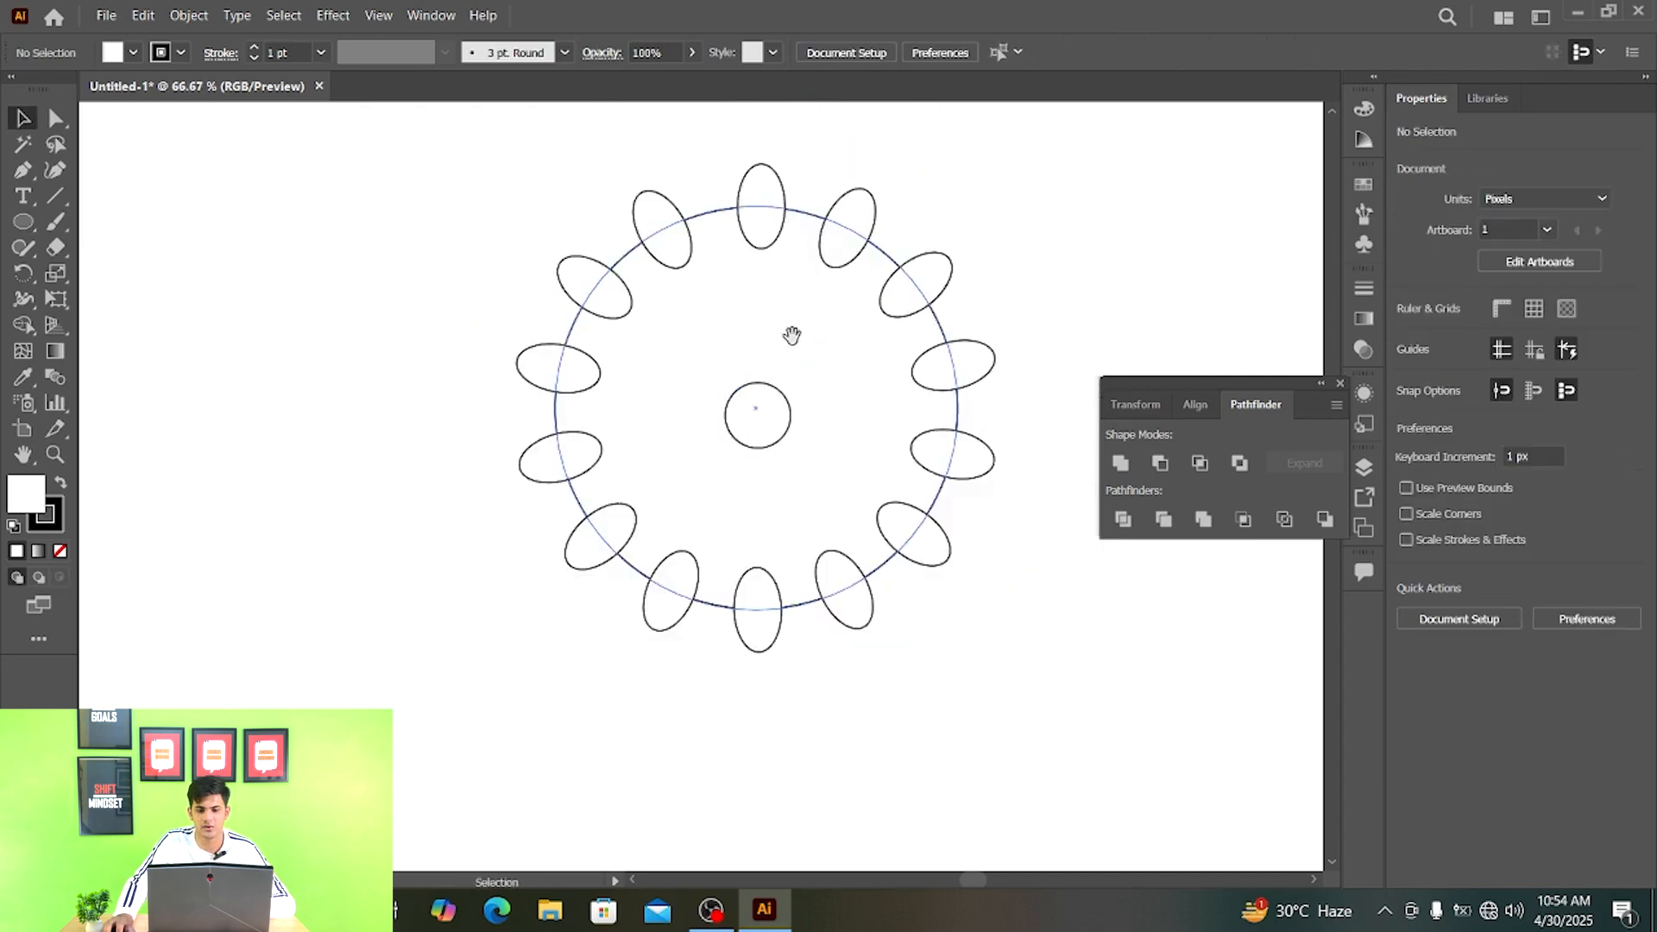
# - Cut all the small ellipses and the centre circle out of the large circle with Minus Front to form a gear
pyautogui.scroll(-1, 792, 336)
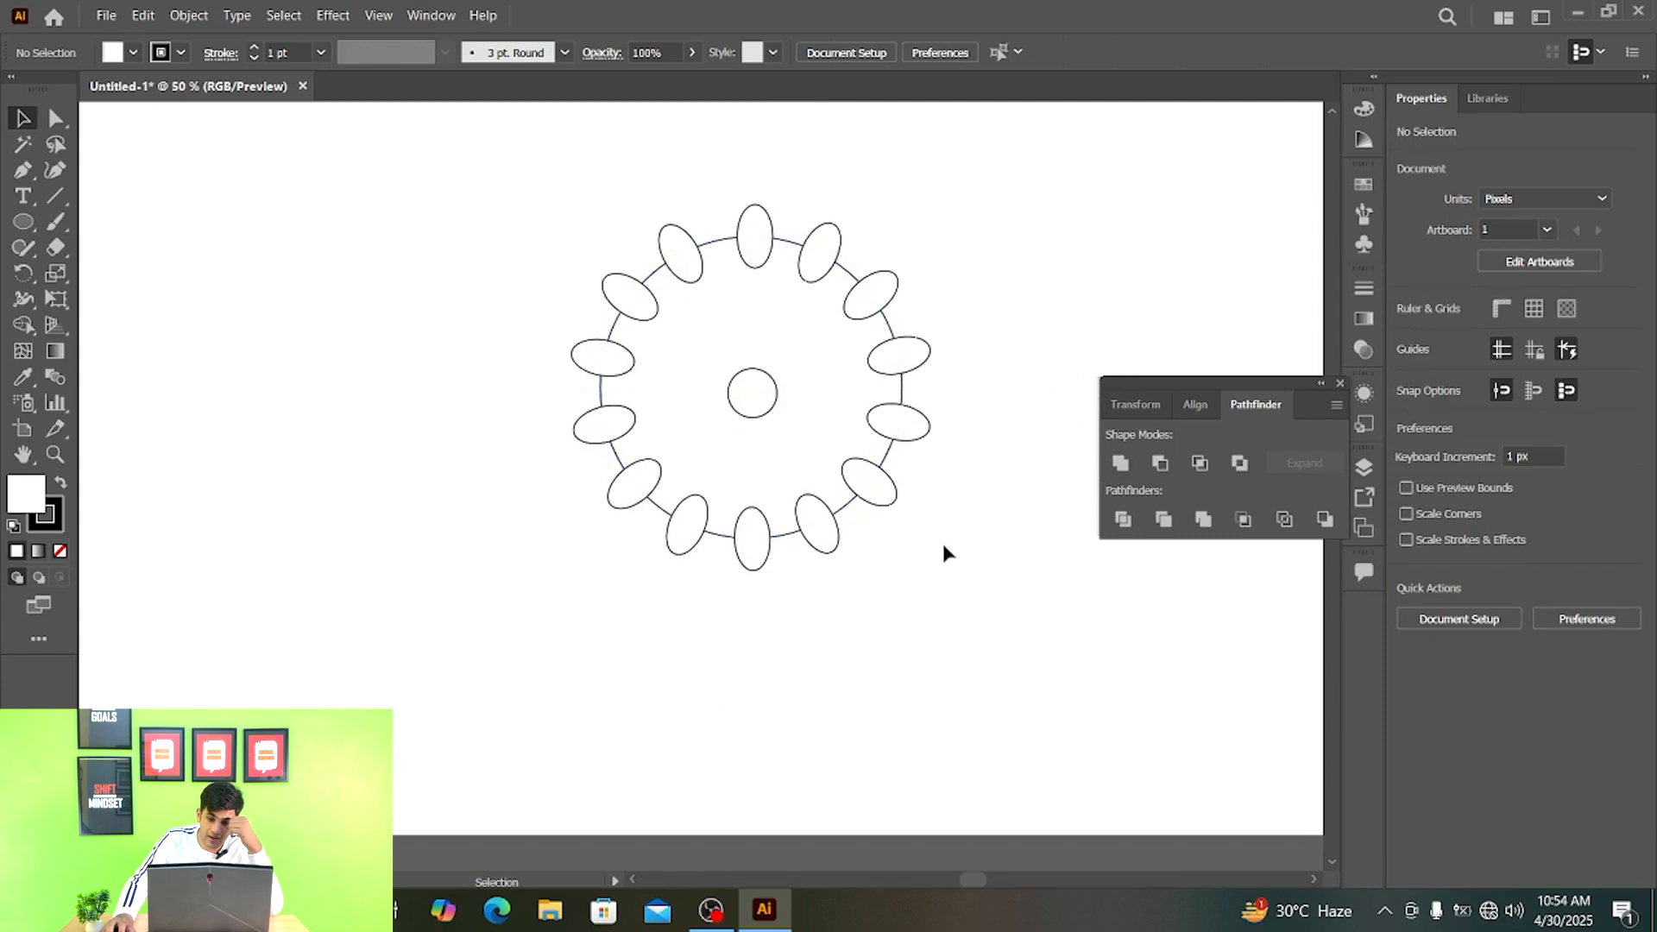
pyautogui.moveTo(992, 658); pyautogui.dragTo(507, 160)
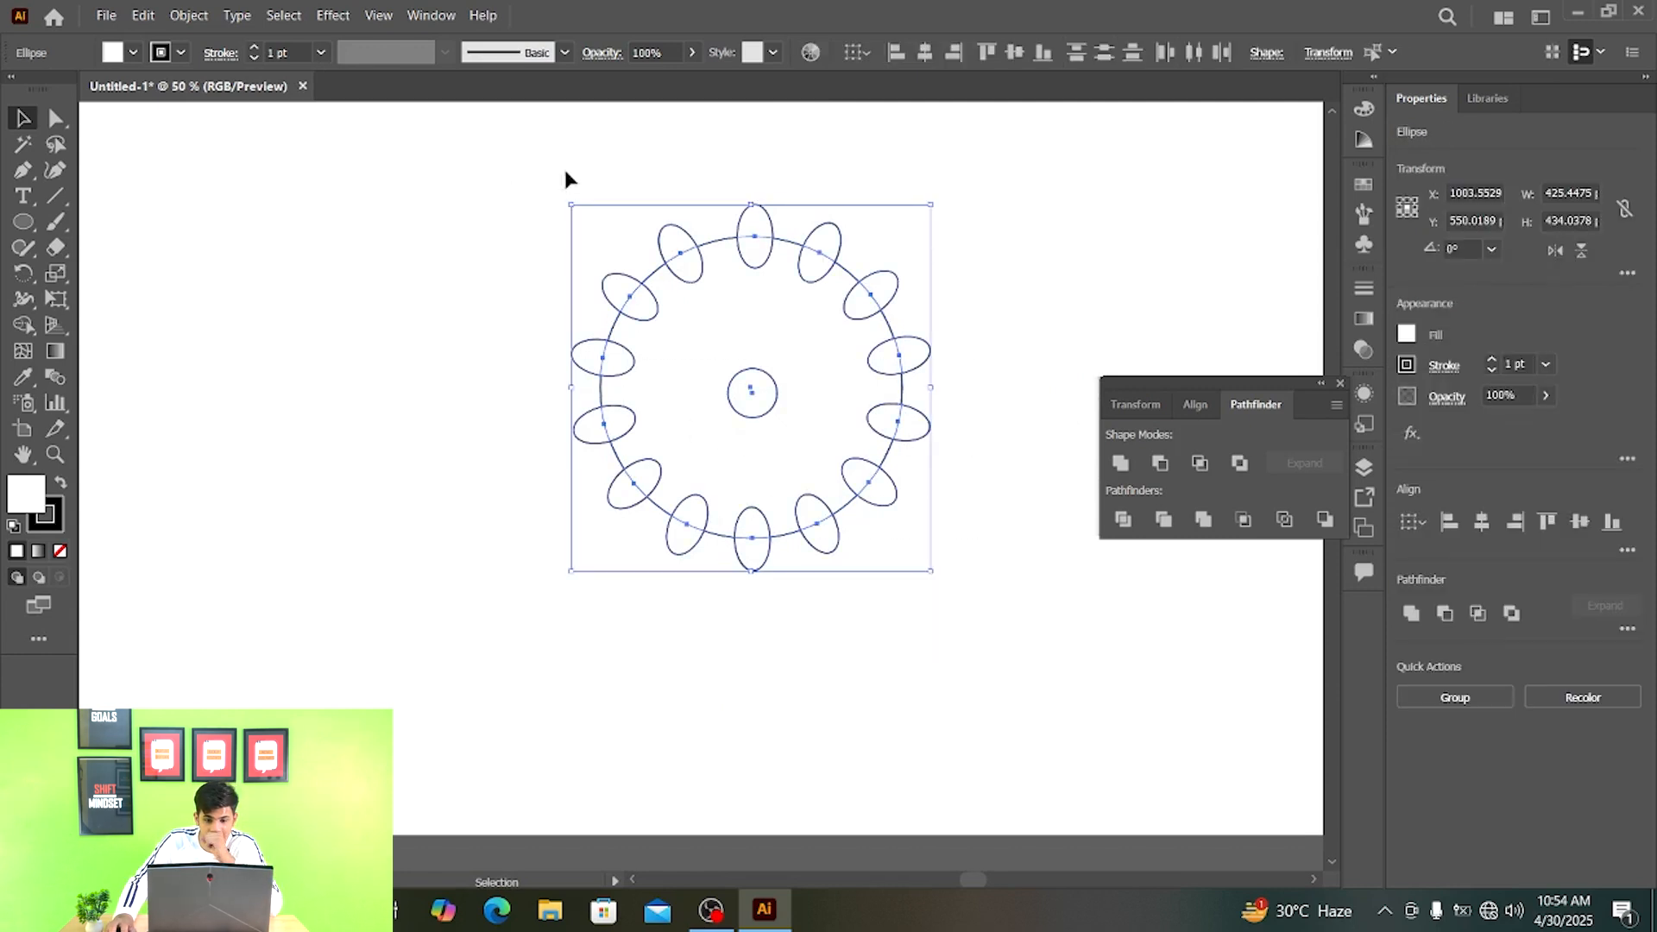
pyautogui.click(1160, 464)
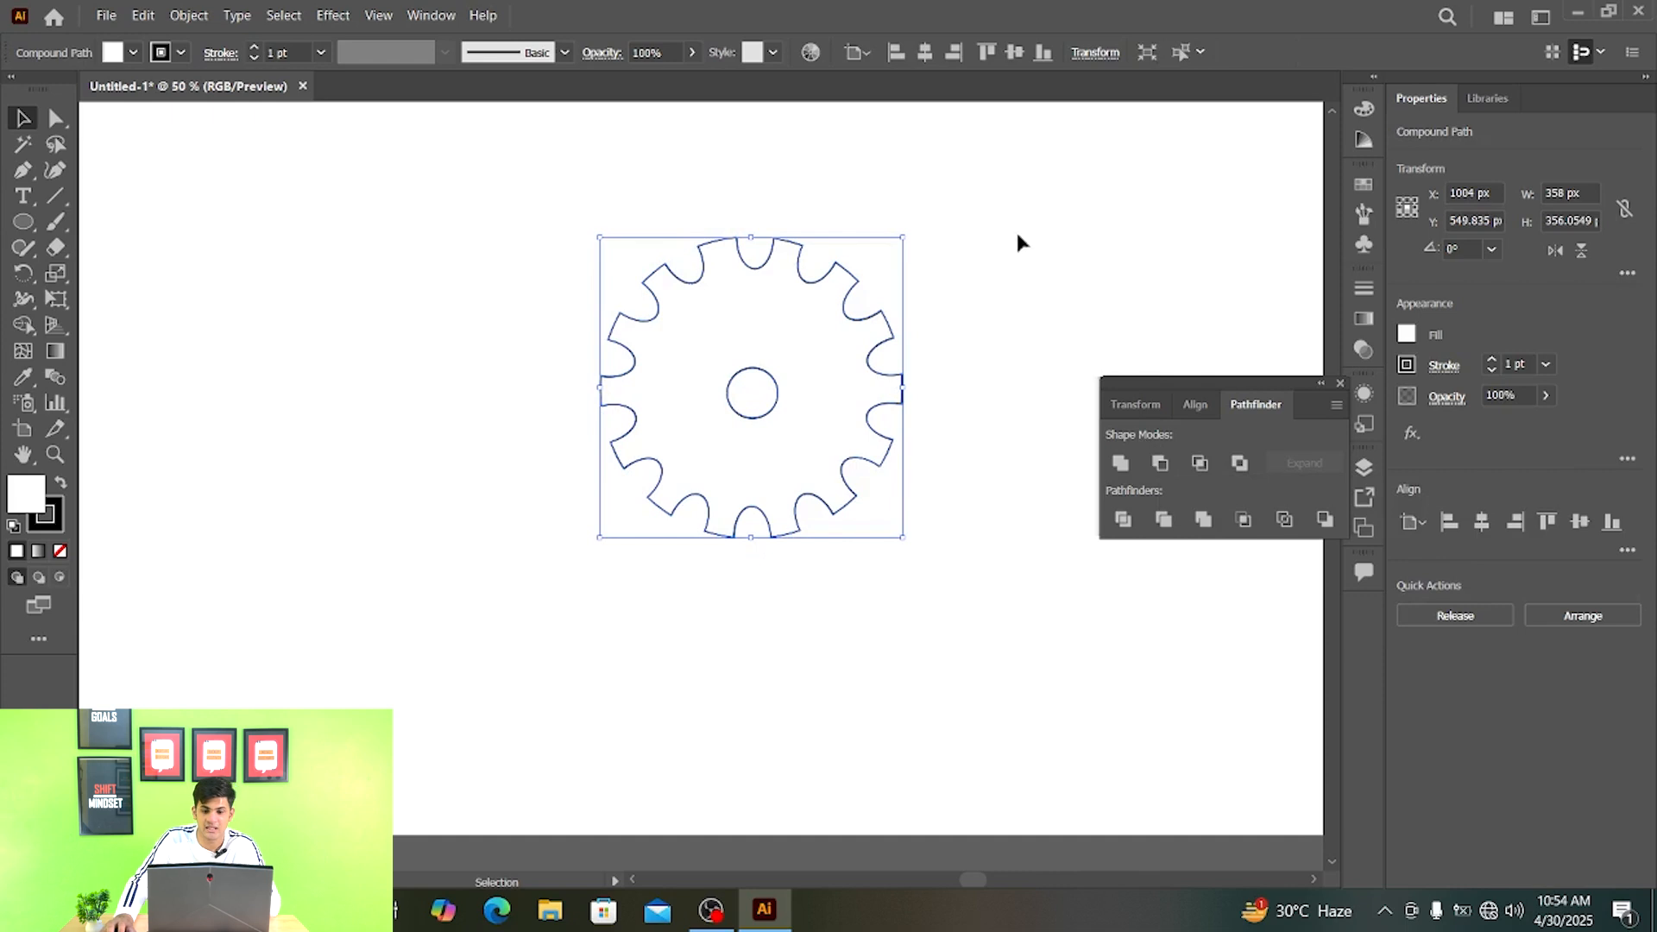
pyautogui.click(992, 259)
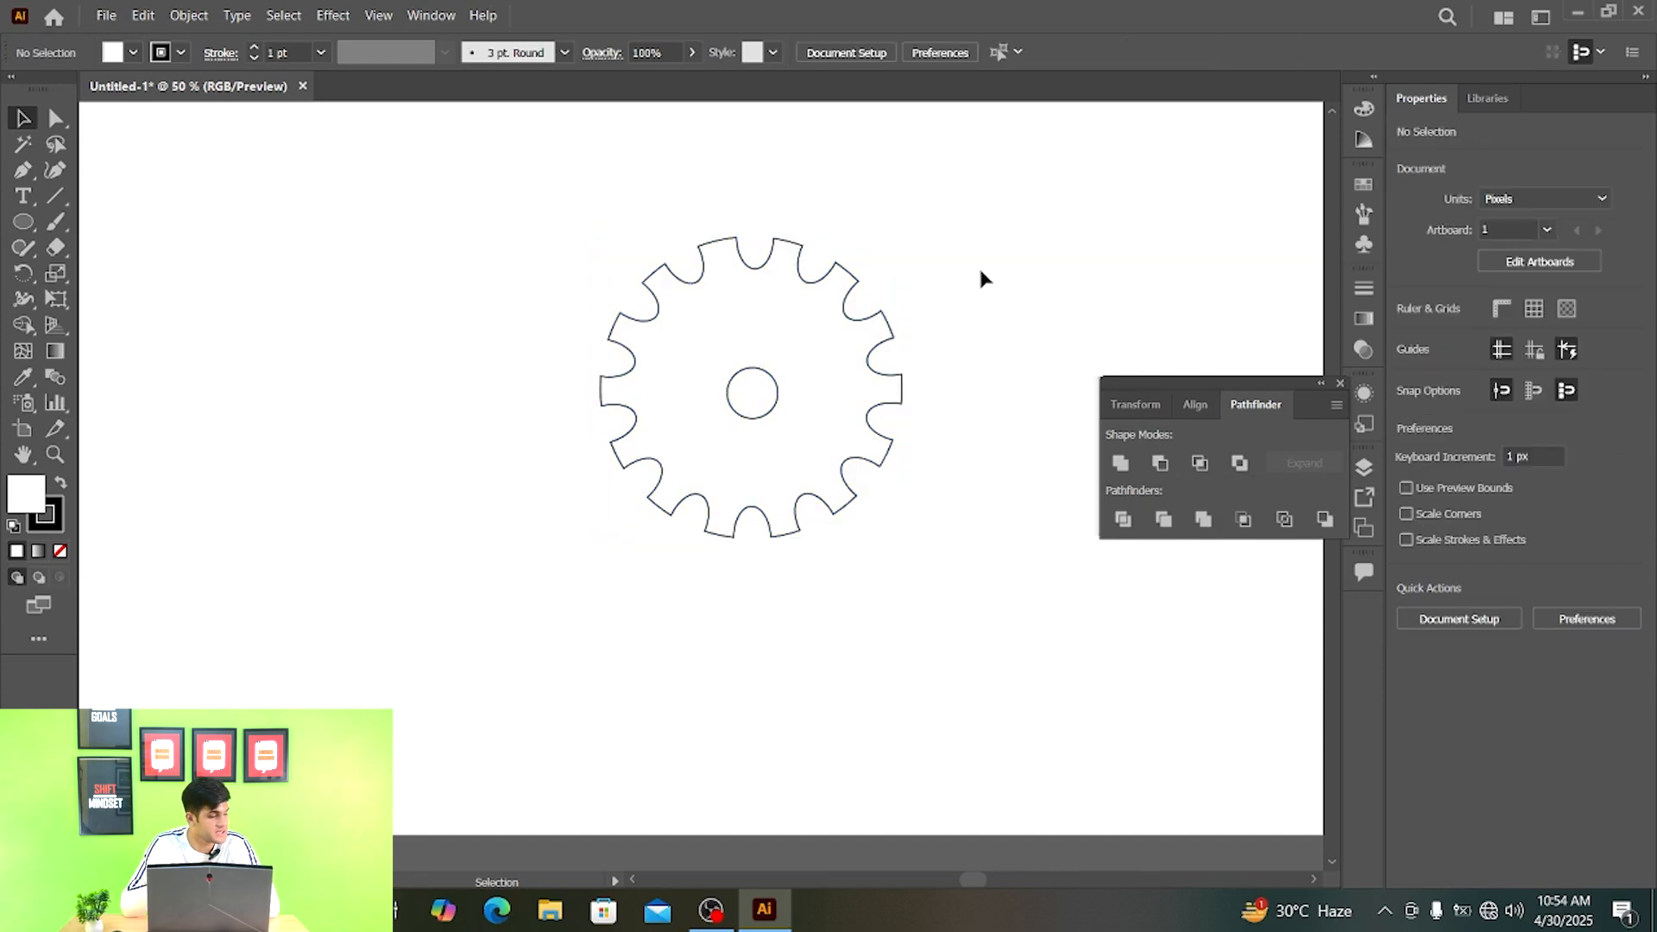
# - Select the finished gear and delete it from the artboard
pyautogui.scroll(-2, 976, 267)
pyautogui.scroll(2, 832, 352)
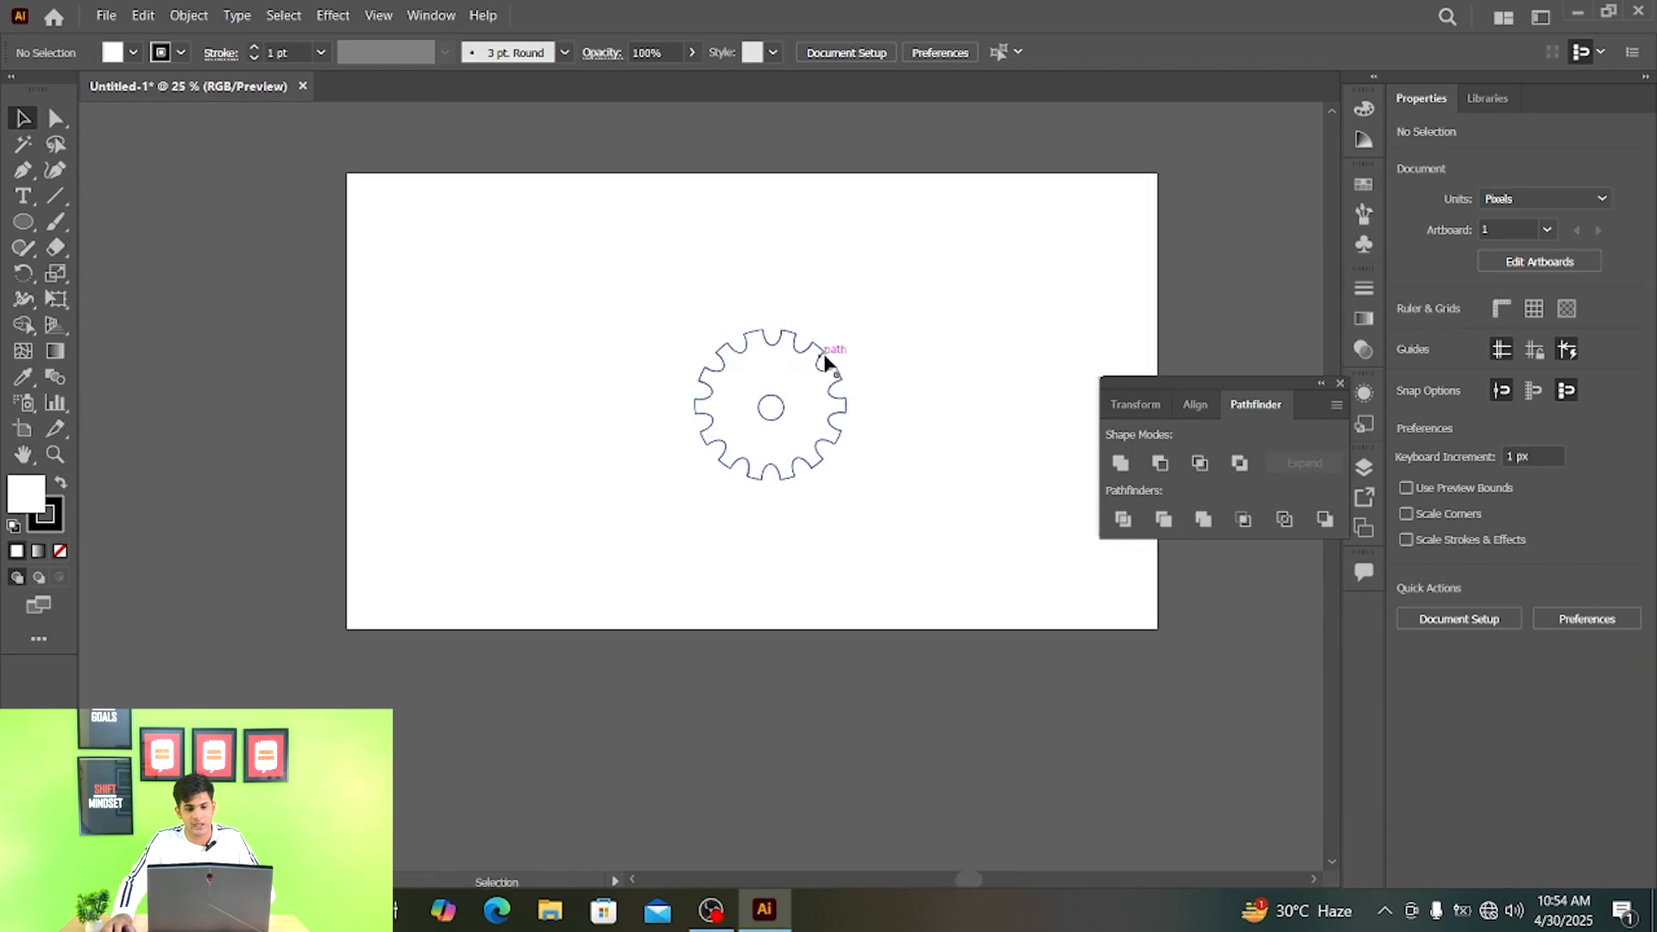
pyautogui.moveTo(940, 328); pyautogui.dragTo(592, 639)
pyautogui.press('Delete')
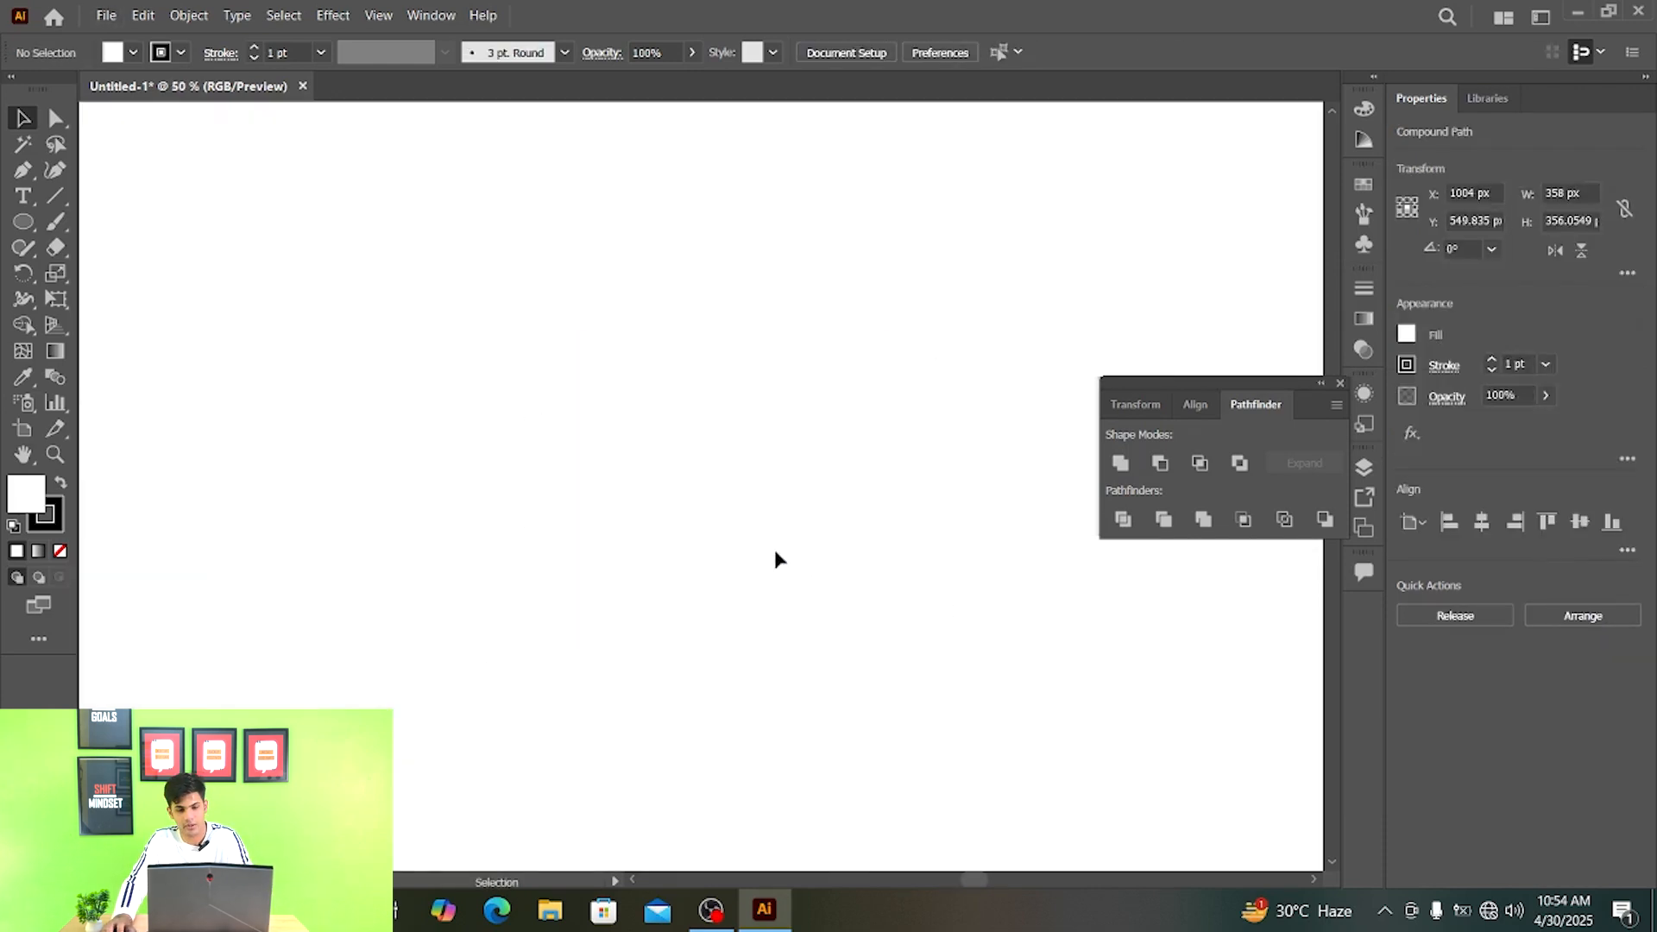
# - Draw a rounded rectangle about 415 by 445 px on the artboard and enlarge the radius of all its corners
pyautogui.scroll(-1, 757, 382)
pyautogui.moveTo(757, 382); pyautogui.dragTo(836, 444)
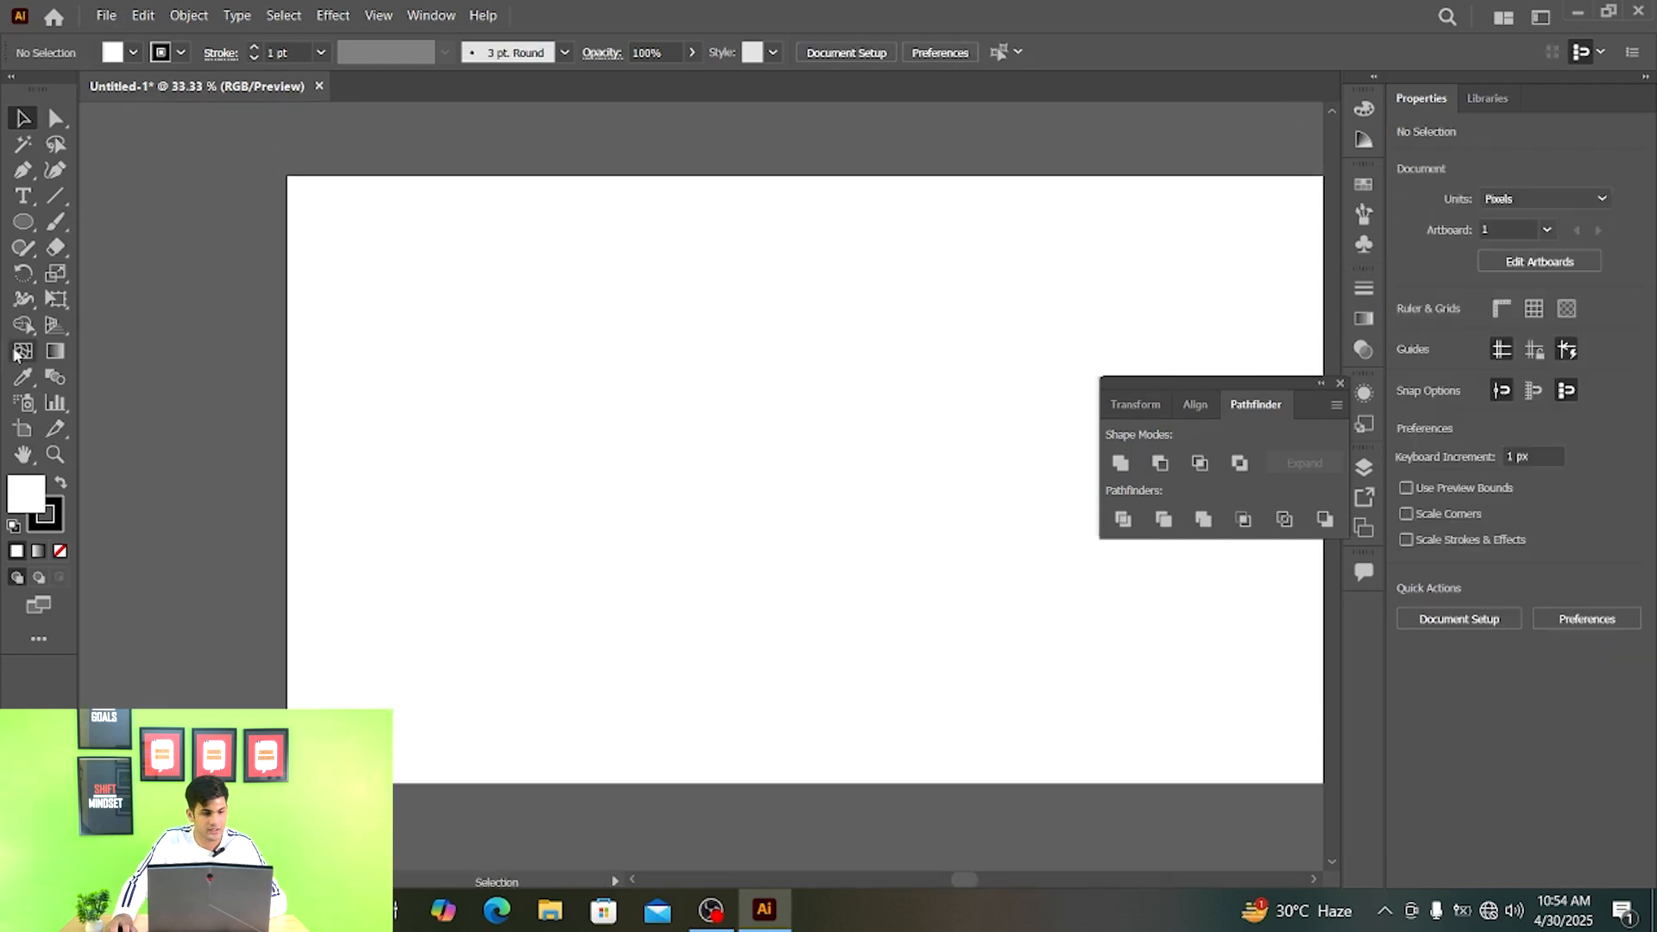
pyautogui.click(23, 222)
pyautogui.click(148, 248)
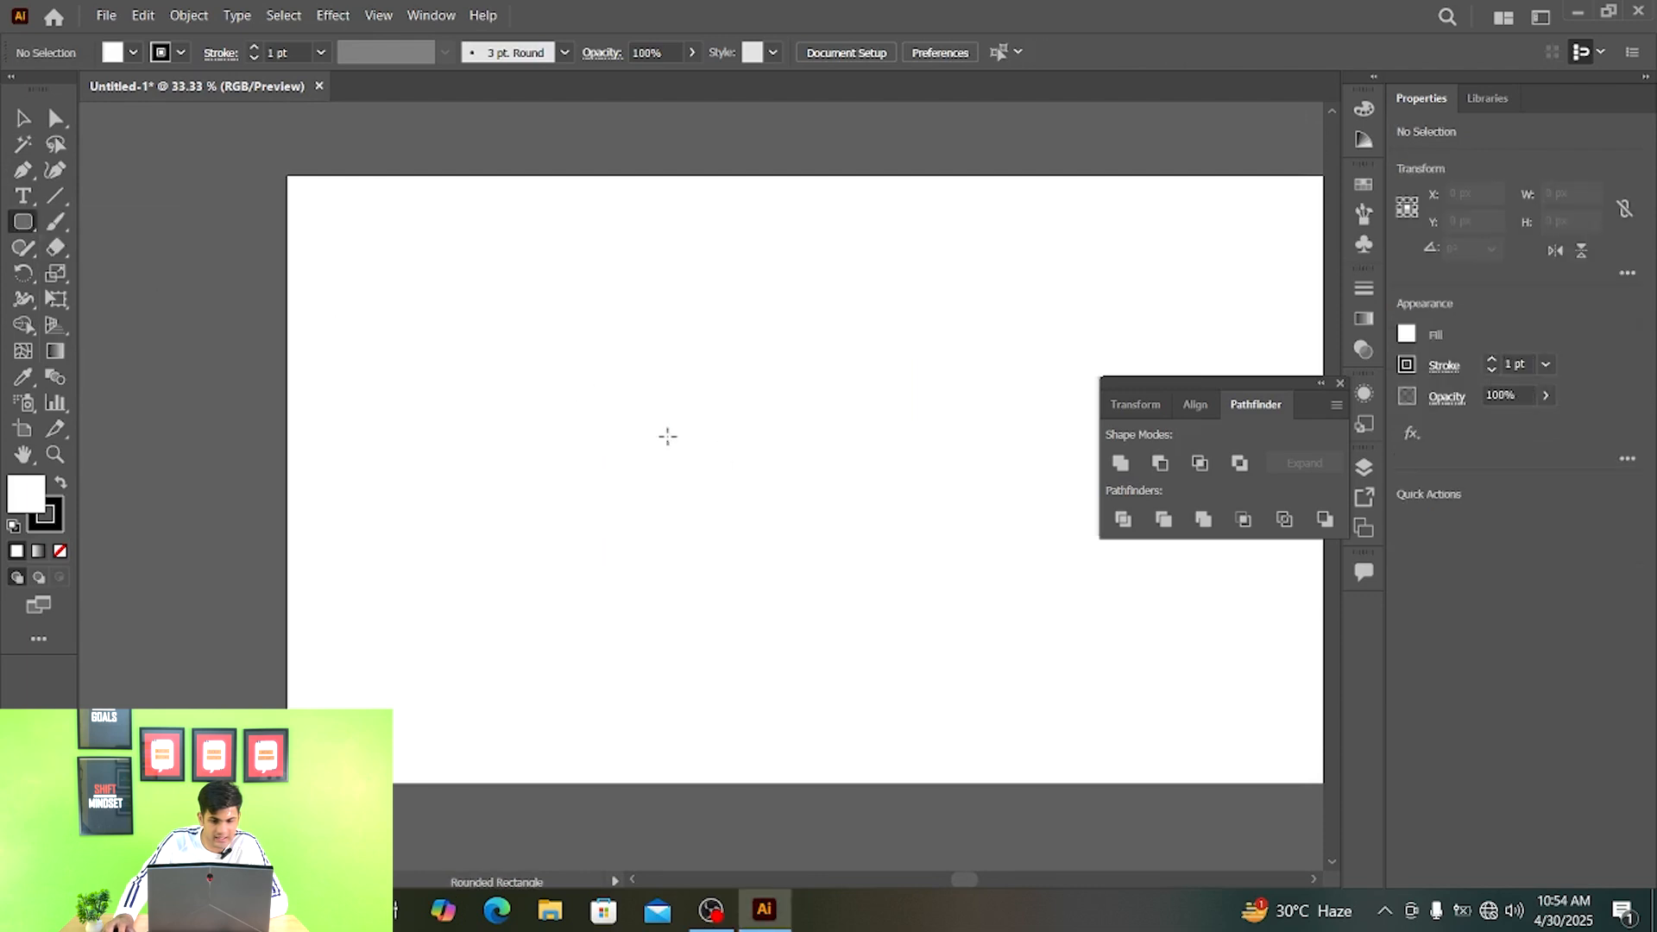
pyautogui.moveTo(599, 354); pyautogui.dragTo(833, 606)
pyautogui.press('v')
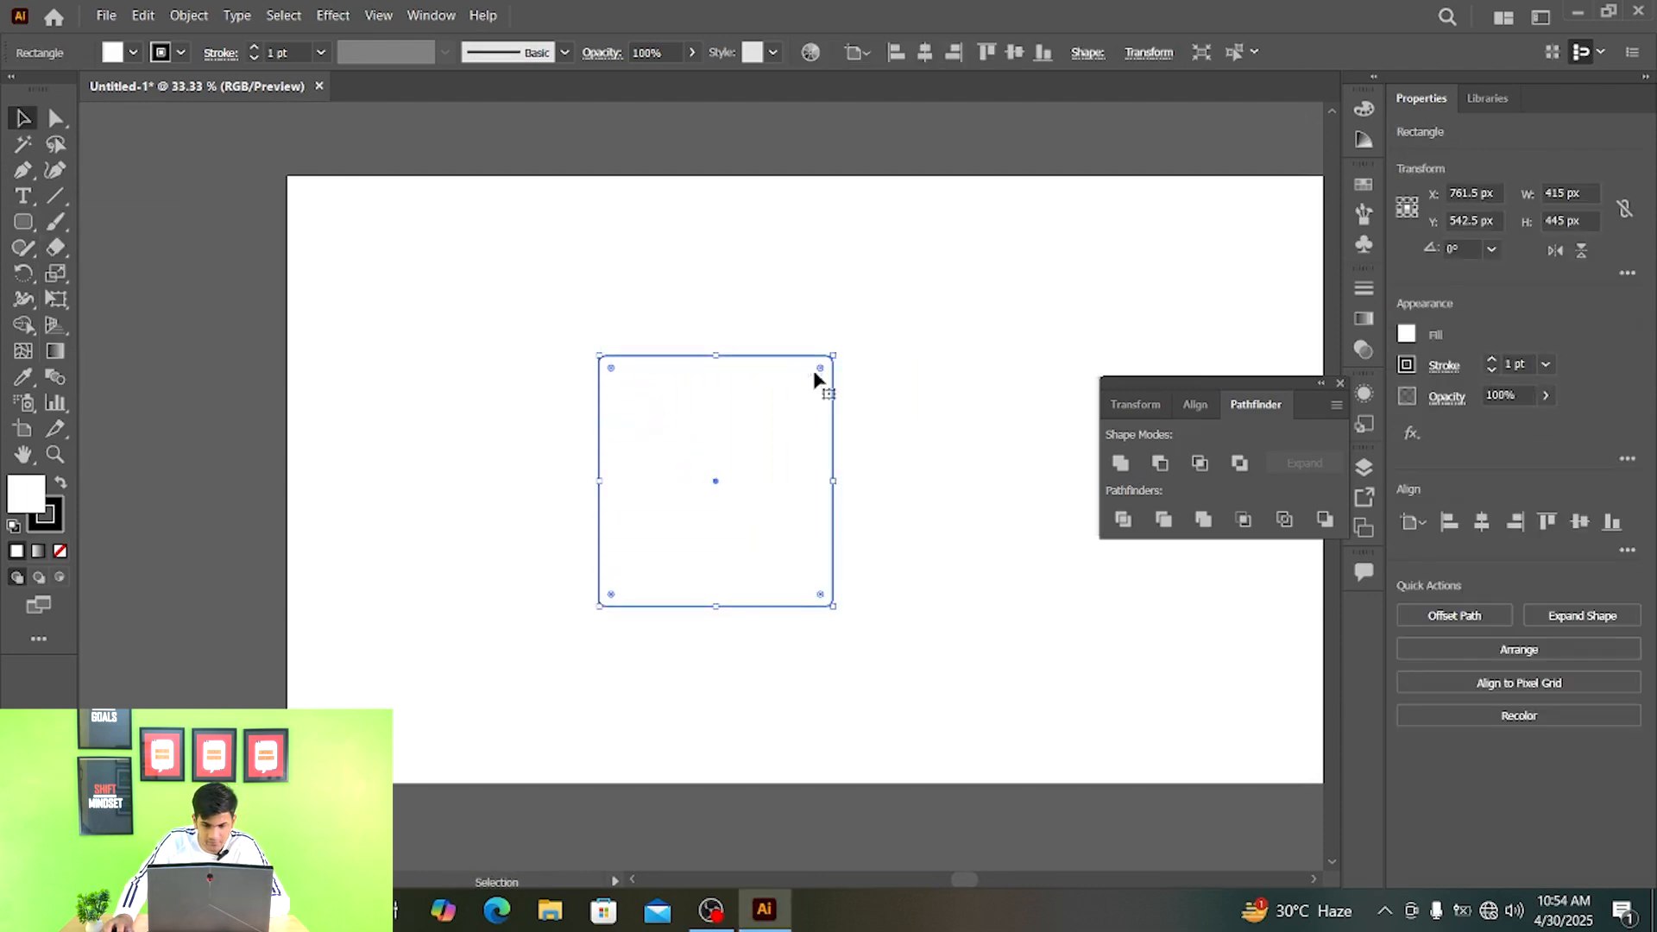
pyautogui.moveTo(820, 369); pyautogui.dragTo(792, 399)
pyautogui.click(863, 389)
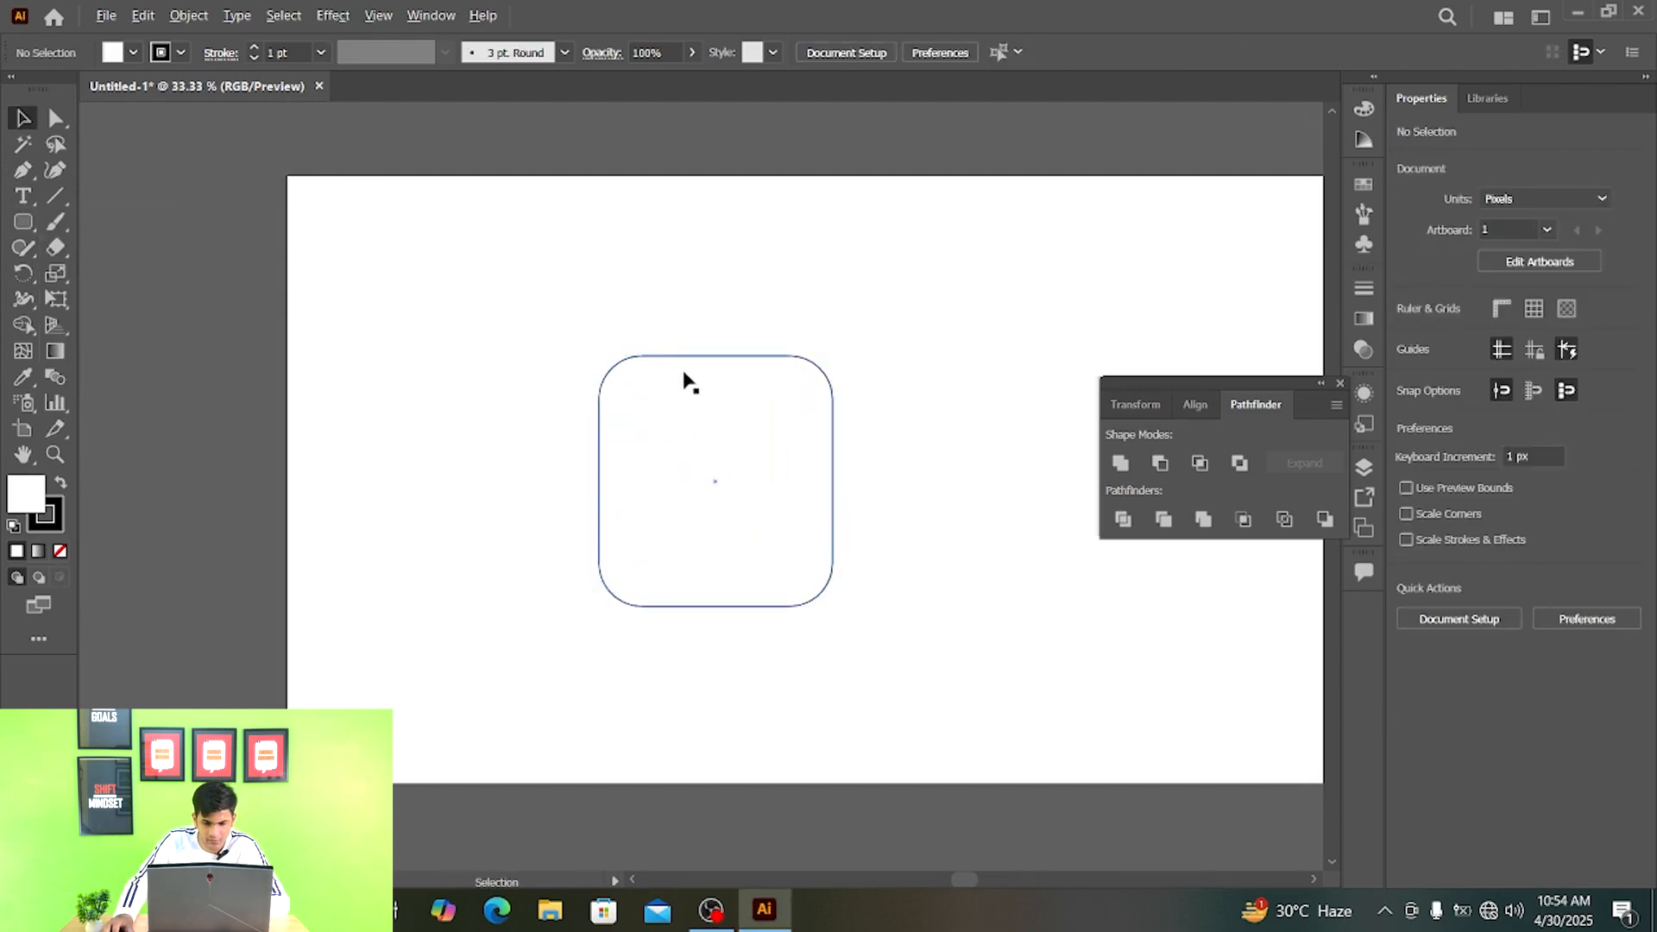
pyautogui.scroll(1, 685, 373)
pyautogui.moveTo(676, 442); pyautogui.dragTo(676, 362)
pyautogui.press('l')
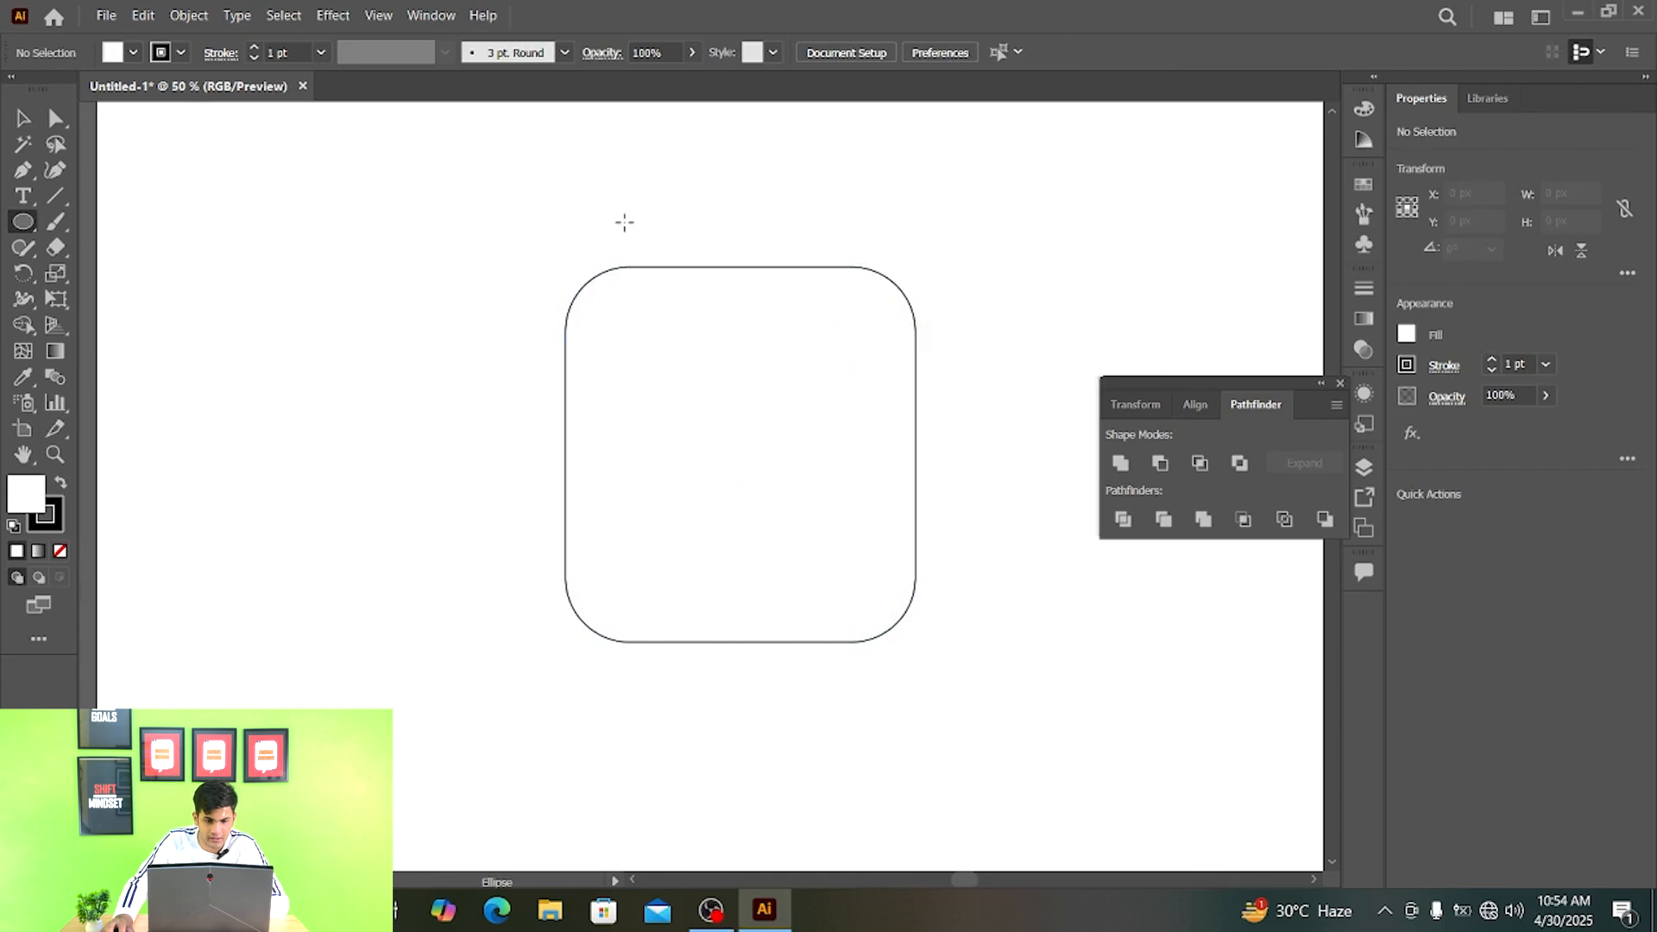
pyautogui.moveTo(624, 222); pyautogui.dragTo(666, 326)
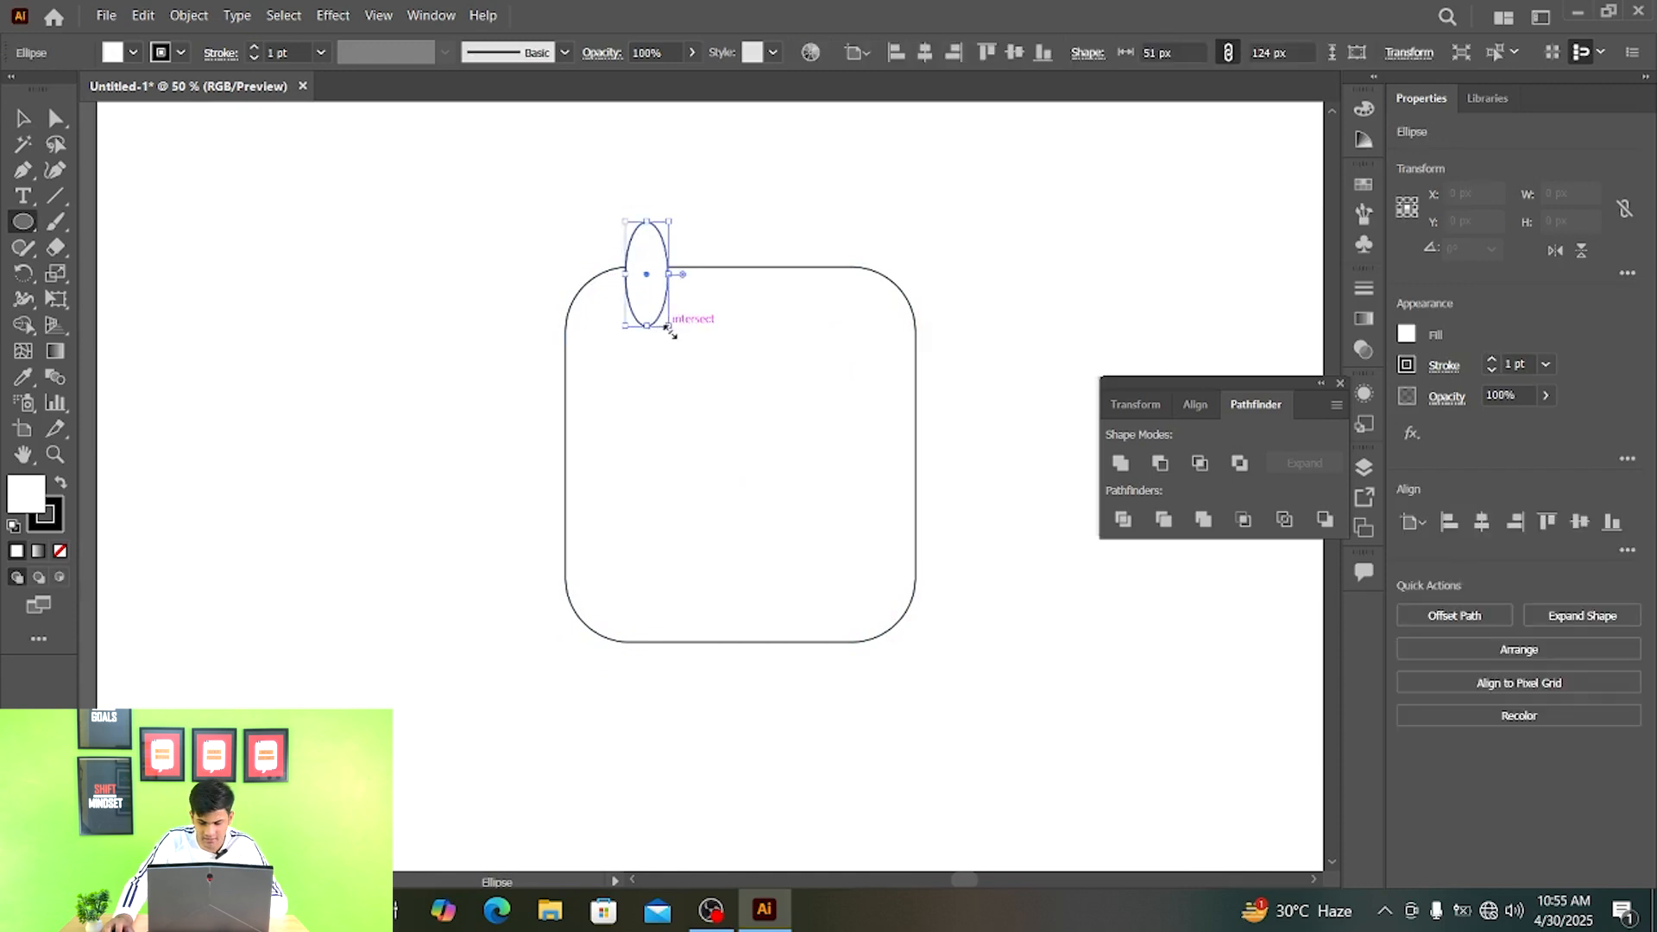
pyautogui.hotkey('ctrl', 'z')
# - Draw a rounded rectangle about 44 by 112 px across the large shape's upper edge and repeat its copy sideways into a row of five
pyautogui.click(34, 228)
pyautogui.click(138, 248)
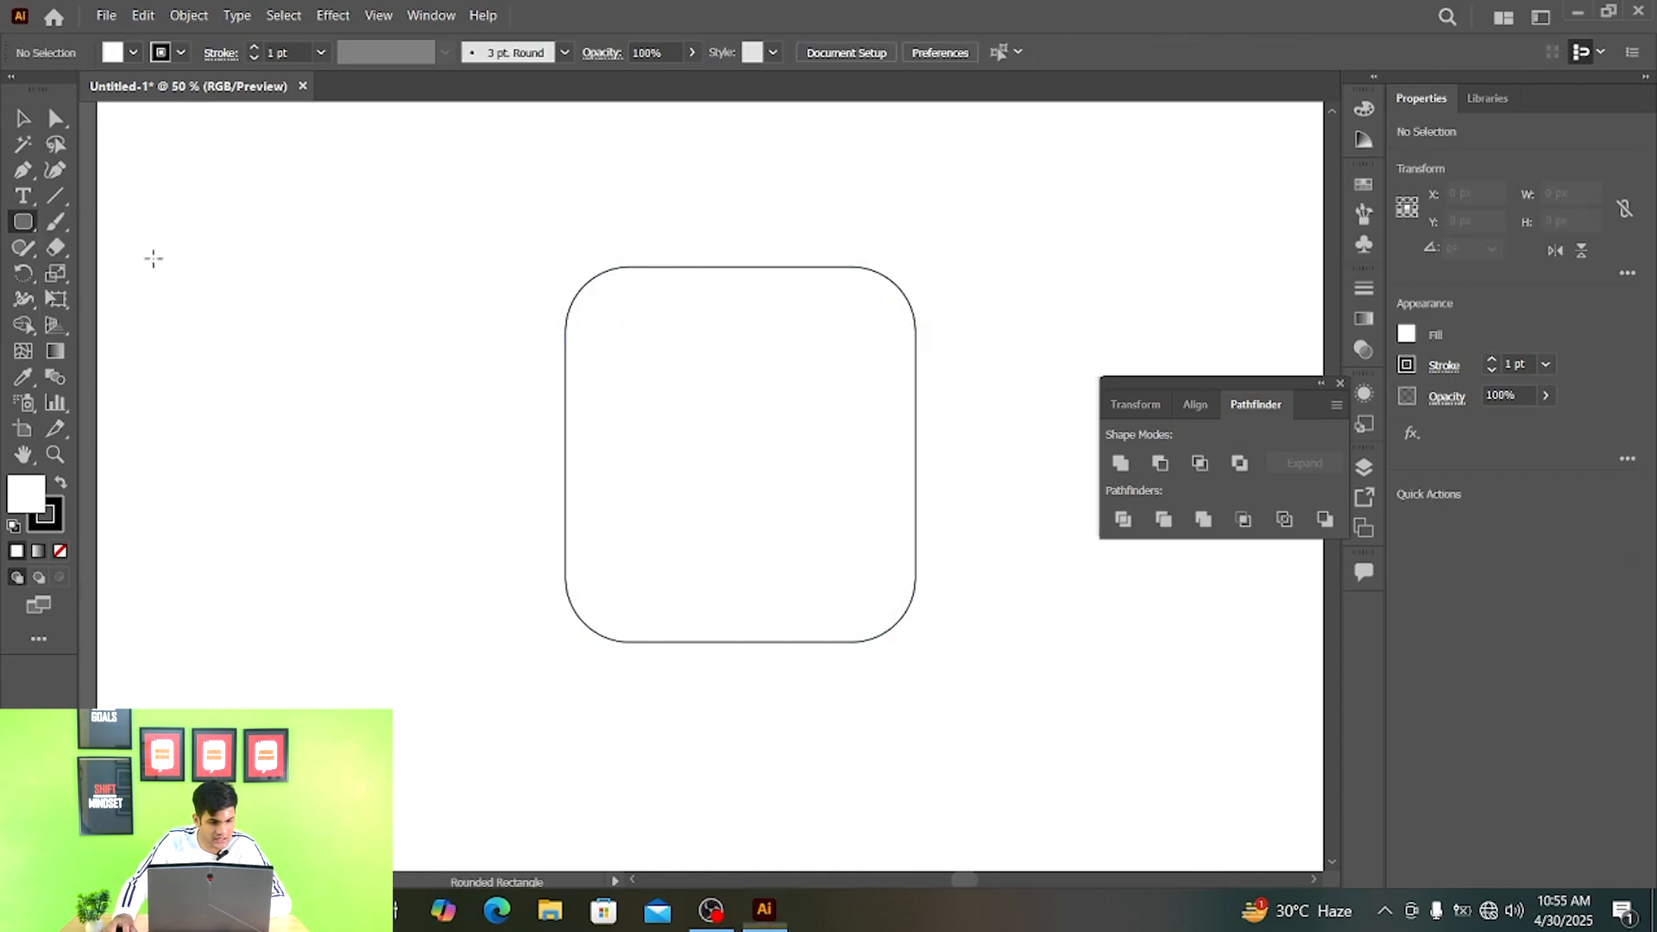
pyautogui.moveTo(612, 220); pyautogui.dragTo(681, 295)
pyautogui.press('v')
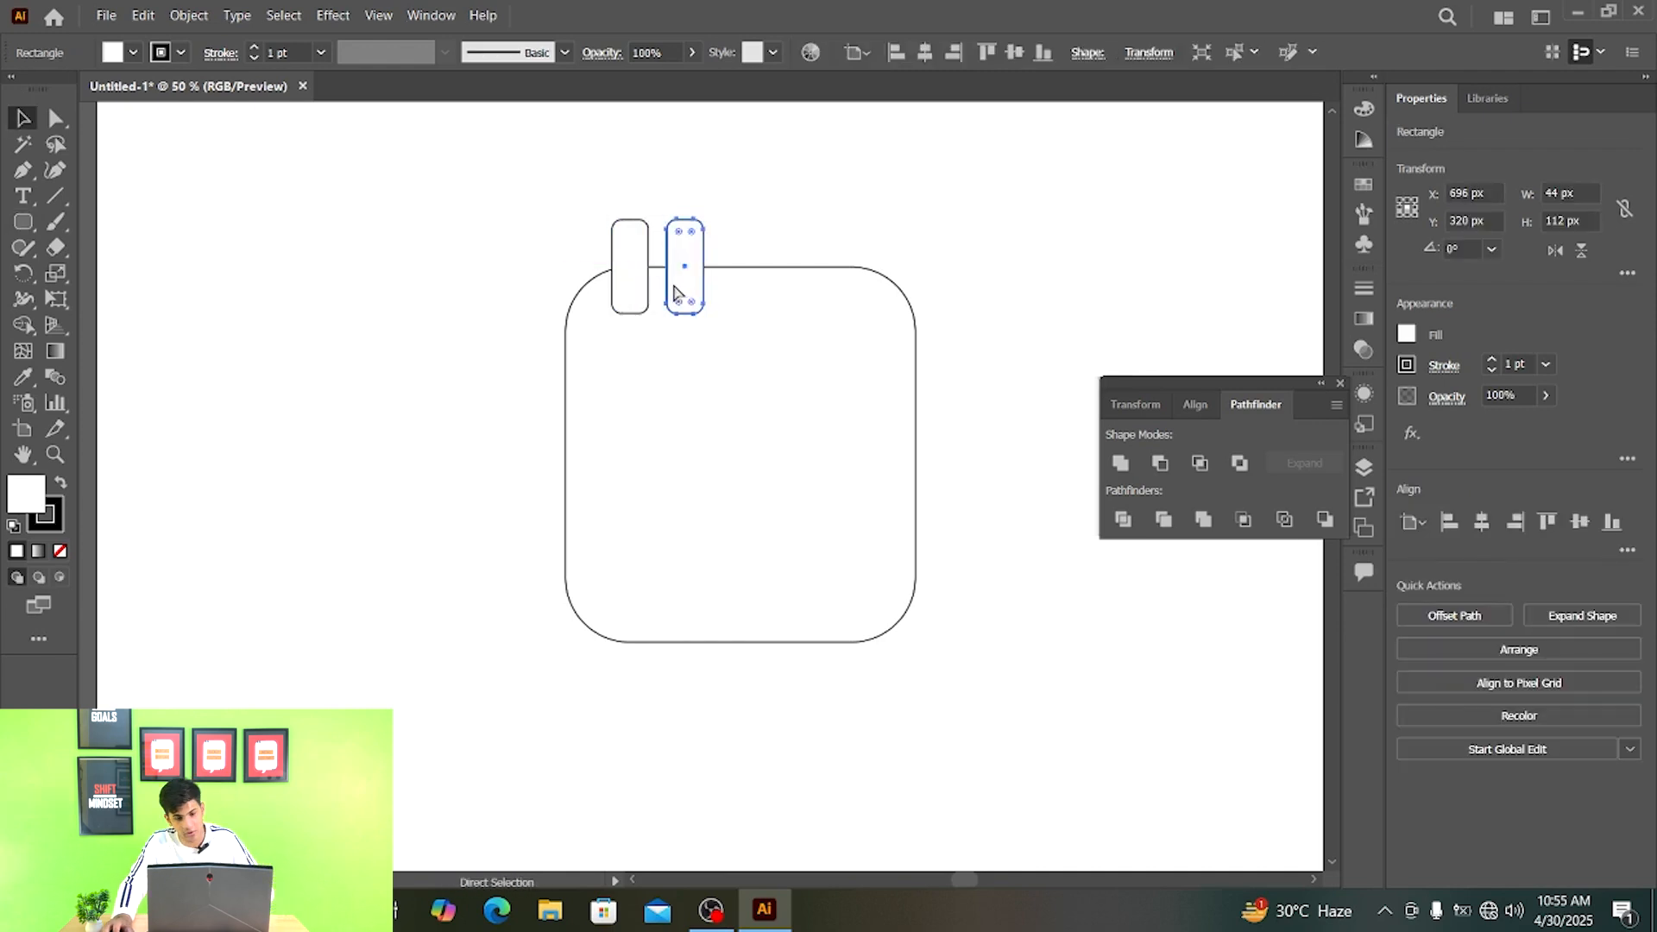
pyautogui.hotkey('ctrl', 'd')
pyautogui.hotkey('ctrl', 'd')
pyautogui.hotkey('ctrl', 'd')
pyautogui.click(1016, 240)
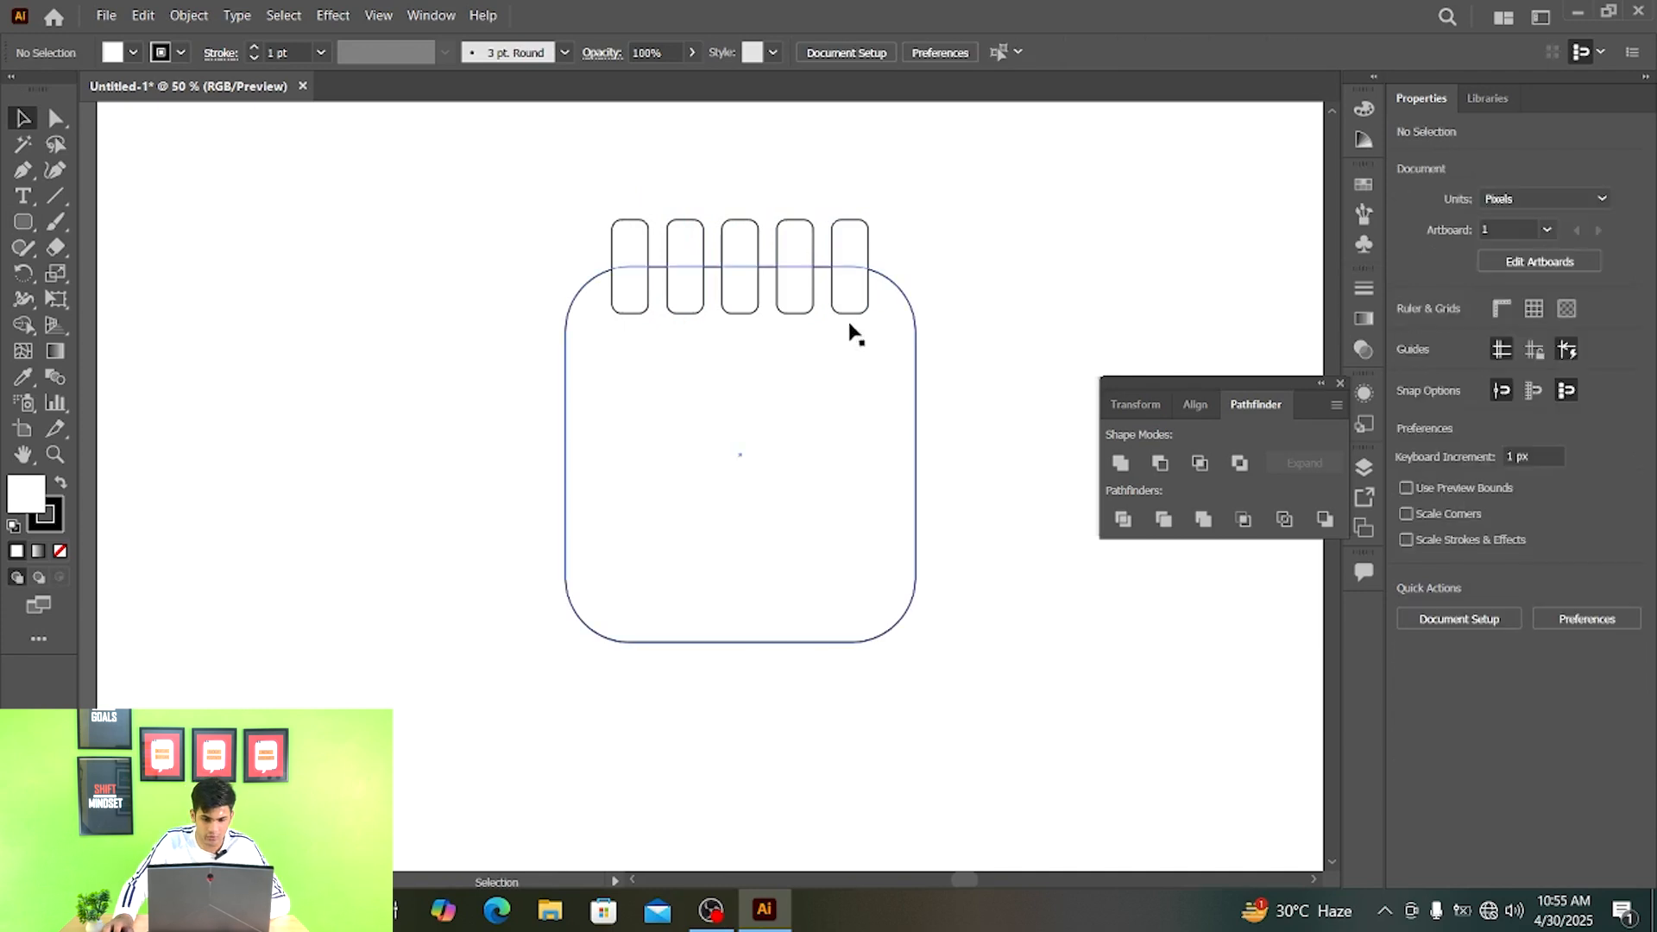
# - Draw a horizontal rounded bar about 339 by 45 px below the five tabs and centre it horizontally with the large shape
pyautogui.click(24, 222)
pyautogui.moveTo(594, 354); pyautogui.dragTo(882, 393)
pyautogui.press('v')
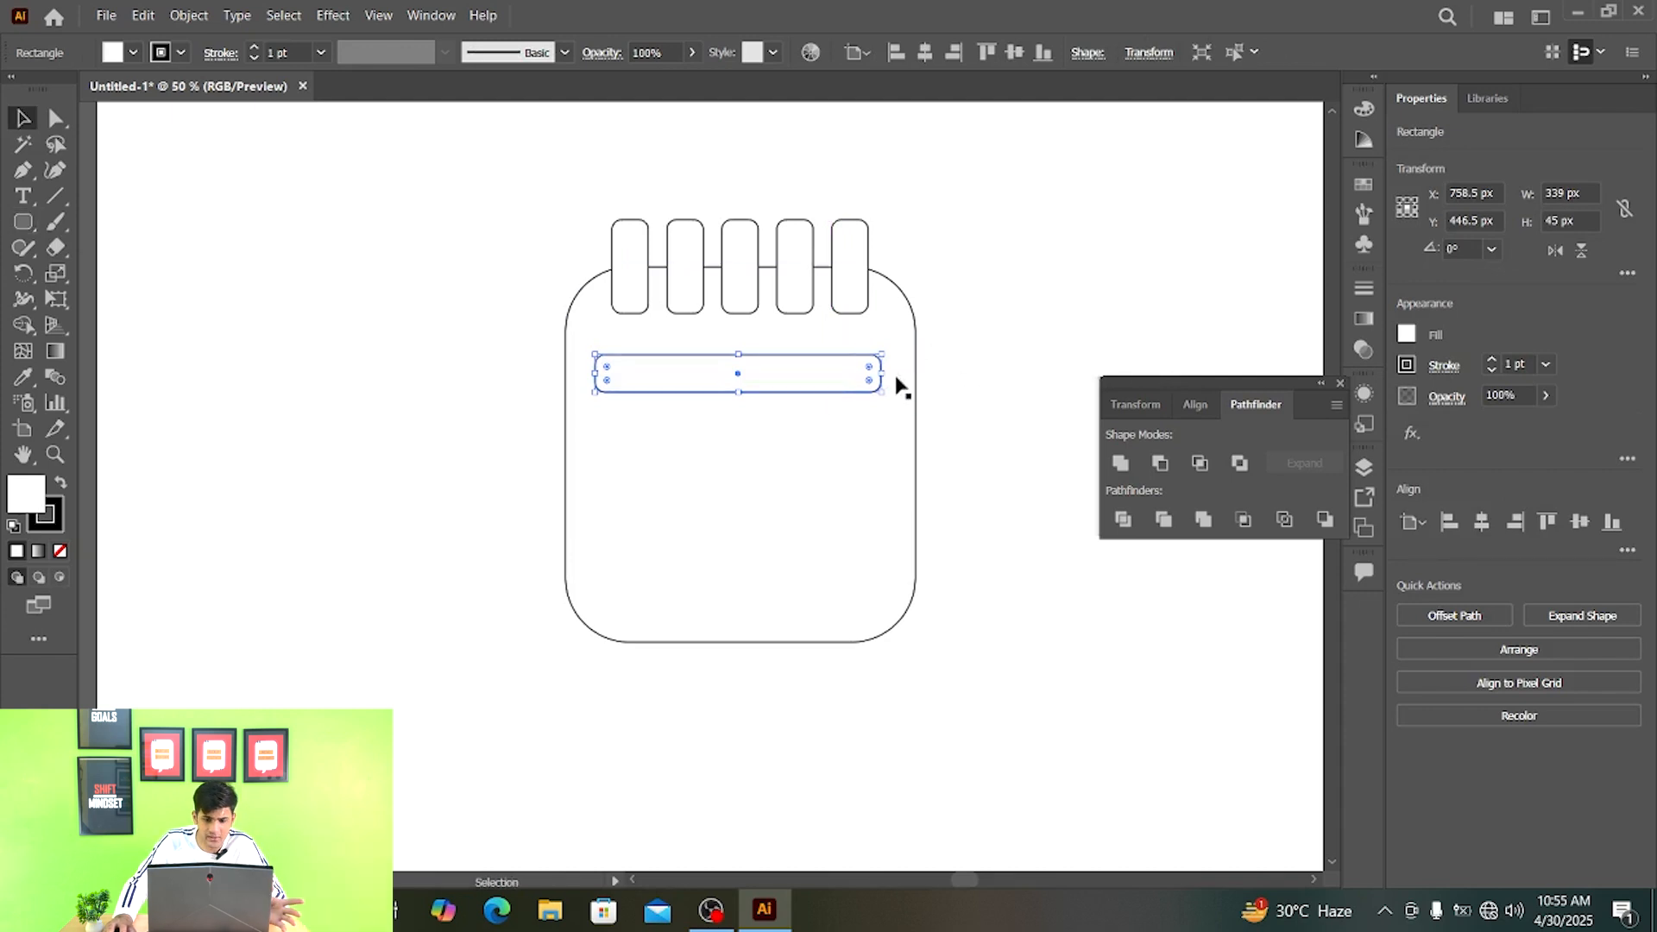
pyautogui.keyDown('shift'); pyautogui.click(916, 369); pyautogui.keyUp('shift')
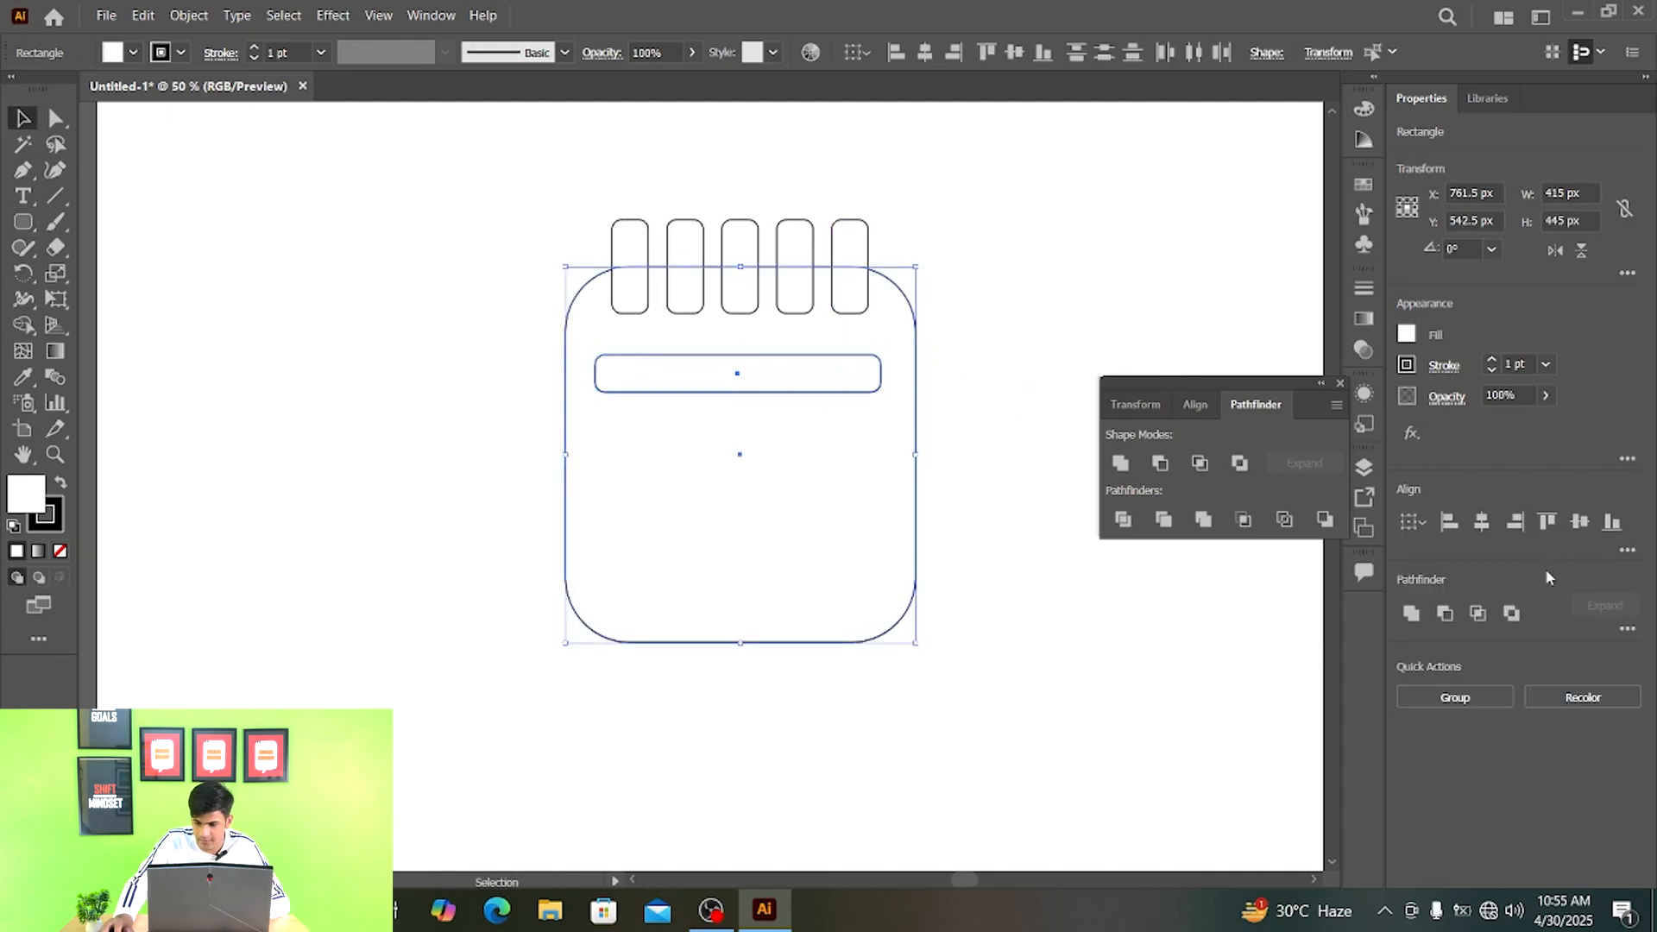
pyautogui.click(1628, 550)
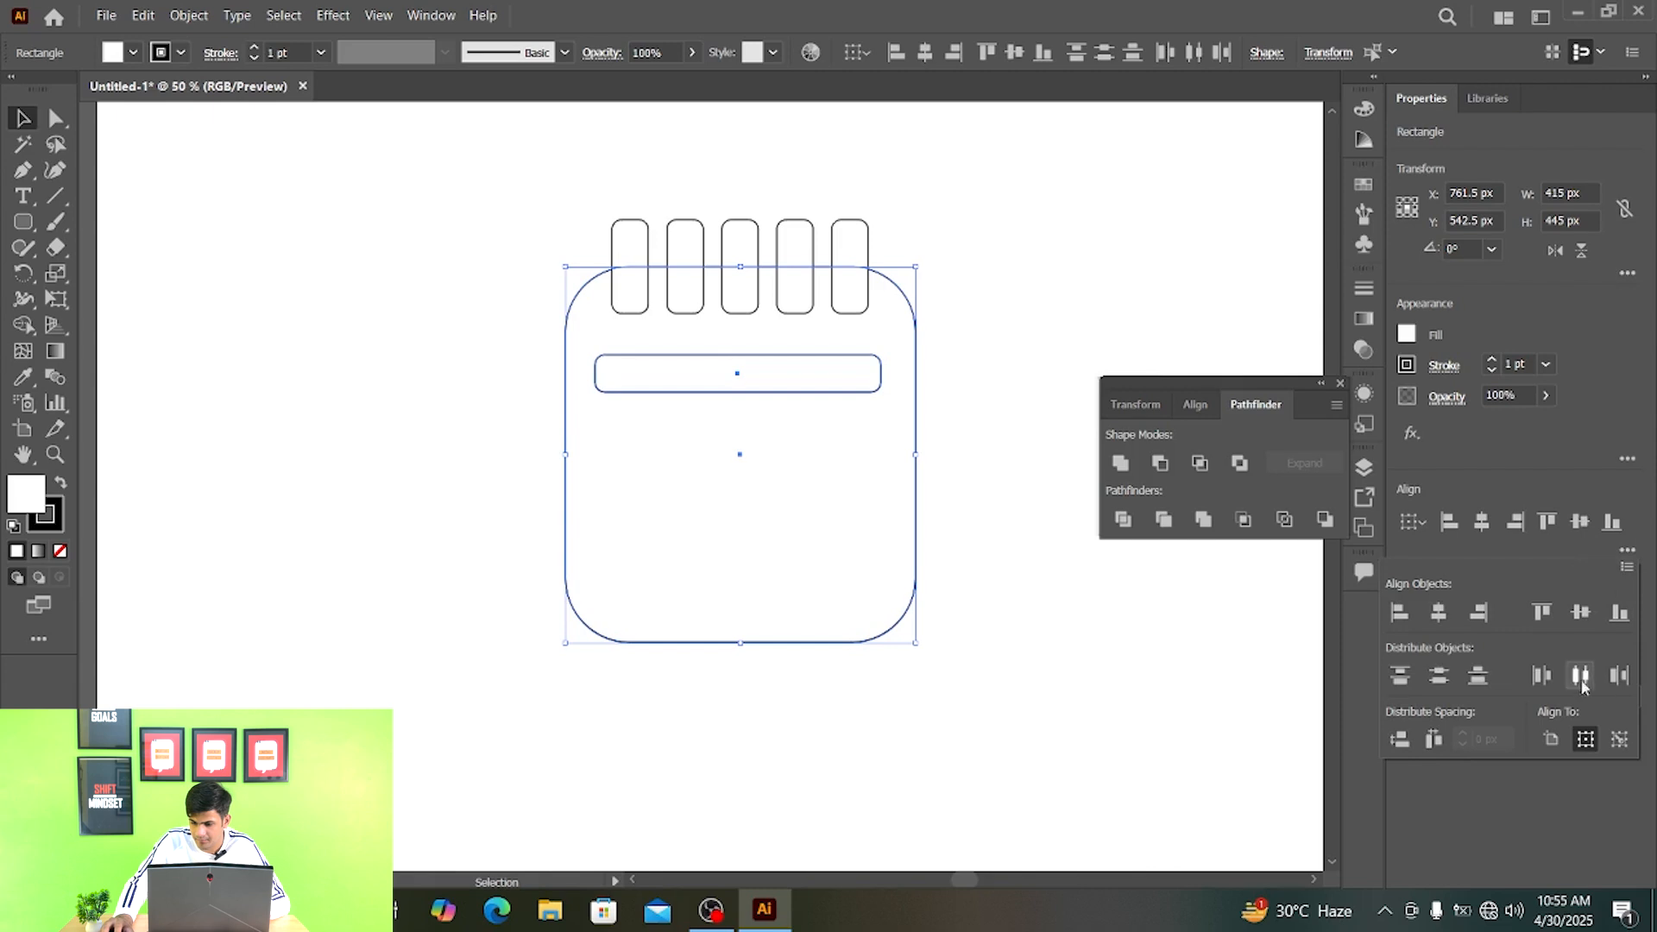
pyautogui.click(1439, 612)
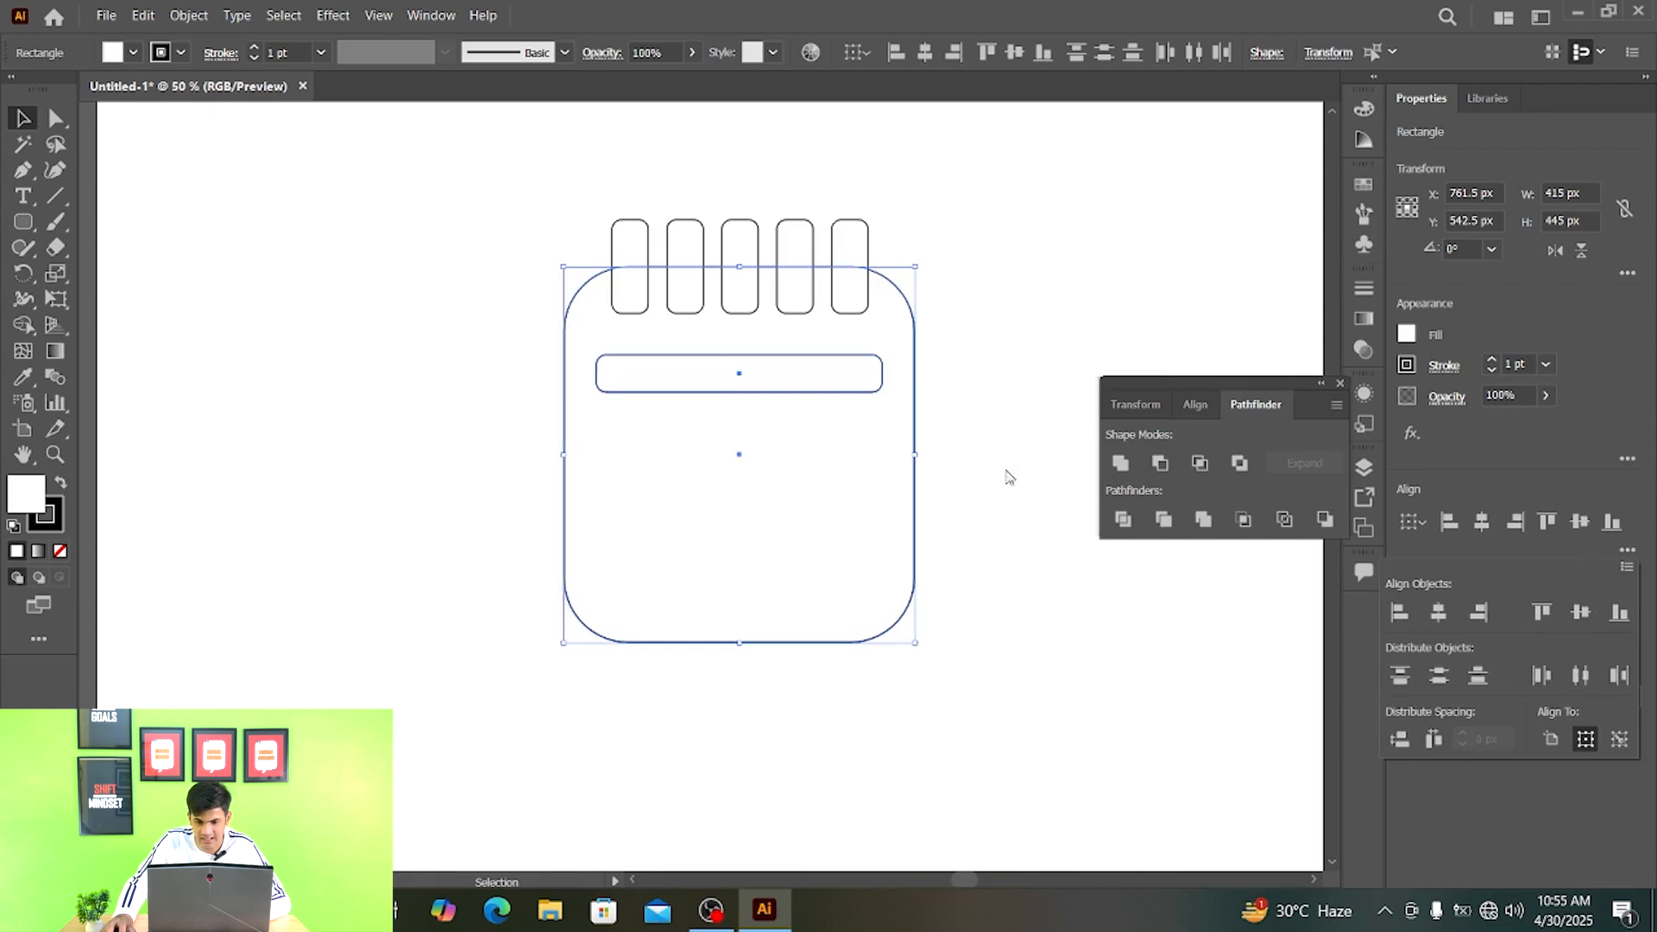
# - Copy the horizontal bar straight down and repeat the copy so the large shape holds three evenly spaced bars
pyautogui.click(828, 382)
pyautogui.moveTo(796, 391); pyautogui.dragTo(798, 478)
pyautogui.hotkey('ctrl', 'd')
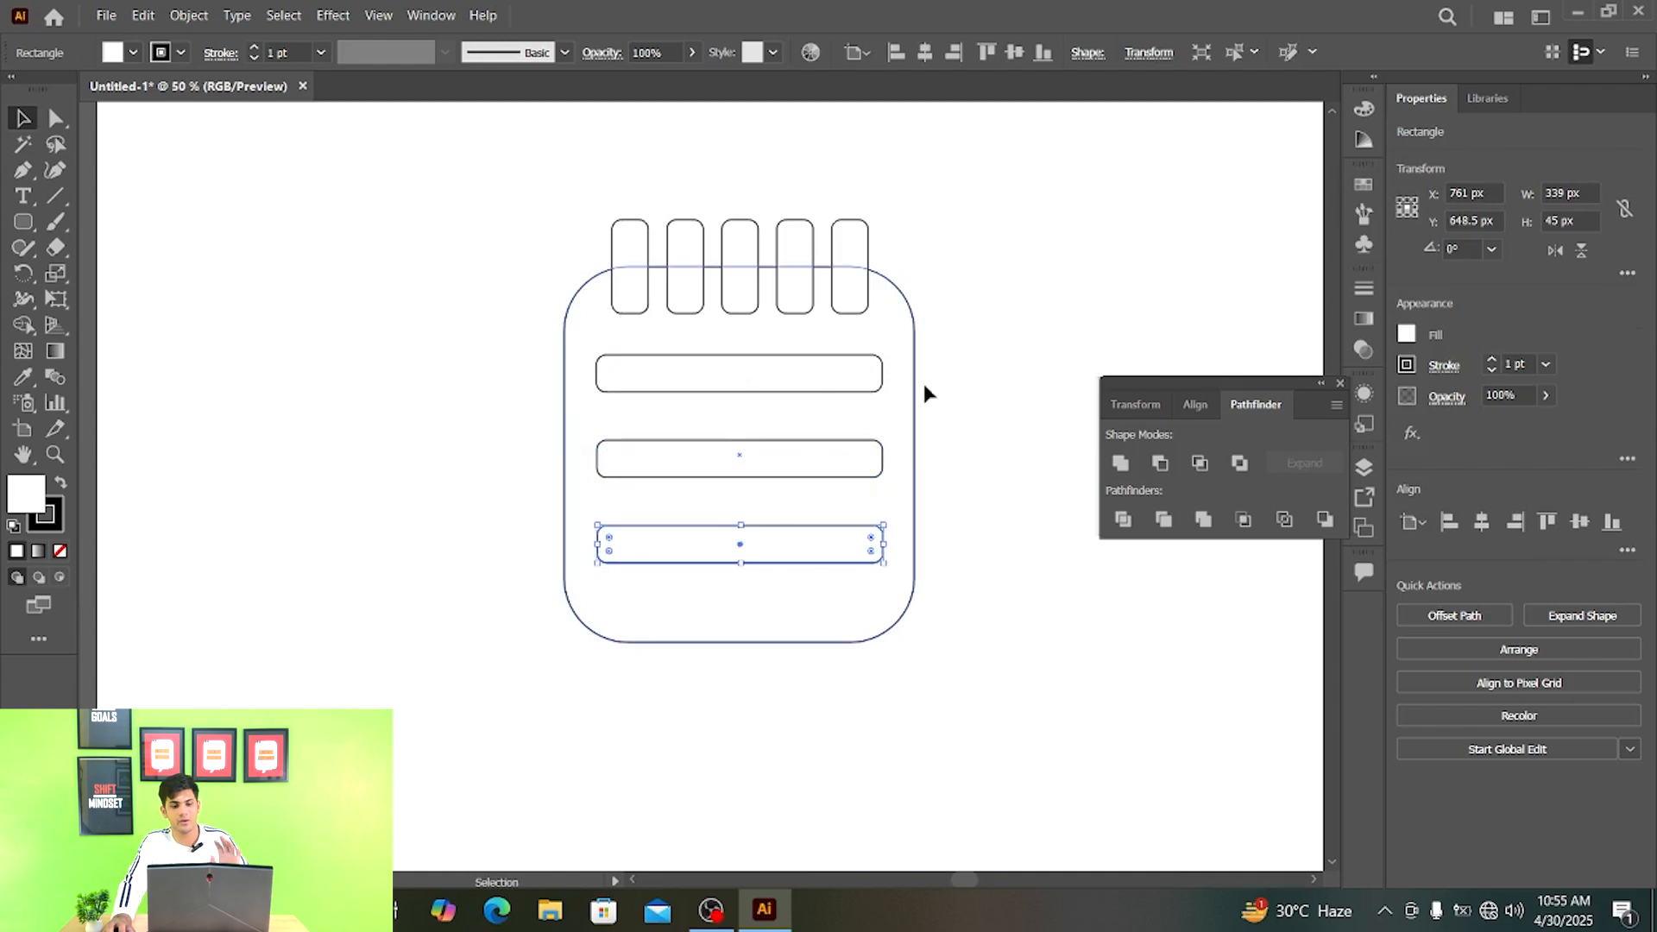
pyautogui.click(1044, 298)
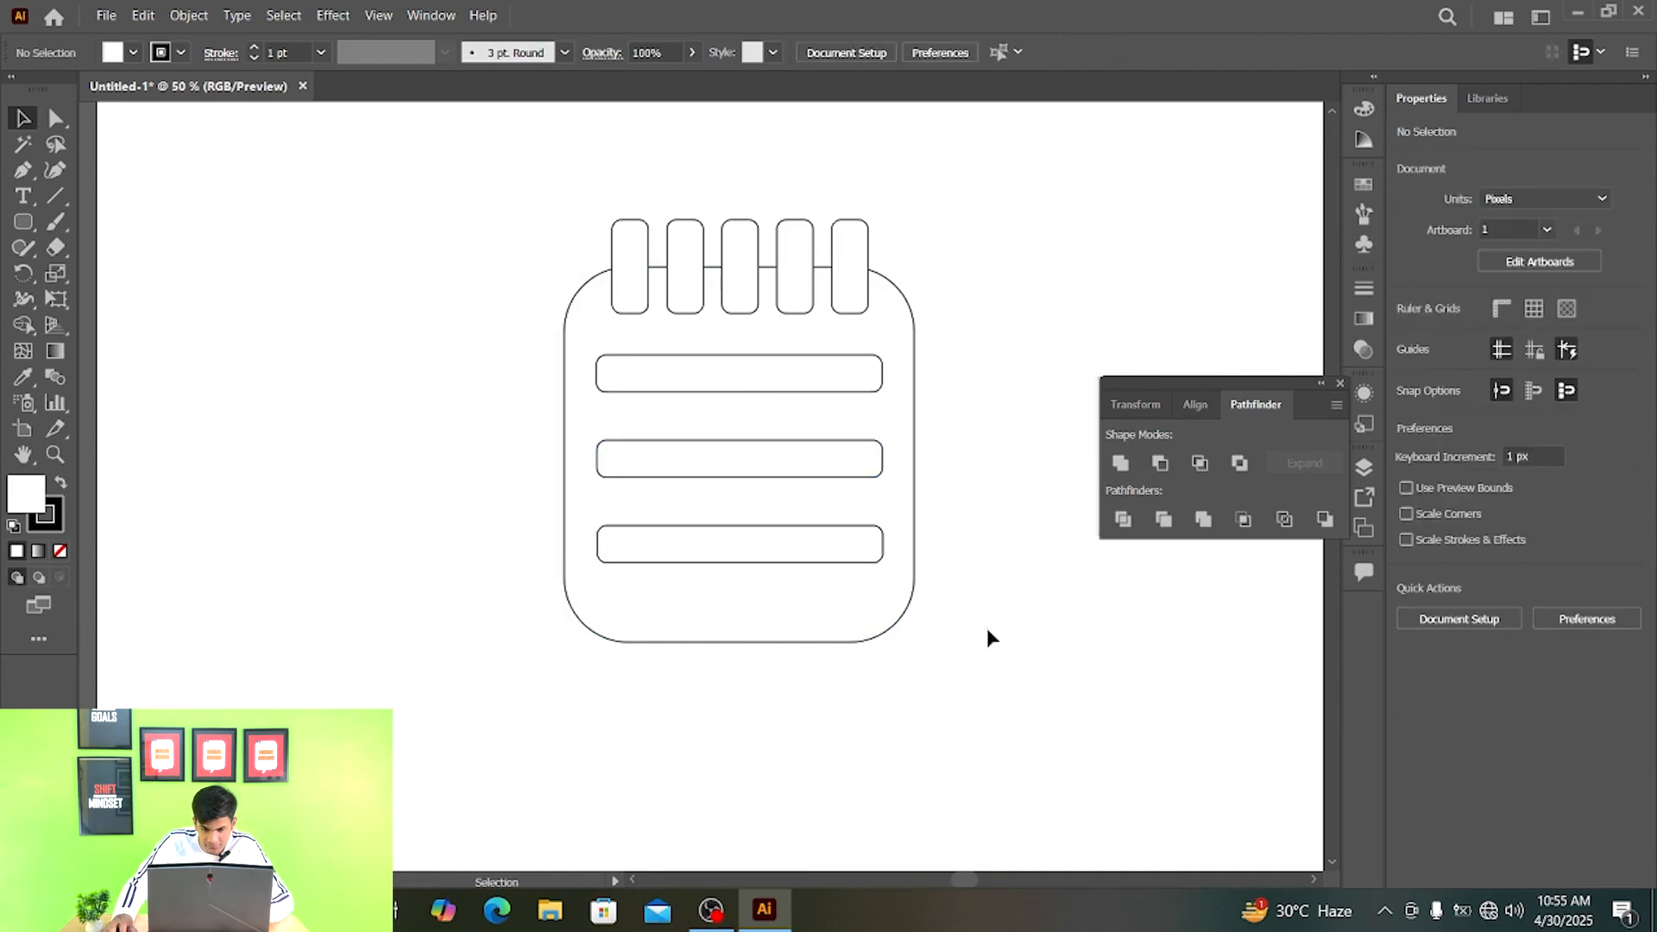
# - Fill all the notepad shapes with a medium grey swatch
pyautogui.moveTo(988, 716); pyautogui.dragTo(420, 173)
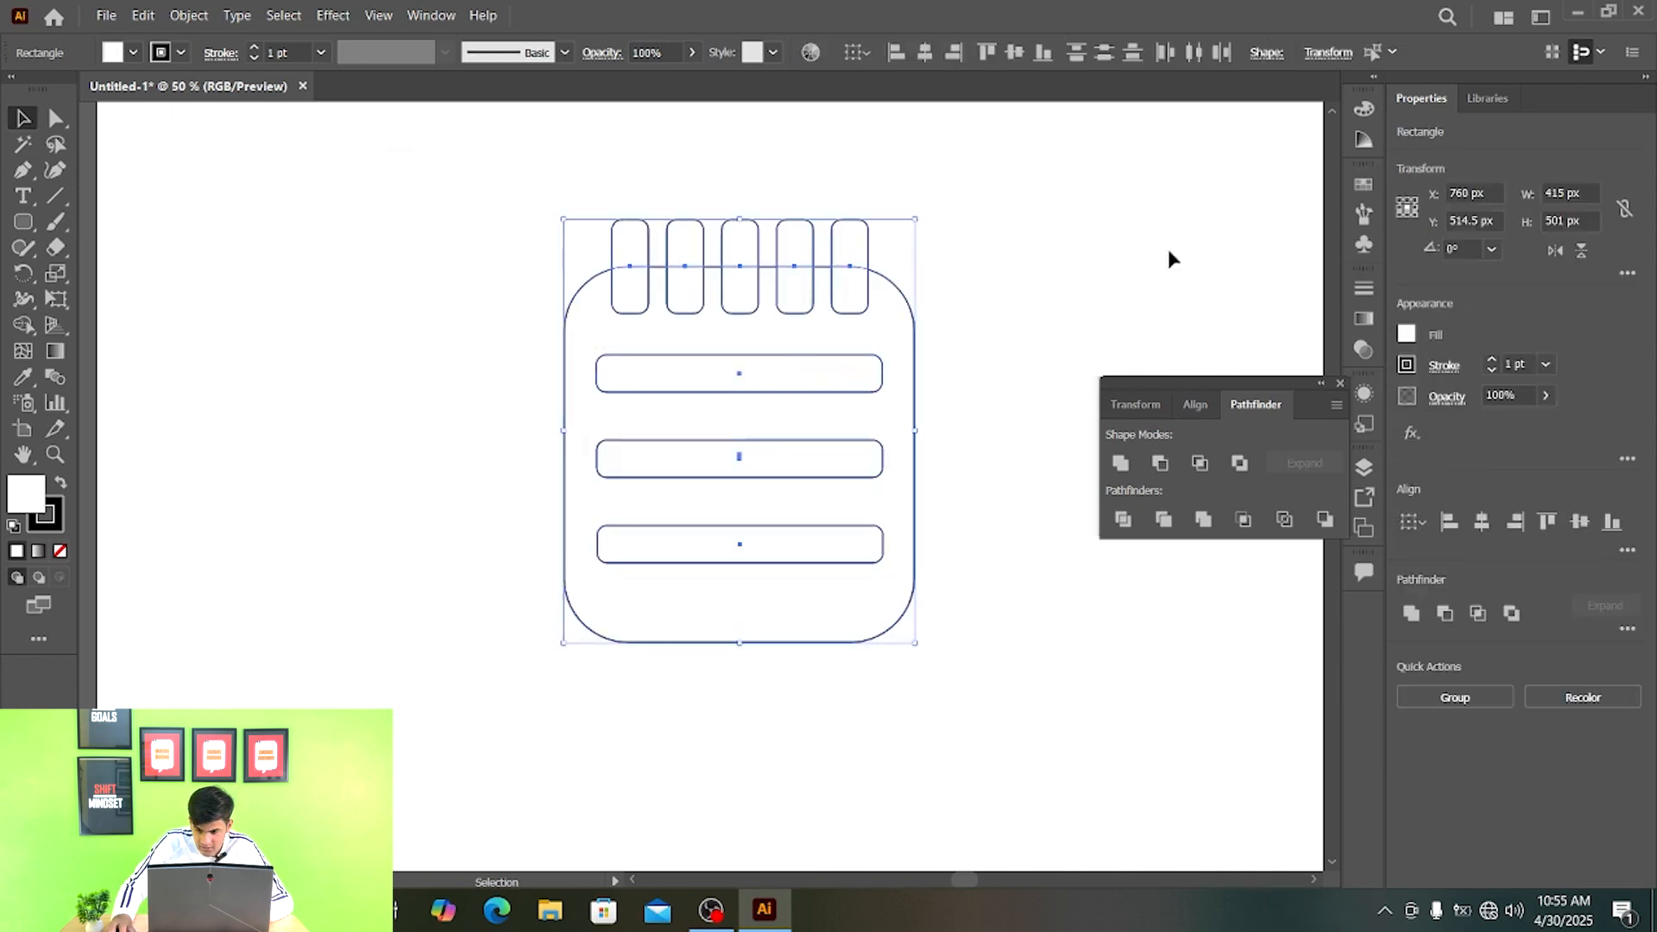
pyautogui.click(1411, 337)
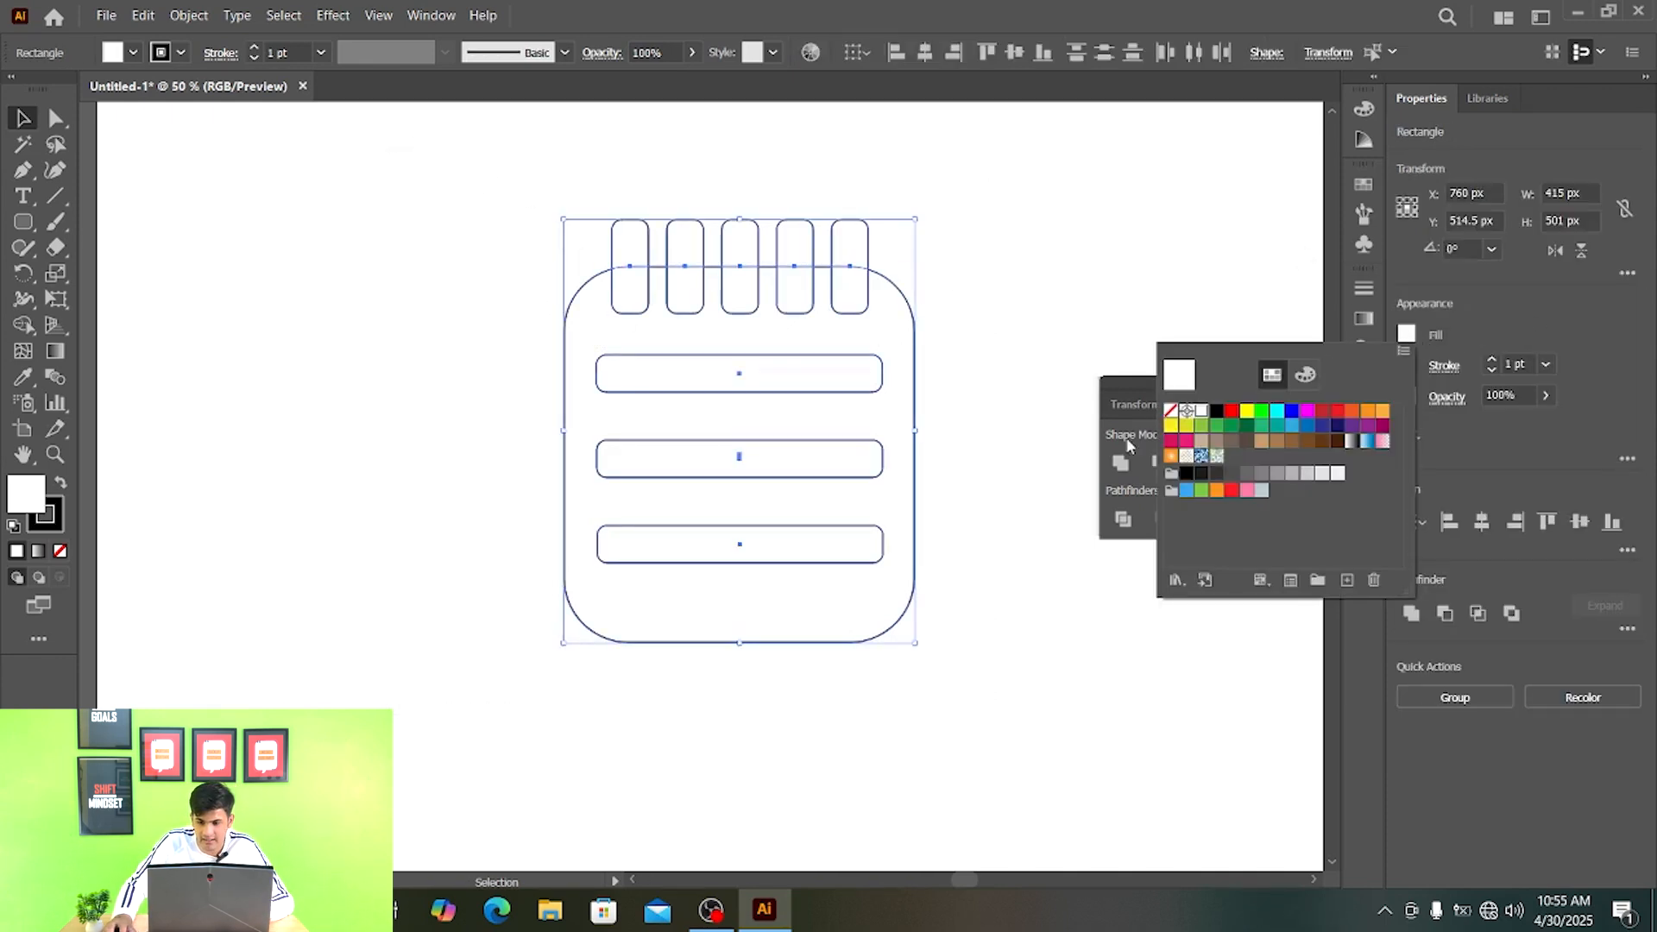
pyautogui.click(1260, 474)
pyautogui.press('Escape')
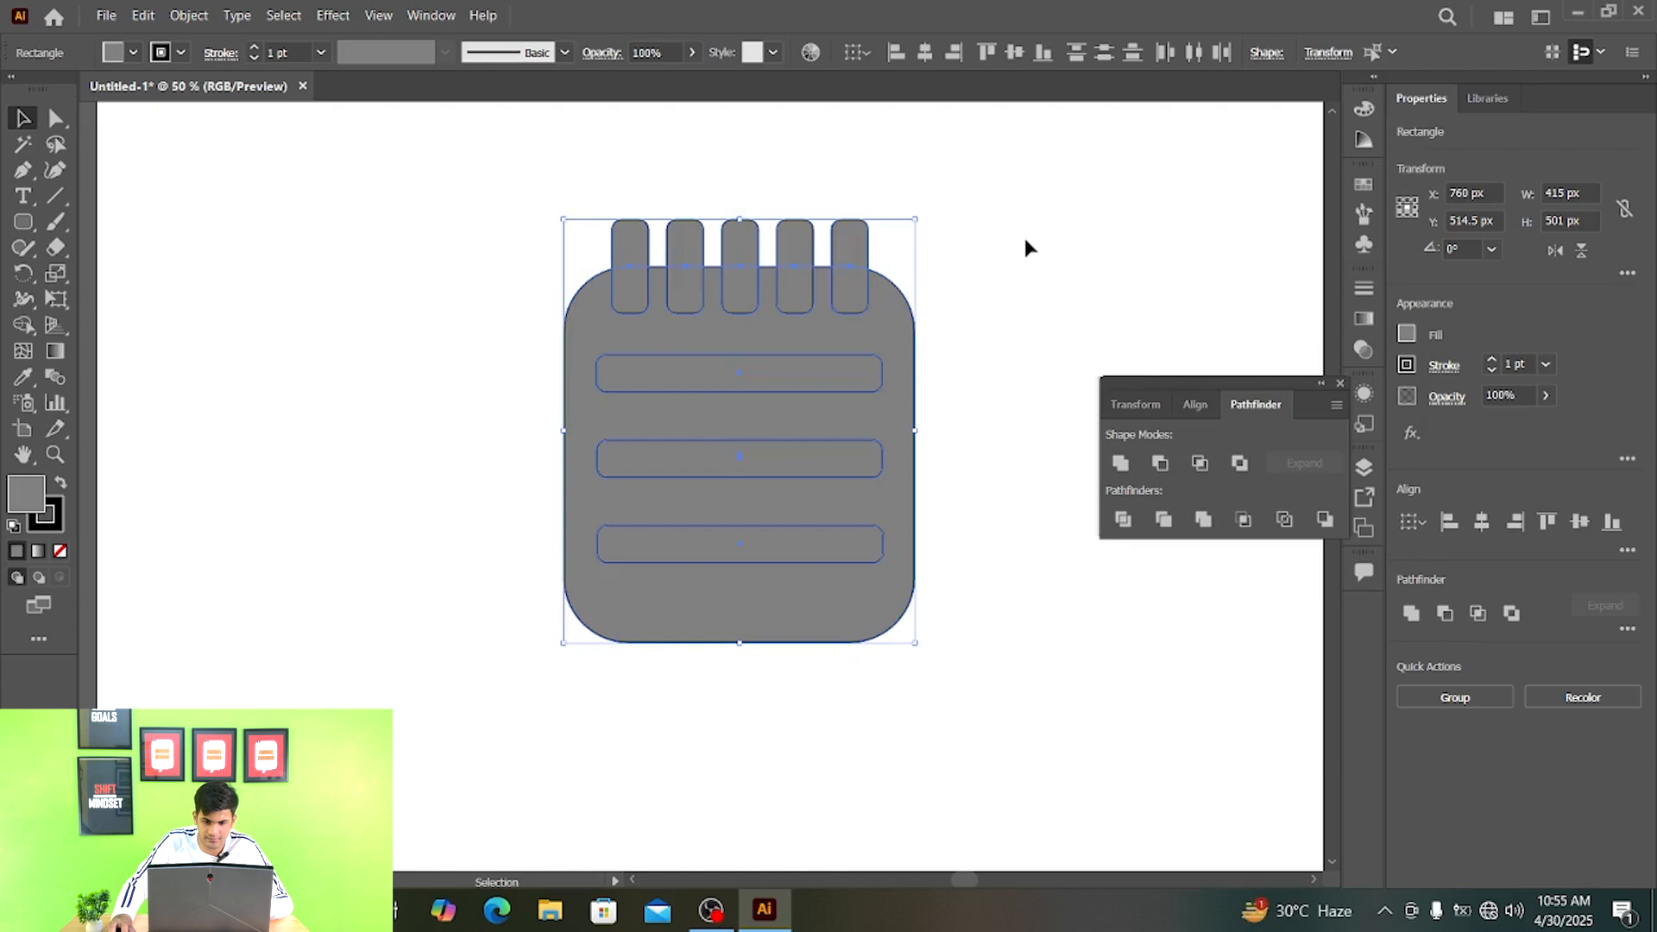
pyautogui.click(973, 251)
# - Fill the large rounded body of the notepad with a light grey swatch
pyautogui.click(876, 319)
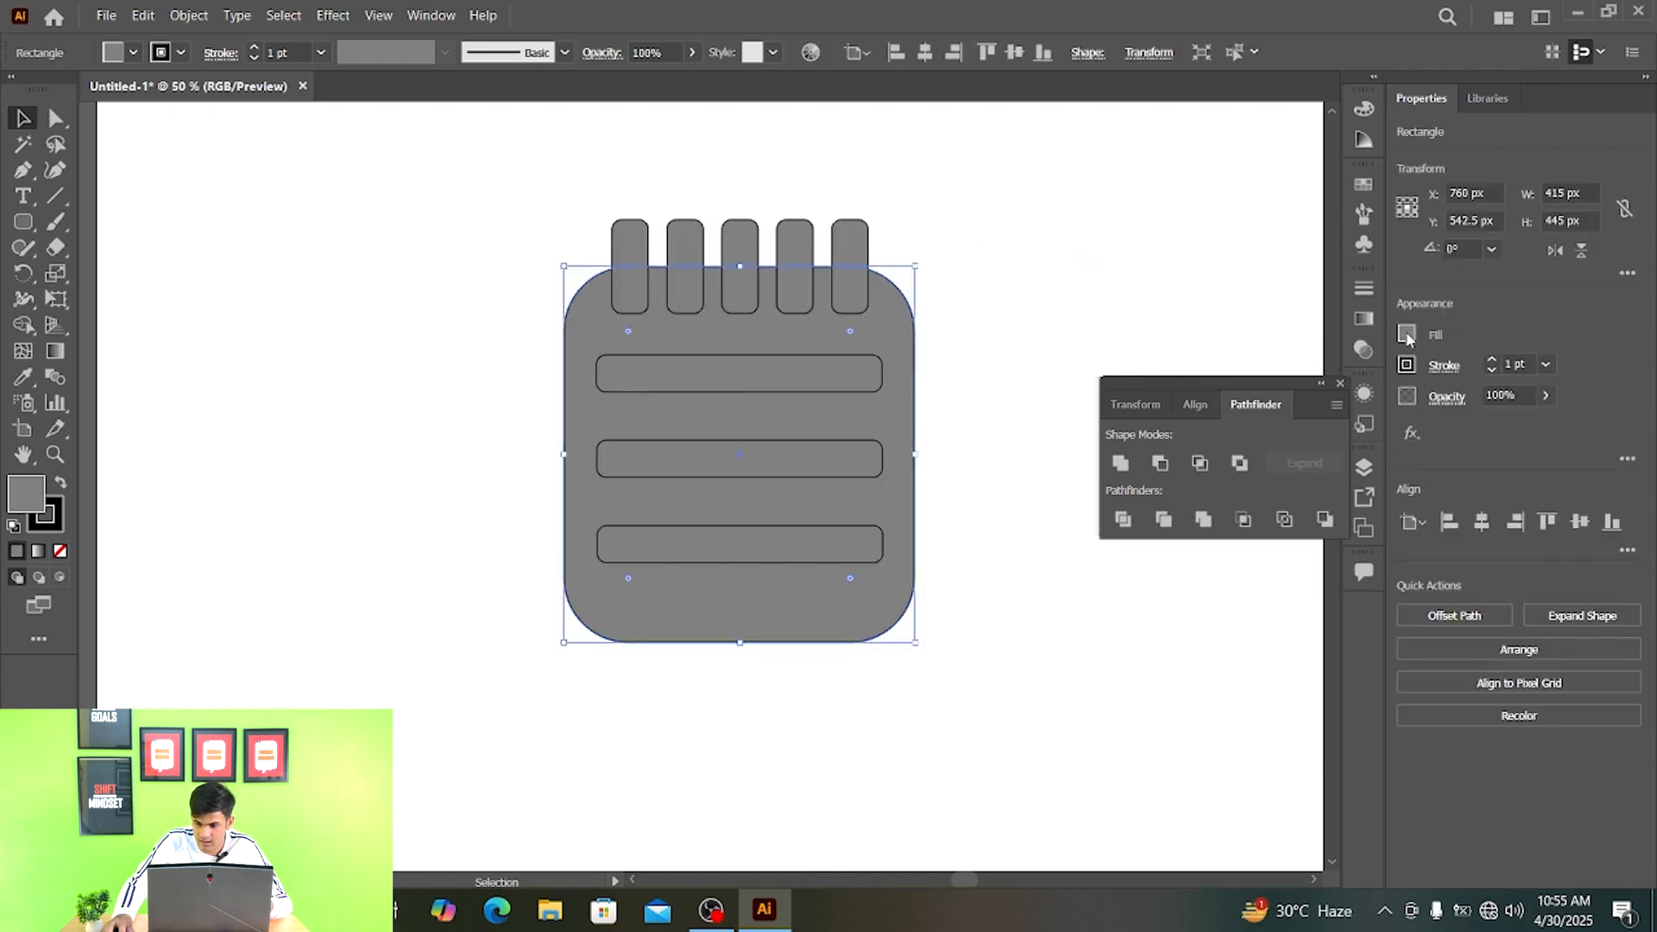
pyautogui.click(1408, 335)
pyautogui.click(1307, 474)
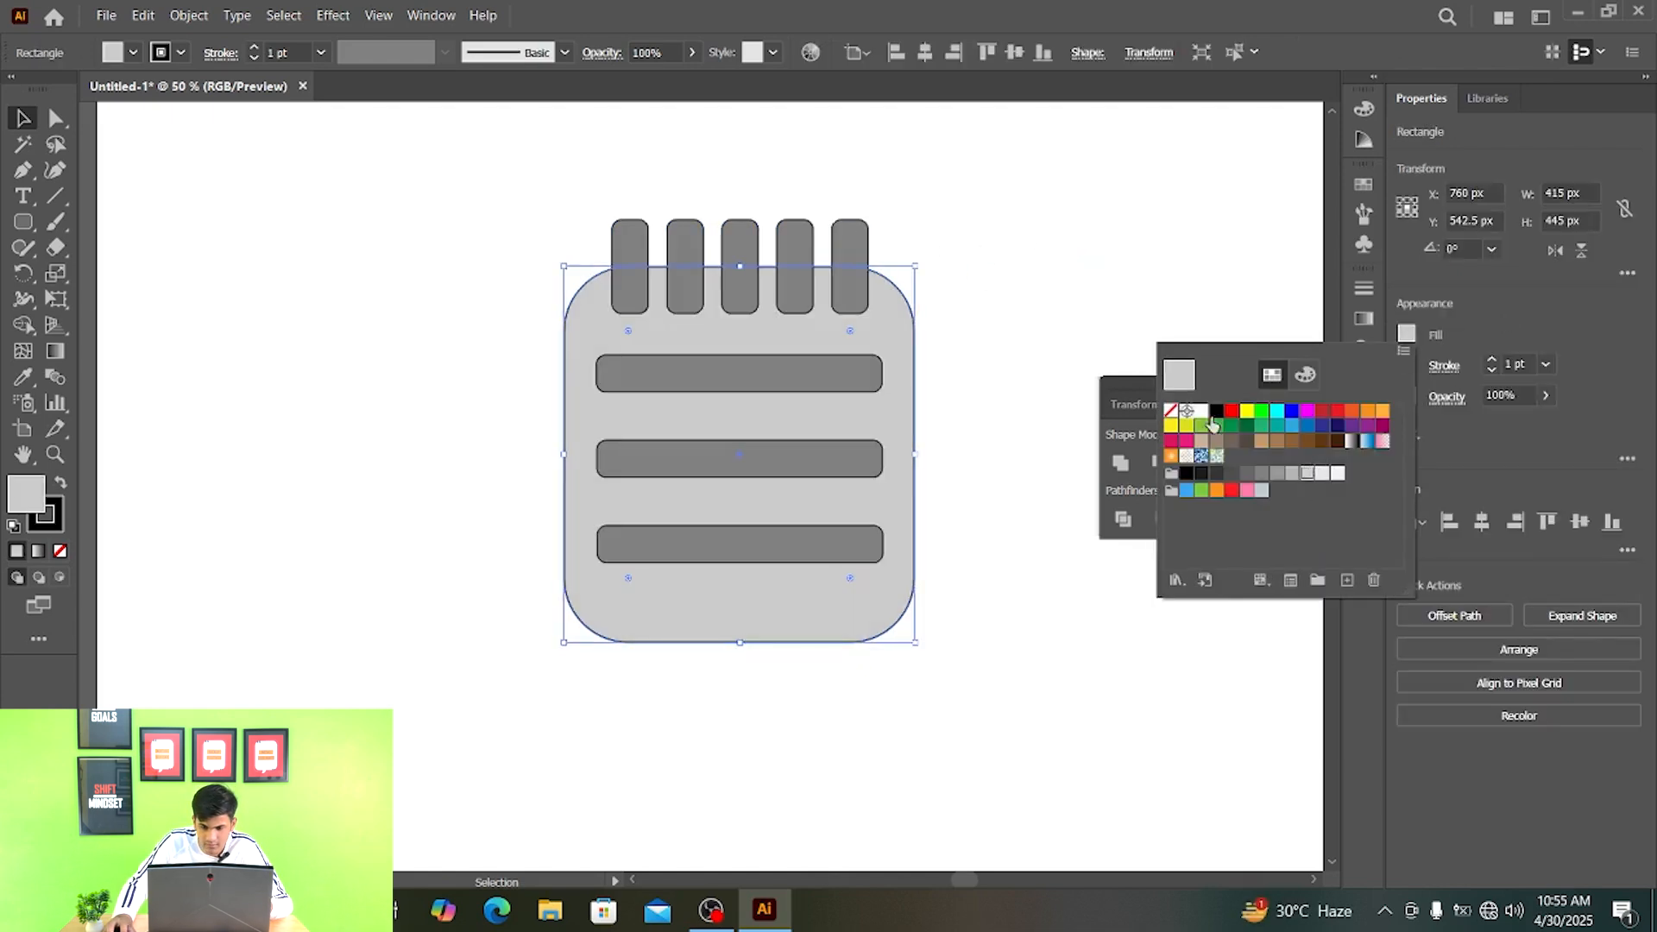
pyautogui.press('Escape')
# - Give the five tabs and the three bars a white stroke of 7 pt
pyautogui.click(837, 234)
pyautogui.keyDown('shift'); pyautogui.click(792, 250); pyautogui.keyUp('shift')
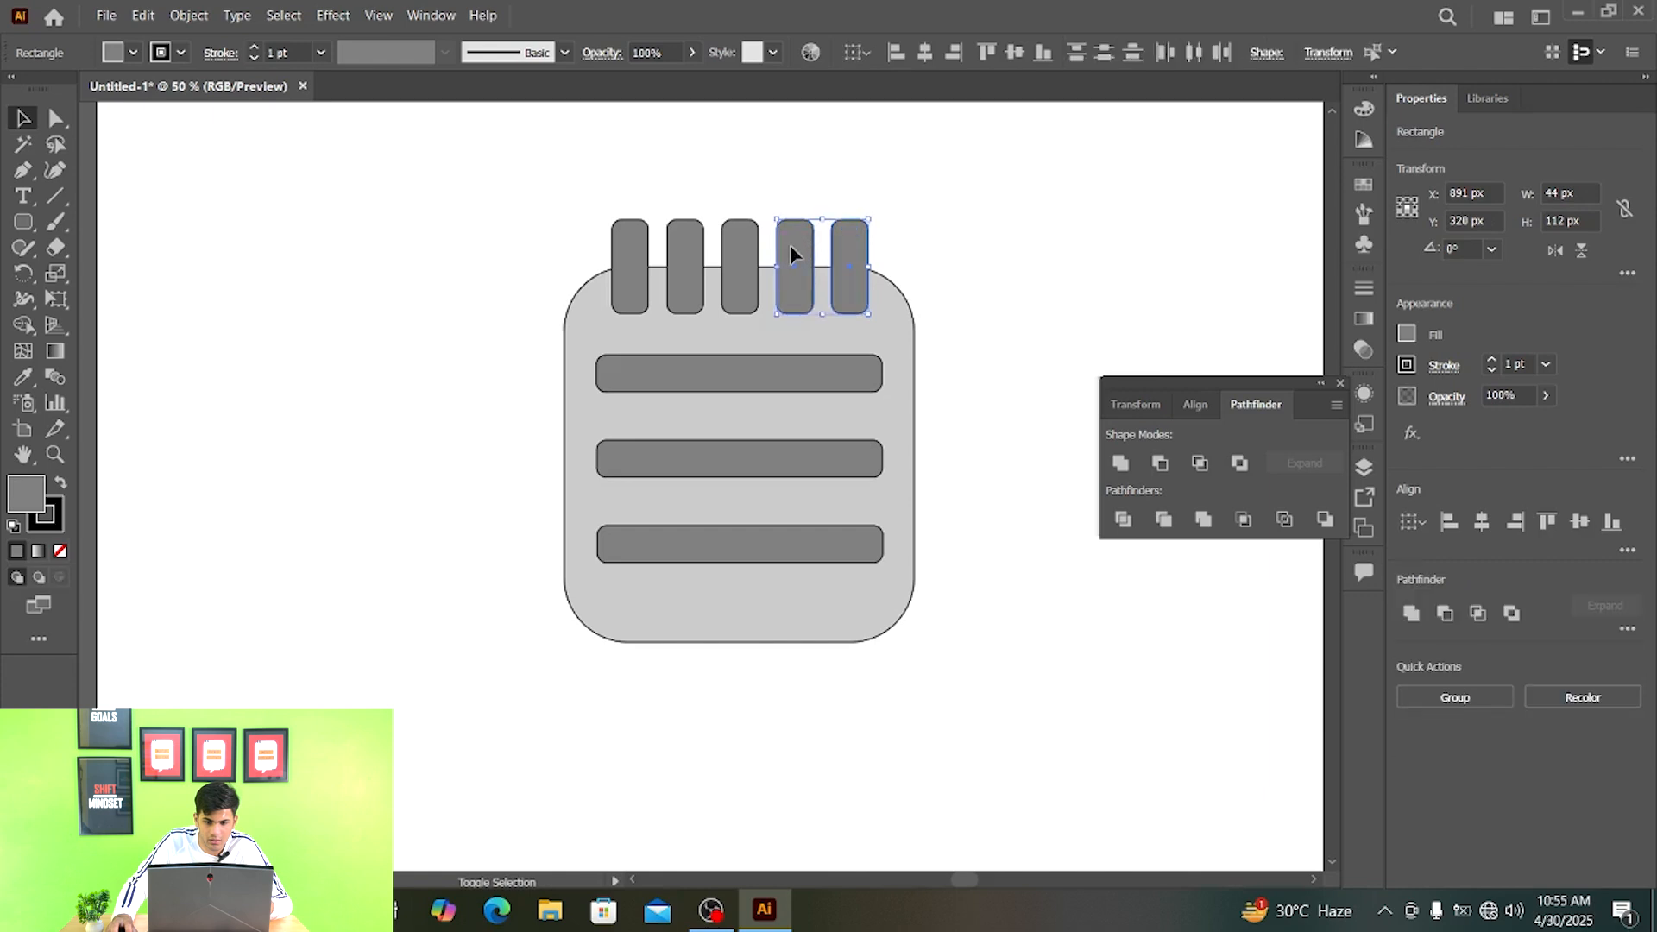
pyautogui.keyDown('shift'); pyautogui.click(740, 252); pyautogui.keyUp('shift')
pyautogui.keyDown('shift'); pyautogui.click(690, 257); pyautogui.keyUp('shift')
pyautogui.keyDown('shift'); pyautogui.click(651, 257); pyautogui.keyUp('shift')
pyautogui.keyDown('shift'); pyautogui.click(676, 373); pyautogui.keyUp('shift')
pyautogui.keyDown('shift'); pyautogui.click(696, 458); pyautogui.keyUp('shift')
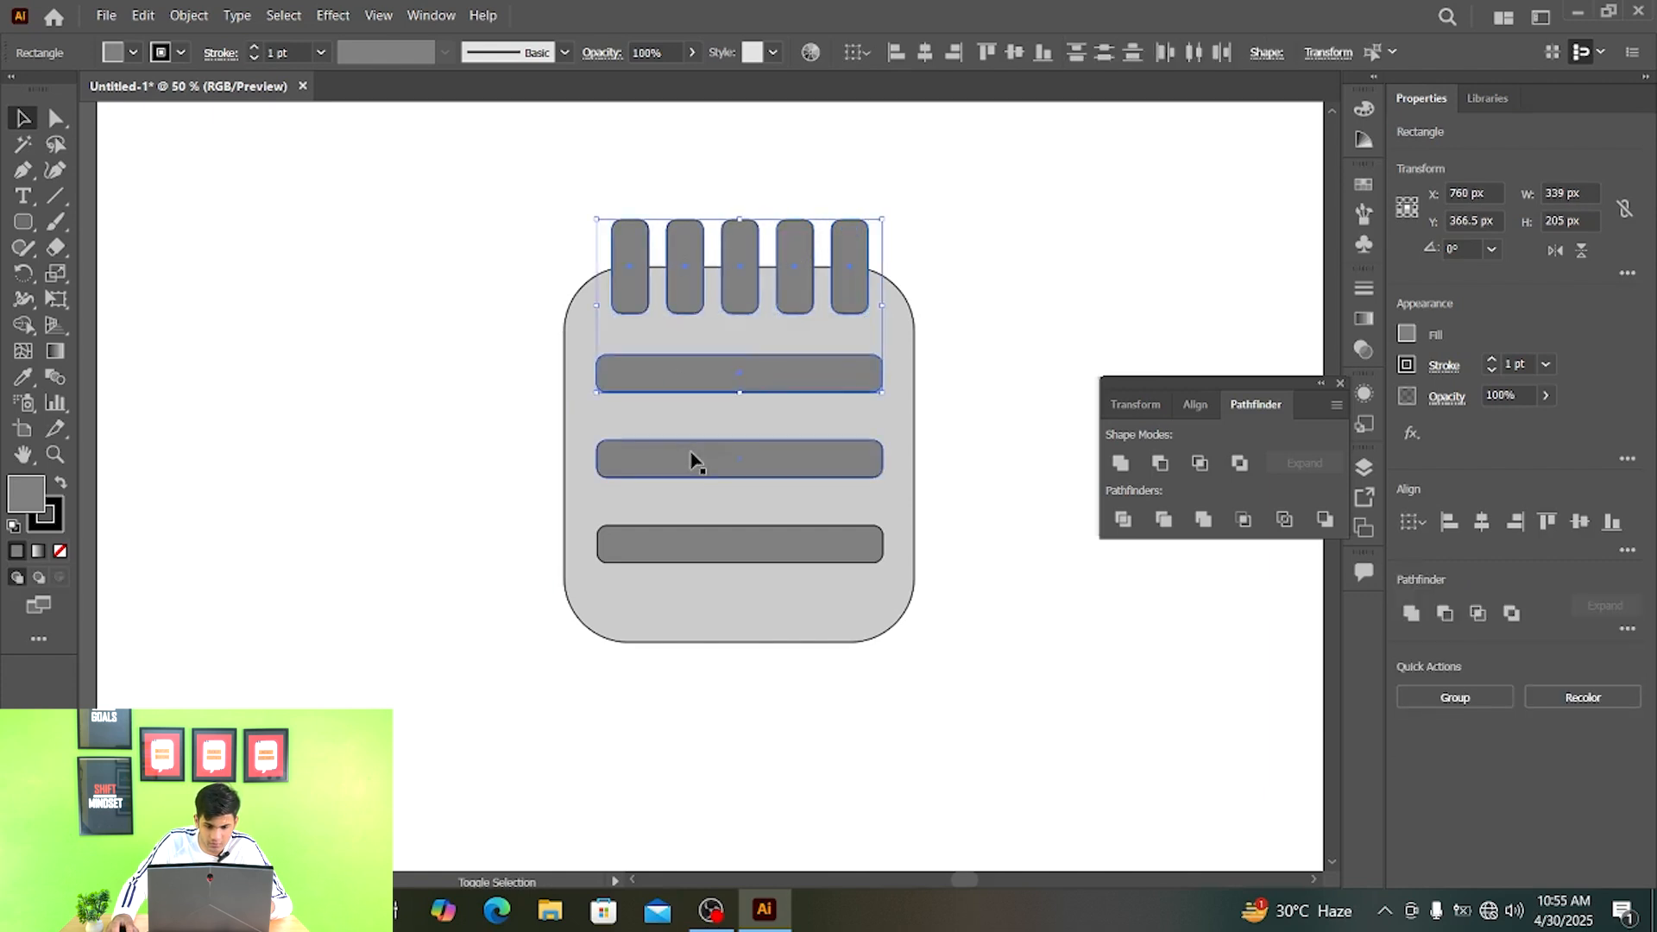
pyautogui.keyDown('shift'); pyautogui.click(703, 547); pyautogui.keyUp('shift')
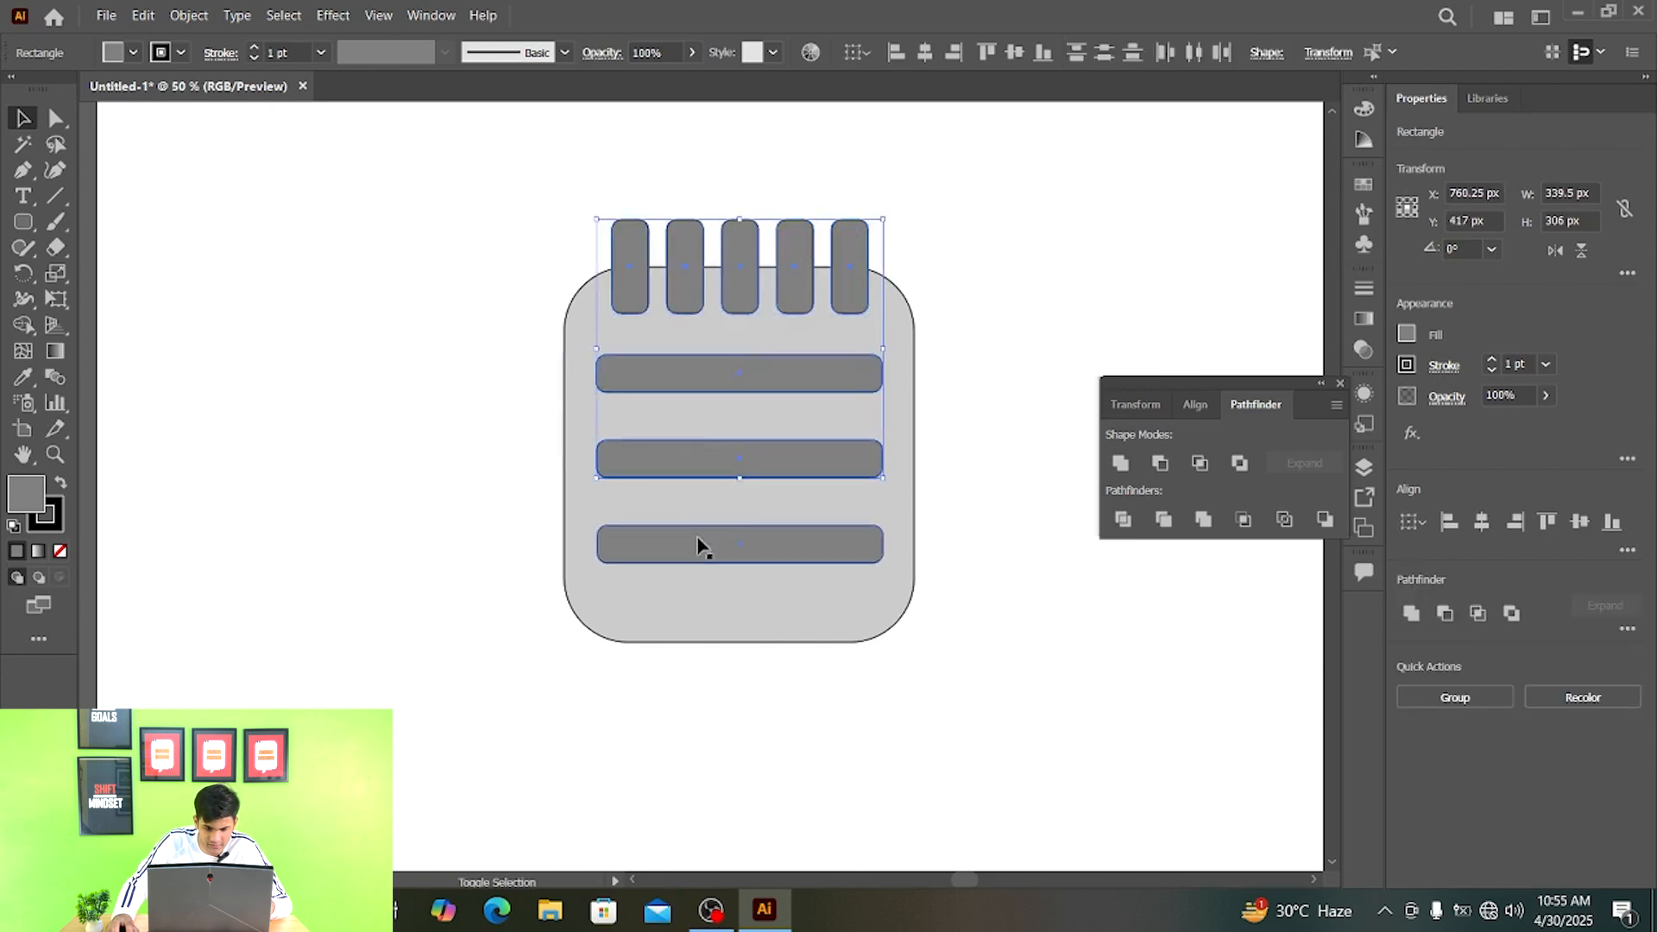
pyautogui.click(1406, 366)
pyautogui.click(1203, 442)
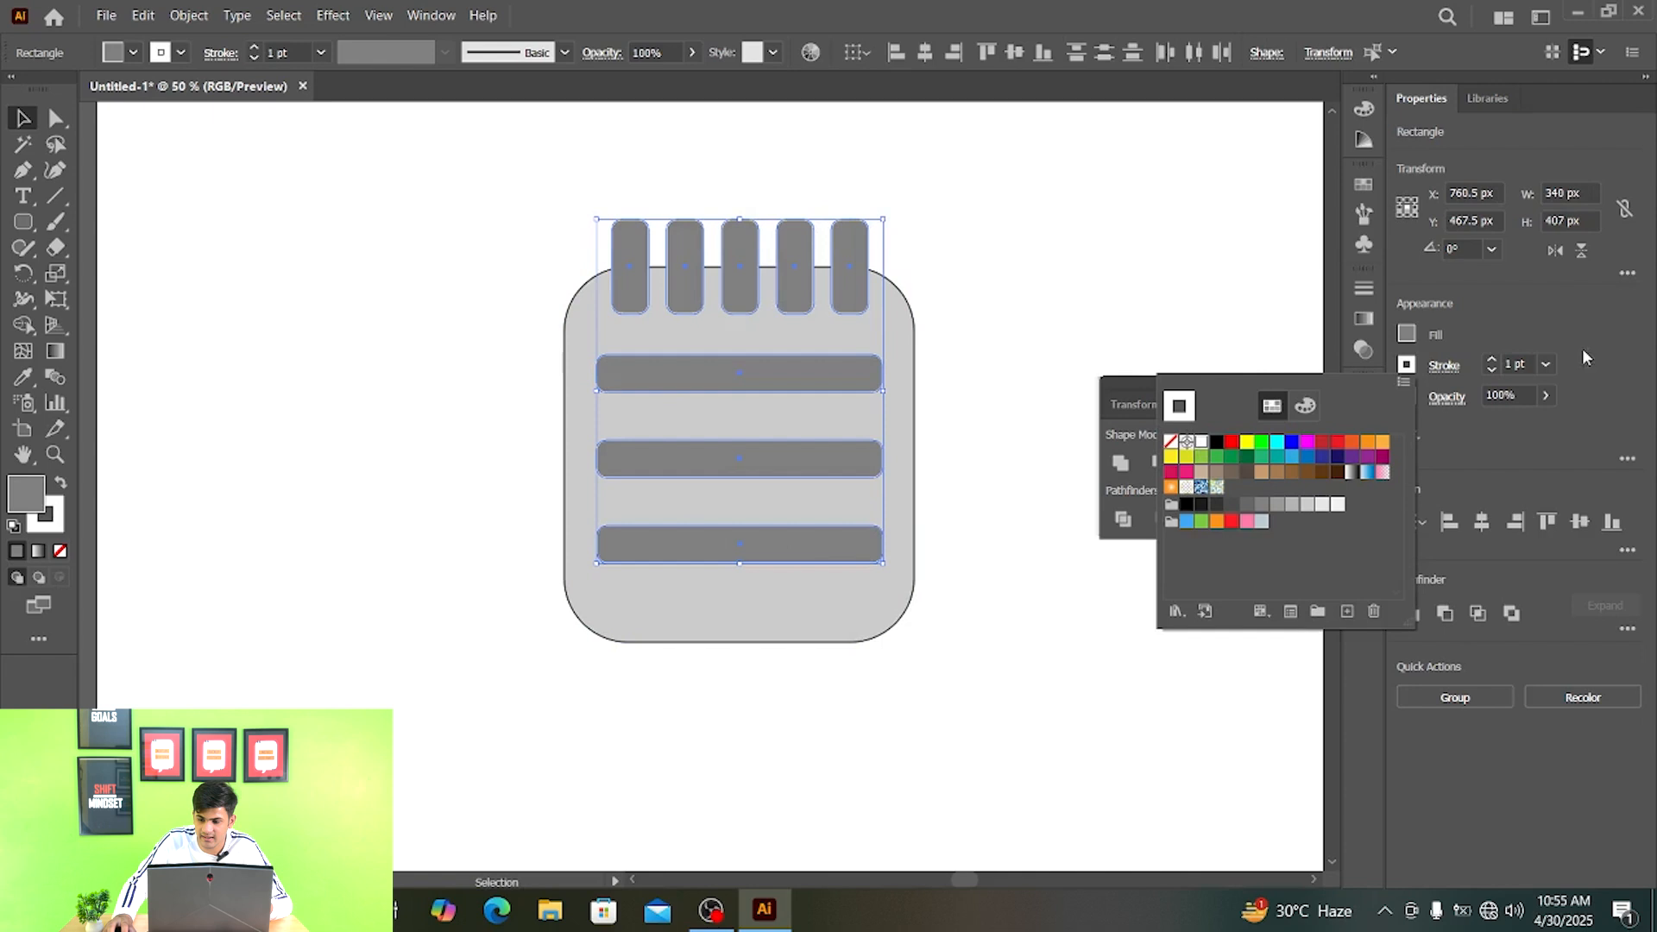
pyautogui.click(1498, 367)
pyautogui.click(1492, 362)
pyautogui.click(1493, 362)
pyautogui.click(1492, 362)
pyautogui.click(1492, 361)
pyautogui.click(1492, 362)
pyautogui.click(1493, 362)
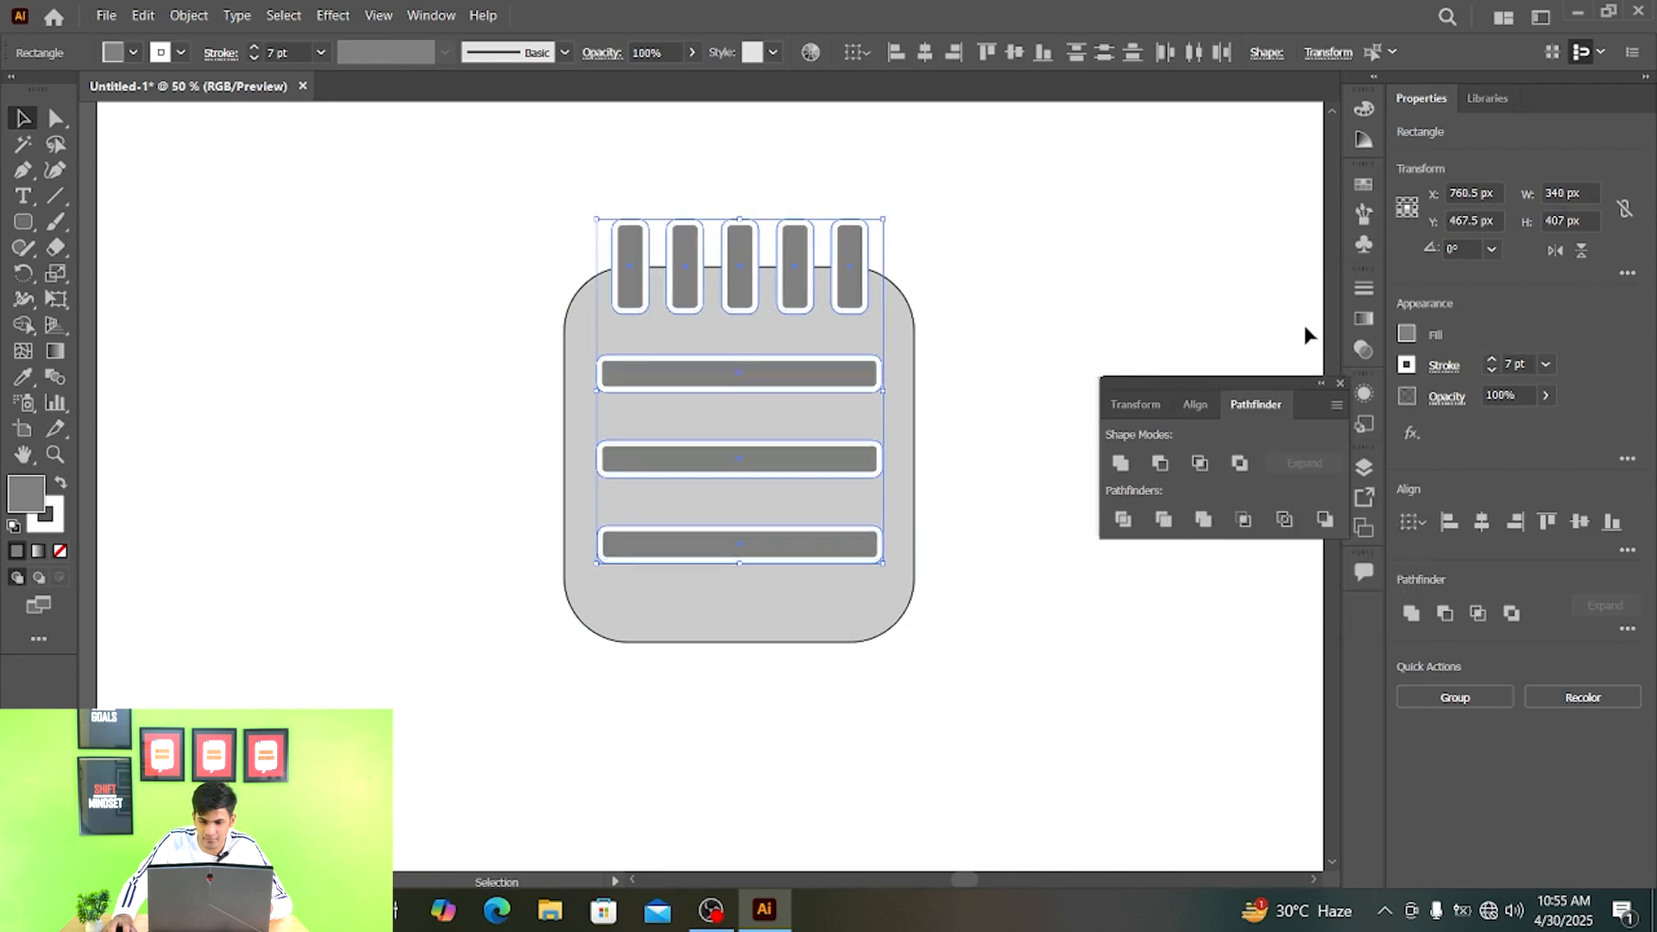
pyautogui.click(1006, 236)
pyautogui.hotkey('ctrl', '-')
pyautogui.moveTo(923, 353); pyautogui.dragTo(817, 388)
pyautogui.scroll(1, 749, 274)
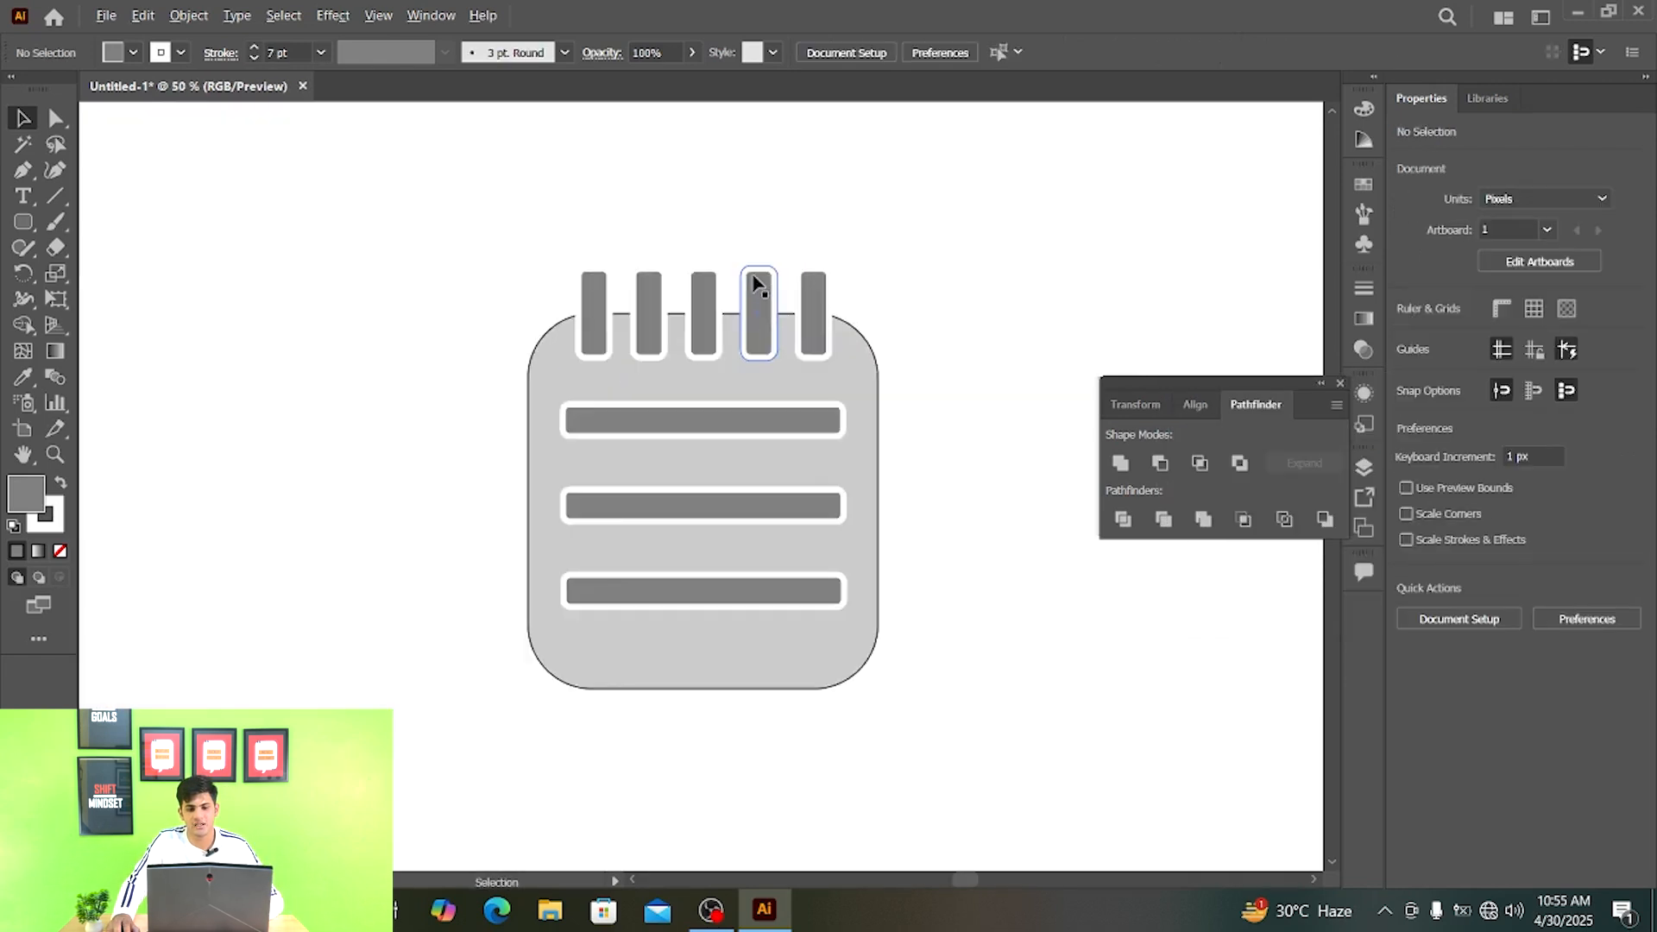
pyautogui.moveTo(753, 283); pyautogui.dragTo(719, 215)
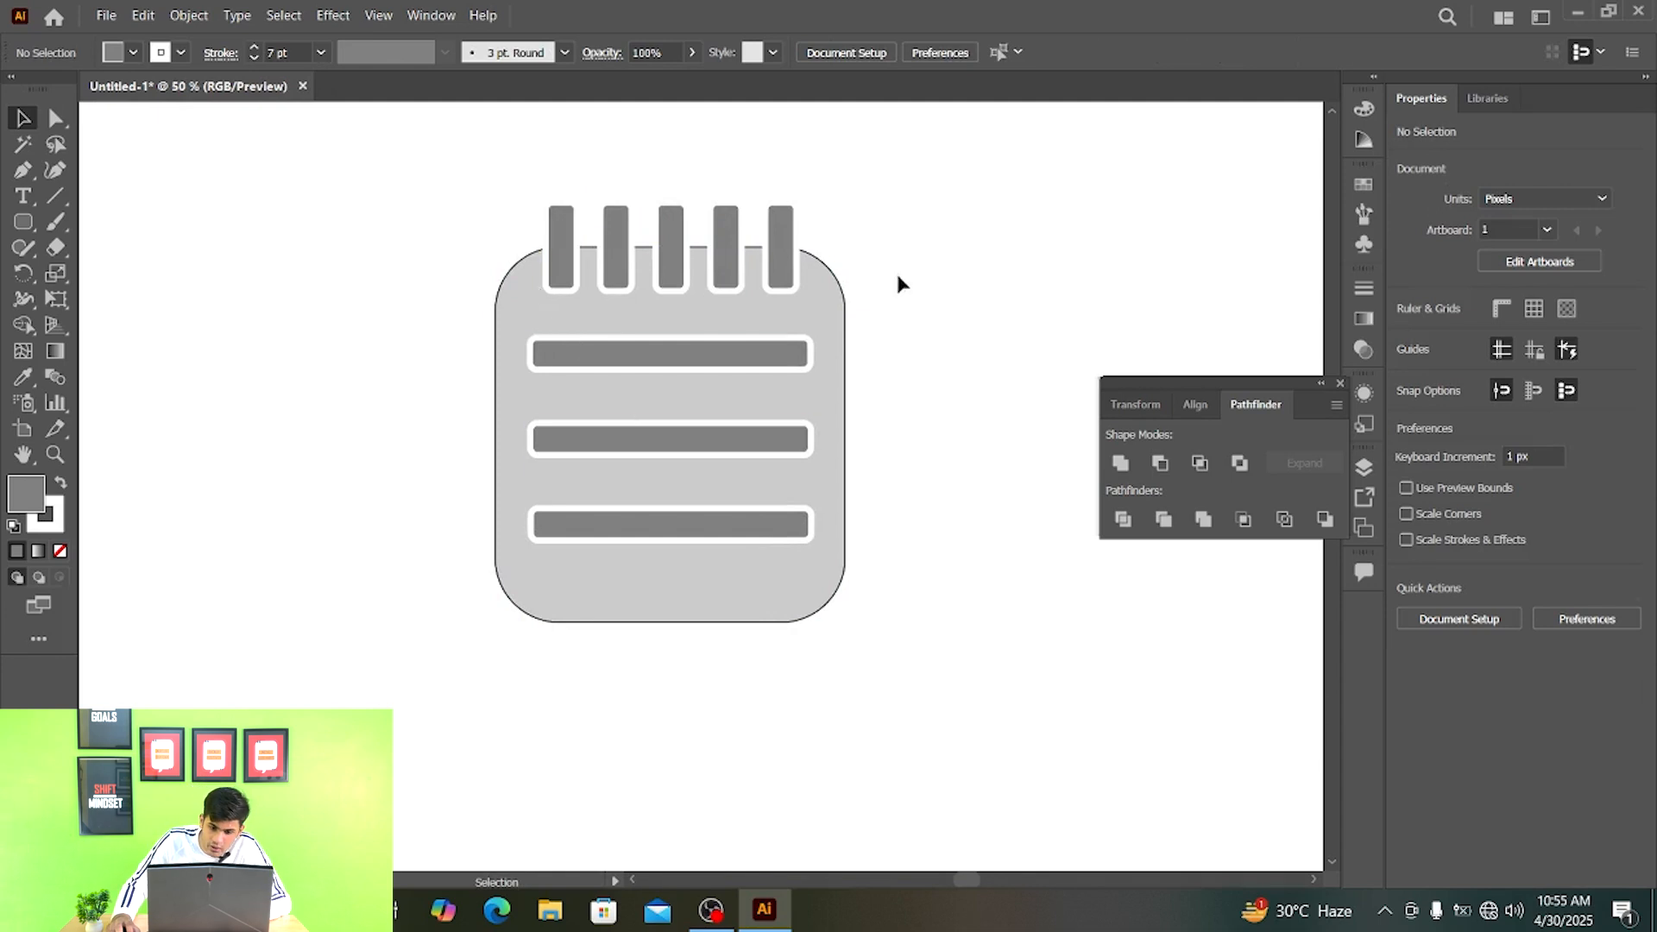
pyautogui.scroll(-1, 695, 370)
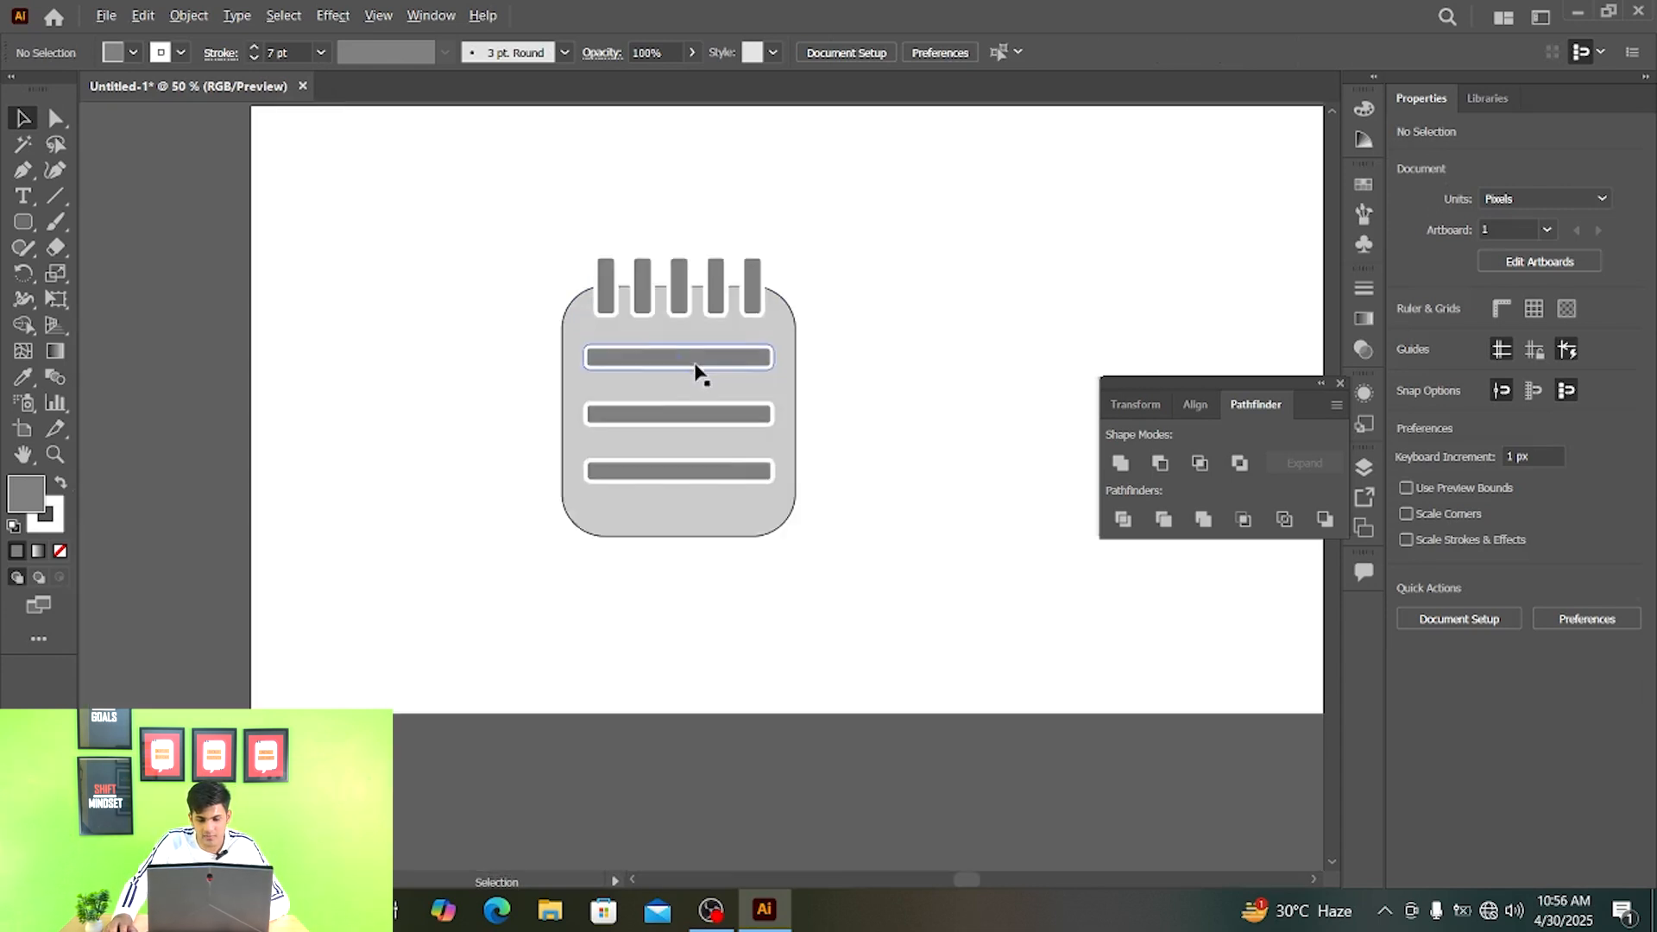
pyautogui.moveTo(695, 369); pyautogui.dragTo(728, 397)
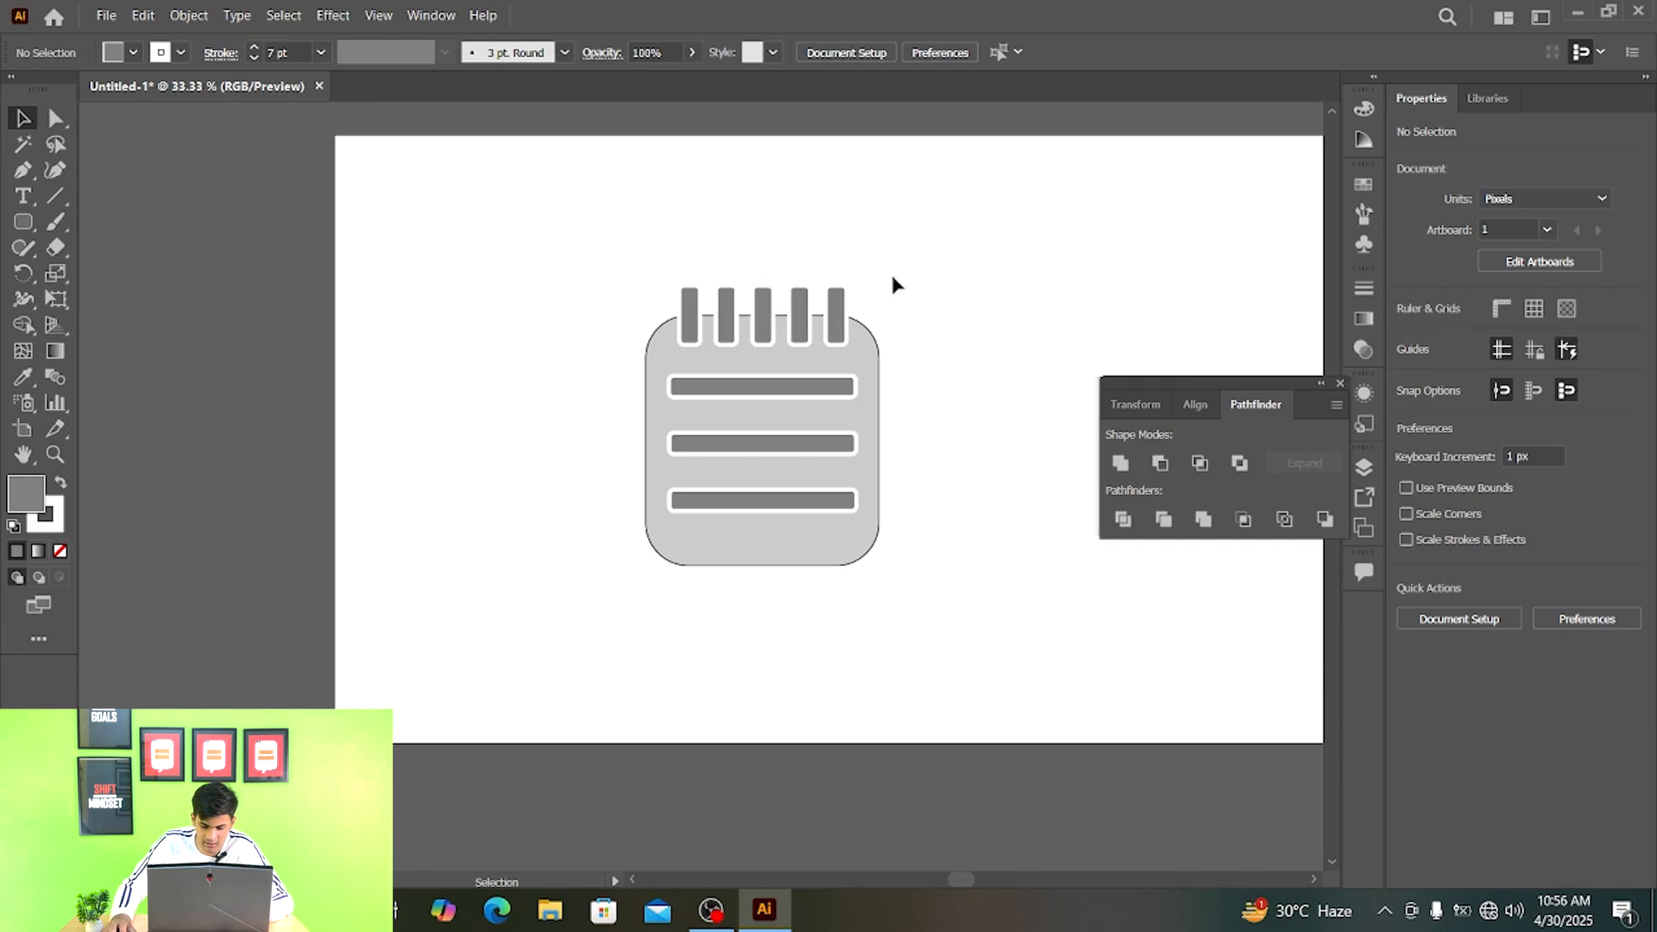
# - Move the whole notepad off the artboard to its left side
pyautogui.scroll(-1, 740, 314)
pyautogui.moveTo(813, 277); pyautogui.dragTo(1067, 587)
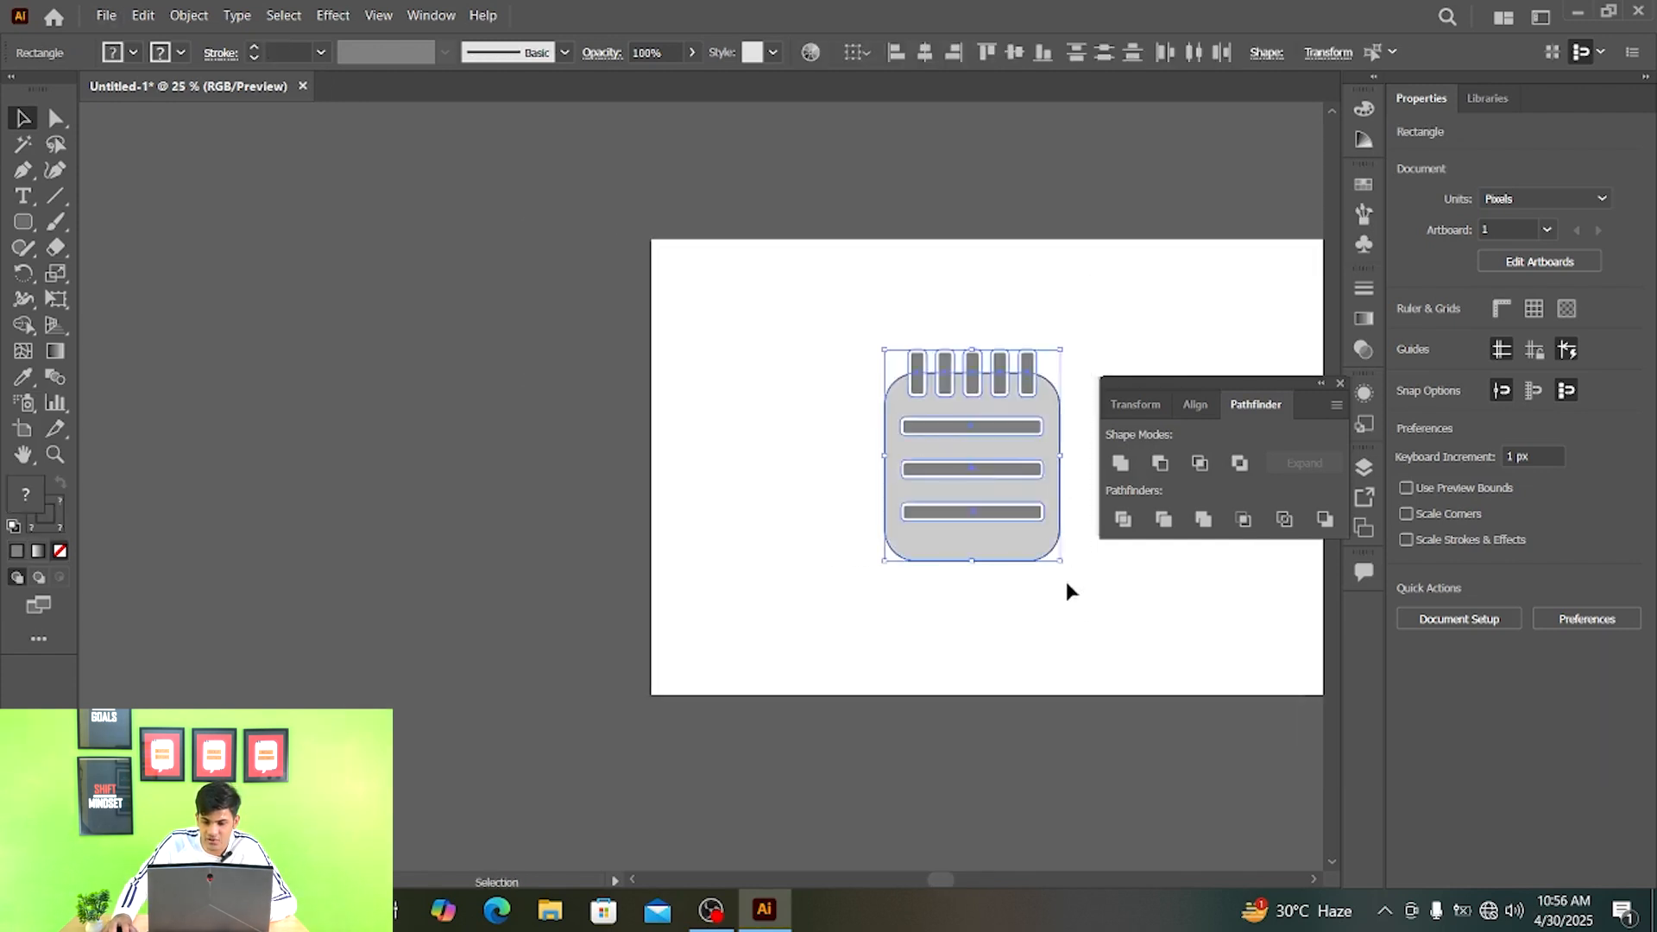
pyautogui.moveTo(1027, 359); pyautogui.dragTo(535, 330)
pyautogui.click(493, 324)
pyautogui.scroll(1, 494, 324)
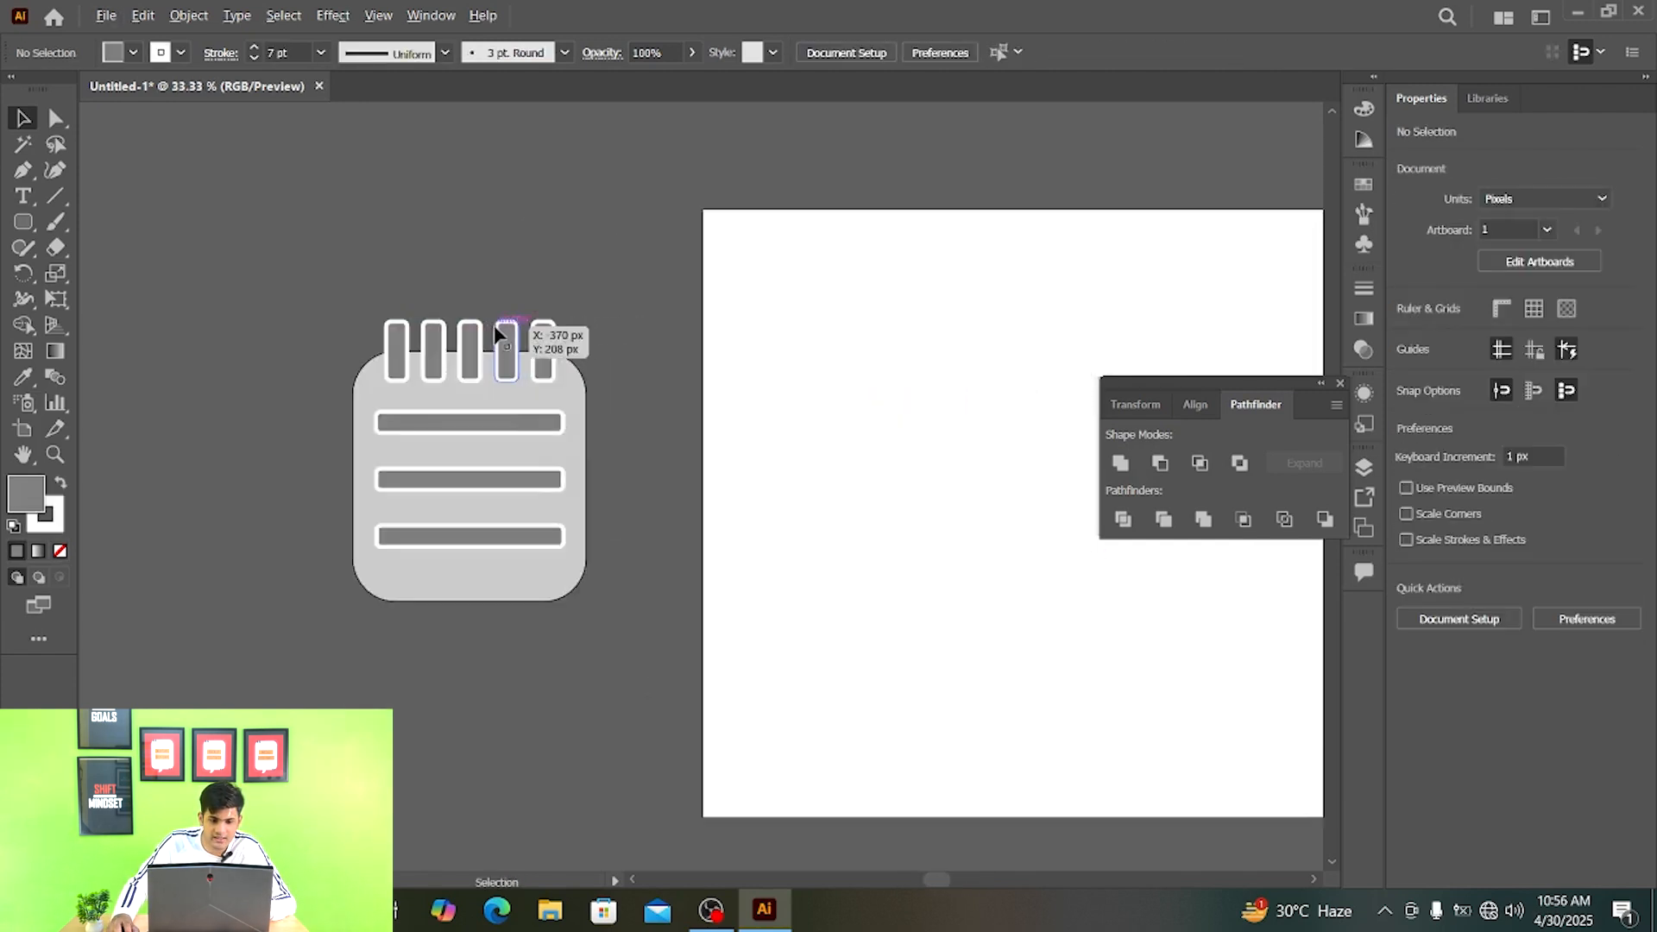
pyautogui.scroll(2, 493, 324)
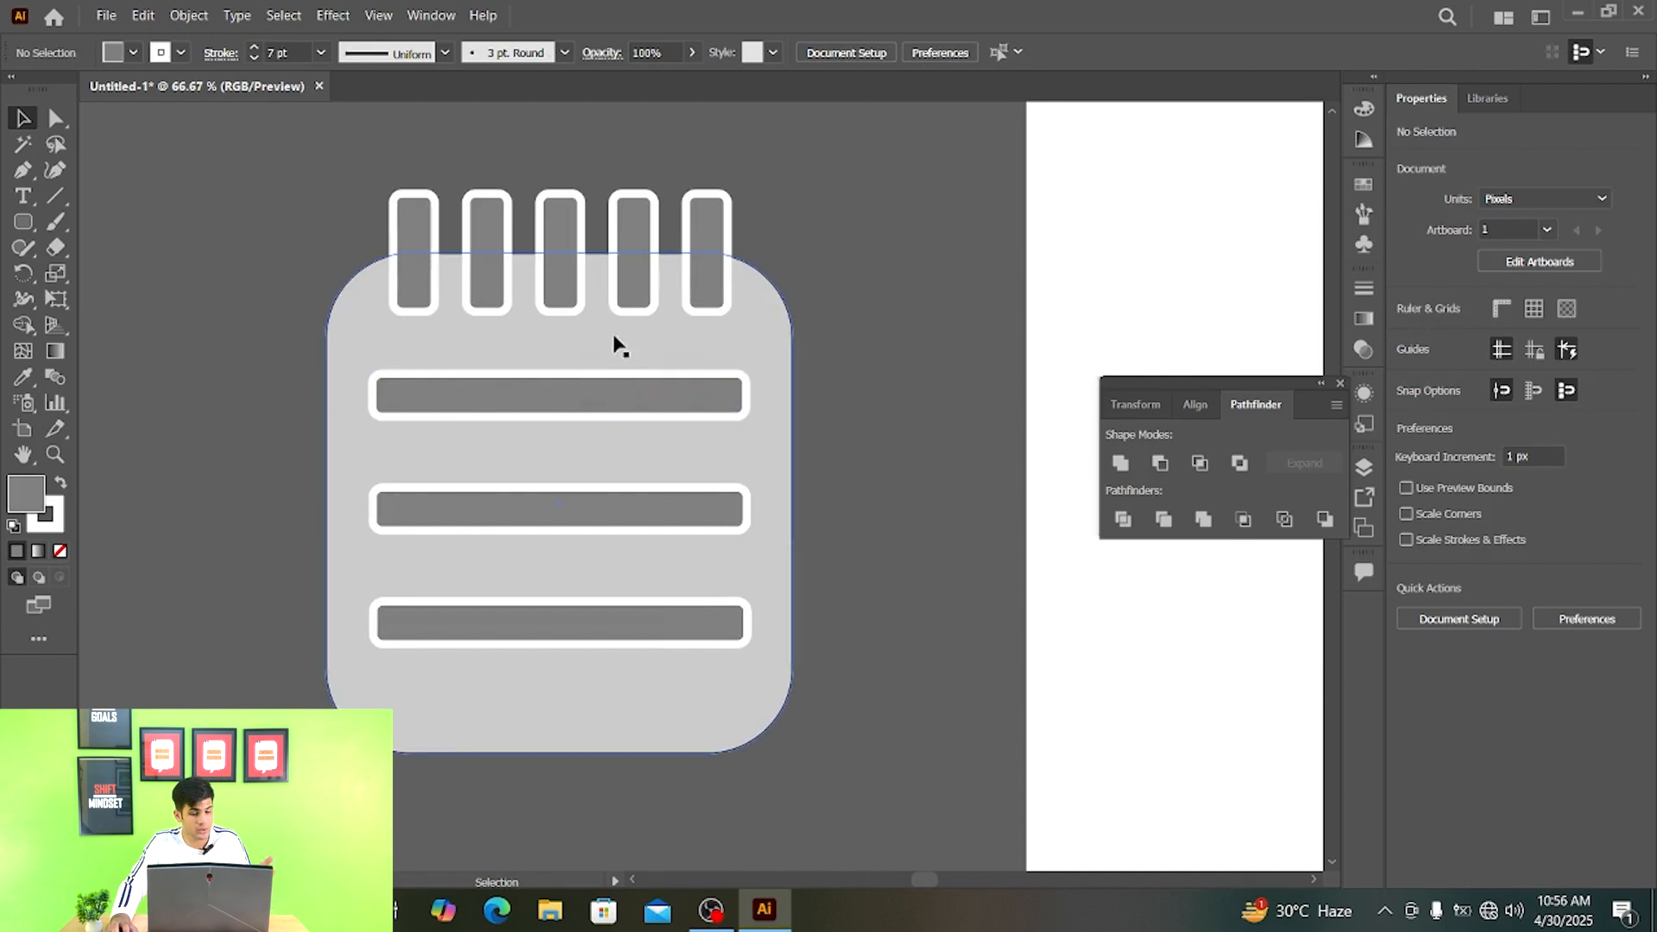
pyautogui.scroll(-2, 615, 344)
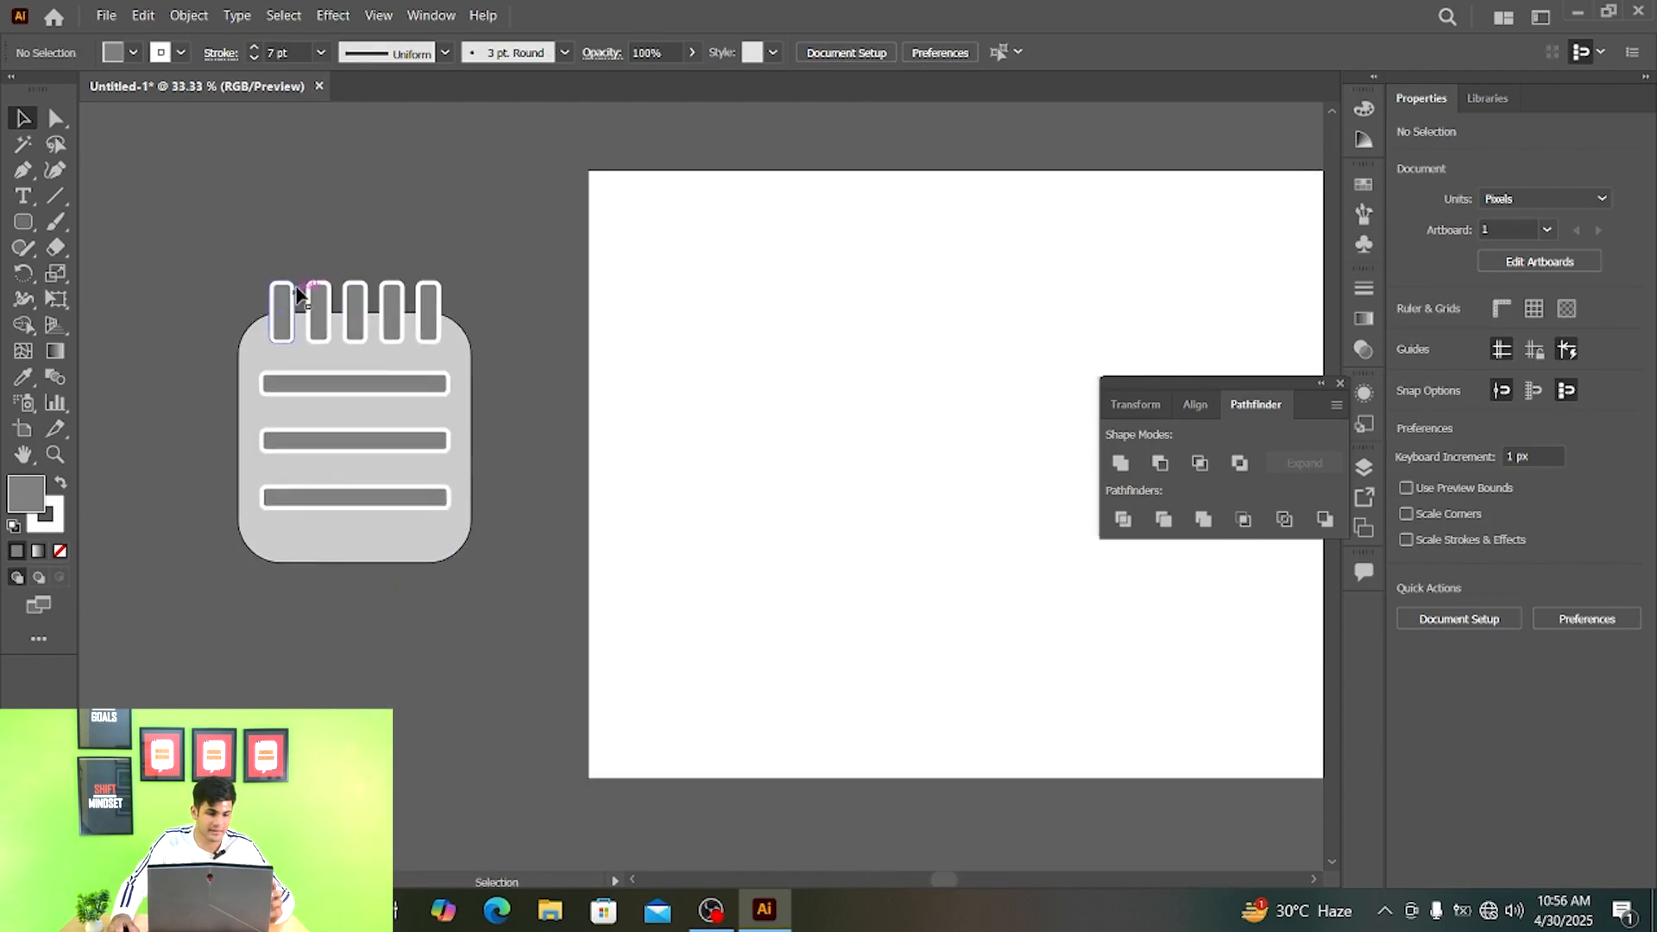
pyautogui.scroll(2, 328, 292)
pyautogui.moveTo(401, 372); pyautogui.dragTo(311, 336)
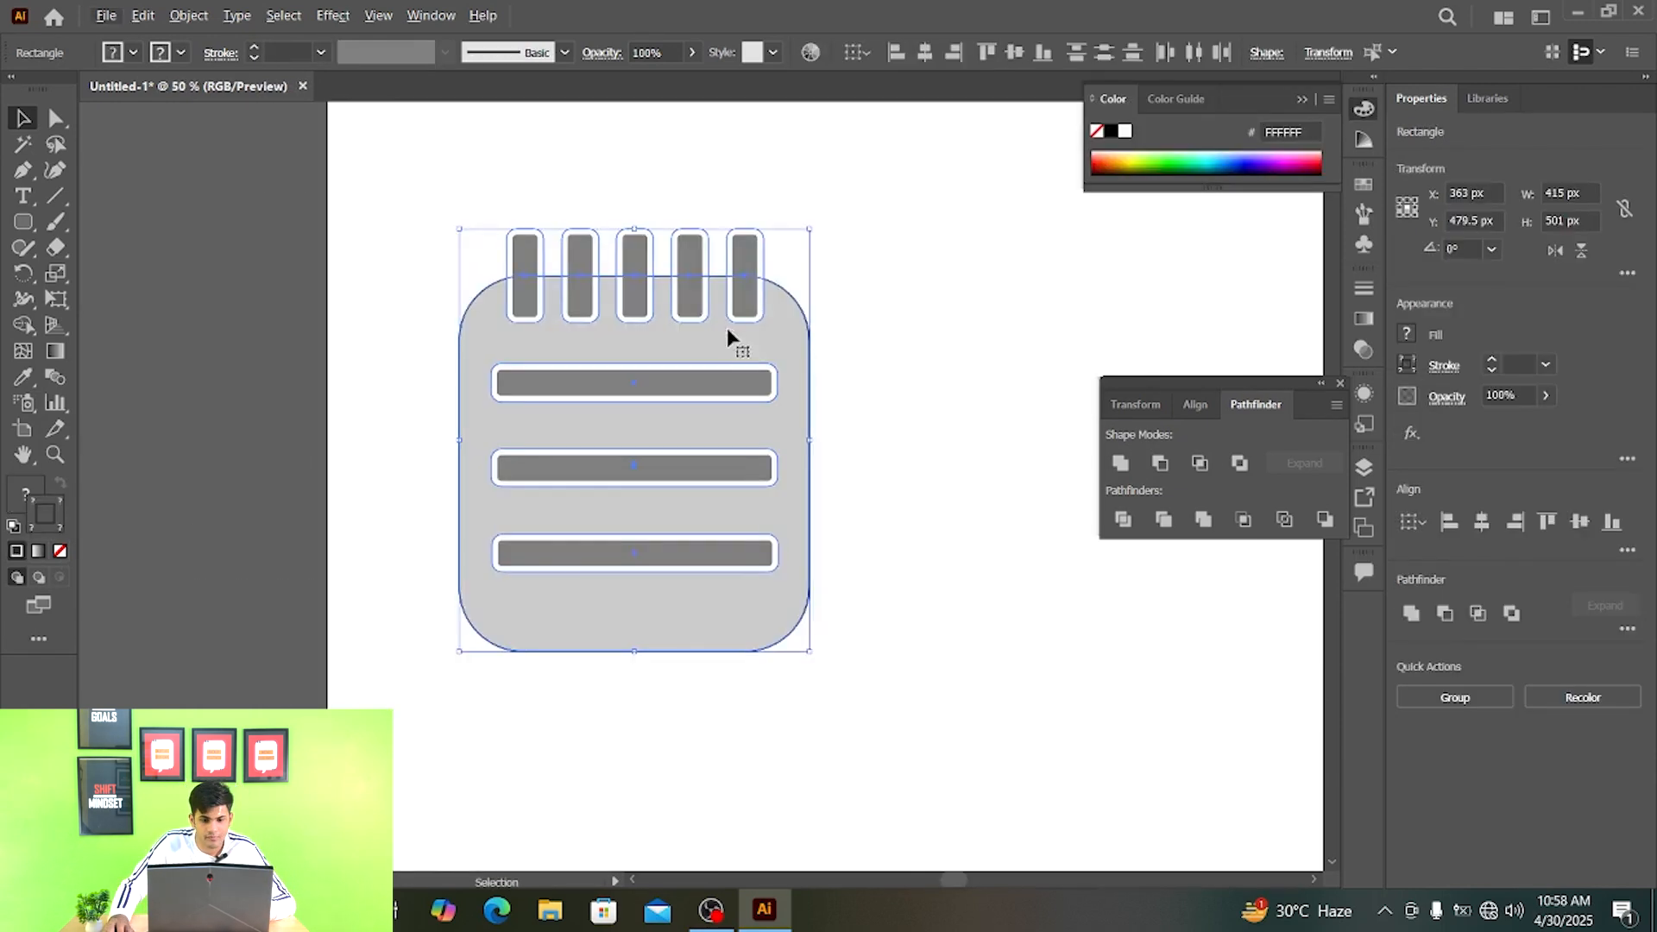
pyautogui.moveTo(726, 328); pyautogui.dragTo(718, 348)
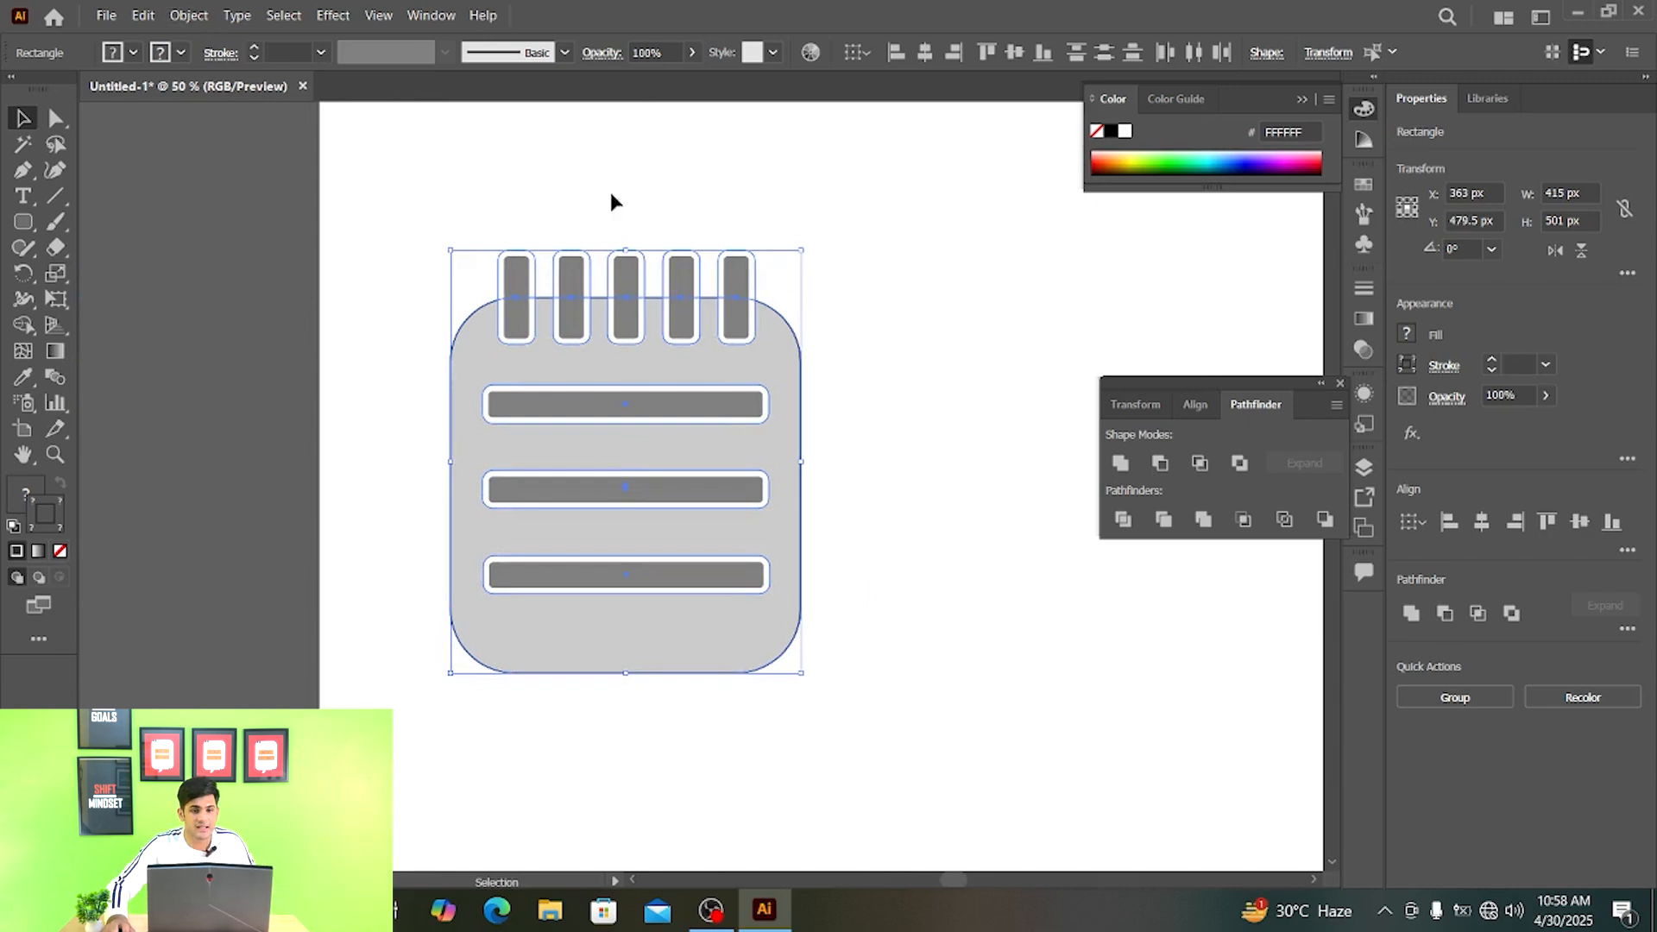
# - Select only the notepad's five tabs and three horizontal bars, leaving out the large rounded body
pyautogui.moveTo(826, 244); pyautogui.dragTo(440, 263)
pyautogui.keyDown('shift'); pyautogui.click(625, 417); pyautogui.keyUp('shift')
pyautogui.keyDown('shift'); pyautogui.click(623, 499); pyautogui.keyUp('shift')
pyautogui.keyDown('shift'); pyautogui.click(614, 583); pyautogui.keyUp('shift')
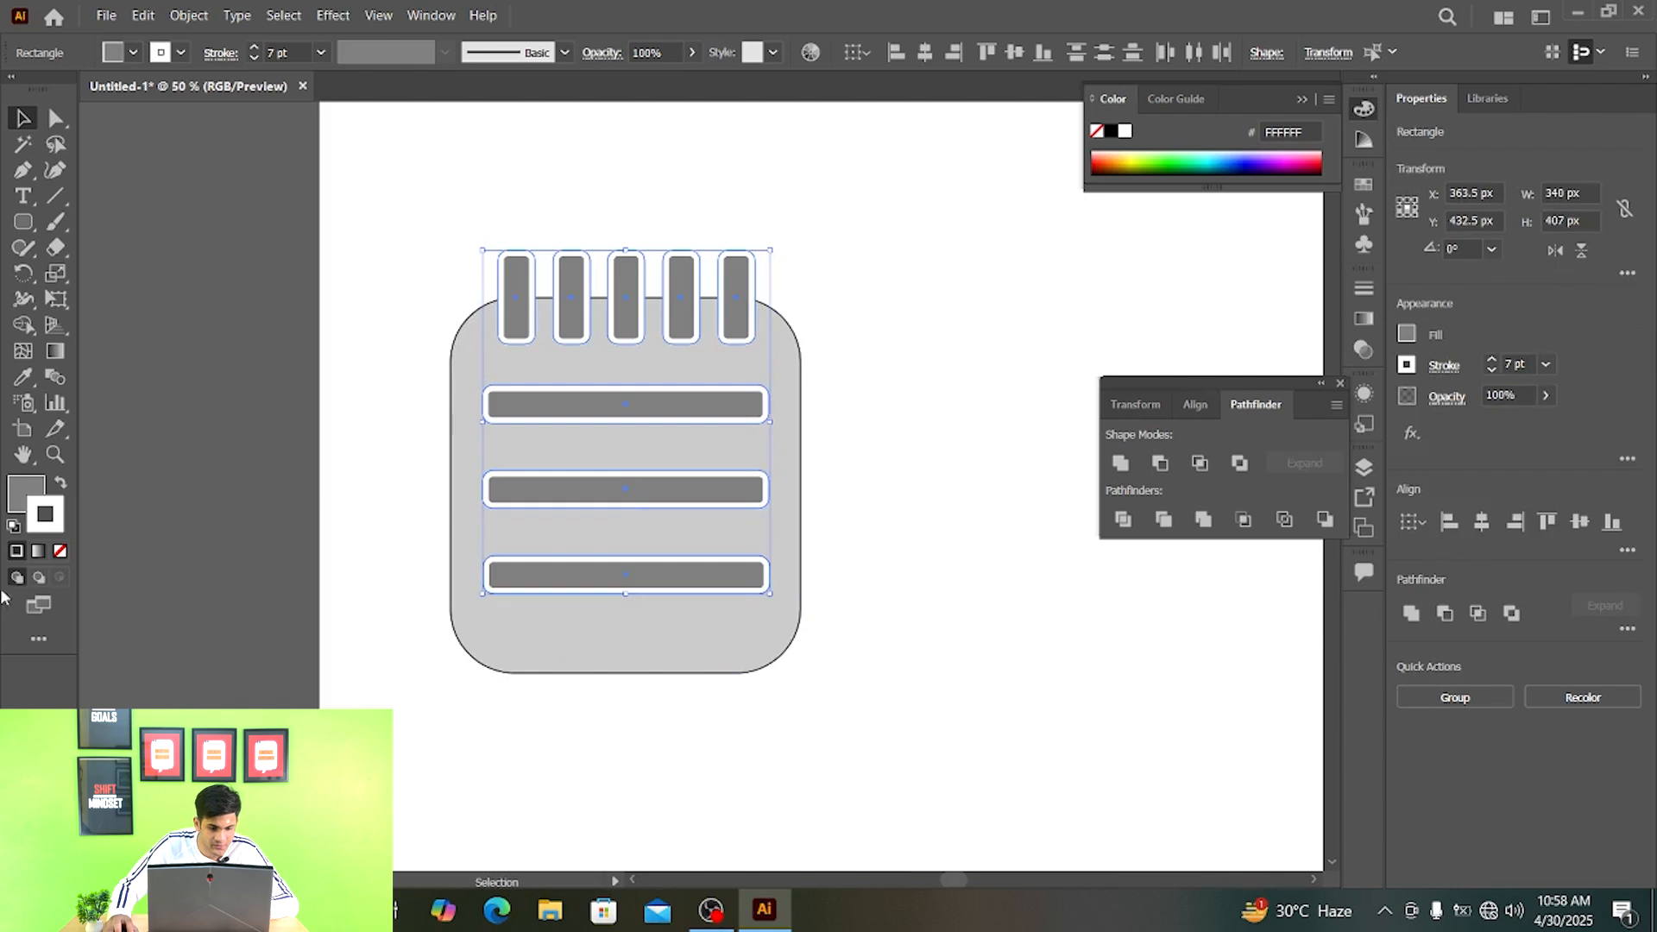
pyautogui.click(22, 508)
pyautogui.doubleClick(22, 509)
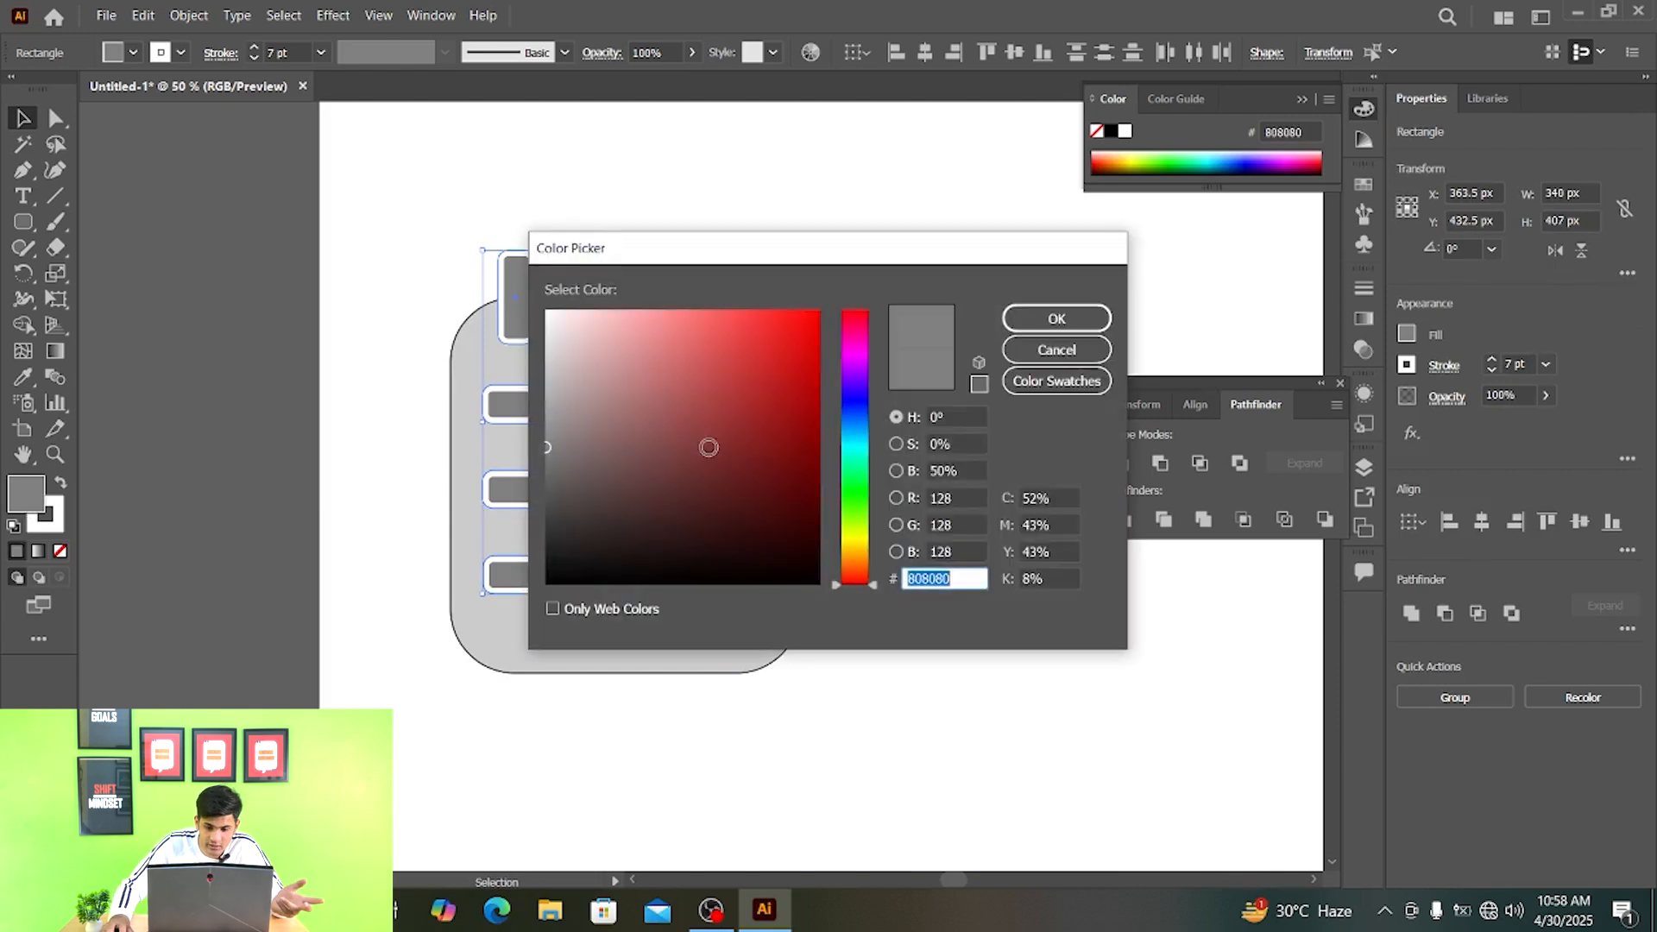
pyautogui.moveTo(707, 447)
pyautogui.mouseDown()
pyautogui.moveTo(759, 352)
pyautogui.moveTo(730, 434)
pyautogui.moveTo(681, 462)
pyautogui.moveTo(712, 462)
pyautogui.mouseUp()
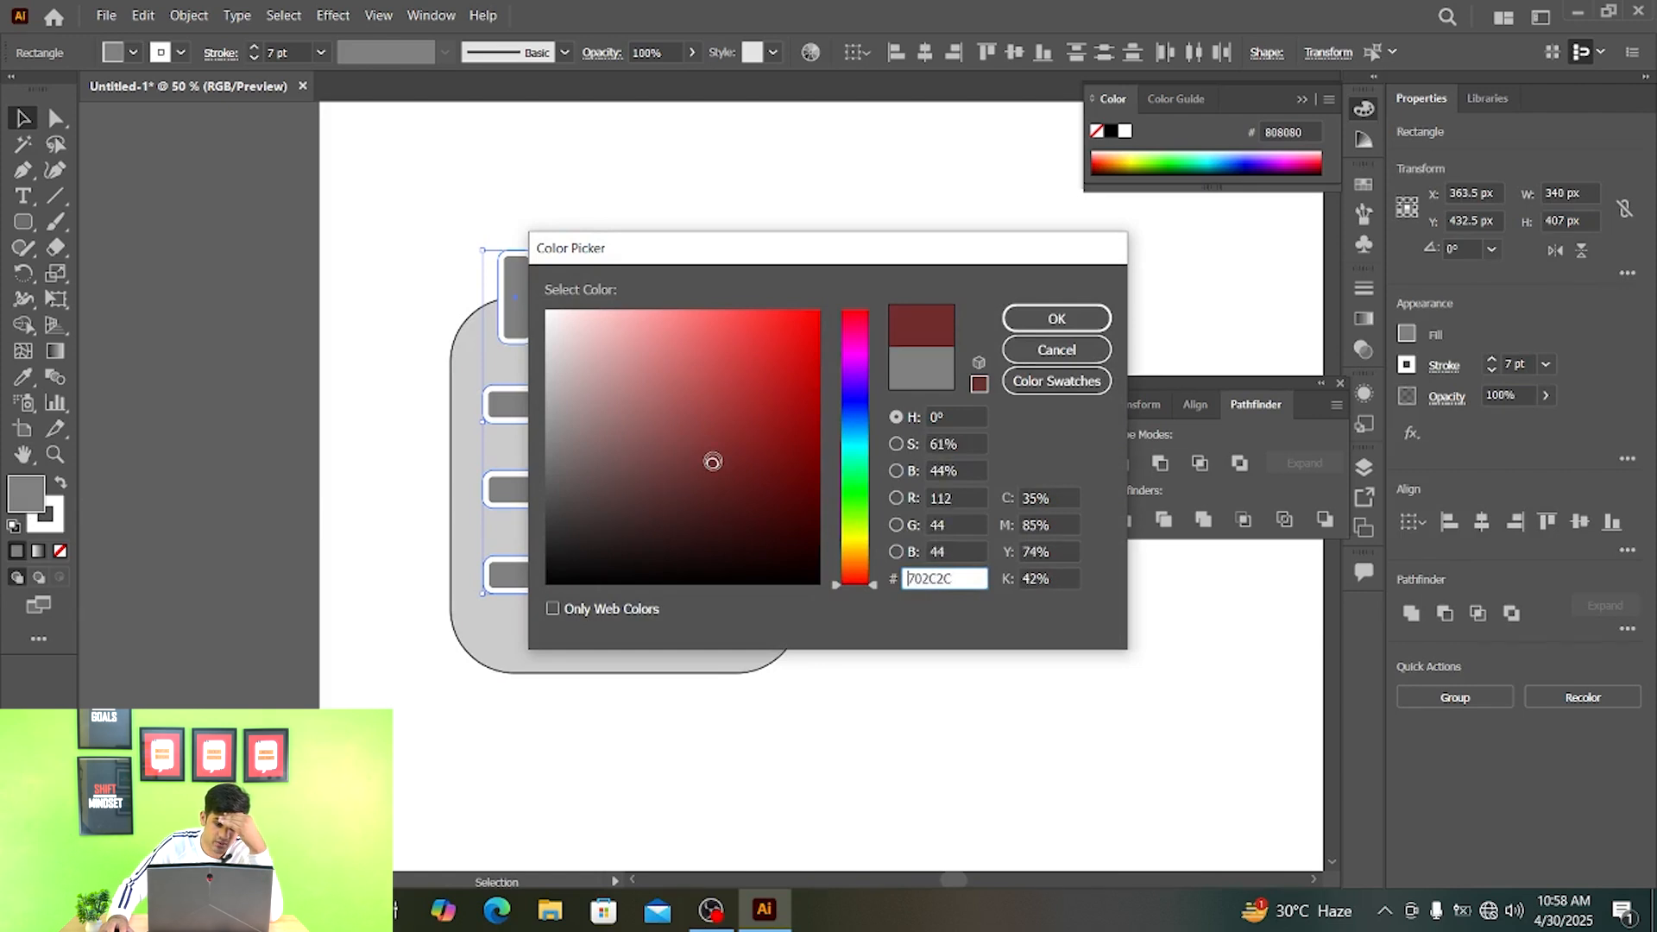
pyautogui.click(1058, 319)
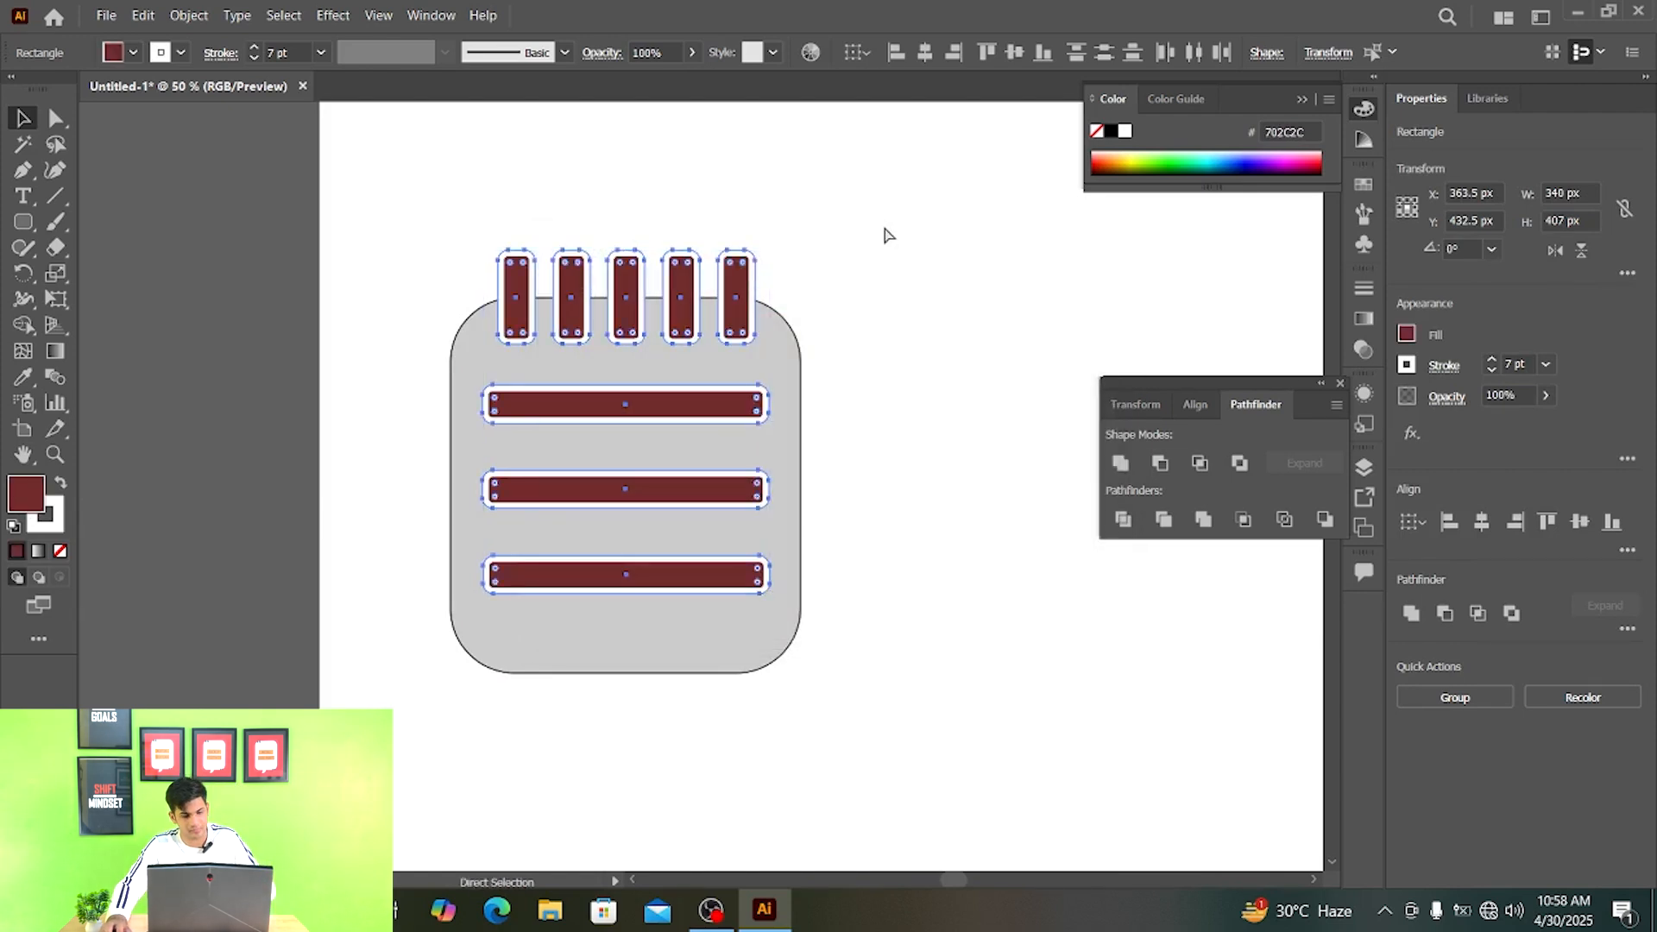
pyautogui.hotkey('ctrl', 'z')
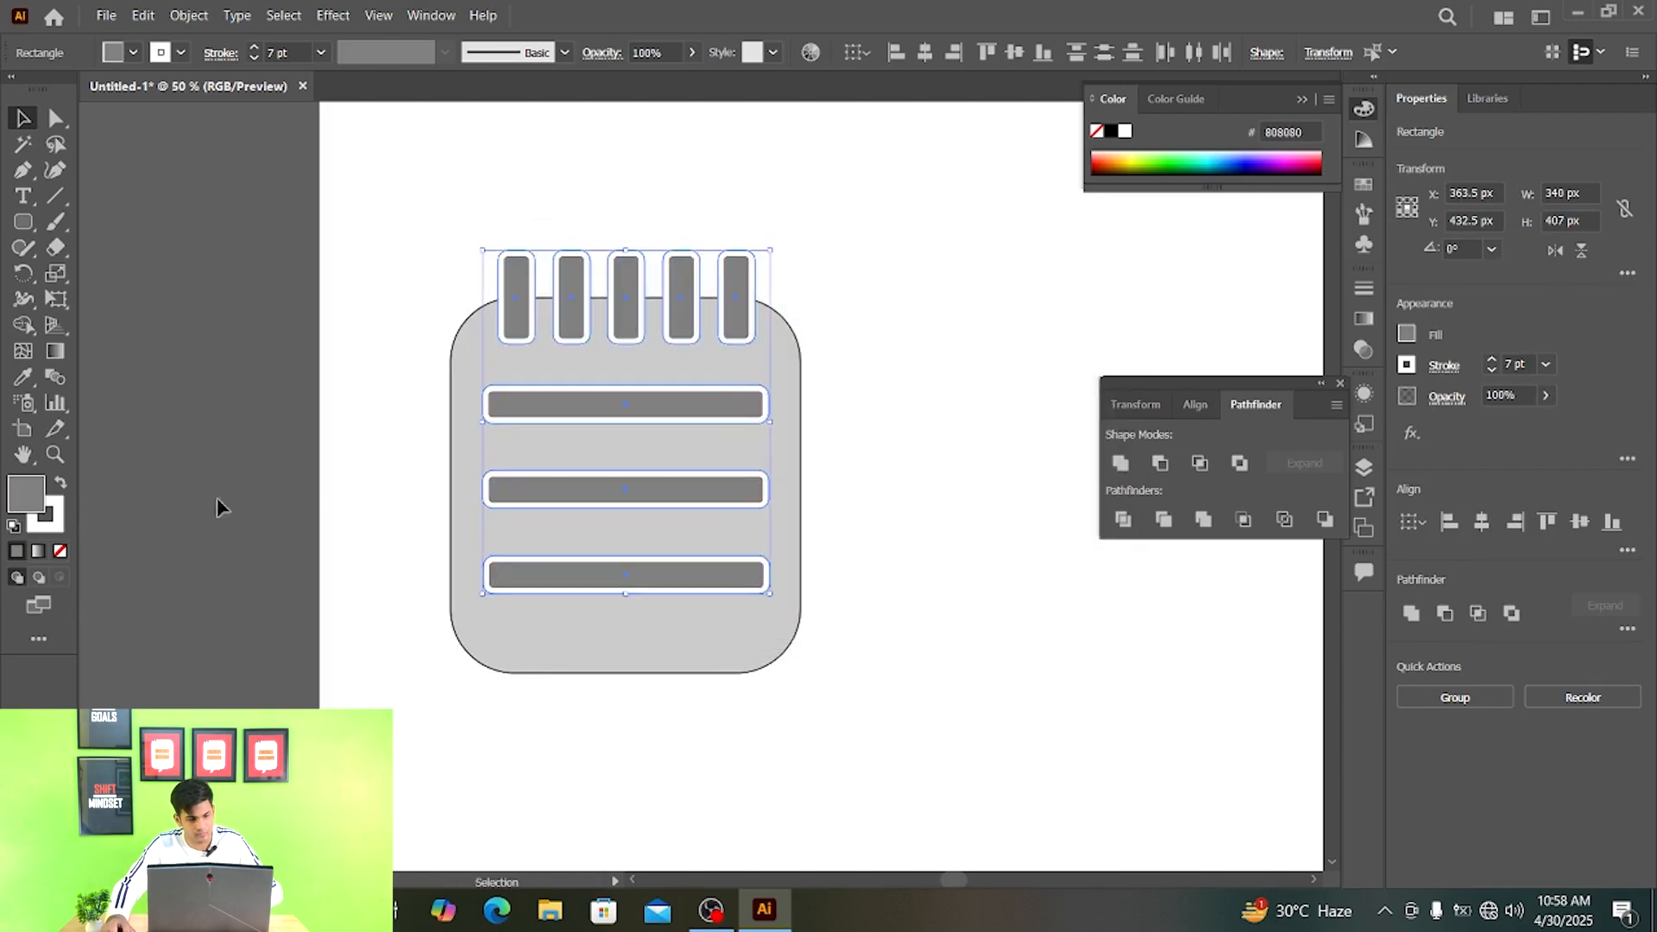
# - Recolor the stroke of the selected tabs and bars to dark red 662C2C
pyautogui.doubleClick(52, 518)
pyautogui.moveTo(733, 453); pyautogui.dragTo(702, 475)
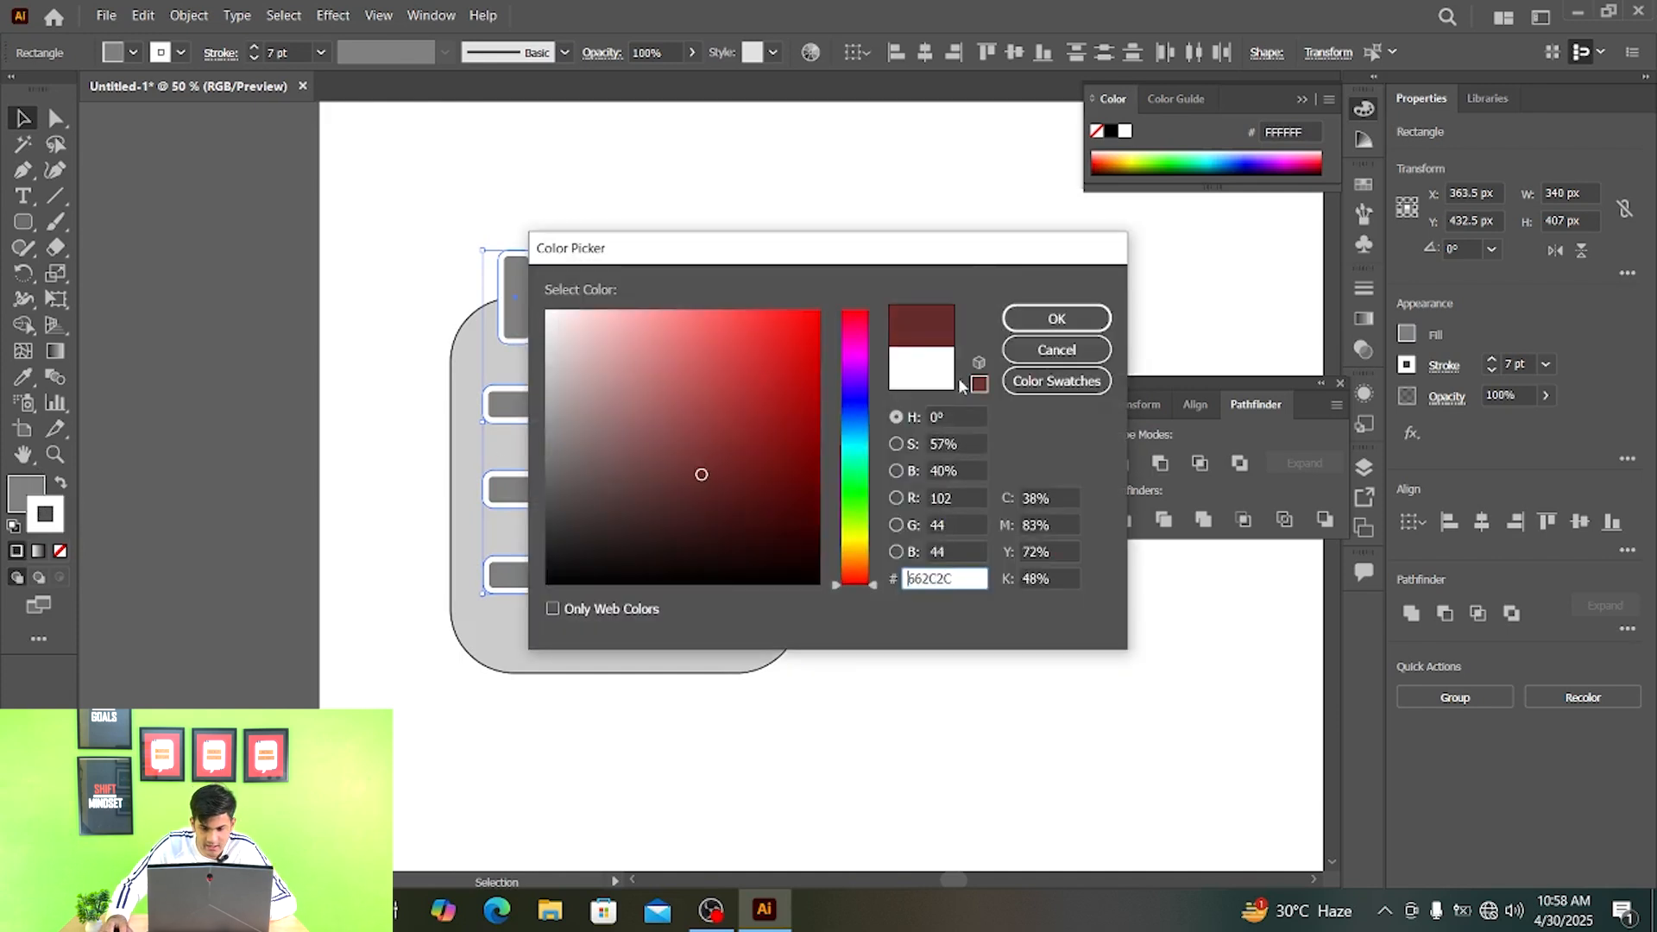
pyautogui.click(1081, 326)
pyautogui.click(906, 225)
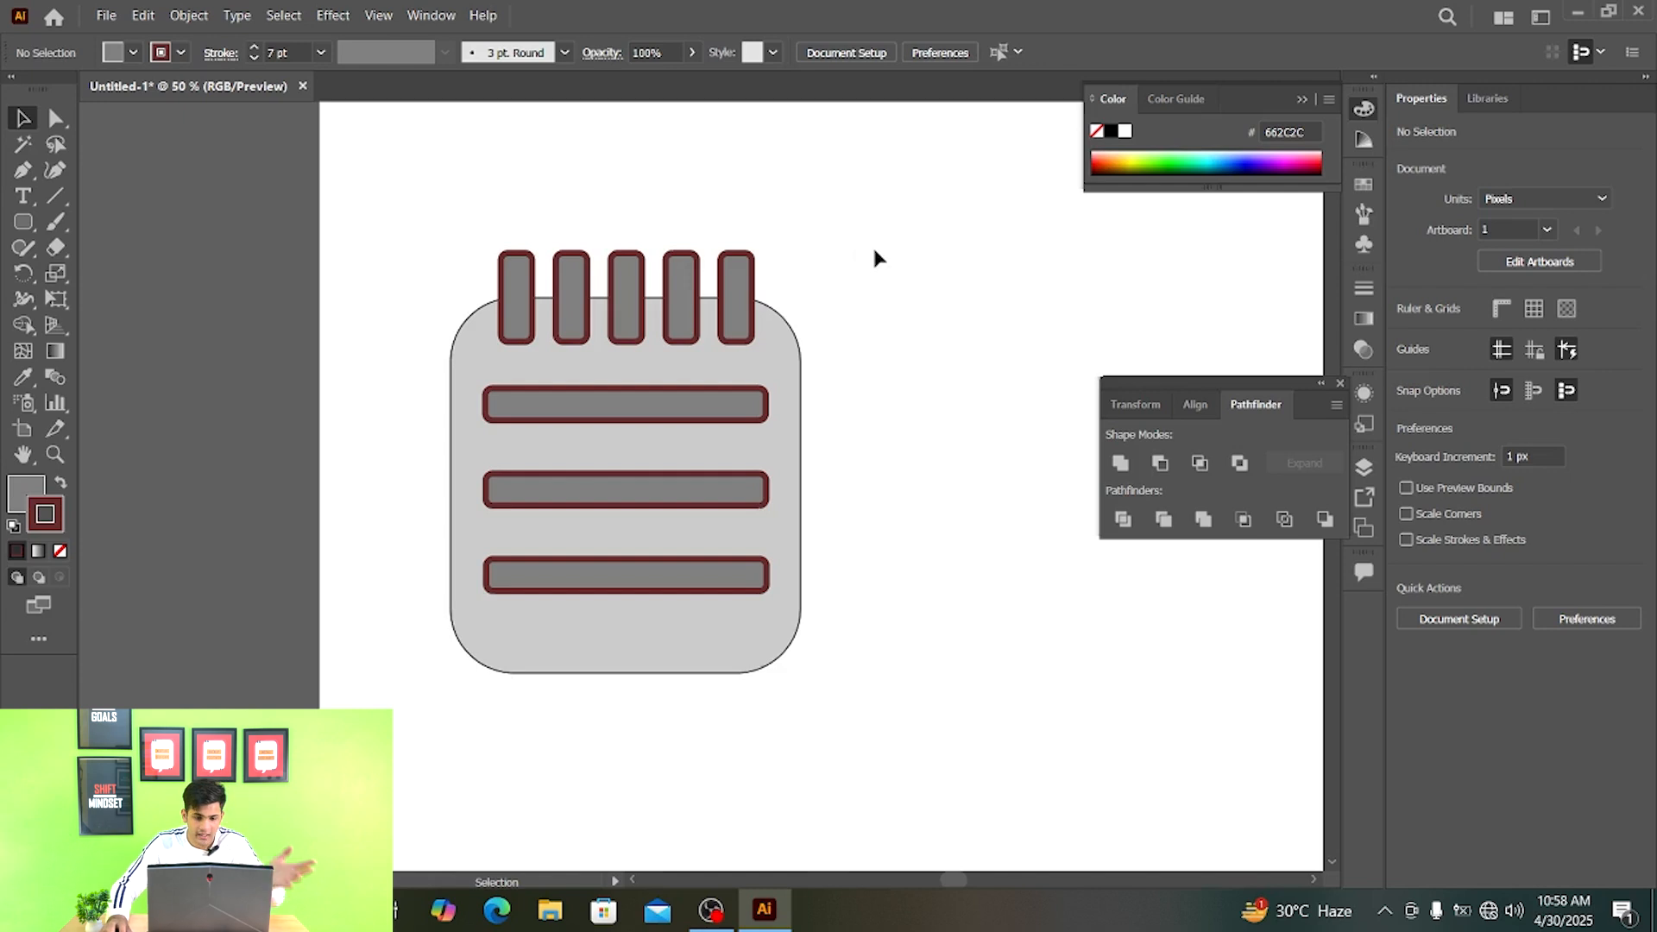
# - Select all the notepad shapes and expand their appearance so the strokes become filled shapes
pyautogui.moveTo(874, 188); pyautogui.dragTo(577, 477)
pyautogui.hotkey('ctrl', 'a')
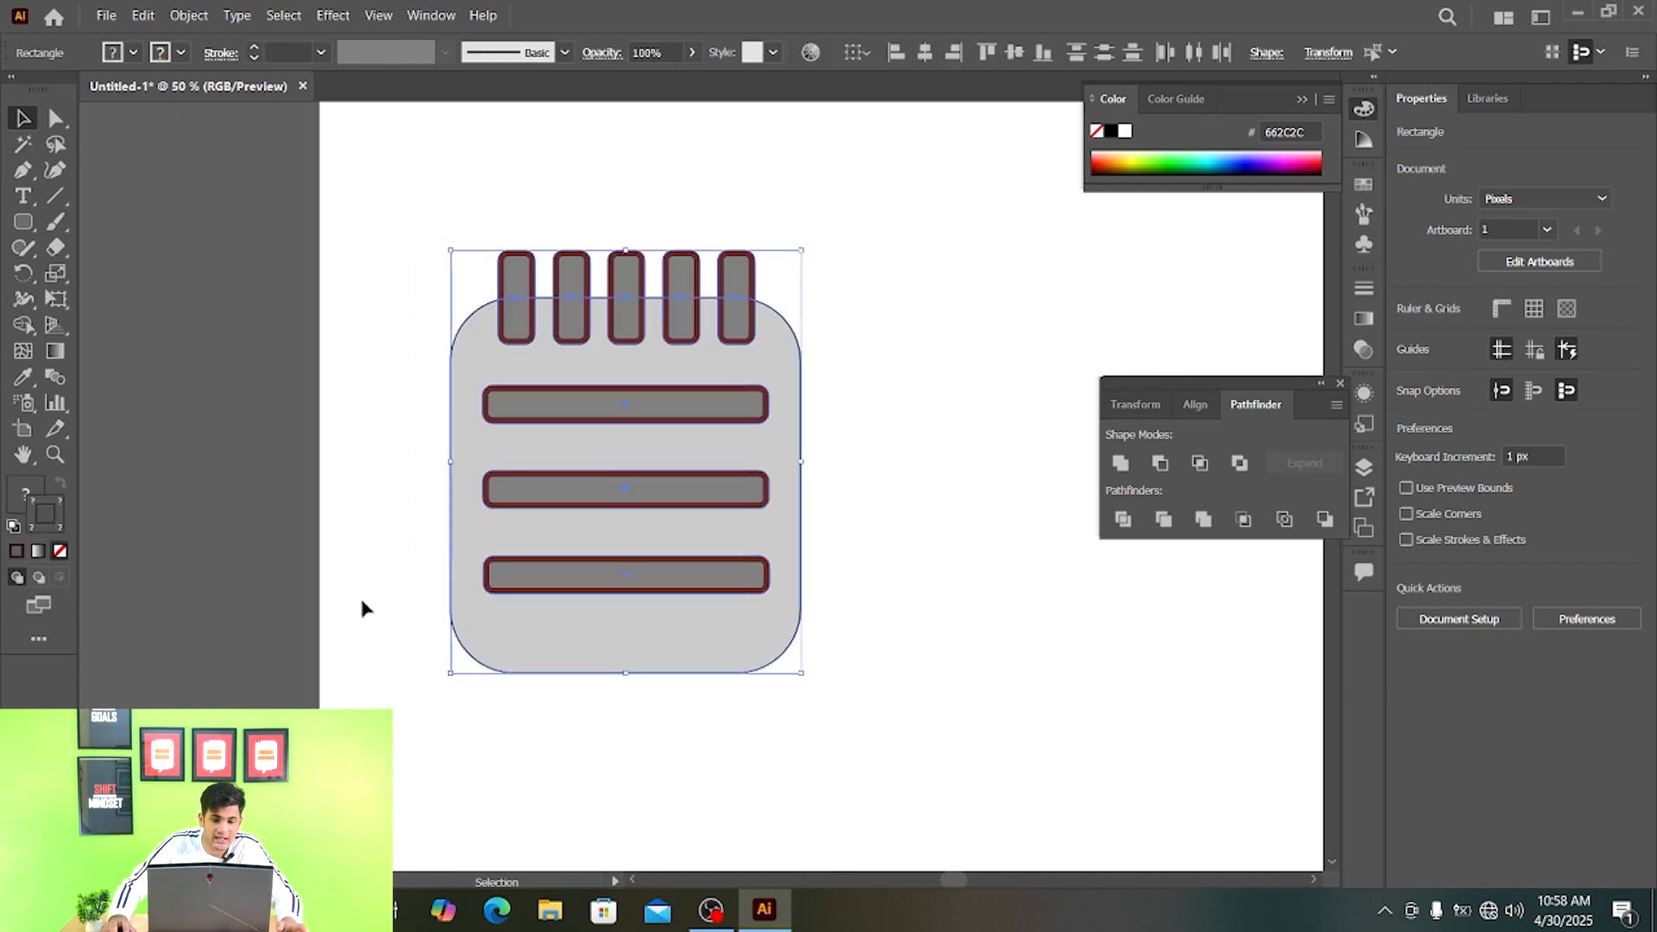
pyautogui.click(189, 16)
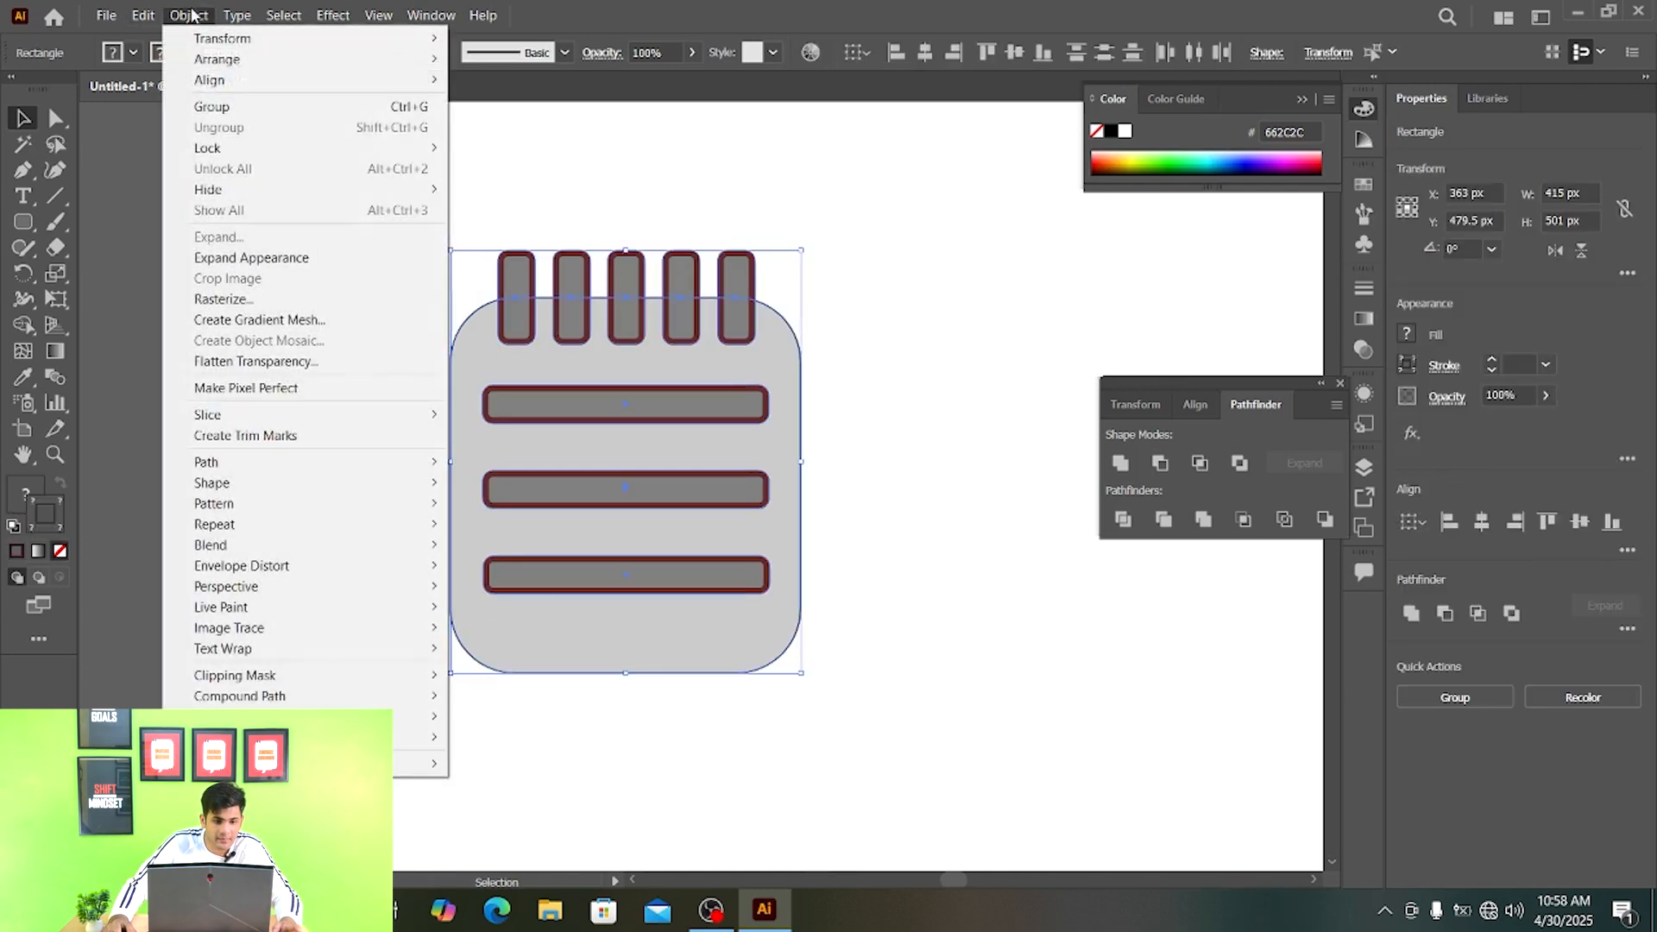
pyautogui.click(299, 259)
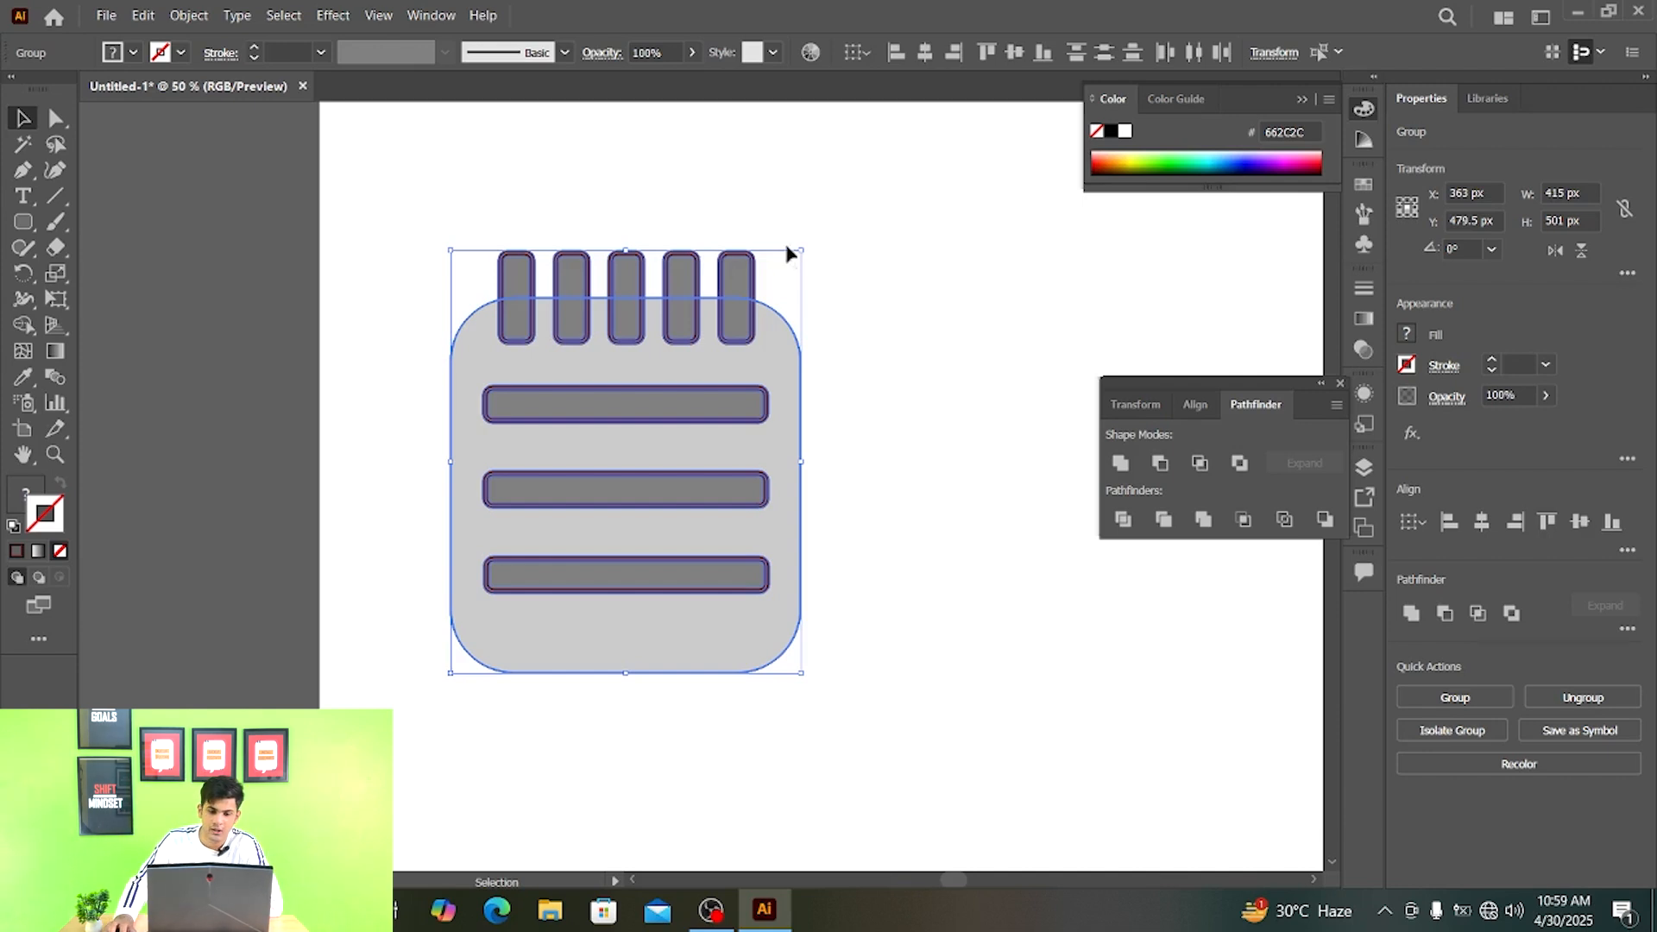
pyautogui.click(188, 15)
pyautogui.click(310, 245)
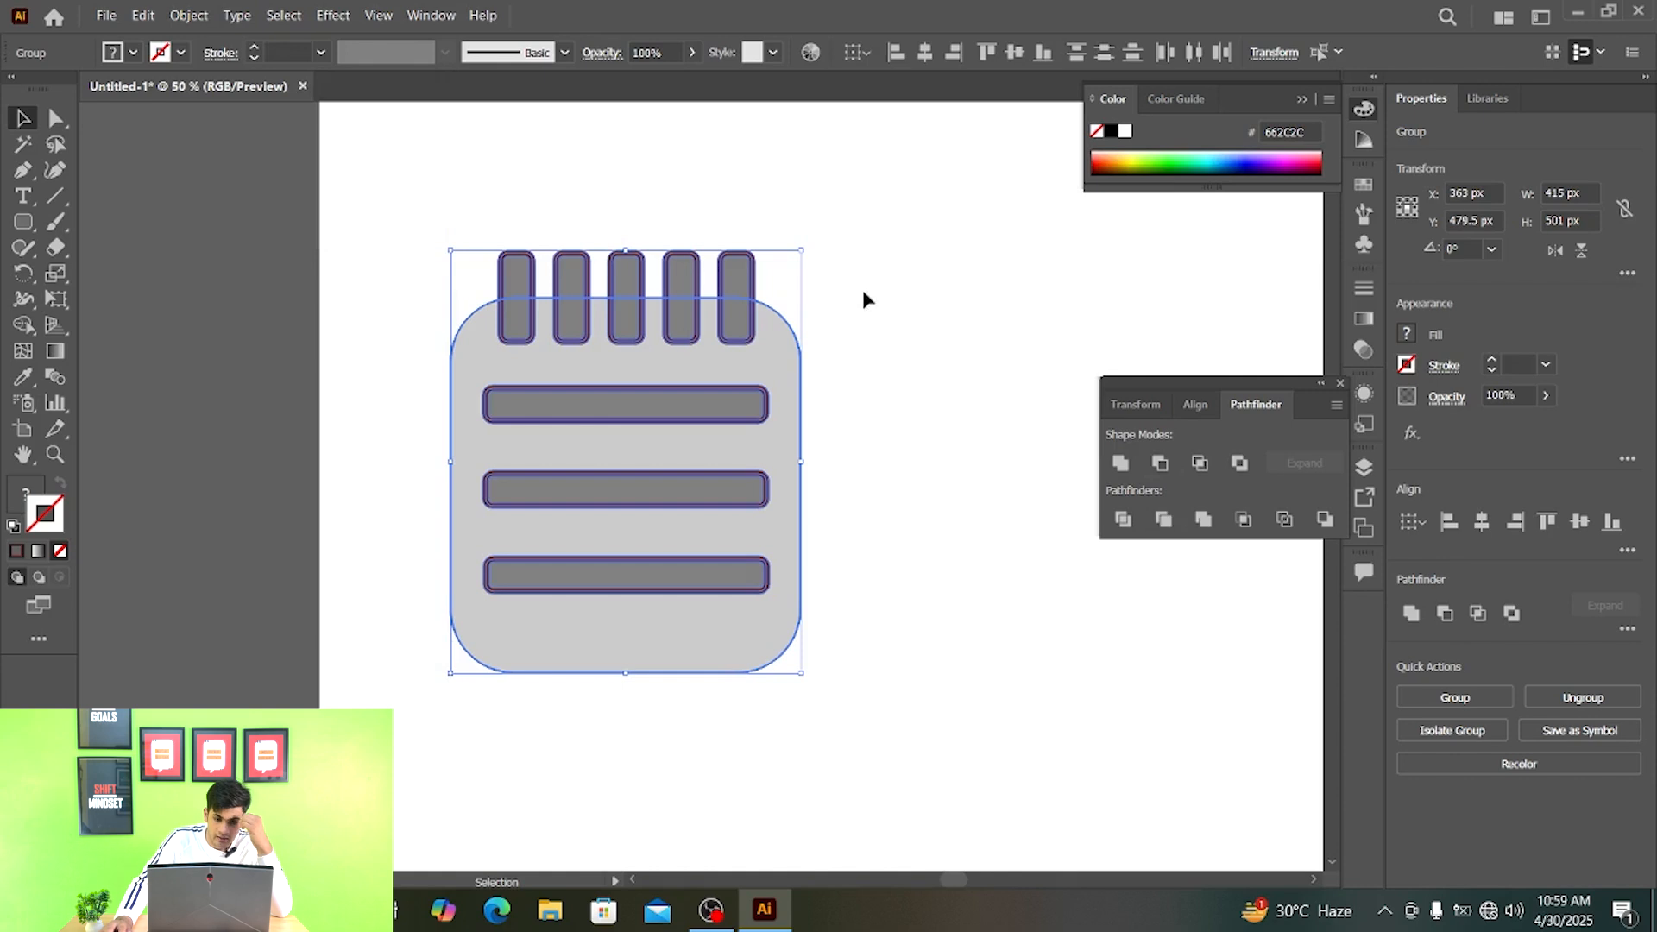
# - Apply the Pathfinder Trim operation to the expanded notepad and delete all the dark red outline pieces
pyautogui.click(1163, 519)
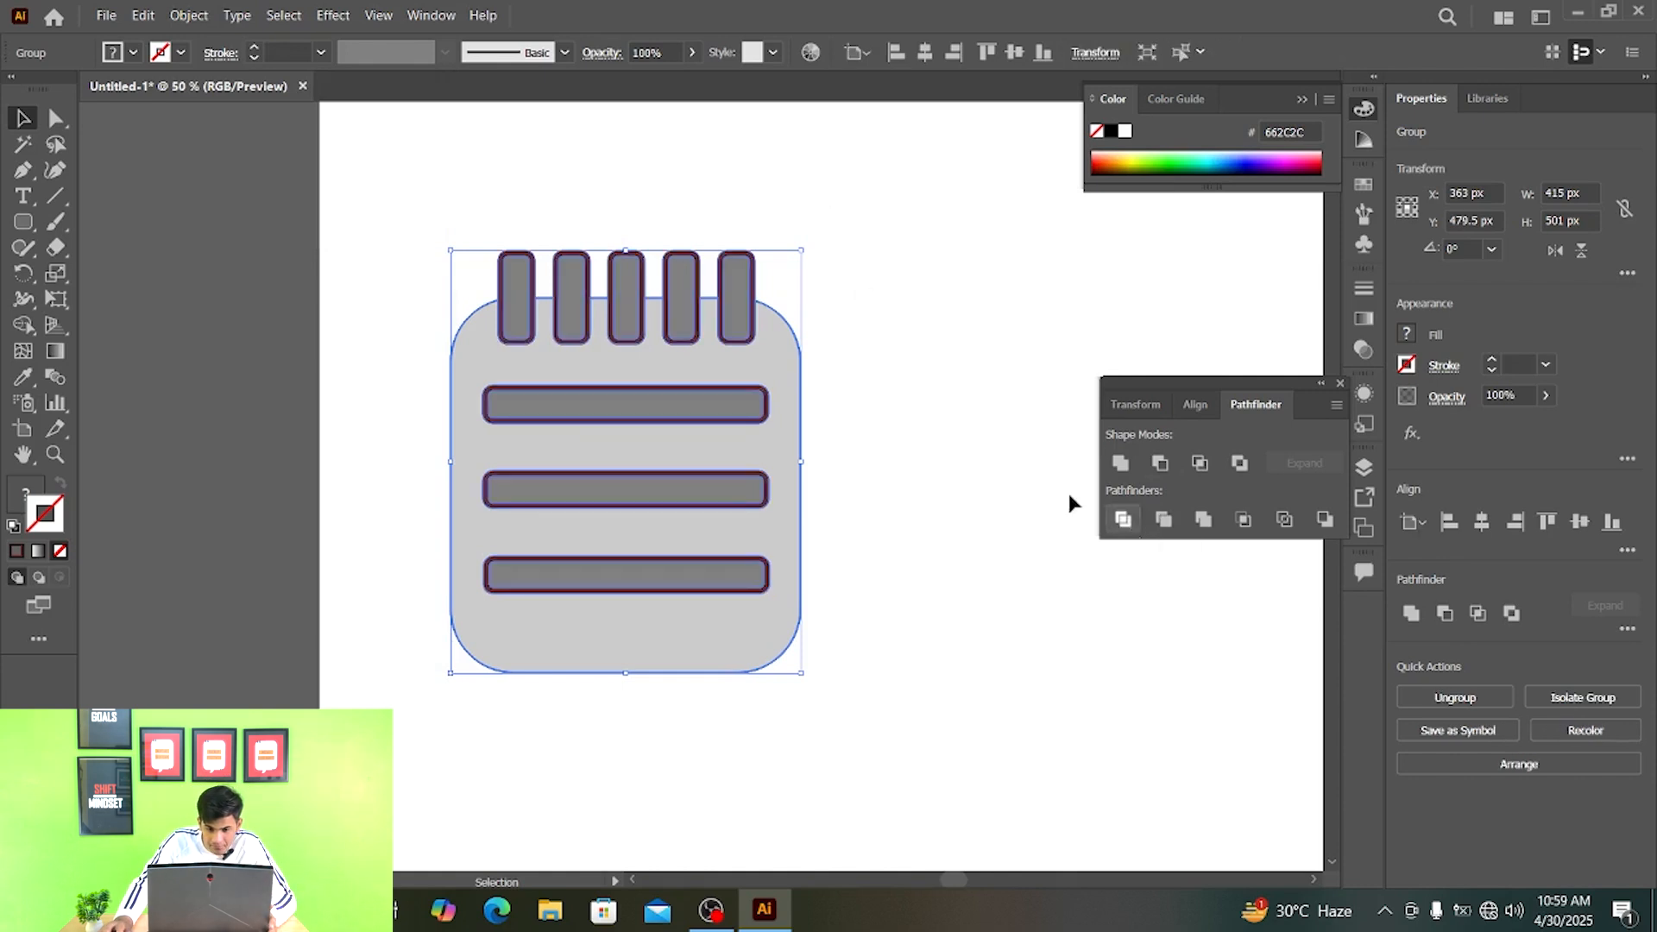
pyautogui.click(950, 302)
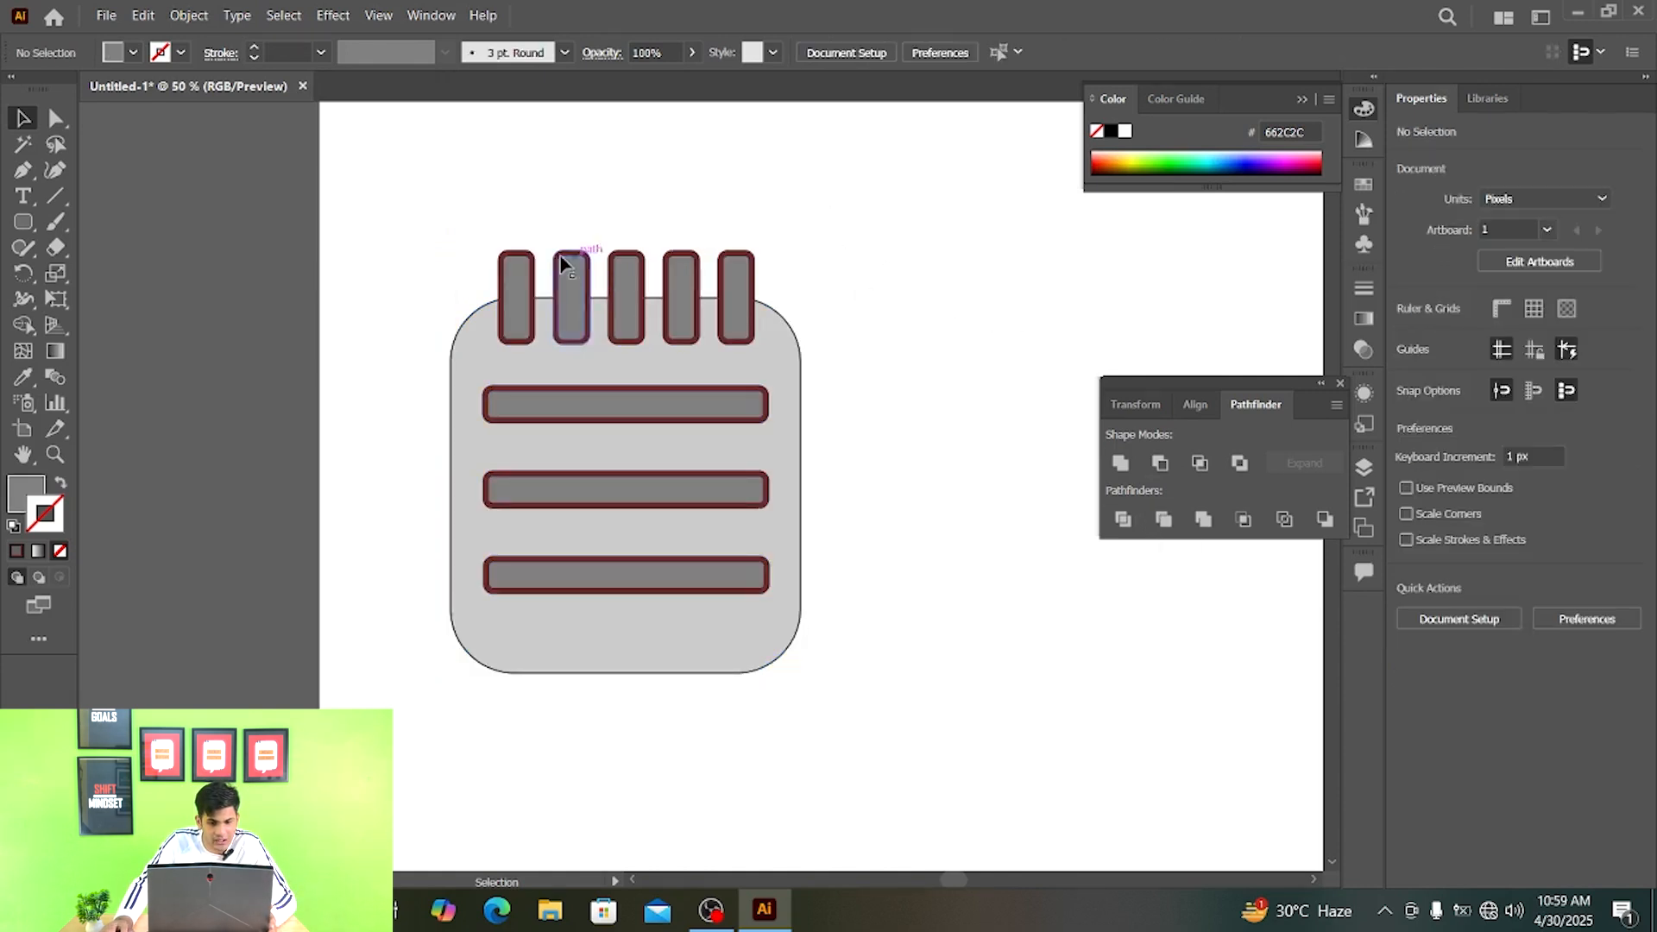
pyautogui.click(24, 145)
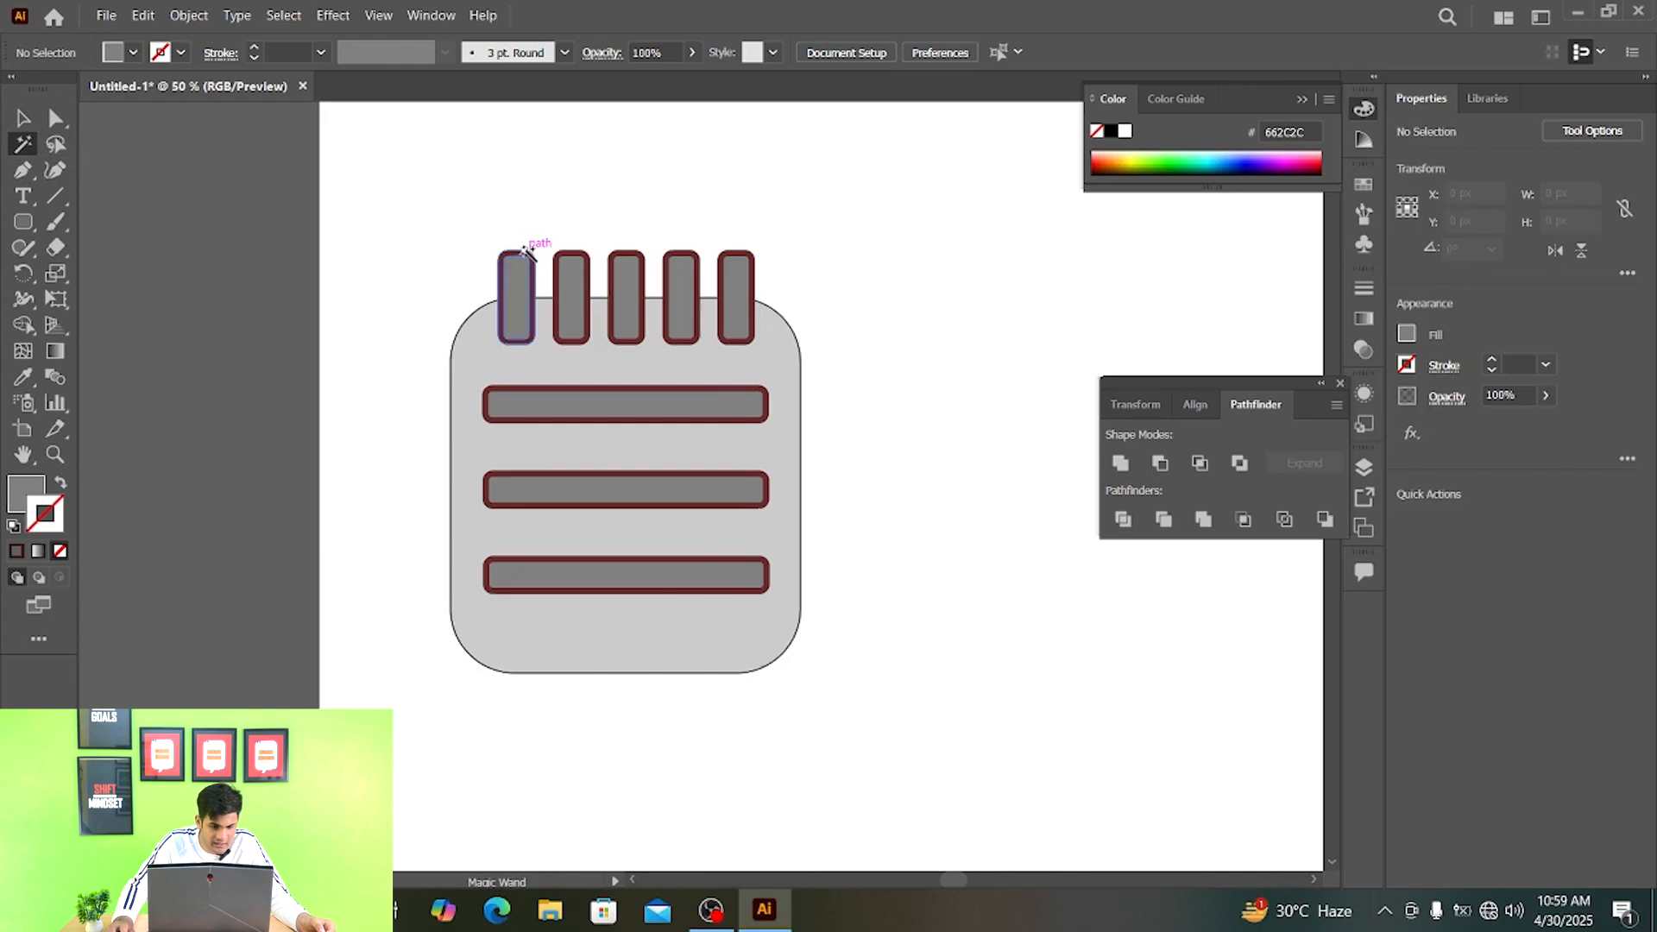
pyautogui.click(525, 251)
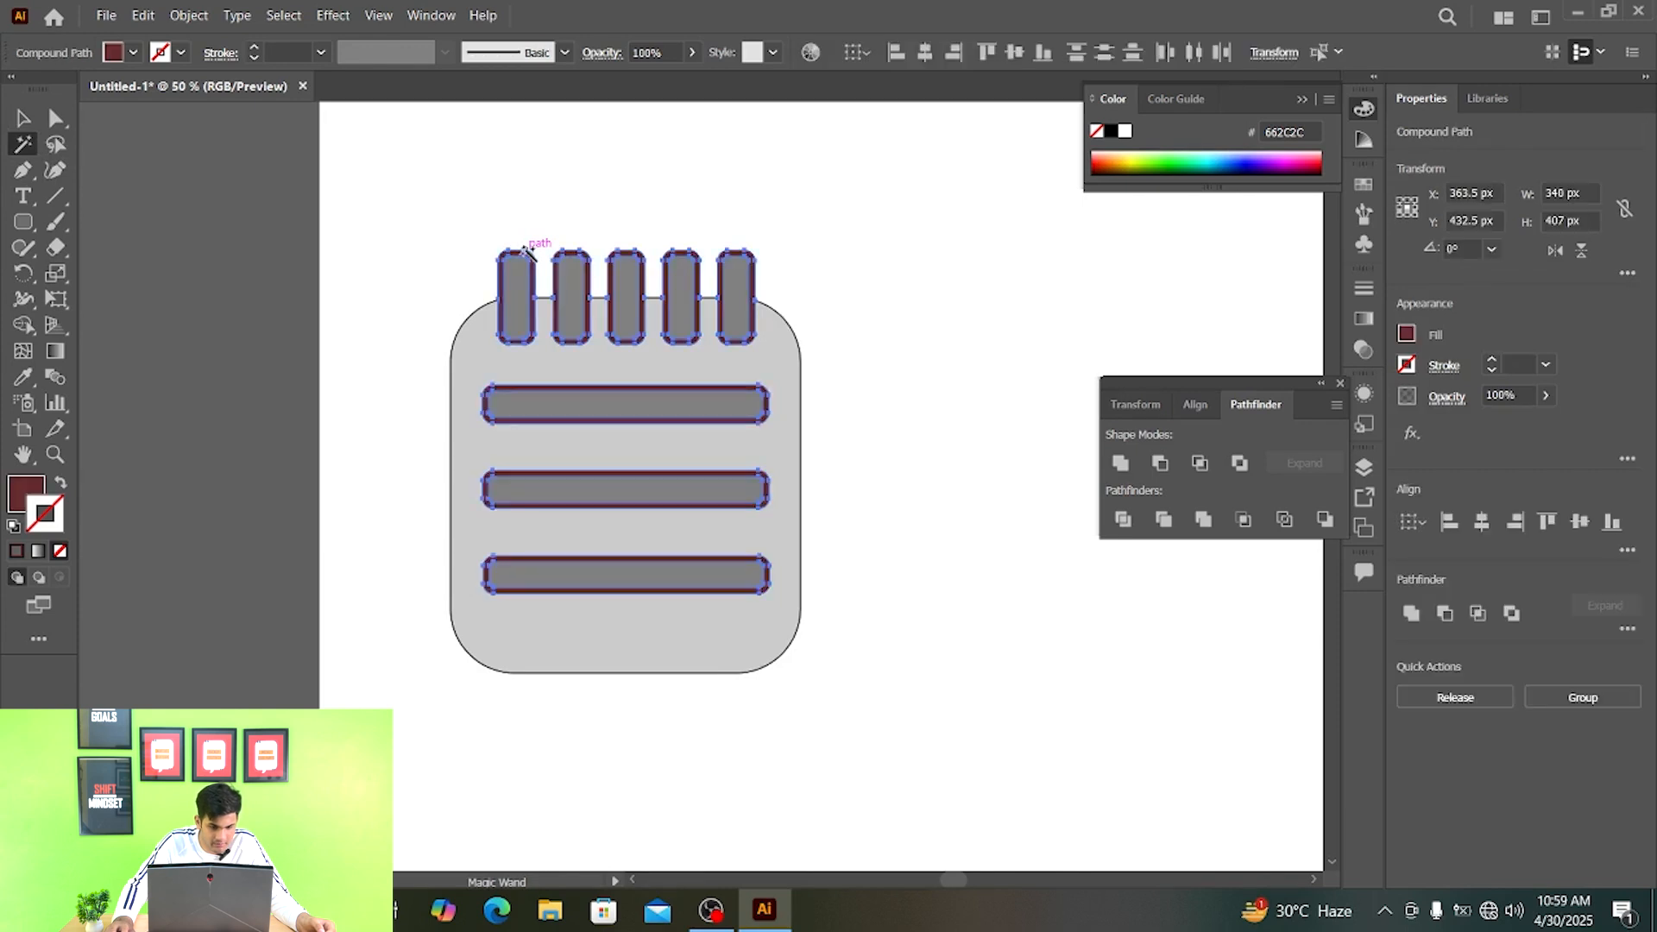
pyautogui.click(583, 177)
pyautogui.press('v')
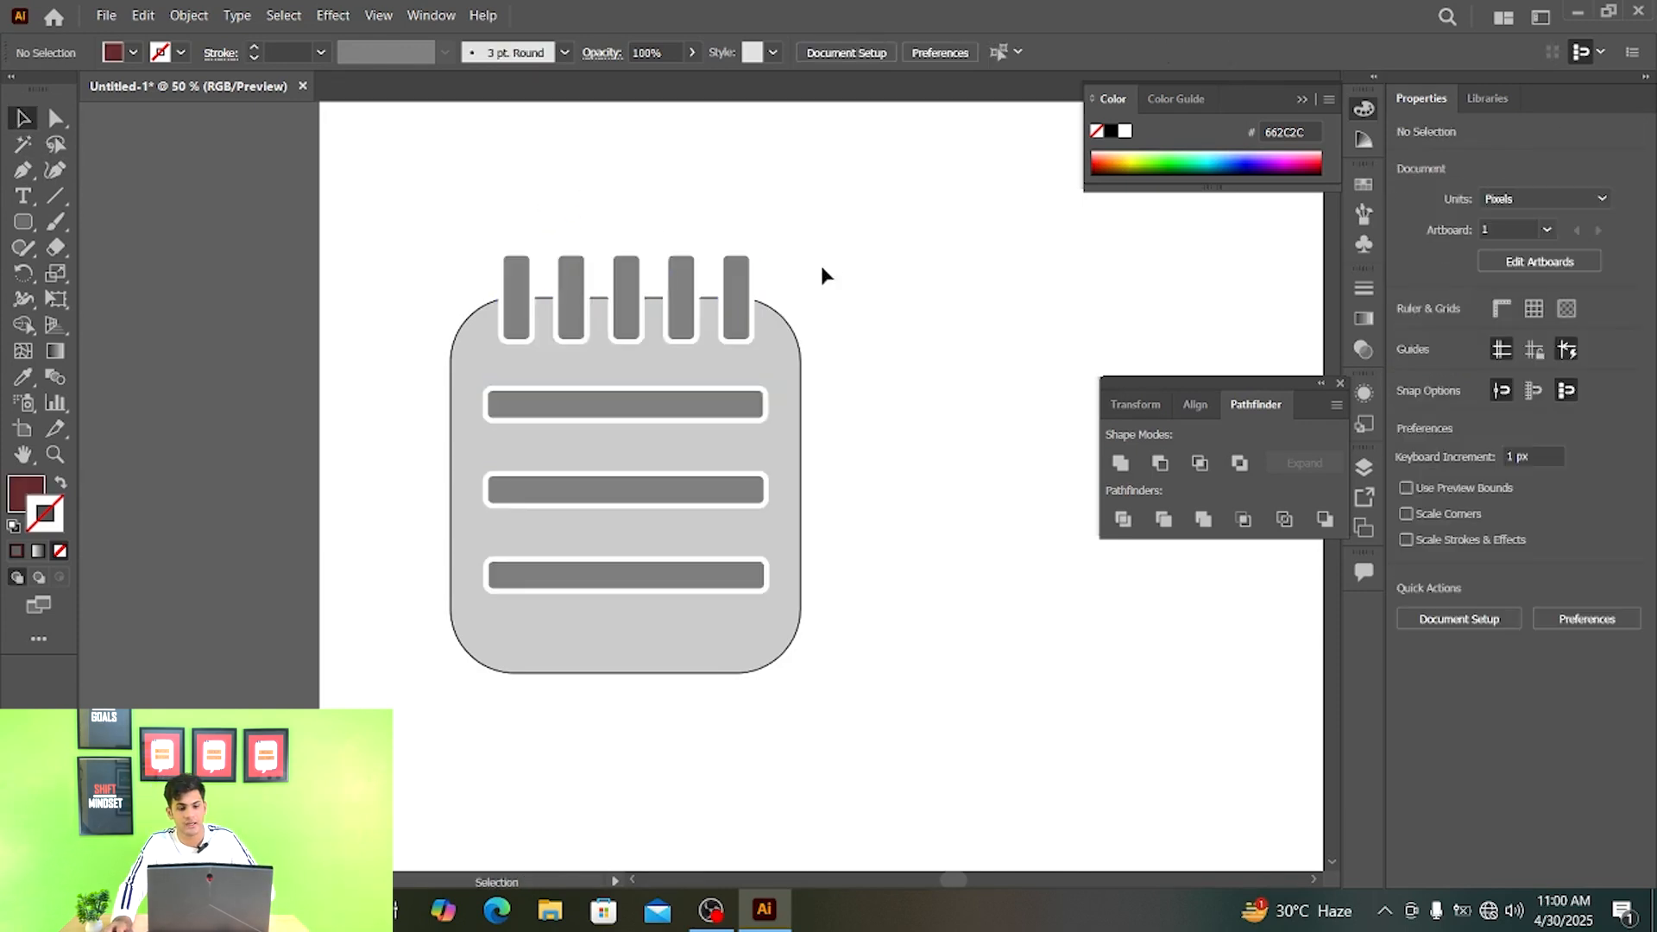
# - Move the trimmed notepad off the artboard onto the dark canvas area at its left side
pyautogui.scroll(-2, 820, 275)
pyautogui.moveTo(922, 283); pyautogui.dragTo(687, 593)
pyautogui.moveTo(735, 421); pyautogui.dragTo(350, 419)
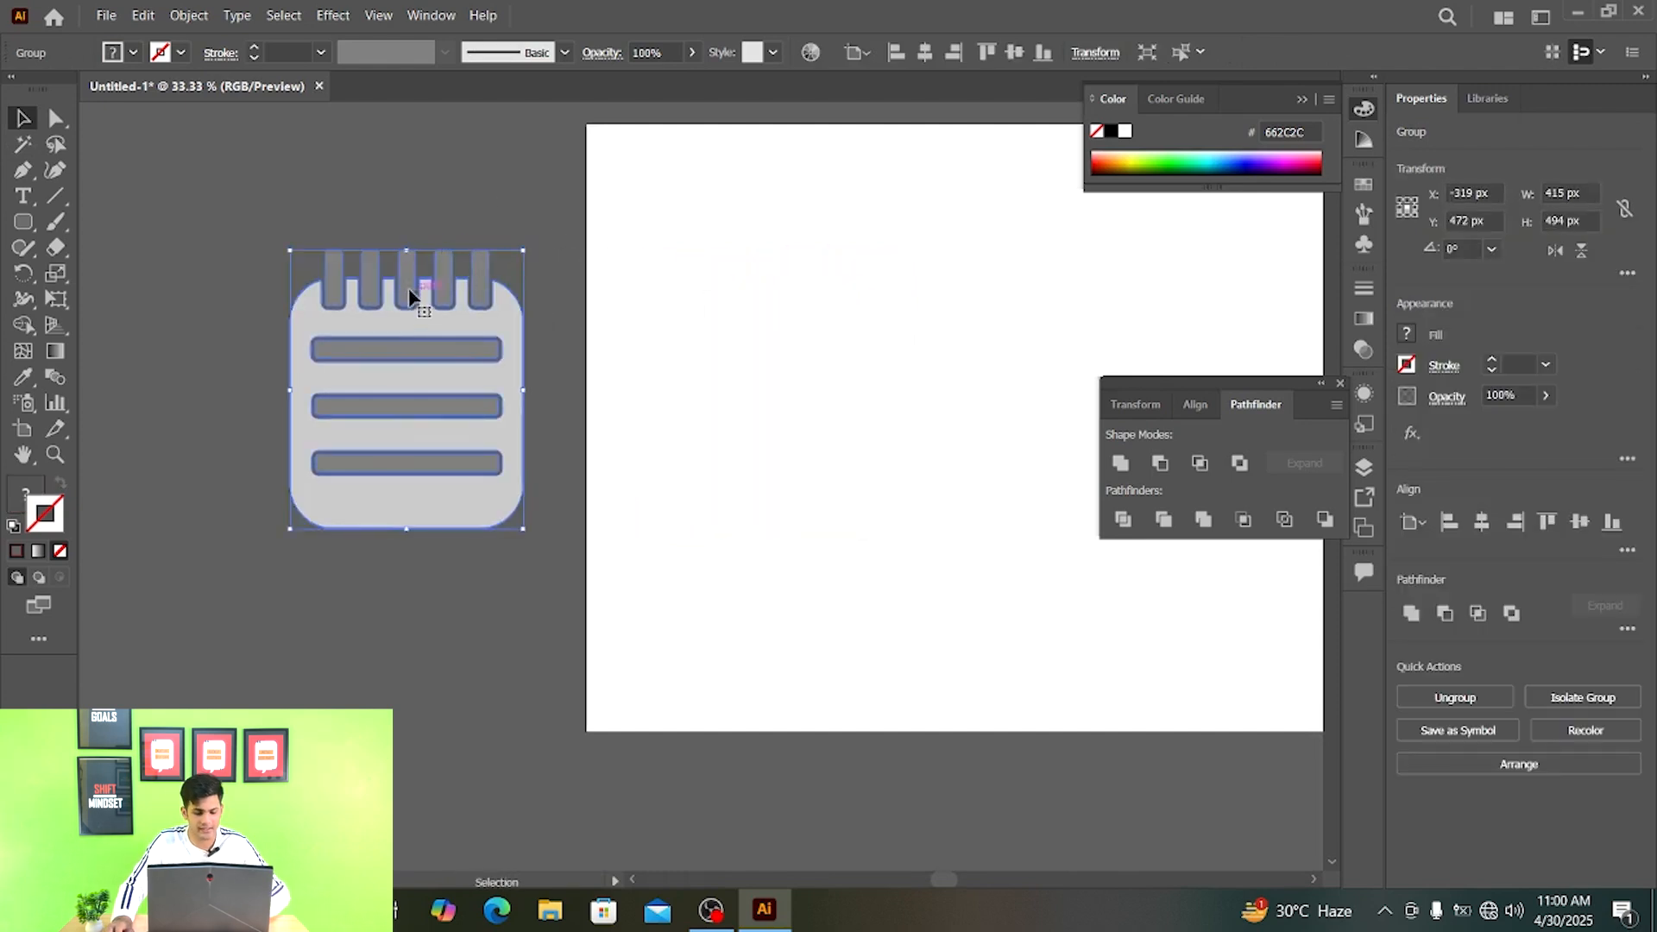
pyautogui.scroll(1, 388, 268)
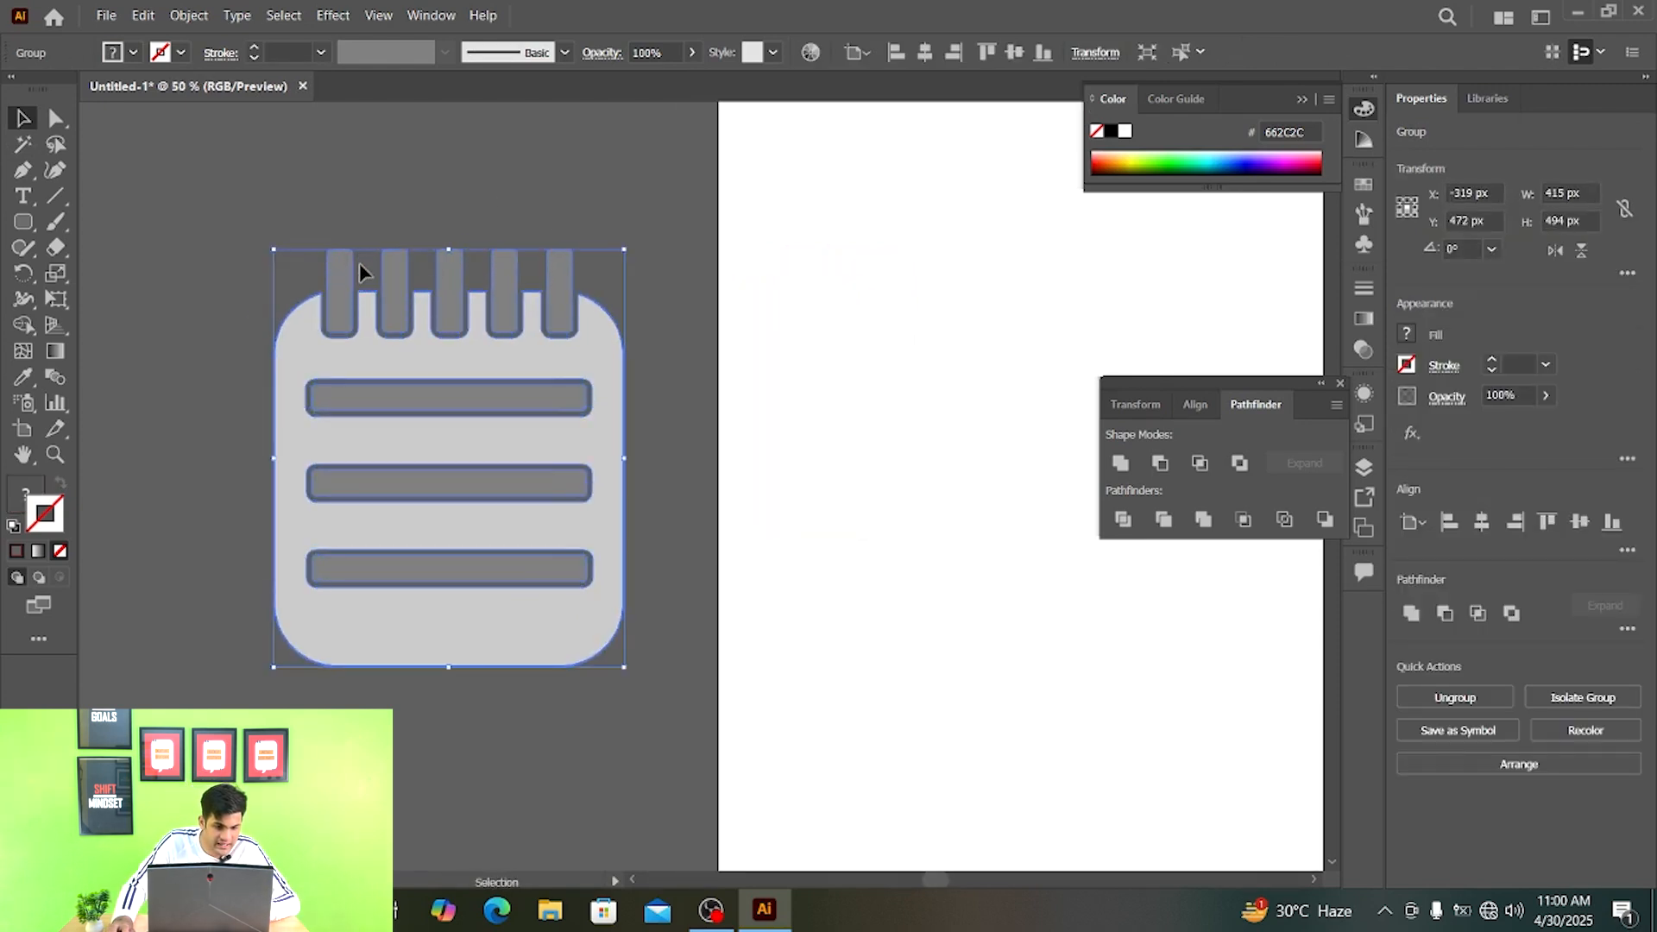
pyautogui.click(355, 207)
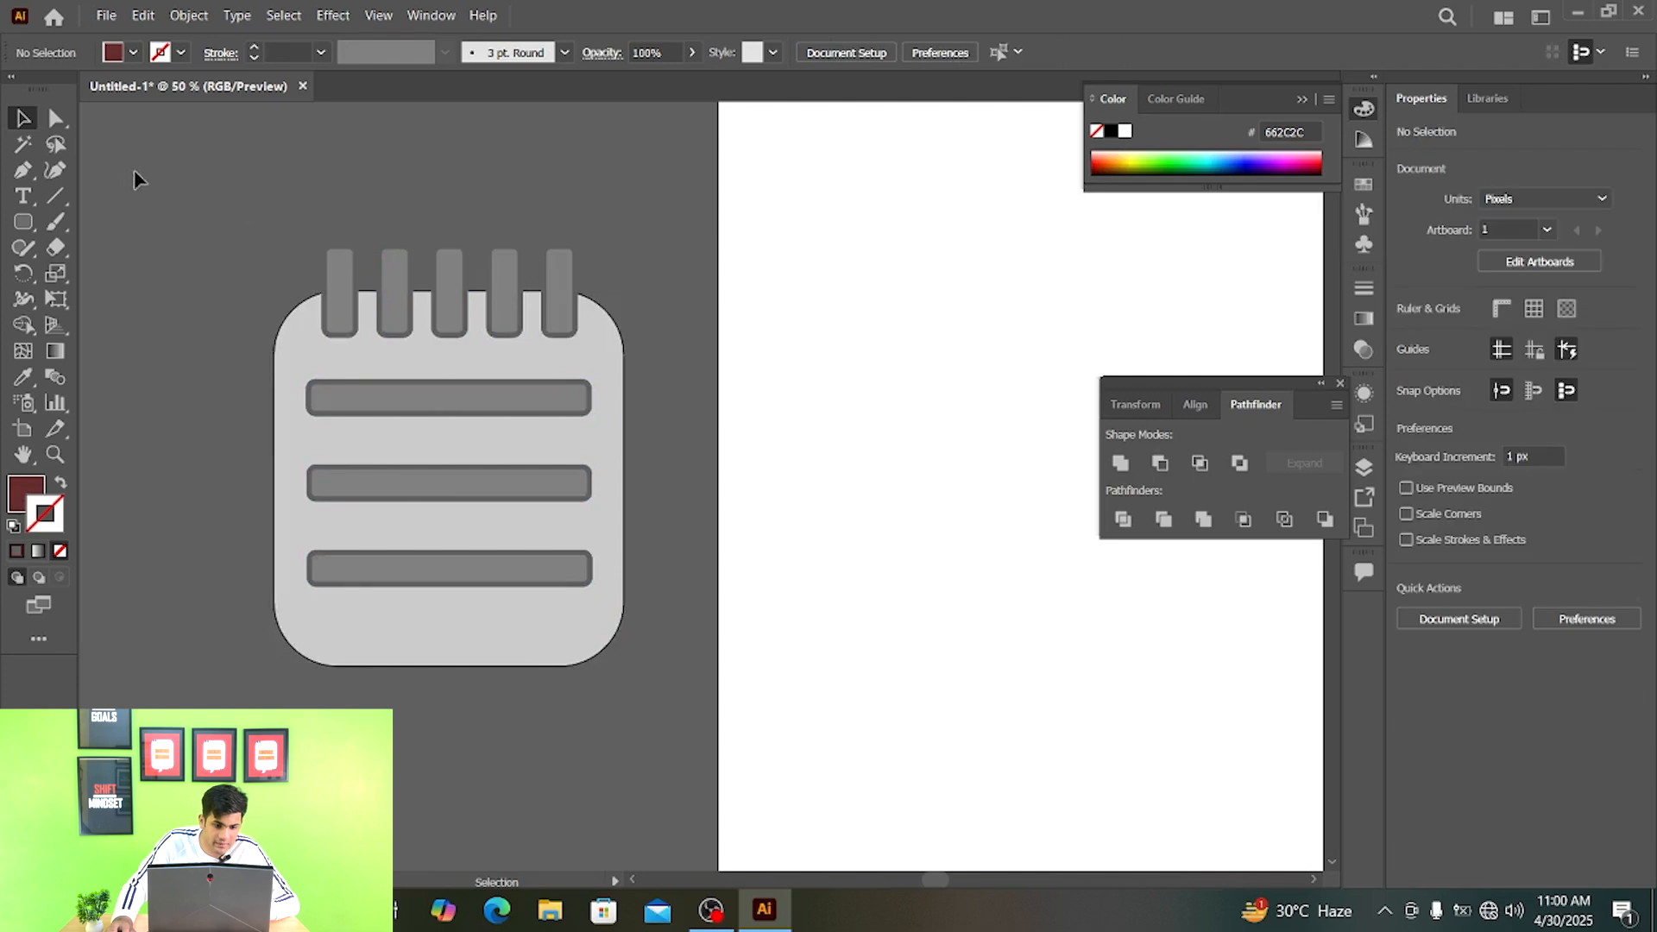
# - Move the notepad back onto the artboard and draw a dark red rectangle about 760 by 668 px, placing it over the notepad
pyautogui.moveTo(453, 505); pyautogui.dragTo(670, 495)
pyautogui.scroll(-1, 1000, 504)
pyautogui.press('m')
pyautogui.moveTo(781, 259); pyautogui.dragTo(1209, 634)
pyautogui.press('v')
pyautogui.moveTo(932, 447); pyautogui.dragTo(700, 415)
# - Send the dark red rectangle behind the notepad
pyautogui.rightClick(958, 468)
pyautogui.moveTo(1038, 380)
pyautogui.click(1257, 433)
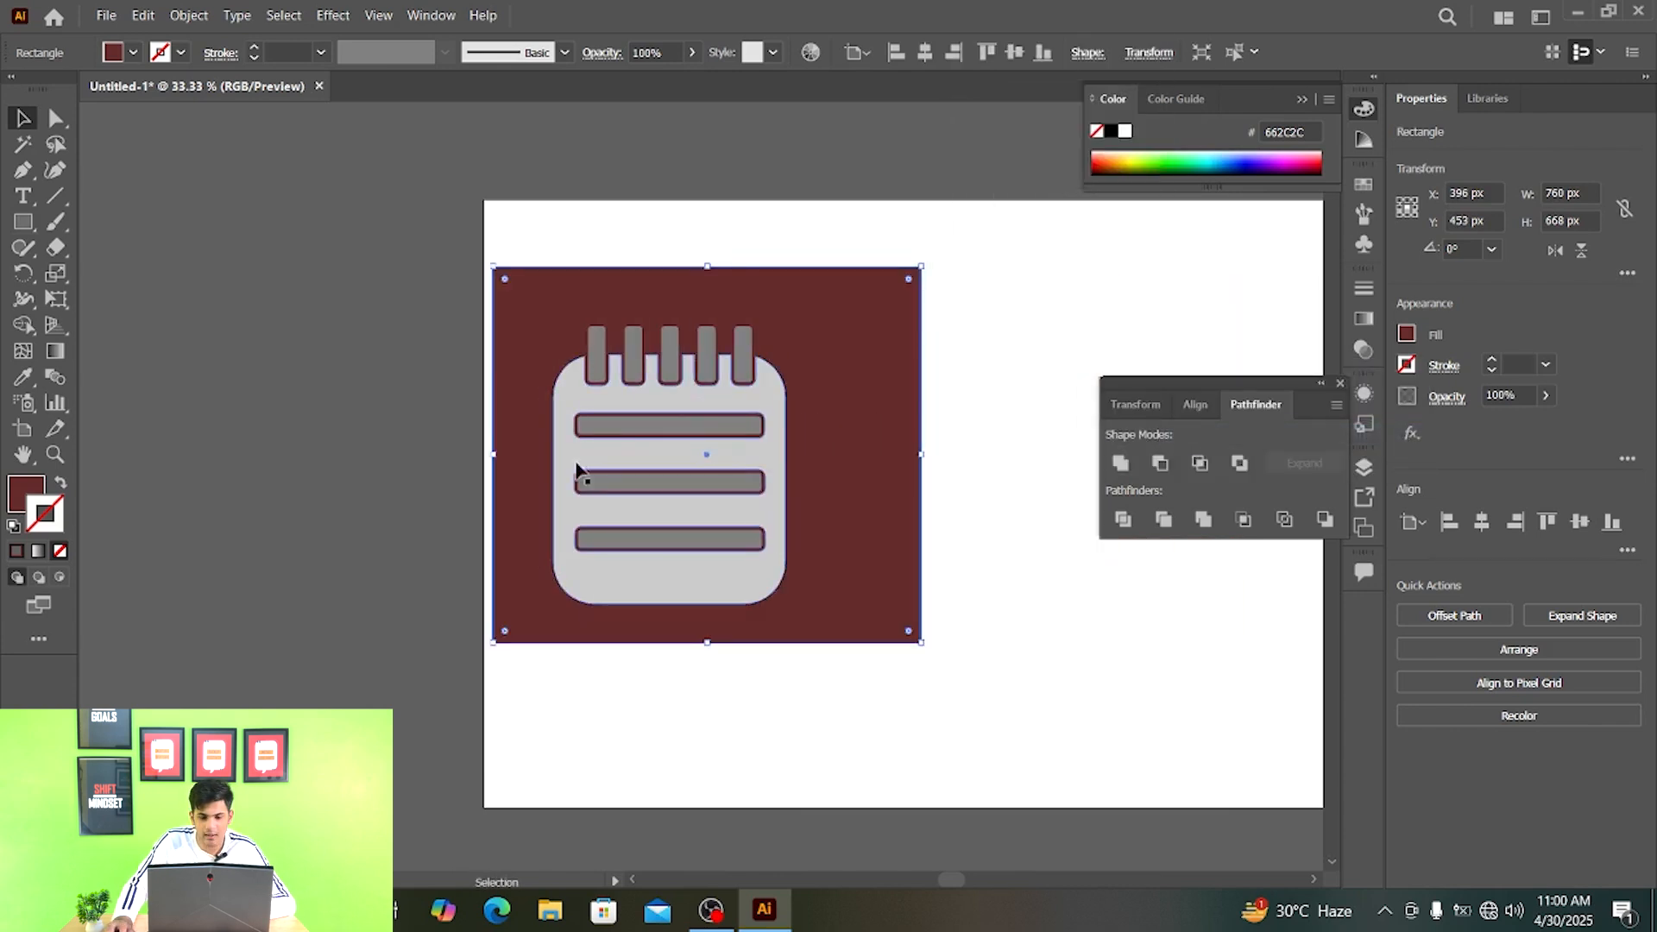
# - Move the notepad and its dark red background rectangle together toward the middle of the artboard
pyautogui.moveTo(499, 222); pyautogui.dragTo(607, 469)
pyautogui.hotkey('ctrl', '=')
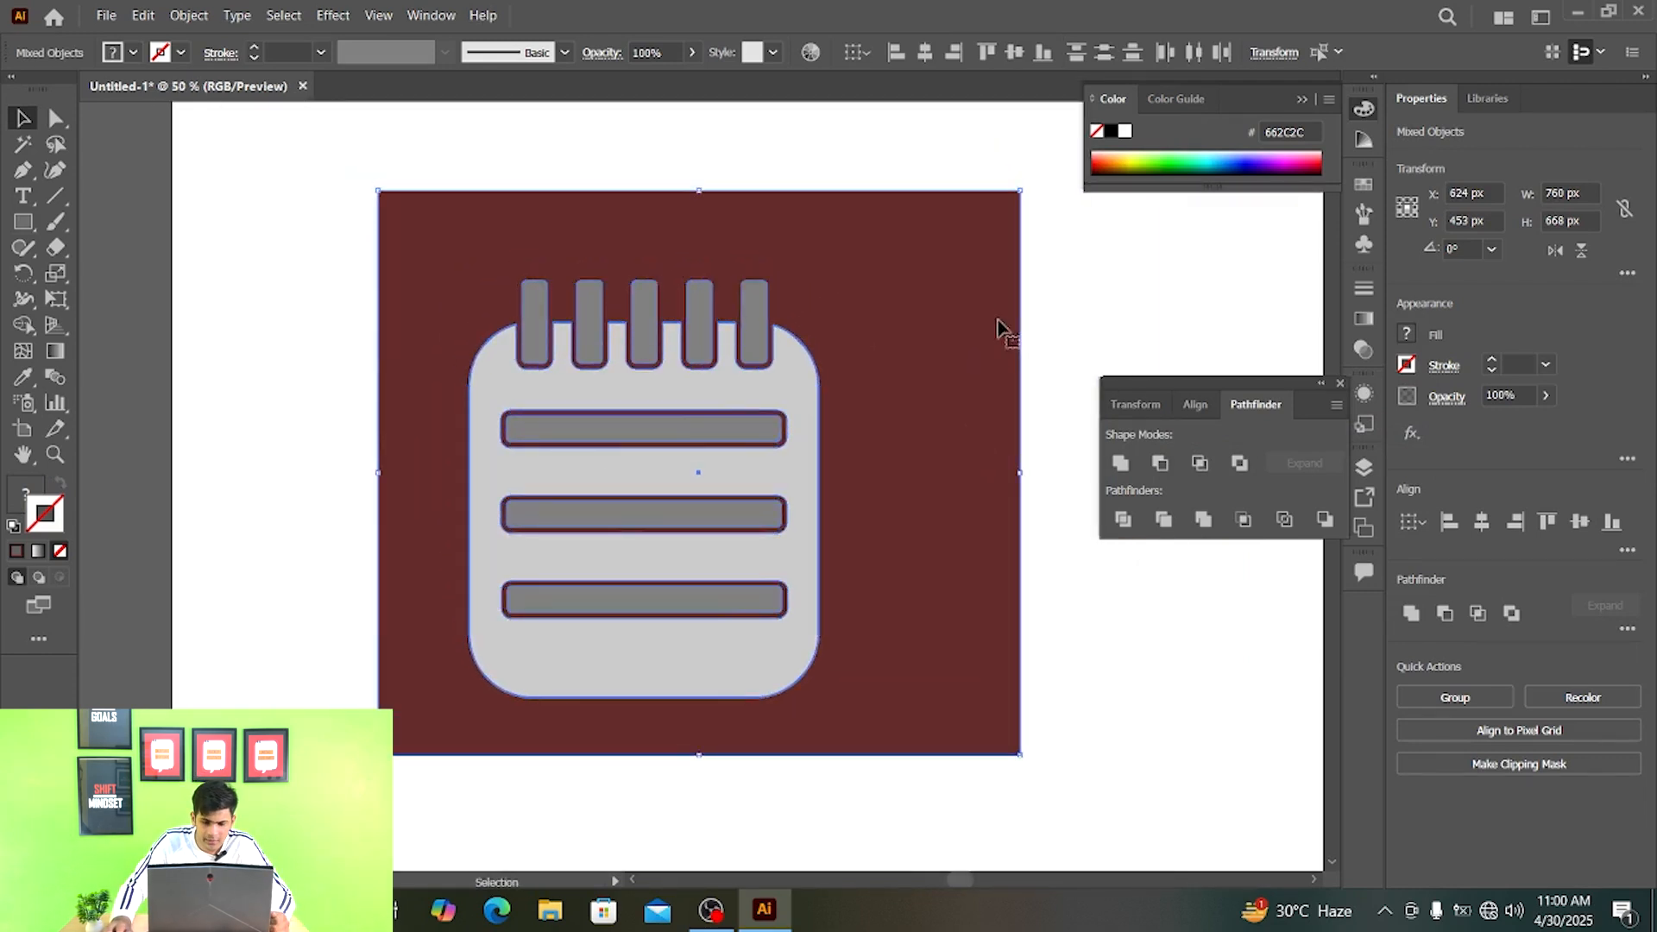
pyautogui.click(1105, 319)
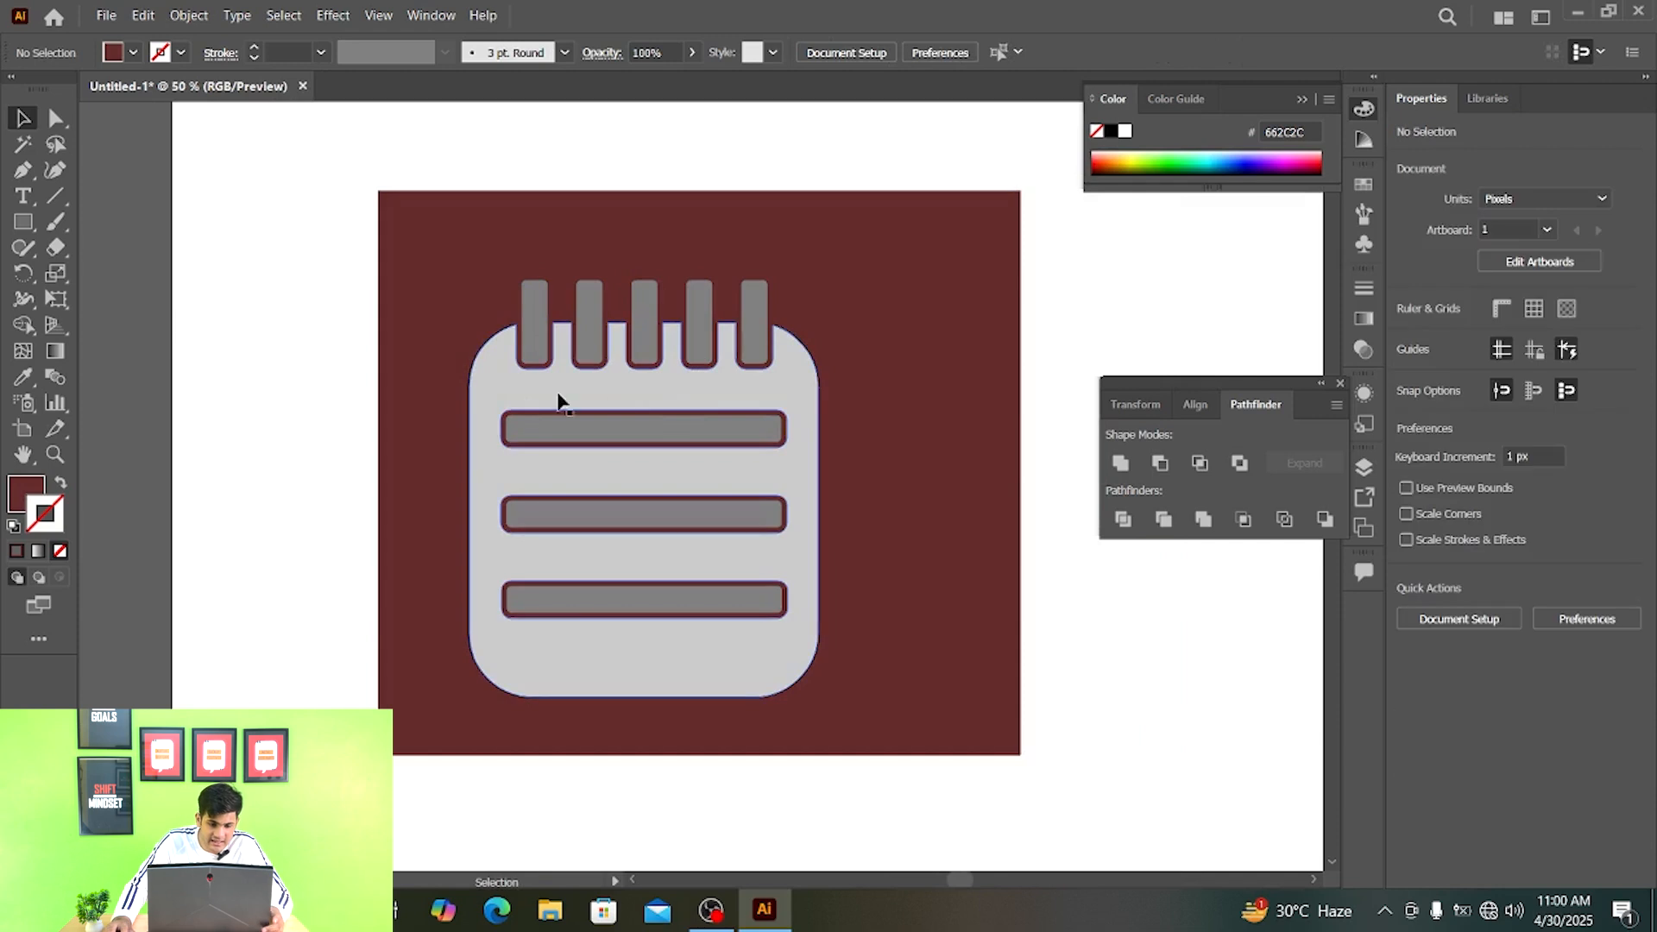
# - Examine the cut-out gaps around the notepad's bars and tabs against the dark red background
pyautogui.hotkey('ctrl', '=')
pyautogui.hotkey('ctrl', '=')
pyautogui.hotkey('ctrl', '=')
pyautogui.moveTo(526, 467); pyautogui.dragTo(511, 410)
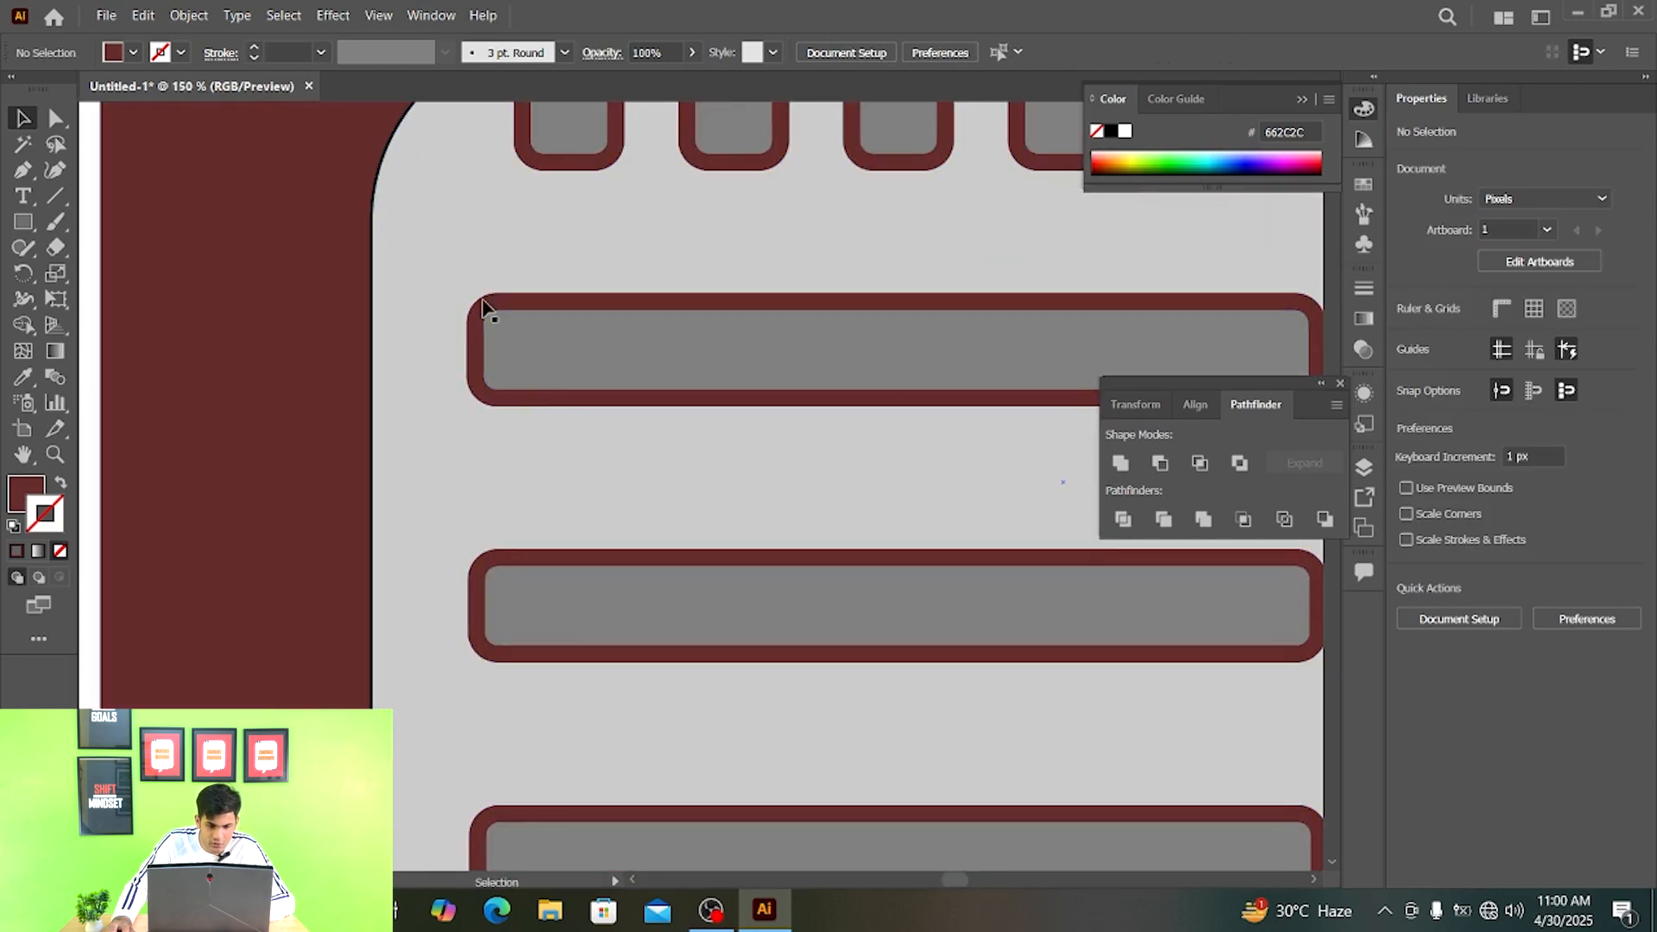
pyautogui.scroll(-2, 800, 386)
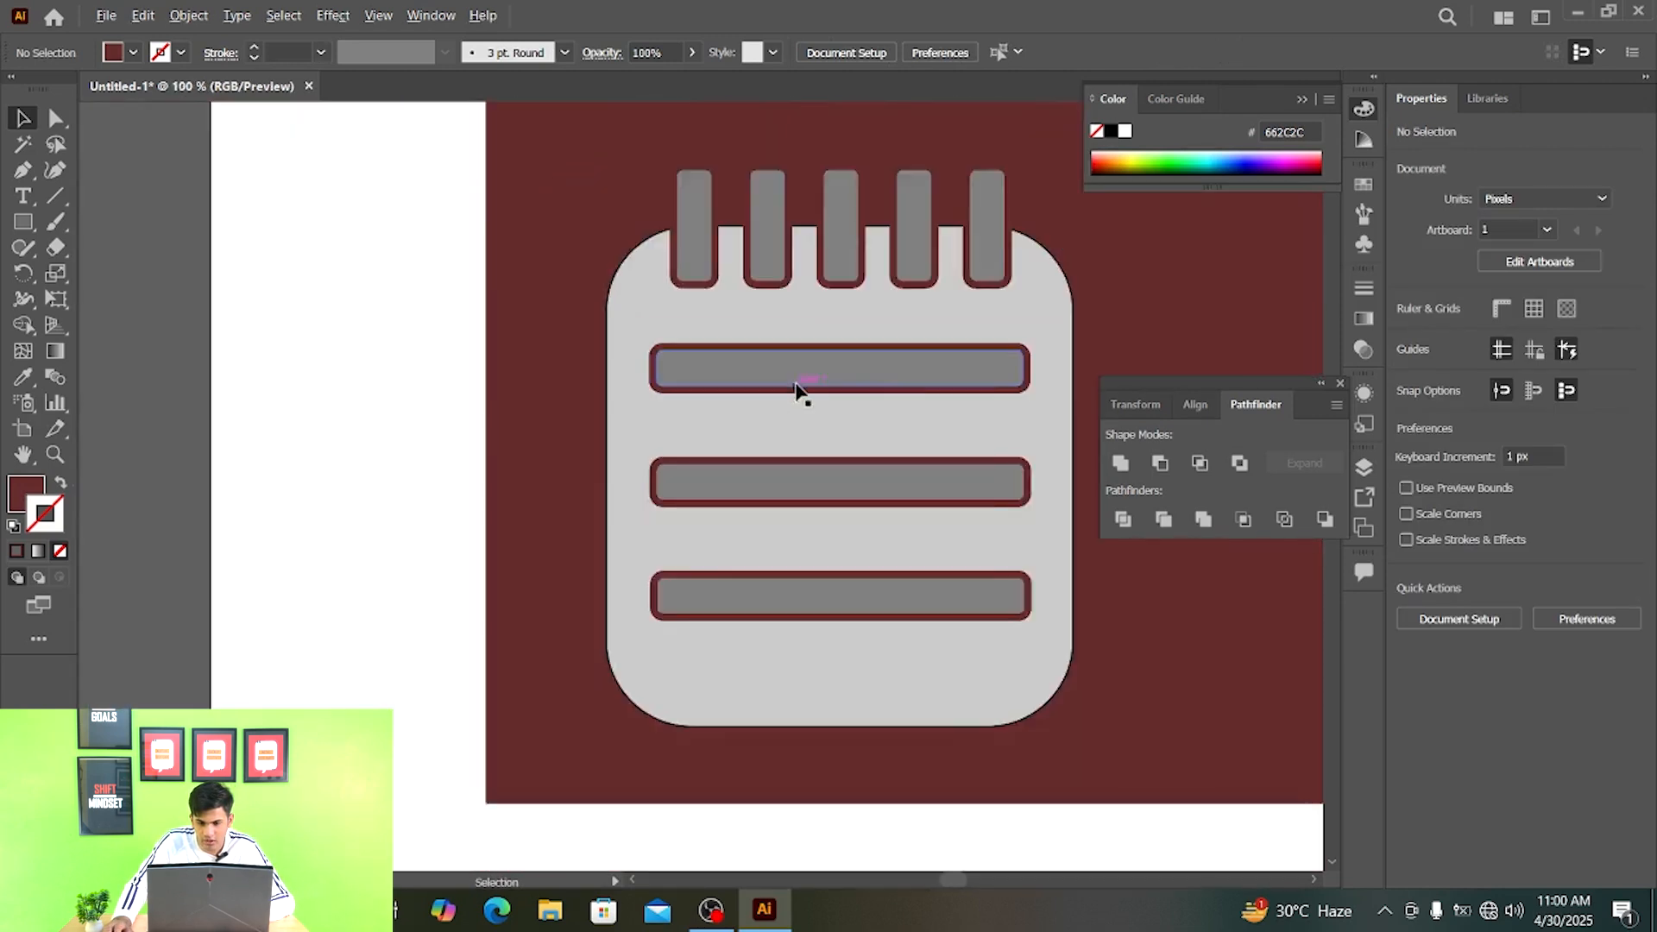
pyautogui.moveTo(835, 367); pyautogui.dragTo(498, 402)
pyautogui.scroll(-1, 634, 357)
pyautogui.moveTo(633, 357); pyautogui.dragTo(708, 395)
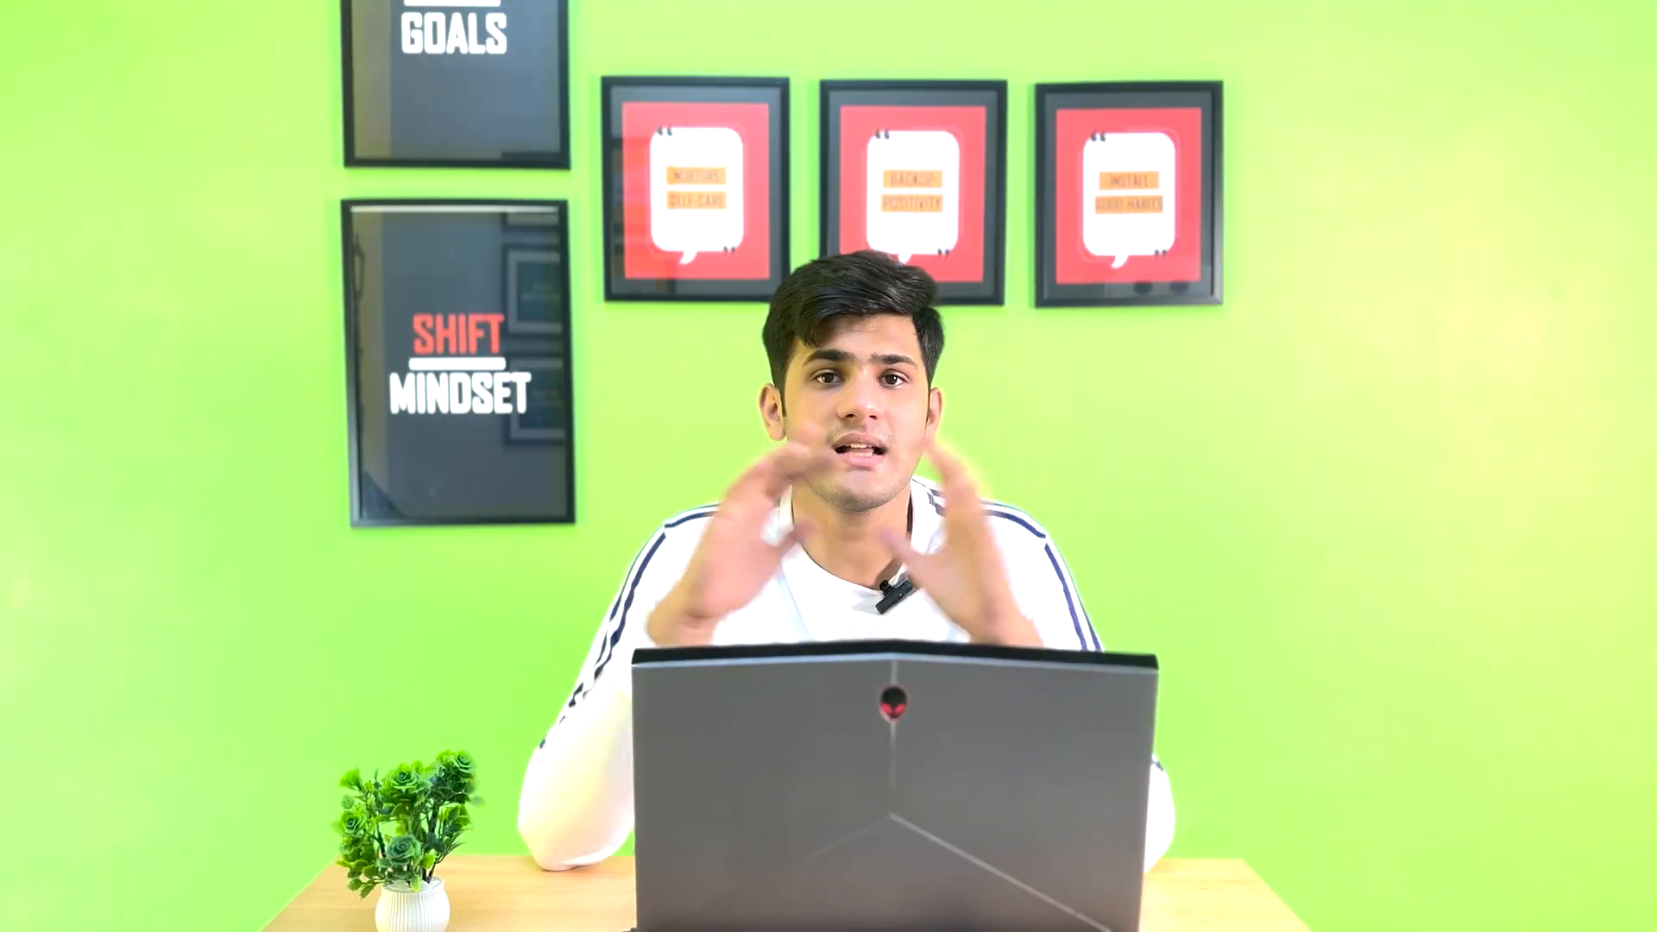